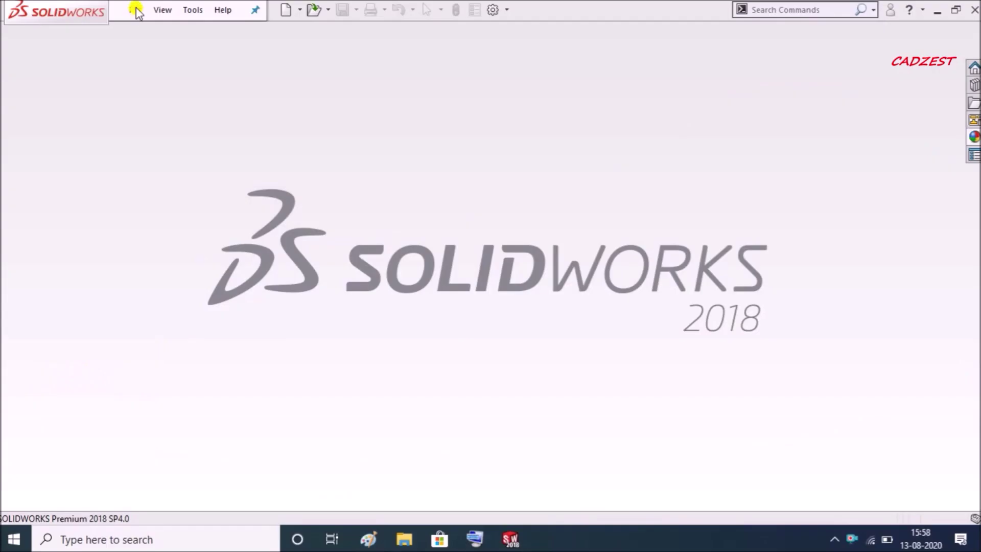
# Step: Create a new blank Part document from File > New
pyautogui.click(131, 11)
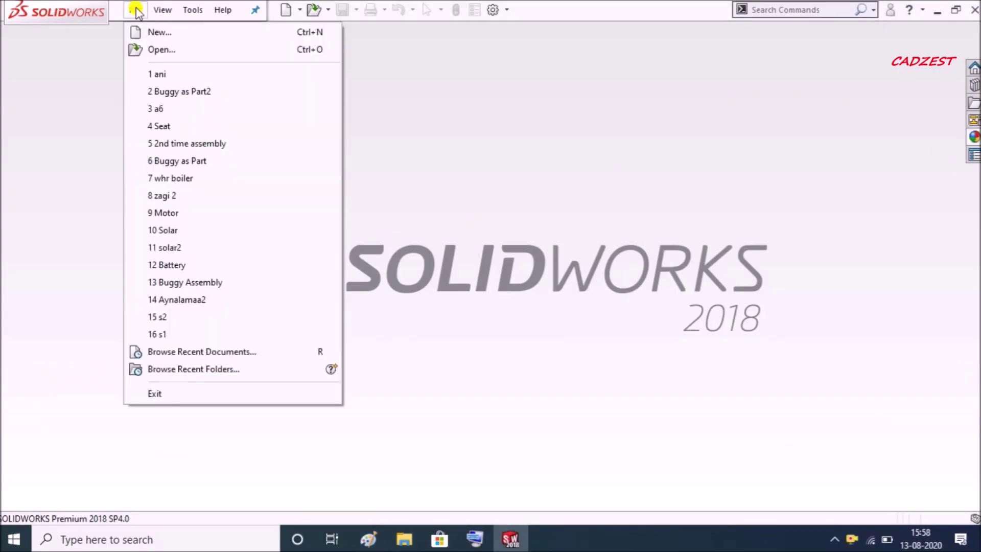
pyautogui.click(148, 33)
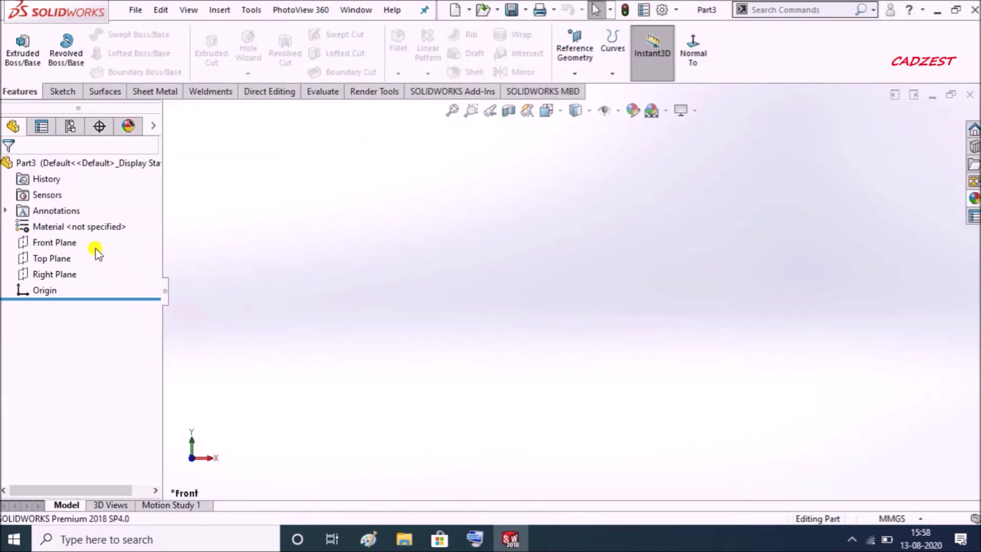
pyautogui.rightClick(63, 236)
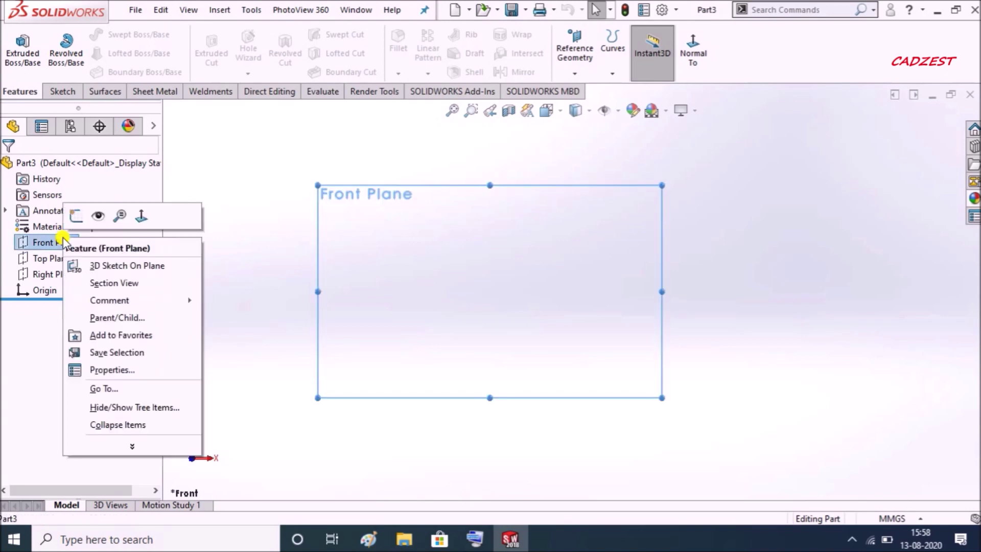
# Step: On the Front Plane, sketch a horizontal midpoint line centred on the origin
pyautogui.click(75, 215)
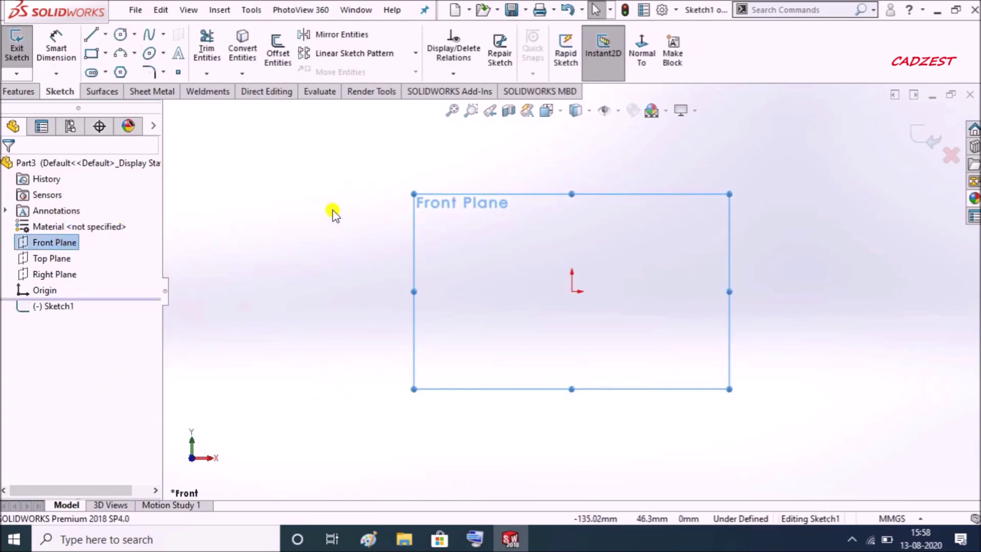
pyautogui.click(105, 35)
pyautogui.click(99, 90)
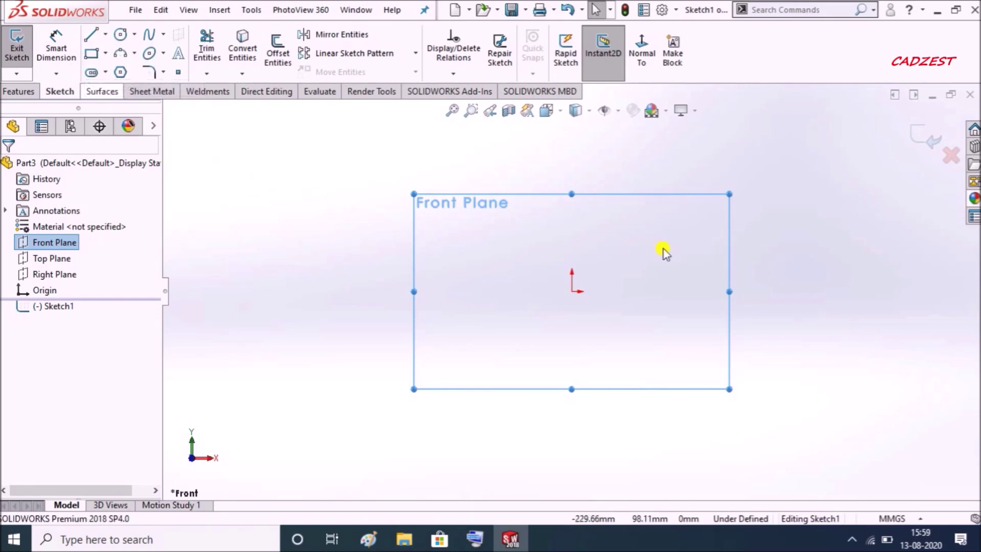
pyautogui.click(571, 292)
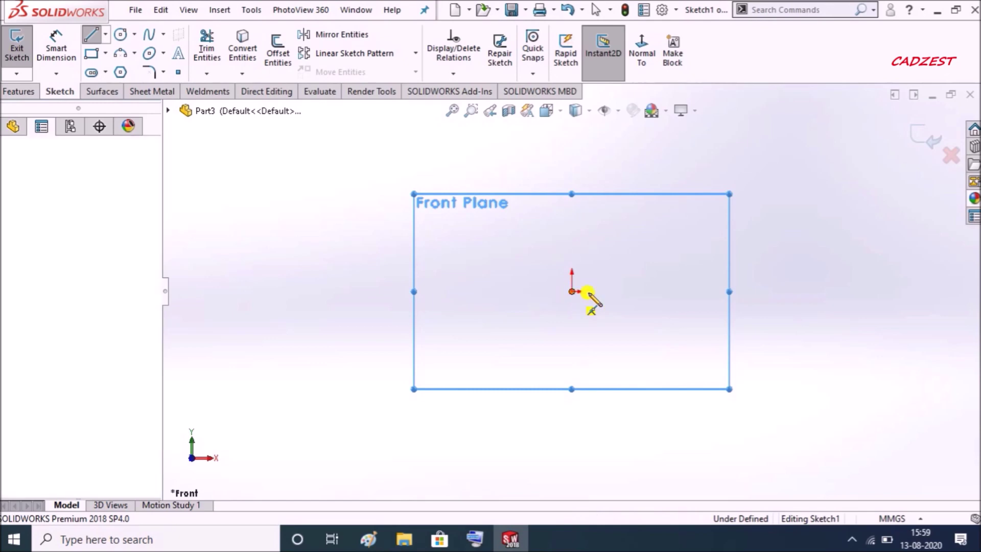
pyautogui.click(677, 291)
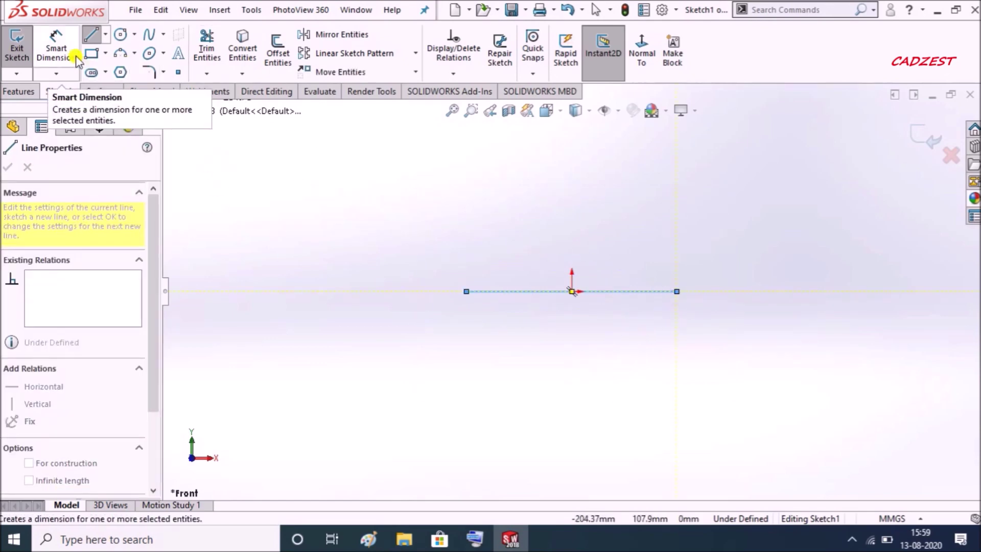
# Step: Dimension the base line to 50 mm with Smart Dimension
pyautogui.click(56, 48)
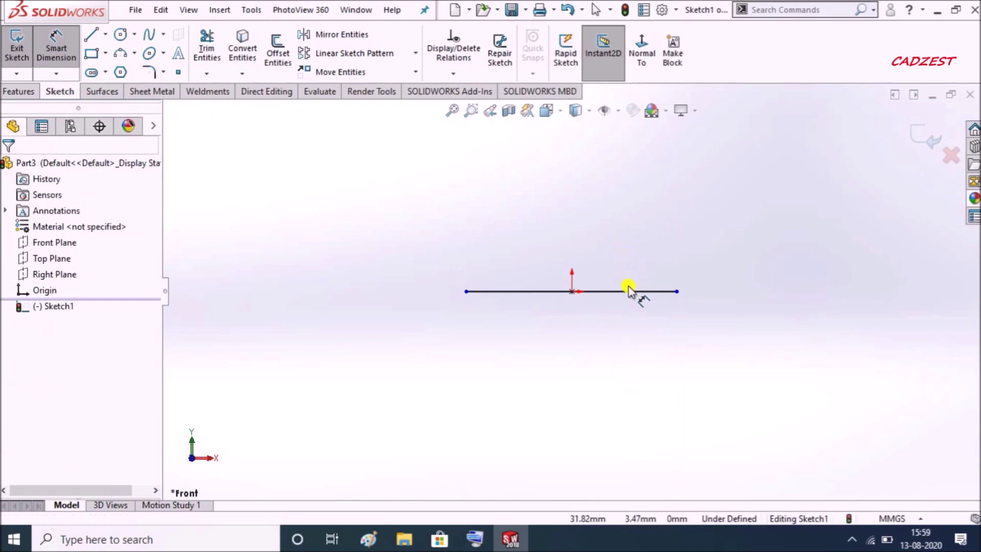
pyautogui.click(628, 293)
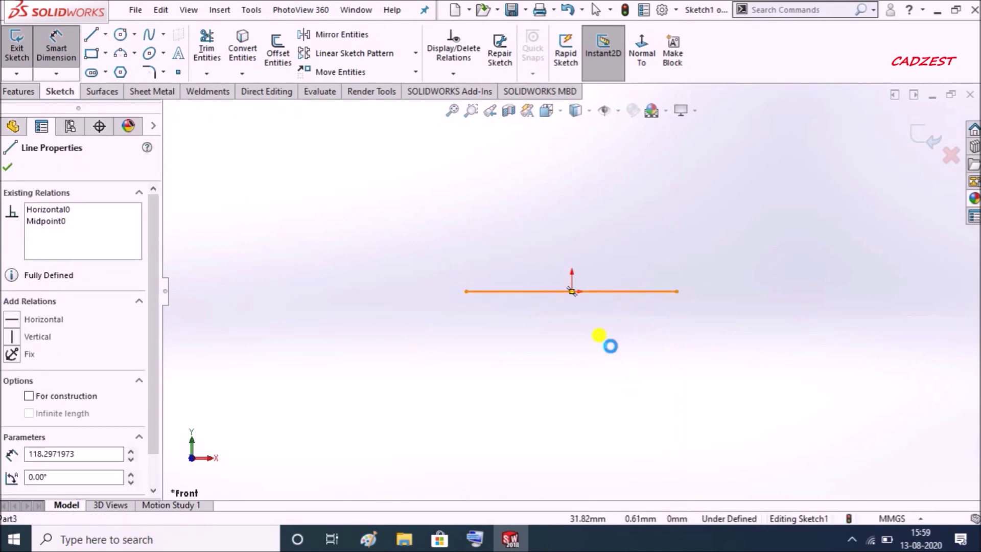
pyautogui.click(583, 359)
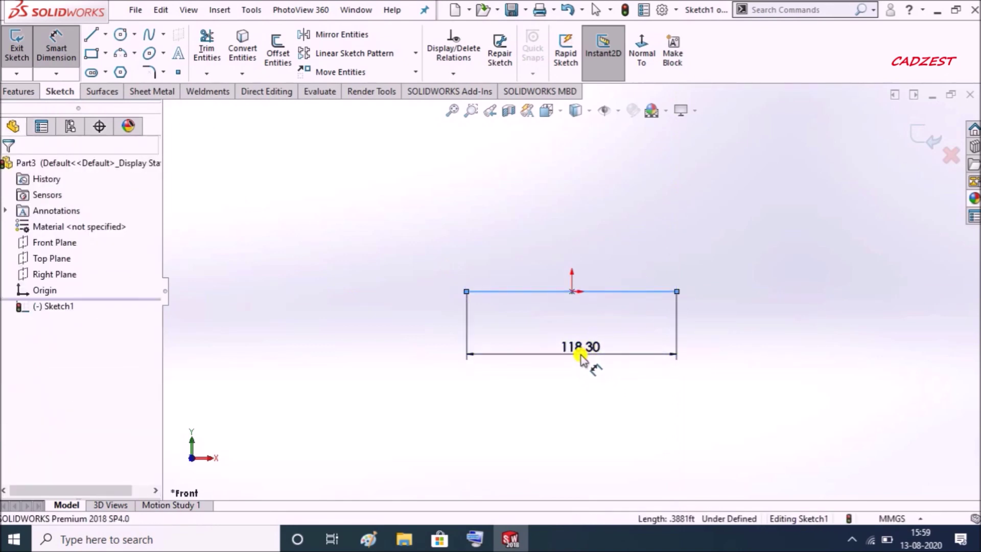
pyautogui.click(584, 359)
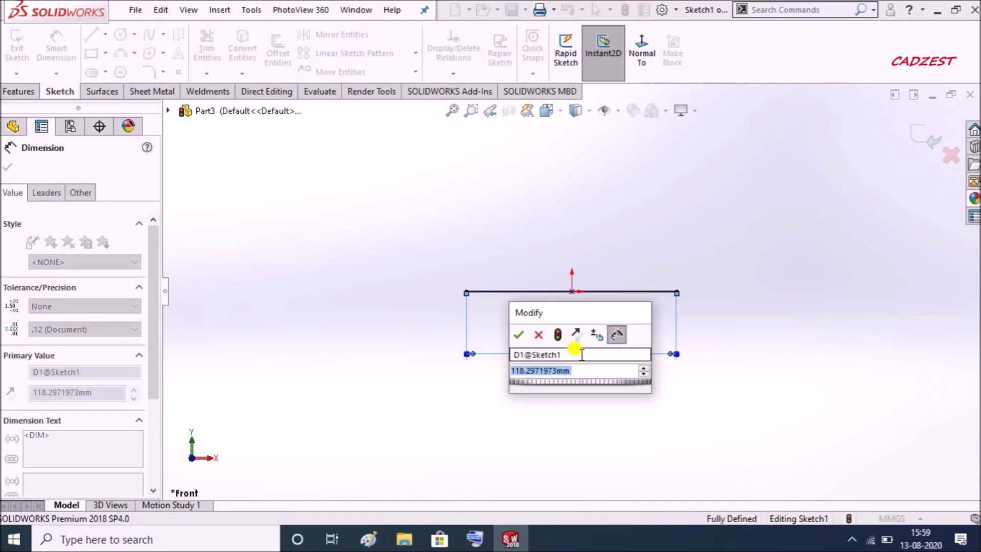
pyautogui.write('50')
pyautogui.press('Return')
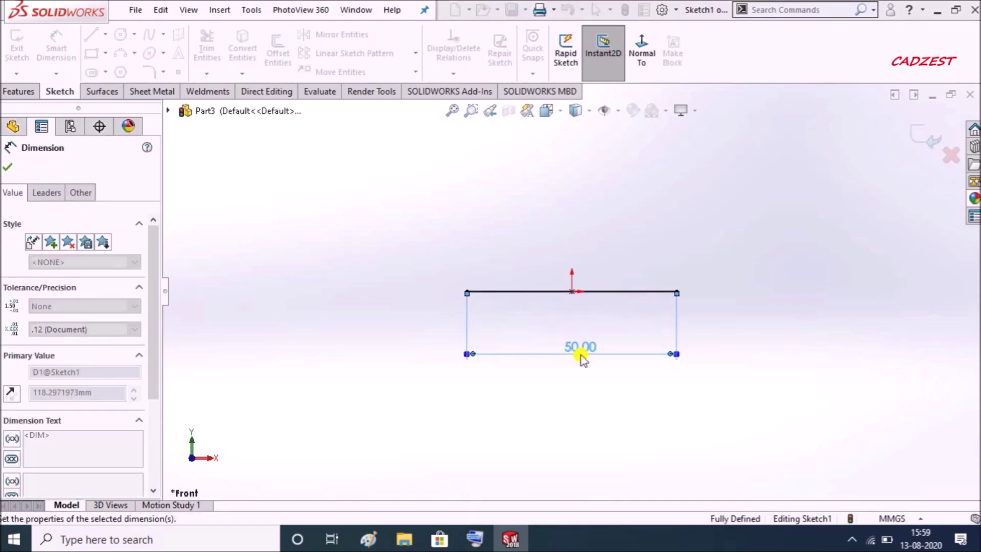
pyautogui.click(761, 167)
pyautogui.scroll(-2, 736, 191)
pyautogui.scroll(-2, 712, 212)
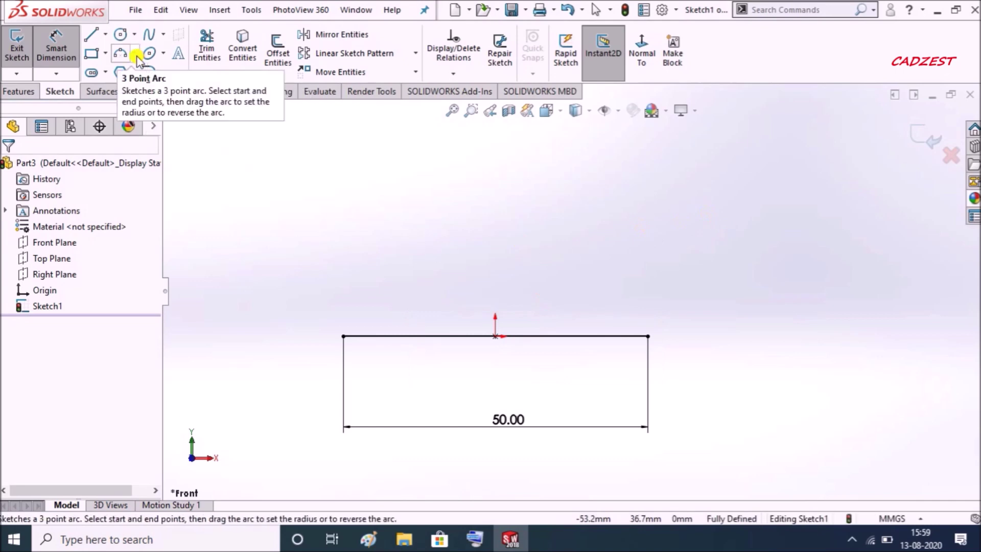
# Step: Draw the body outline: left edge, hood slope, cabin edge, roof, right step and slope back to the base
pyautogui.click(90, 38)
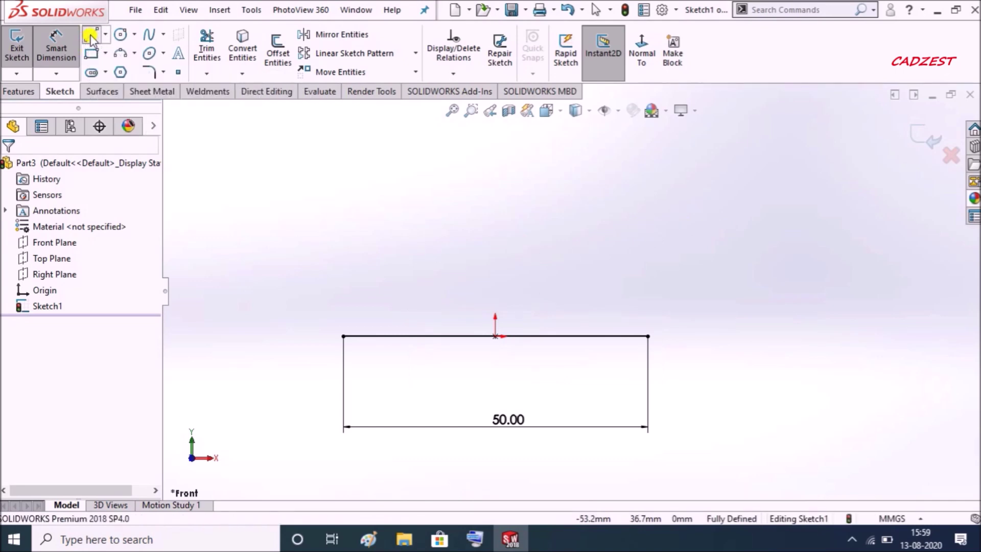
pyautogui.click(343, 336)
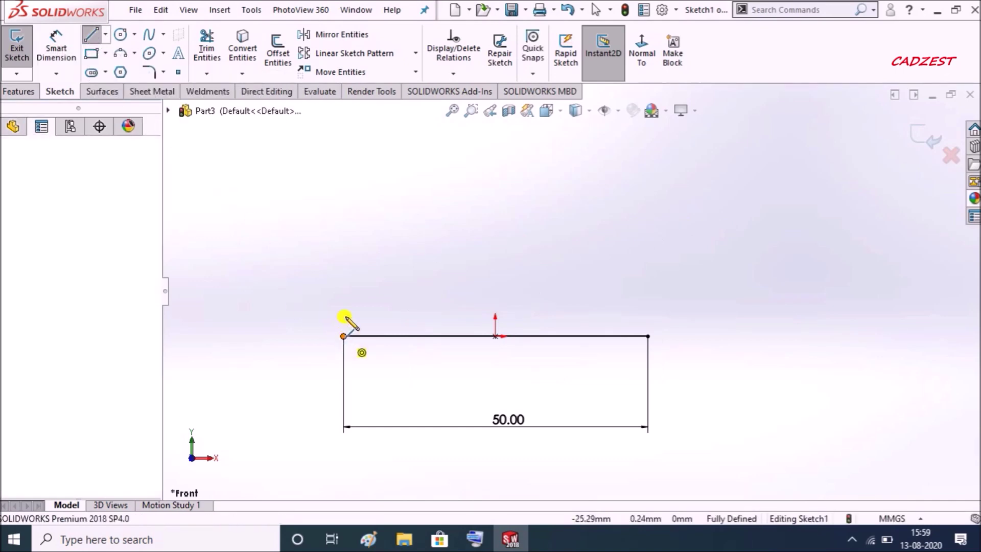
pyautogui.click(343, 273)
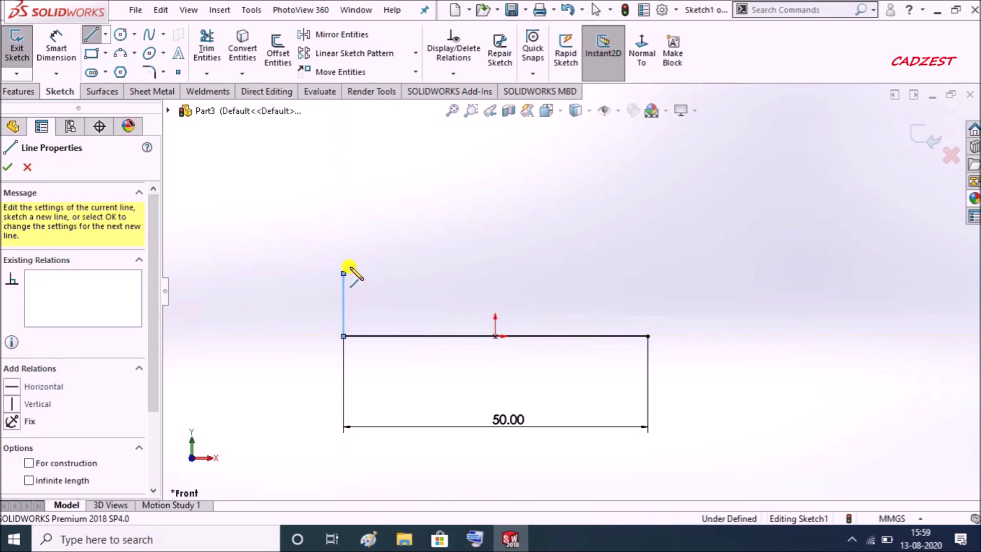
pyautogui.click(420, 250)
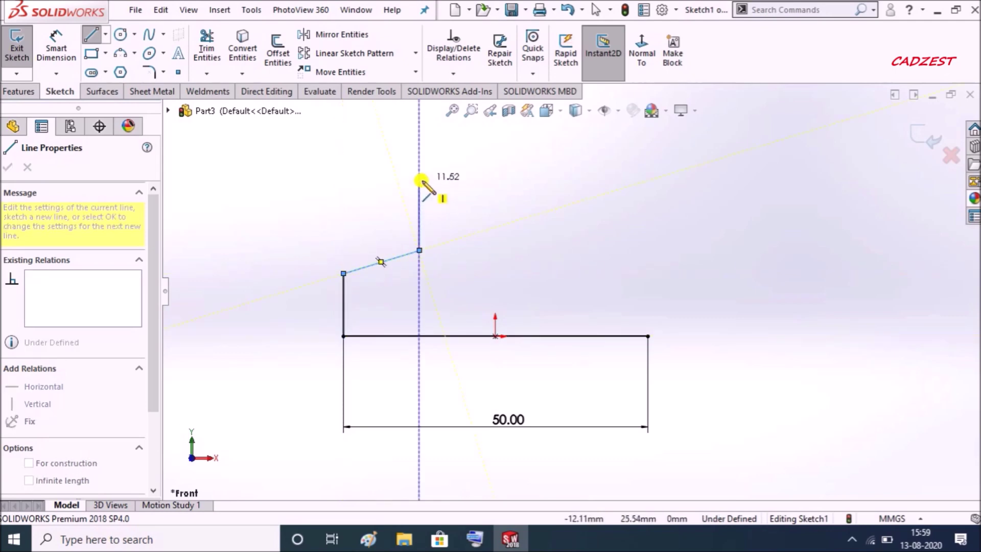
pyautogui.click(419, 180)
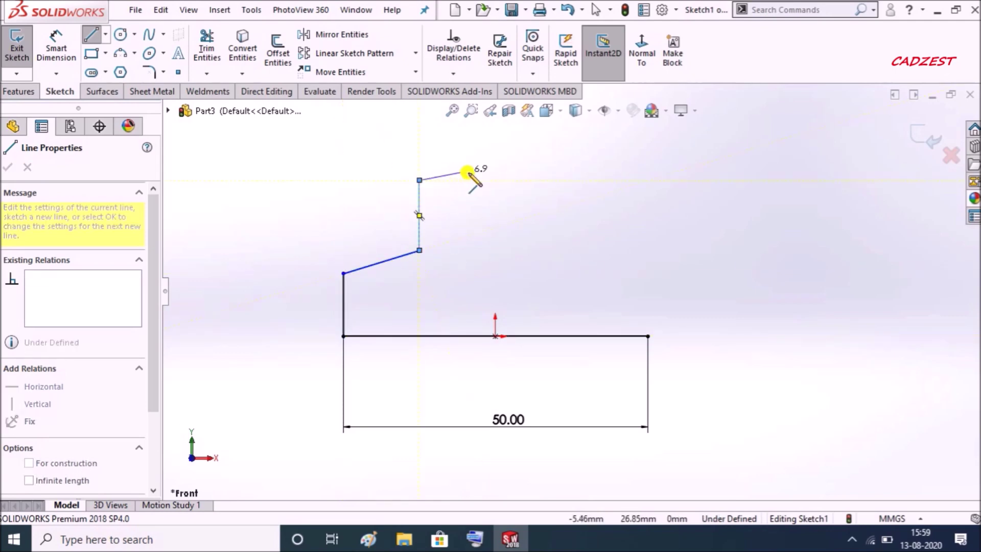
pyautogui.click(573, 181)
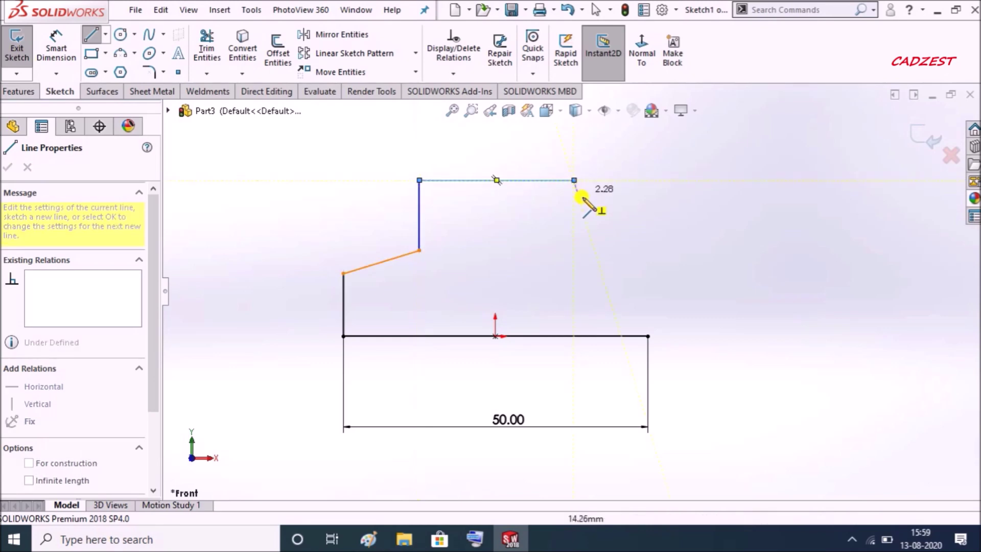
pyautogui.click(574, 227)
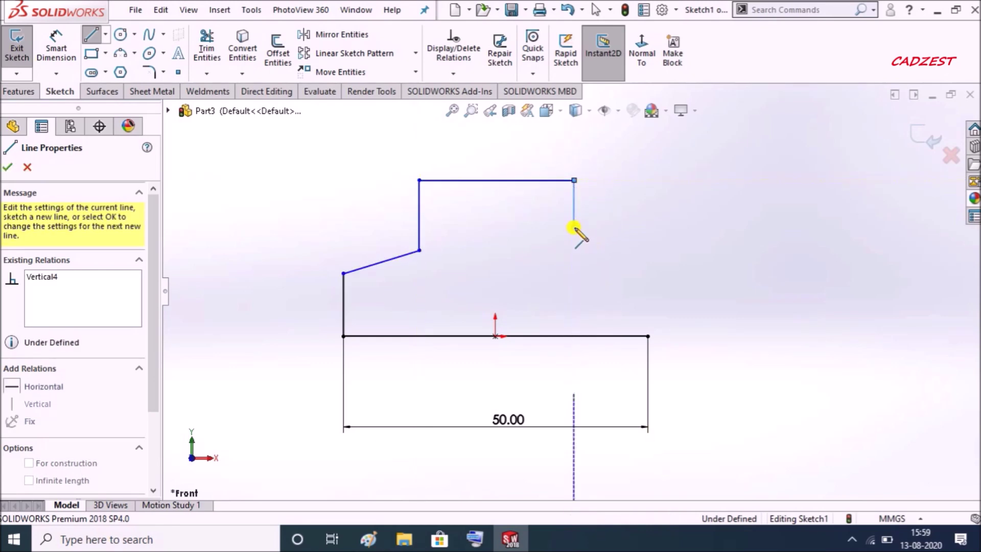
pyautogui.click(648, 336)
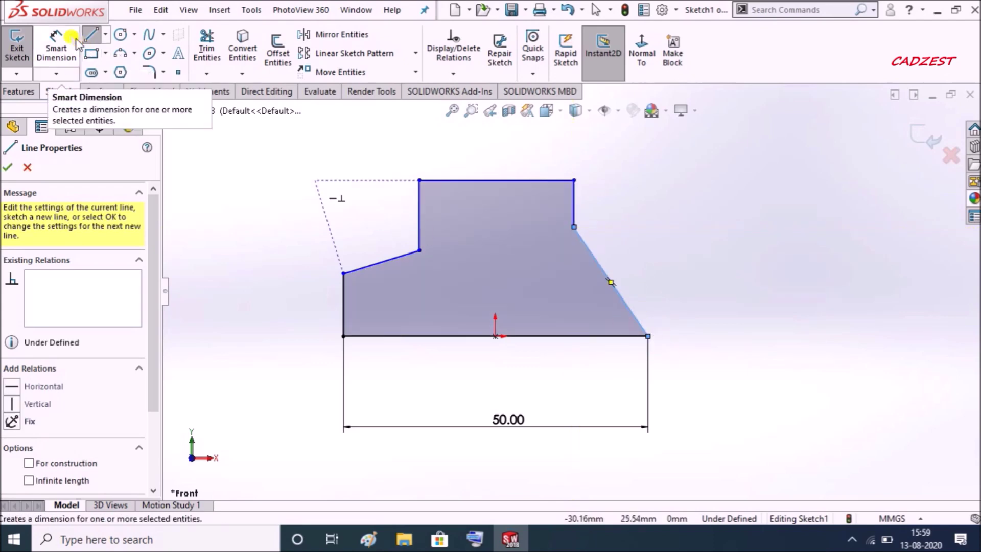
# Step: Dimension the lower step width 10 mm, roof length 25 mm and hood rise 3.5 mm
pyautogui.press('Escape')
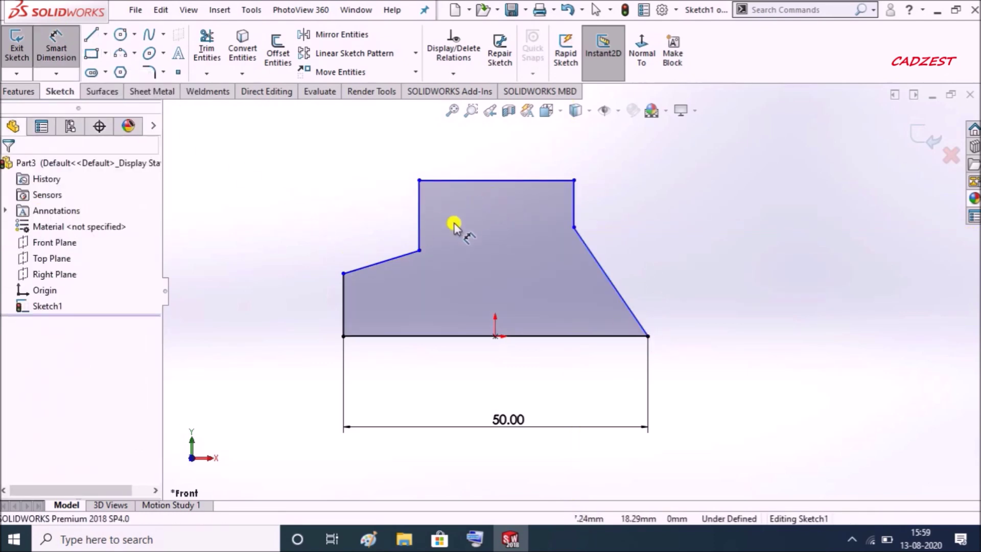
pyautogui.click(419, 230)
pyautogui.click(343, 284)
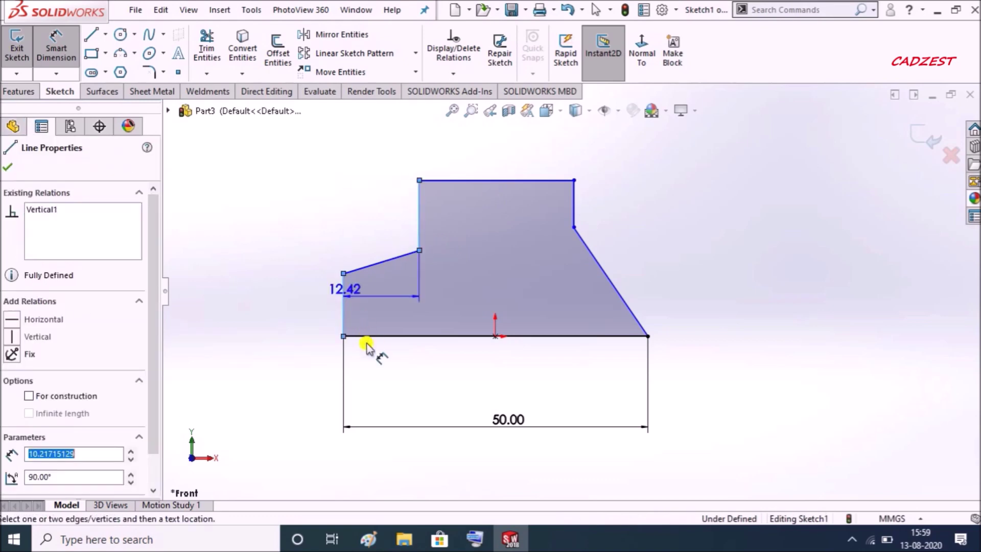
pyautogui.click(379, 372)
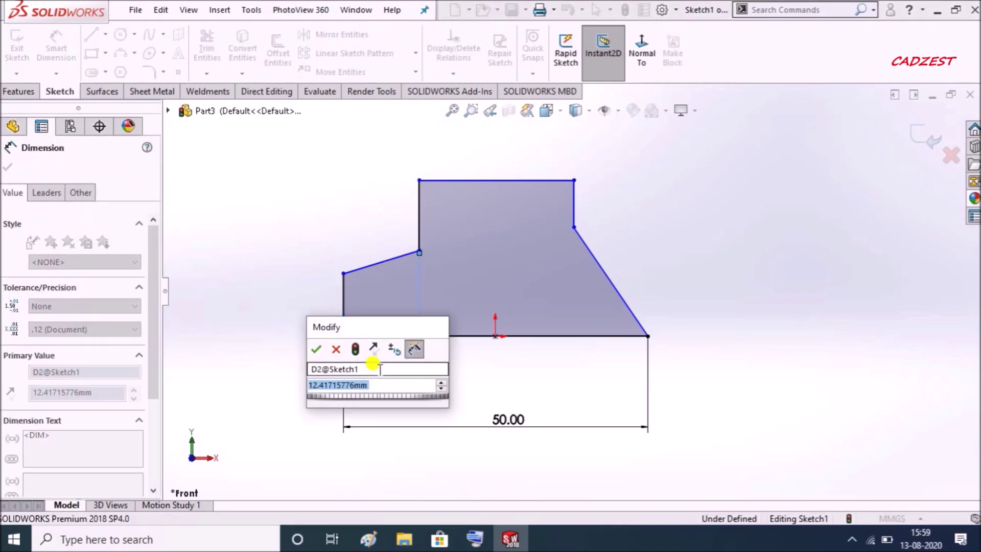
pyautogui.write('10')
pyautogui.press('Return')
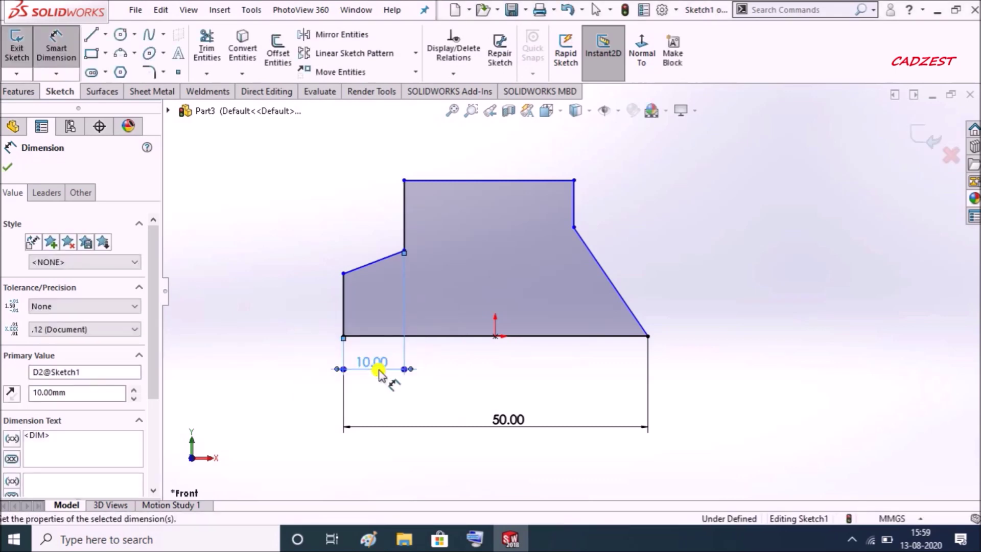
pyautogui.click(531, 182)
pyautogui.click(516, 235)
pyautogui.write('25')
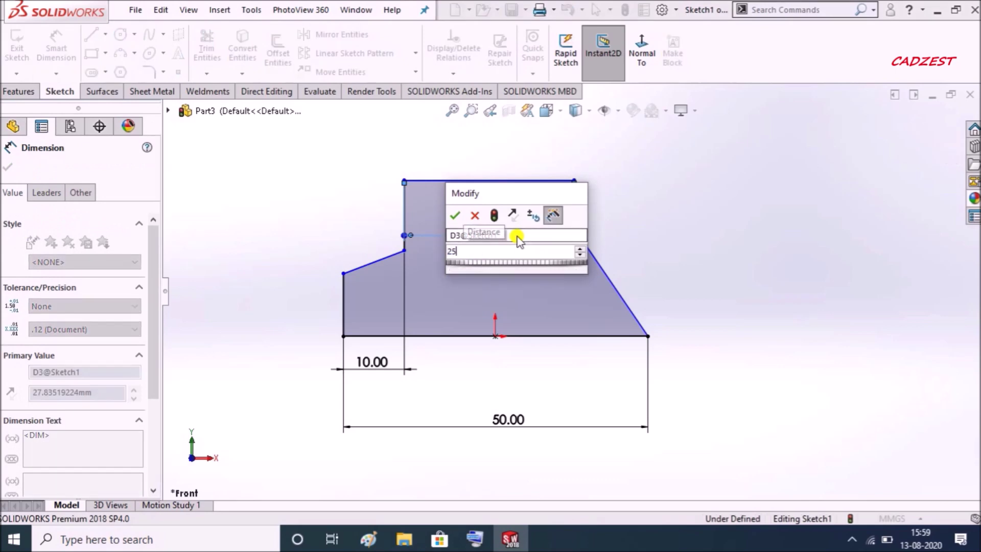
pyautogui.press('Return')
pyautogui.click(723, 268)
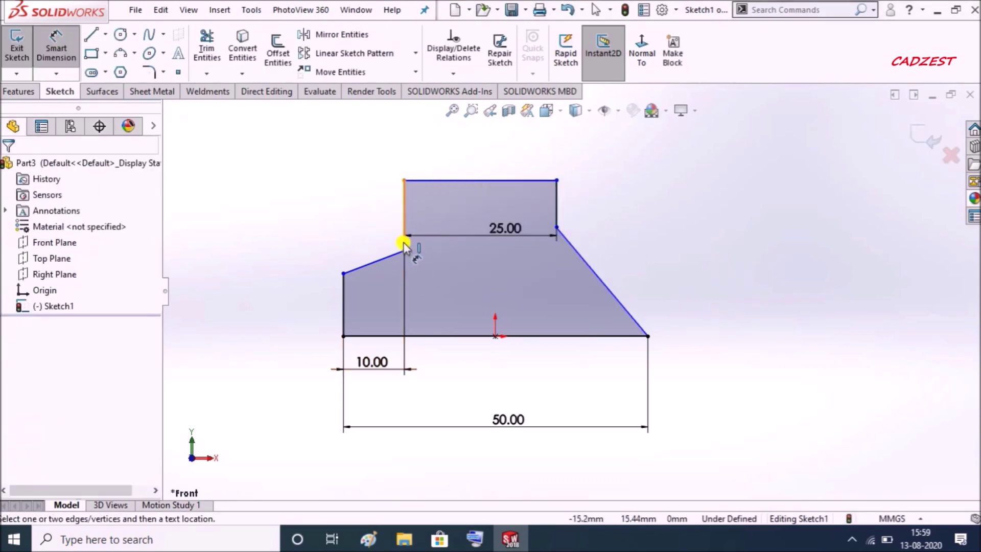
pyautogui.click(387, 256)
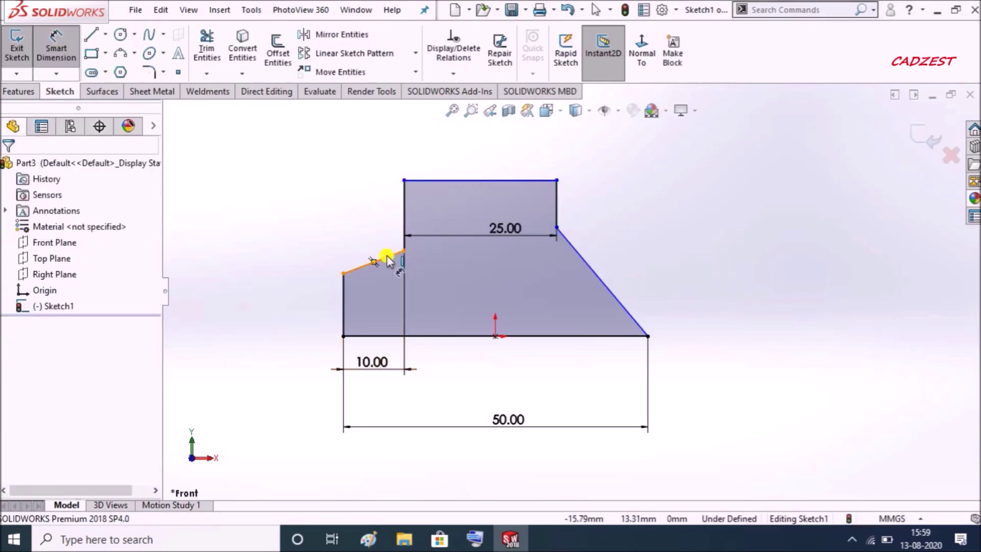
pyautogui.click(325, 258)
pyautogui.click(325, 261)
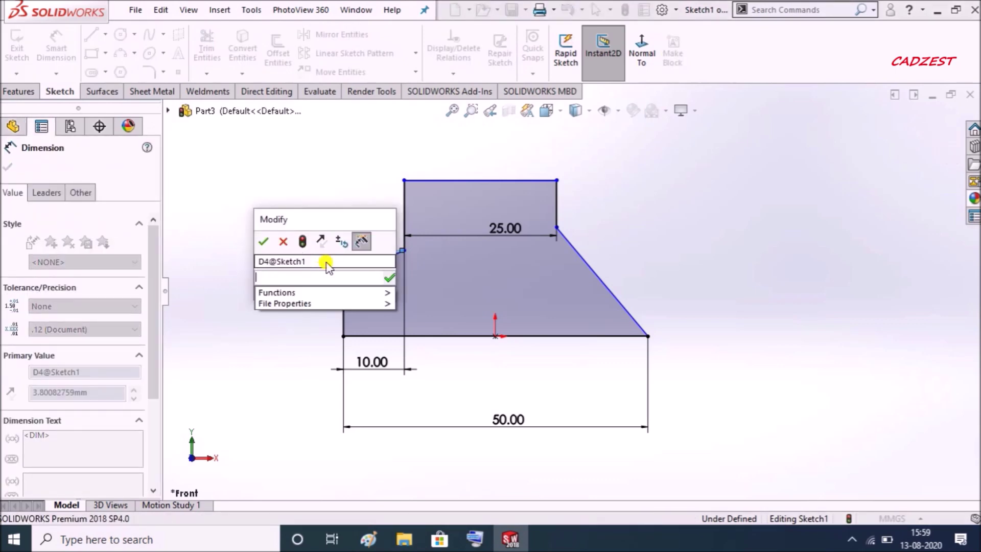
pyautogui.write('3.5')
pyautogui.press('Return')
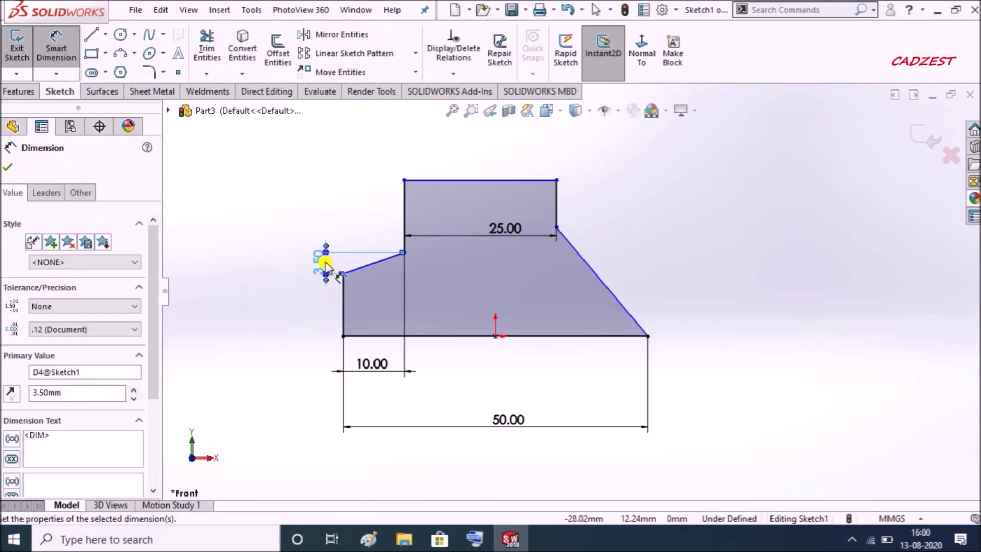
# Step: Dimension the left edge 7 mm, upper step 10 mm and right slope height 12 mm
pyautogui.click(343, 306)
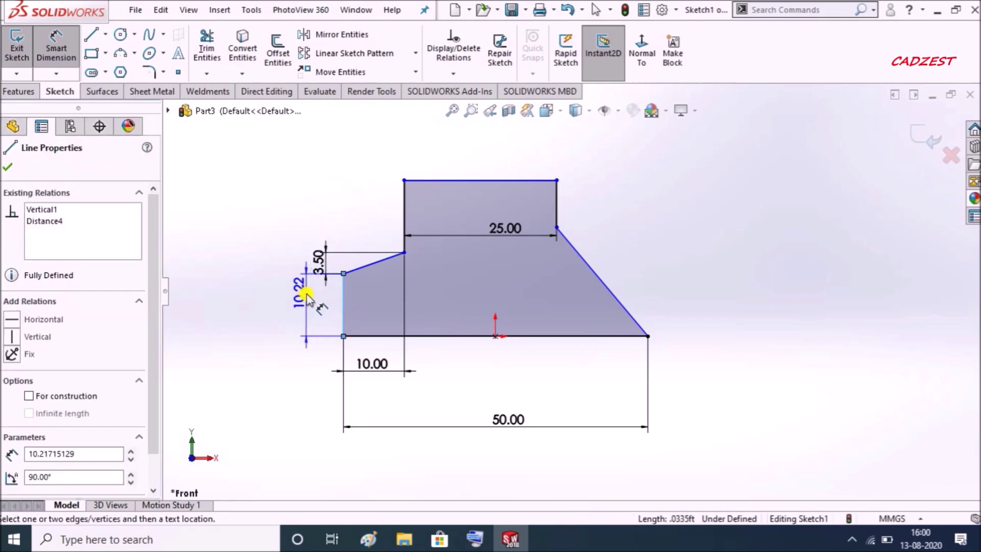
pyautogui.click(306, 296)
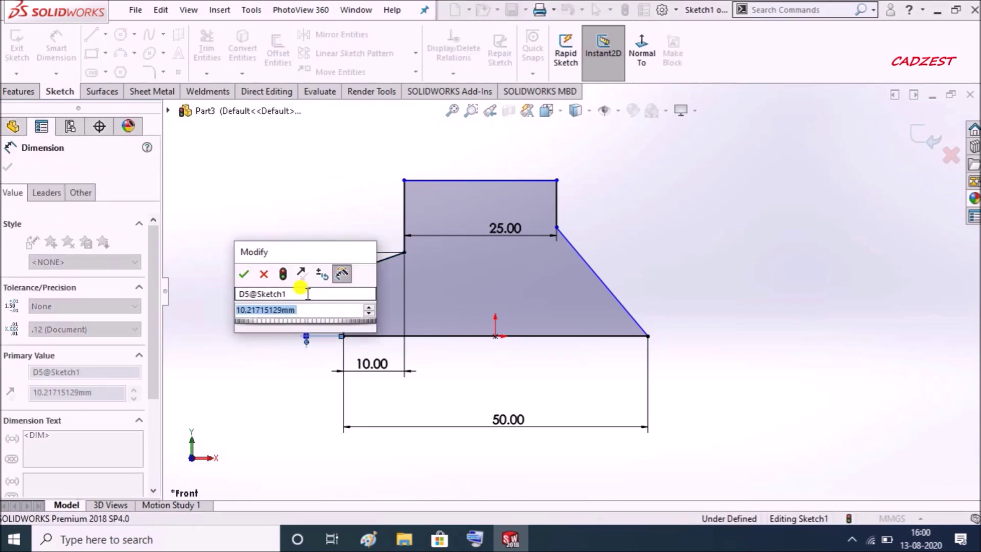
pyautogui.write('7')
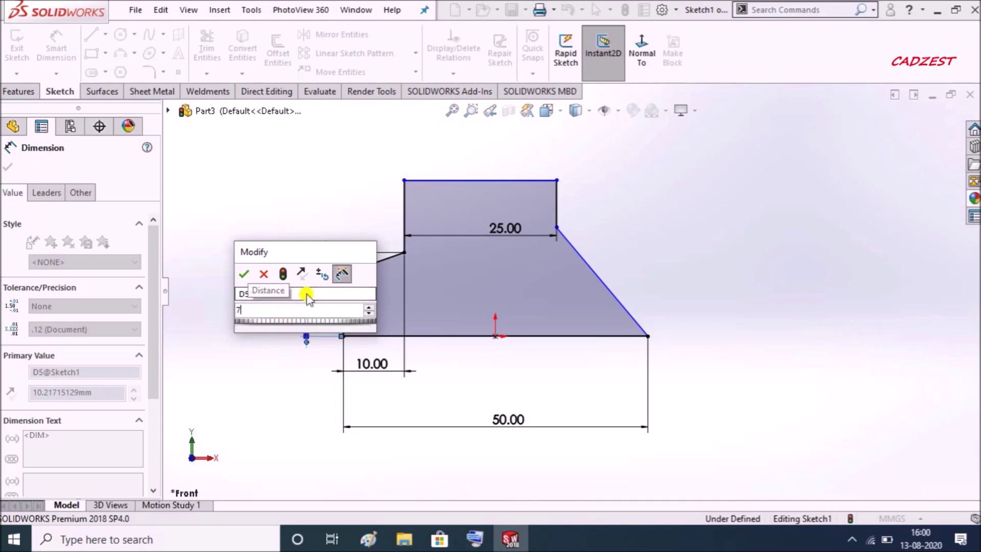
pyautogui.press('Return')
pyautogui.click(354, 209)
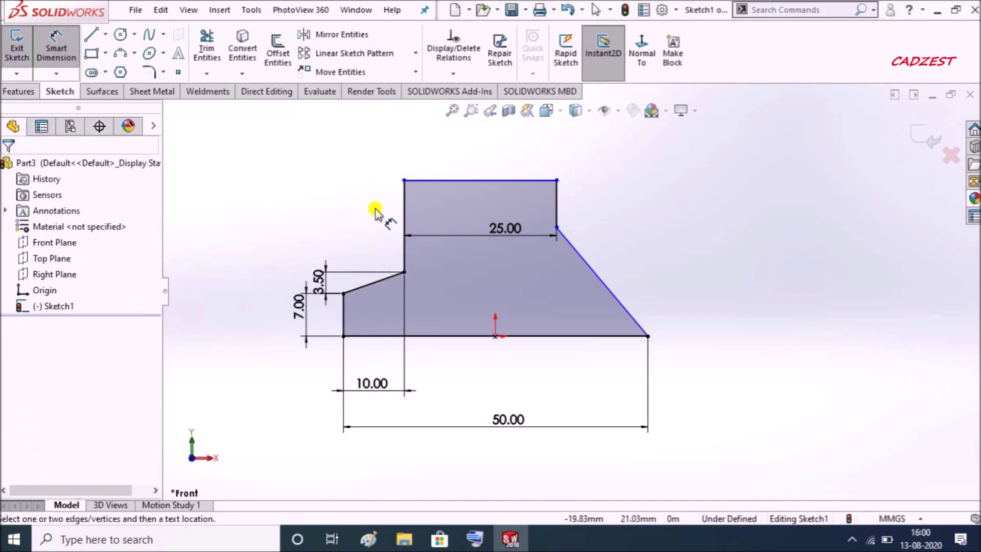
pyautogui.click(406, 206)
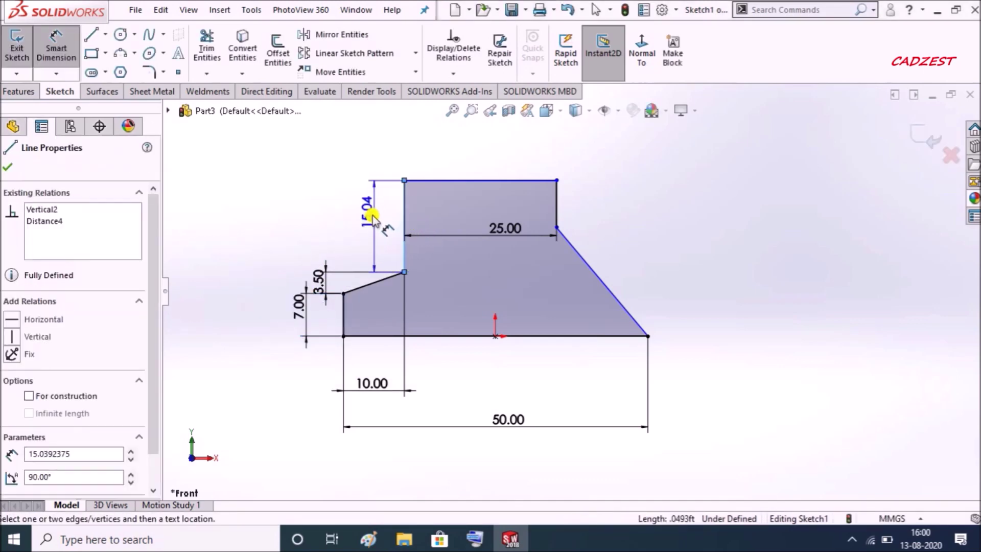
pyautogui.click(358, 223)
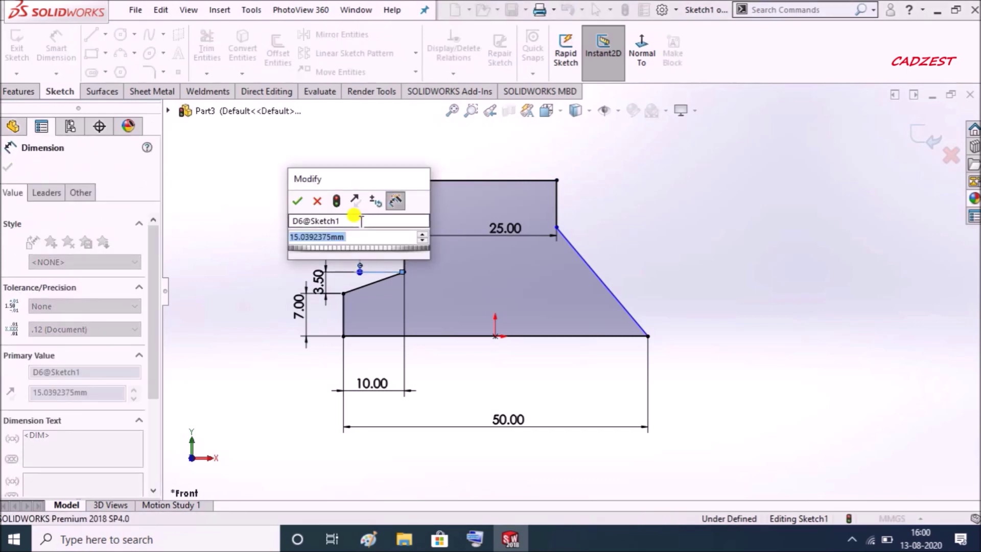
pyautogui.write('10')
pyautogui.press('Return')
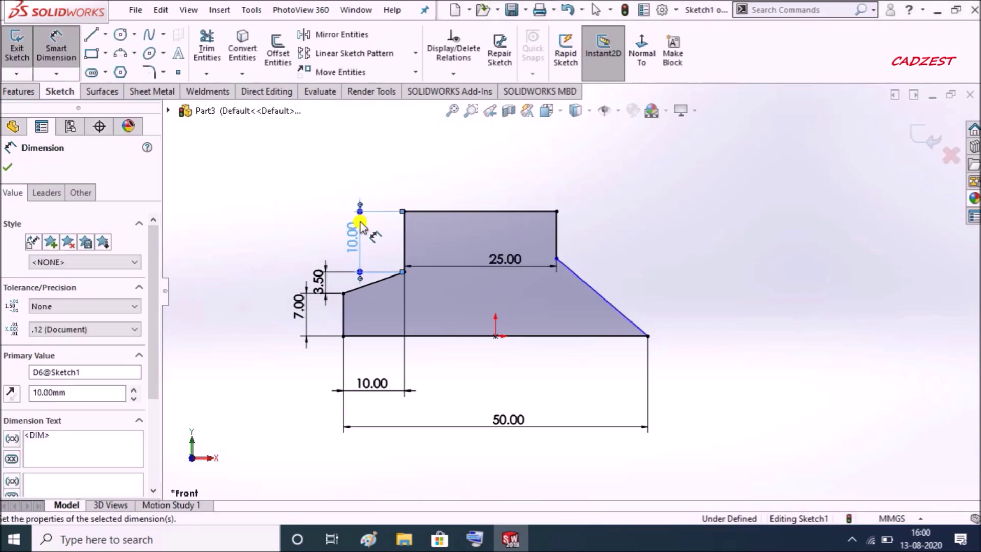
pyautogui.click(693, 231)
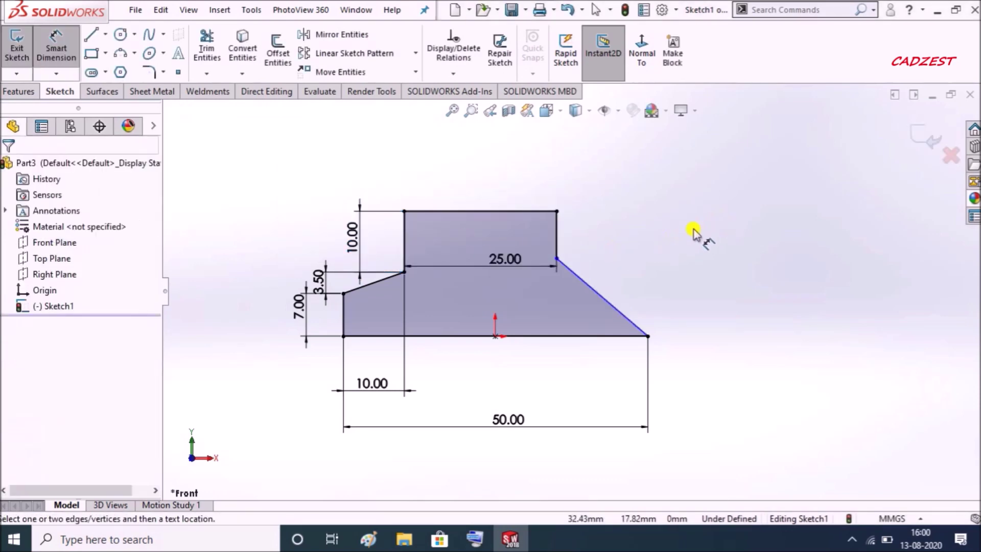
pyautogui.click(590, 291)
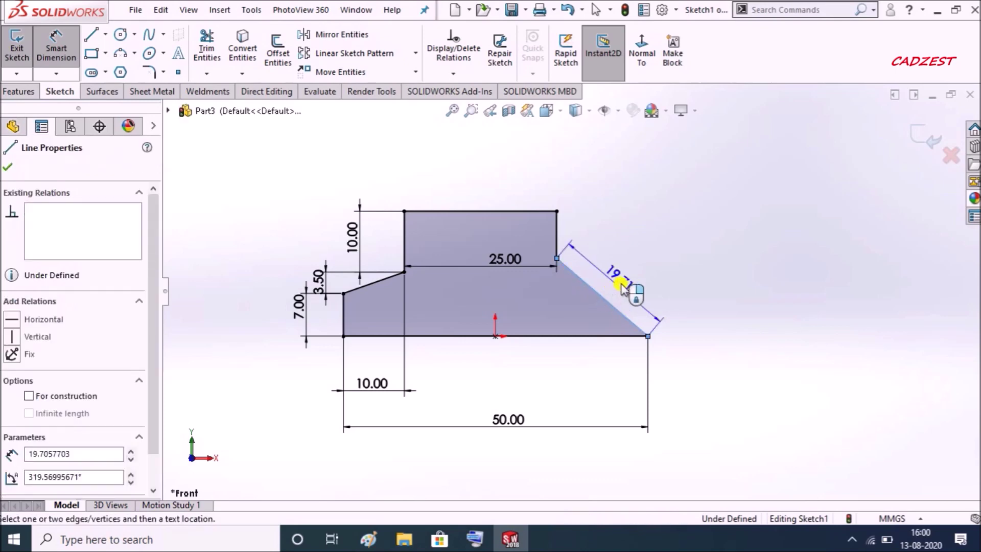
pyautogui.click(667, 286)
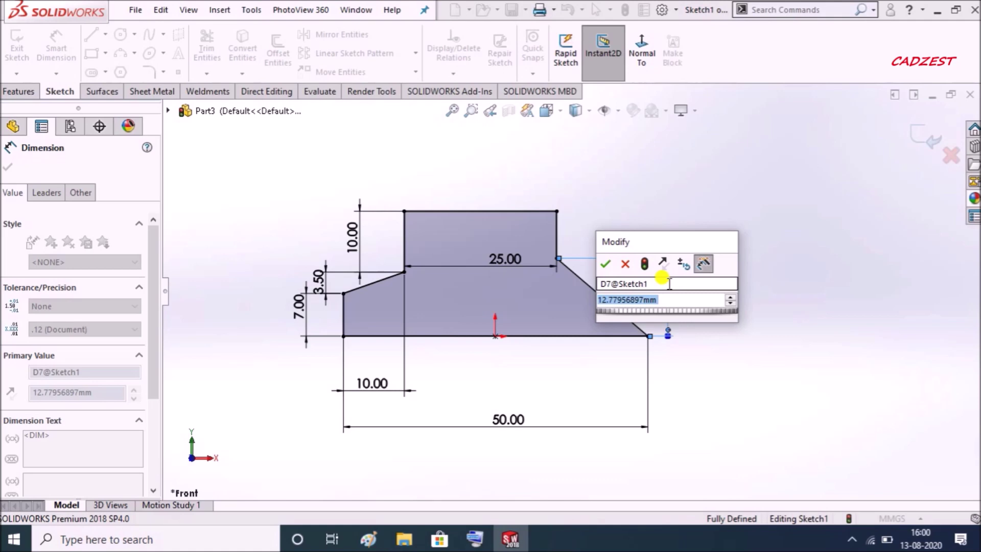
pyautogui.write('12')
pyautogui.press('Return')
# Step: Change the upper step dimension to 5 mm and the left edge to 10 mm
pyautogui.click(851, 230)
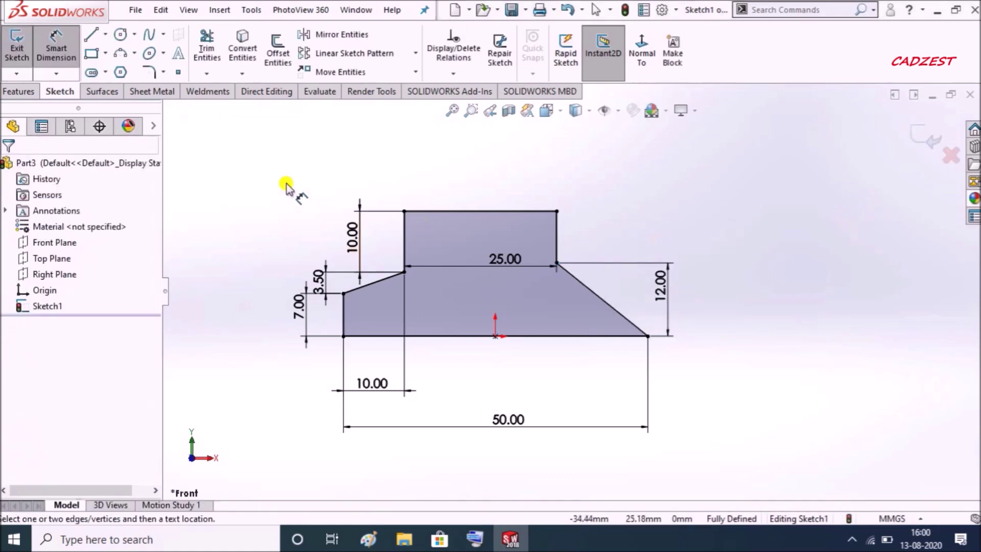
pyautogui.doubleClick(364, 234)
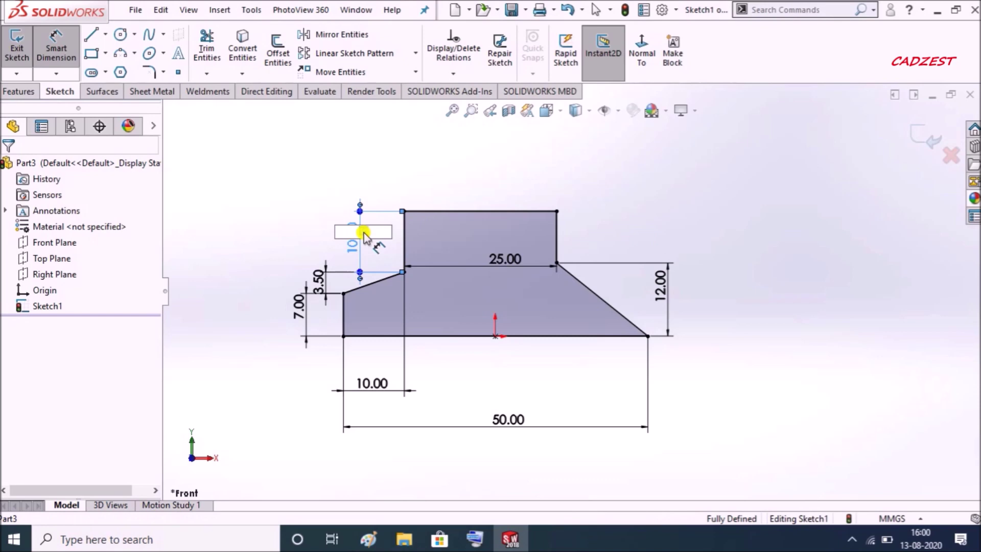
pyautogui.write('5')
pyautogui.press('Return')
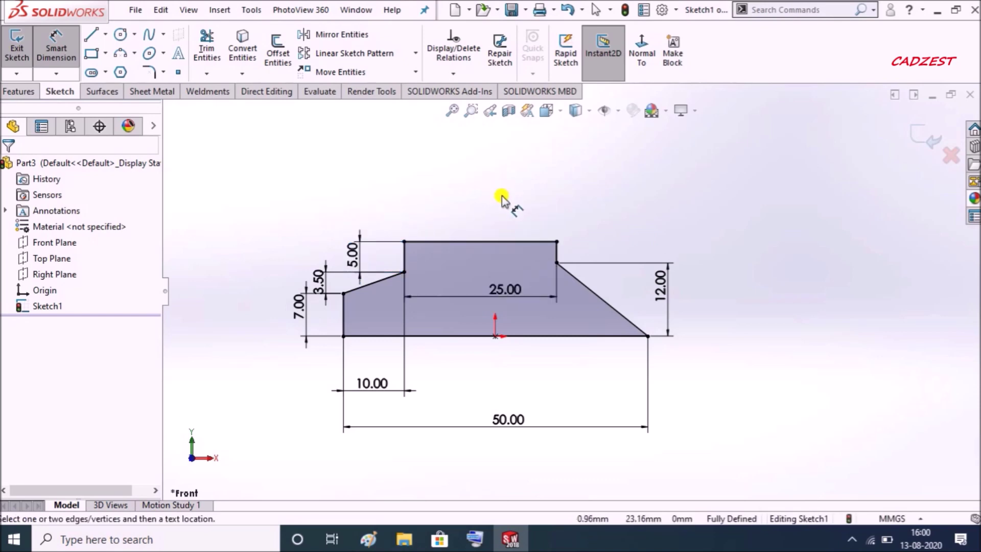
pyautogui.doubleClick(298, 308)
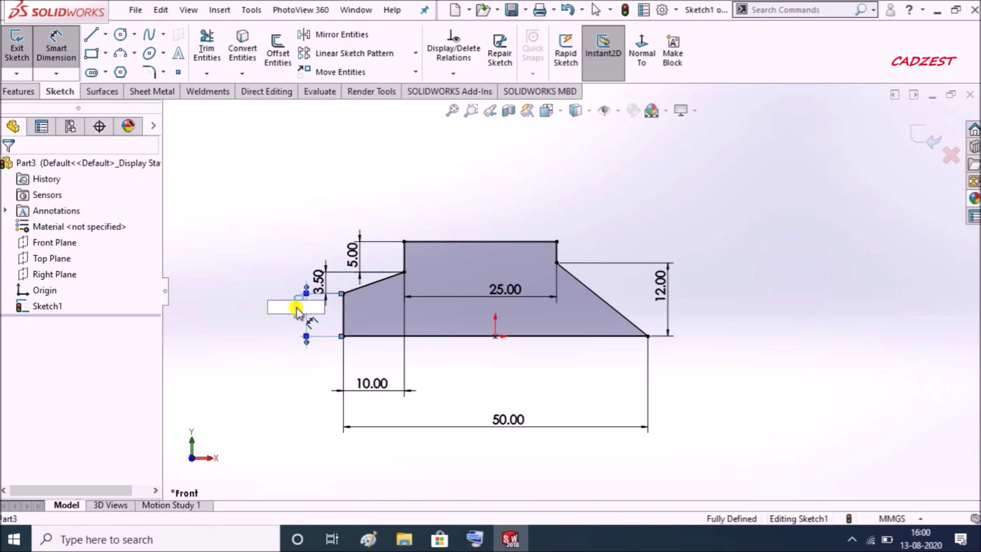
pyautogui.write('10')
pyautogui.press('Return')
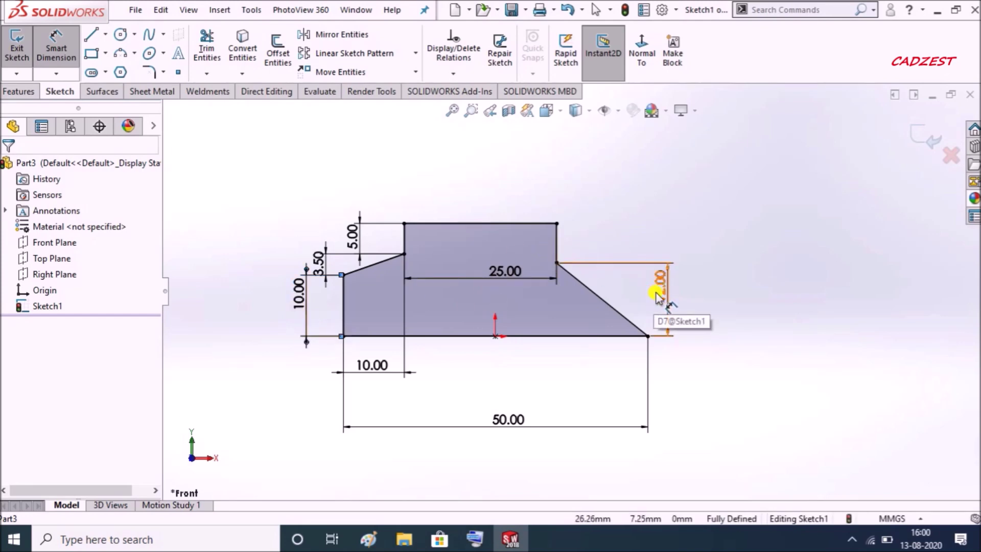
# Step: Draw a vertical right edge with a gentler slope above it and dimension the edge 10 mm
pyautogui.click(100, 37)
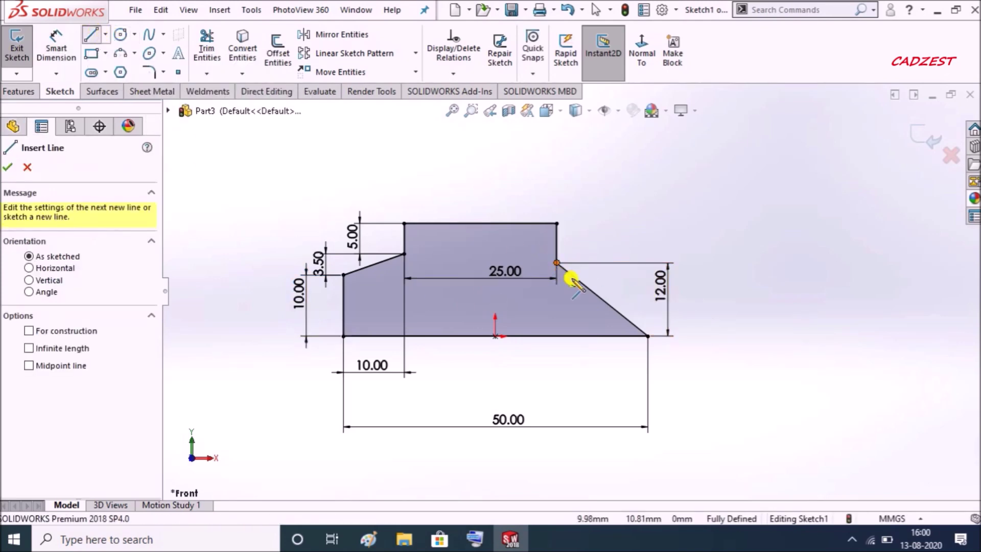
pyautogui.click(647, 334)
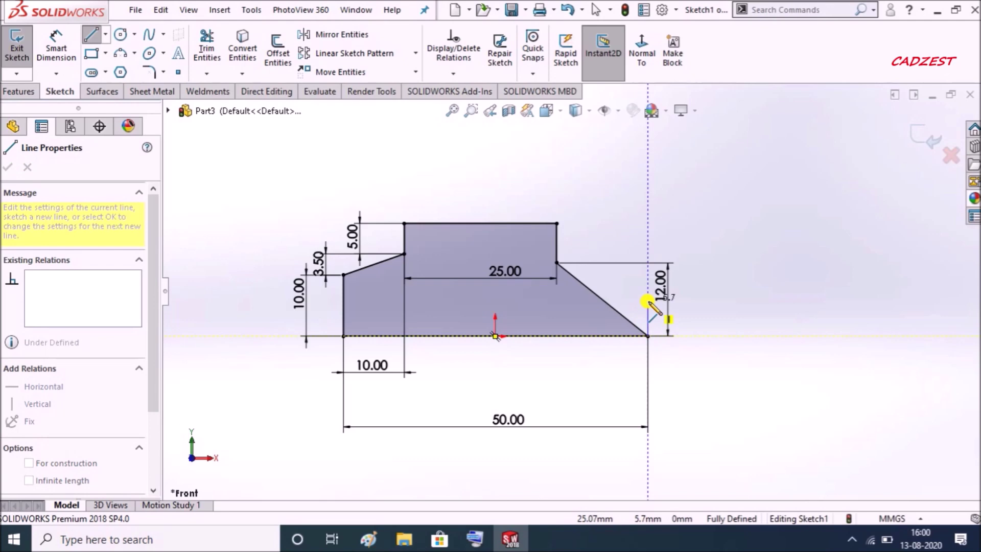
pyautogui.click(648, 304)
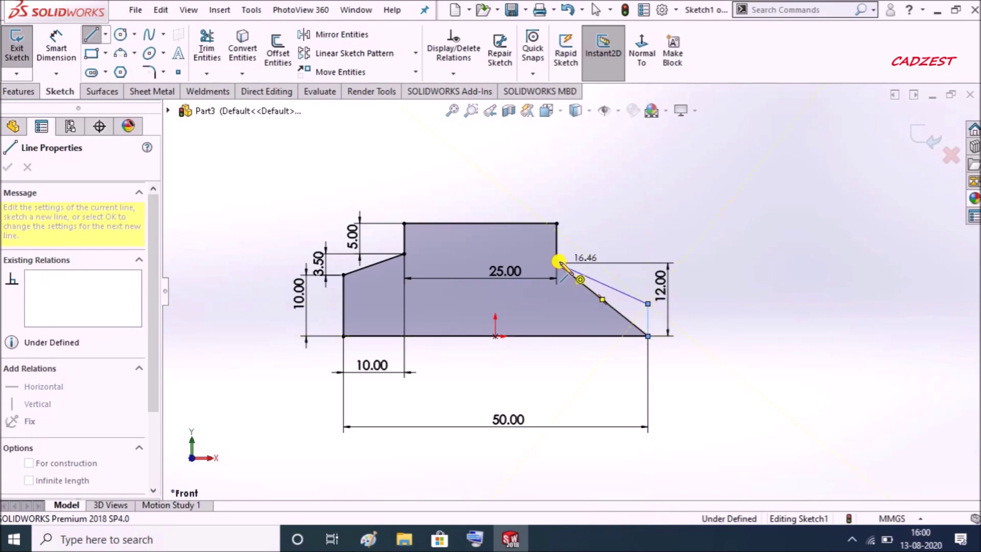
pyautogui.click(560, 264)
pyautogui.press('Escape')
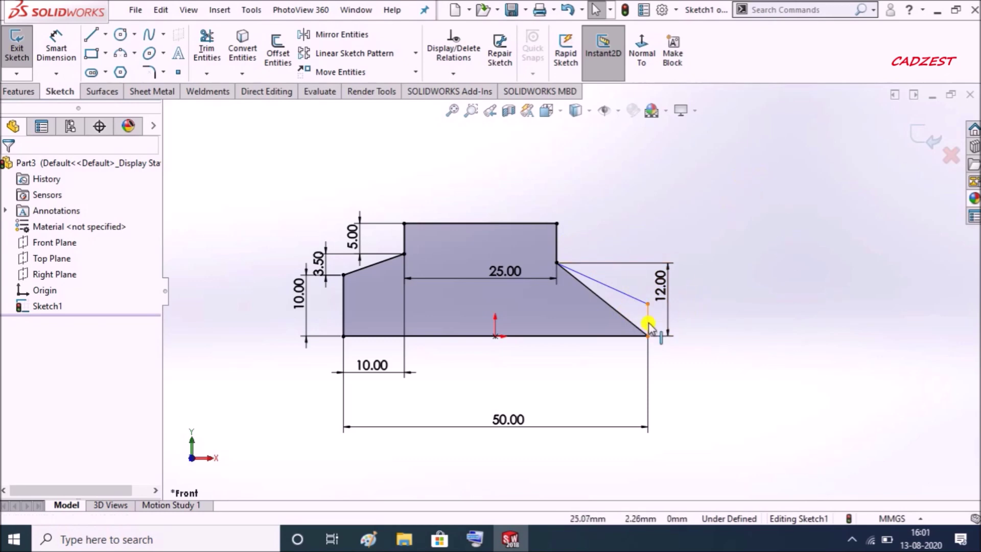
pyautogui.click(56, 48)
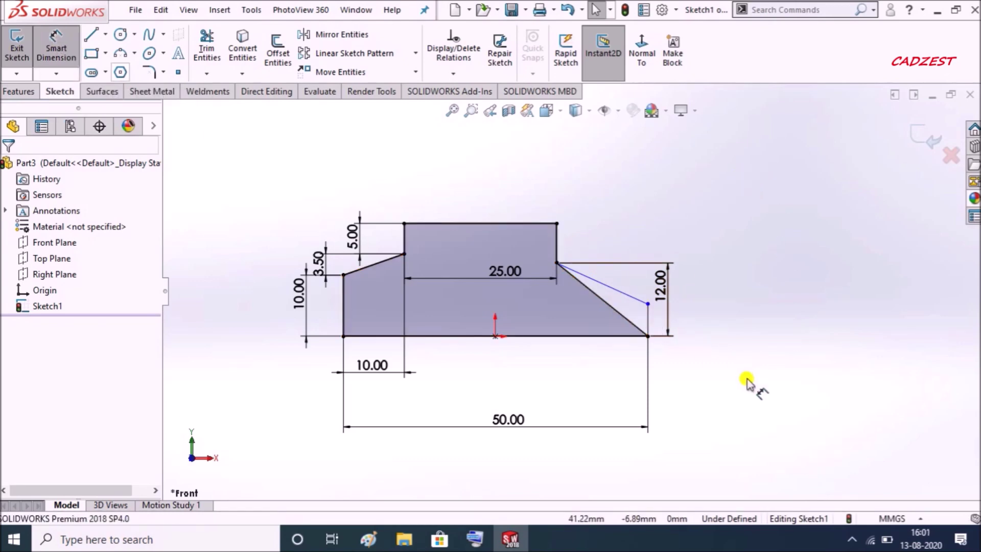
pyautogui.click(650, 316)
pyautogui.click(731, 318)
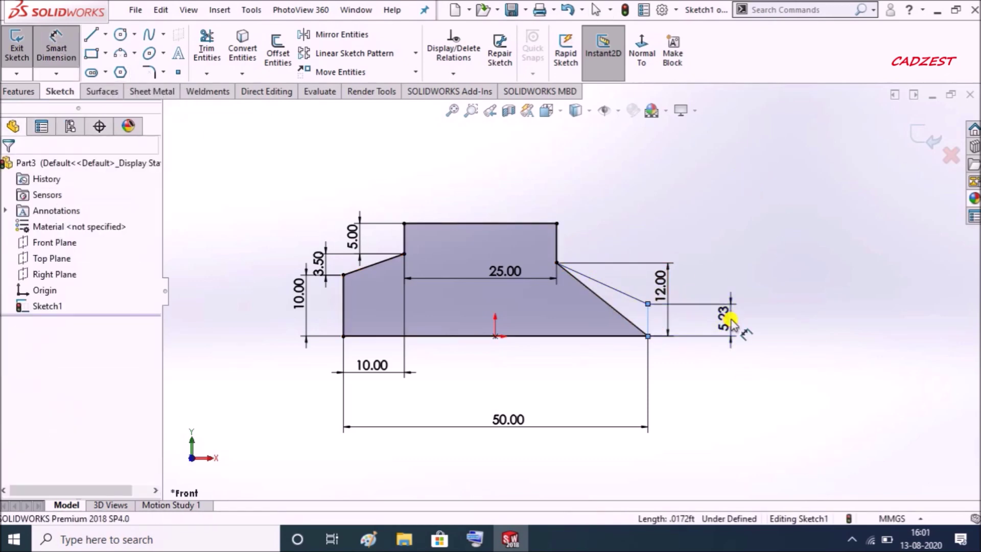
pyautogui.write('10')
pyautogui.press('Return')
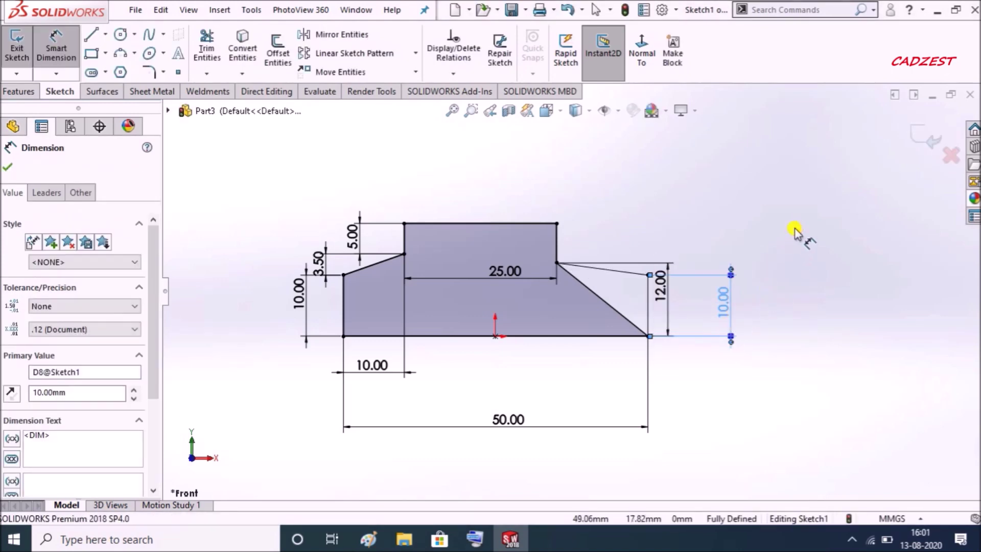
pyautogui.click(795, 232)
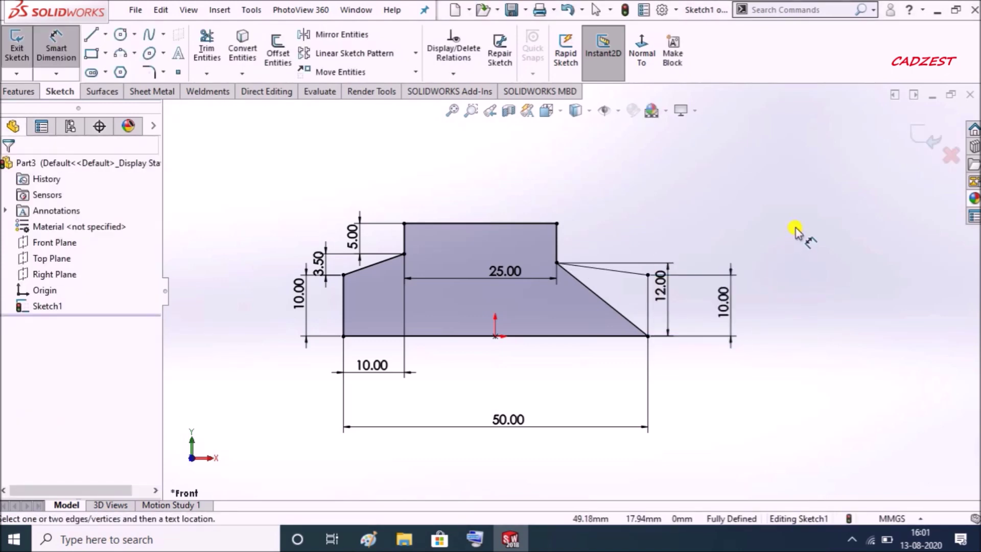
# Step: Delete the old 12 mm dimension and steep diagonal, then dimension the right step 4 mm
pyautogui.press('Escape')
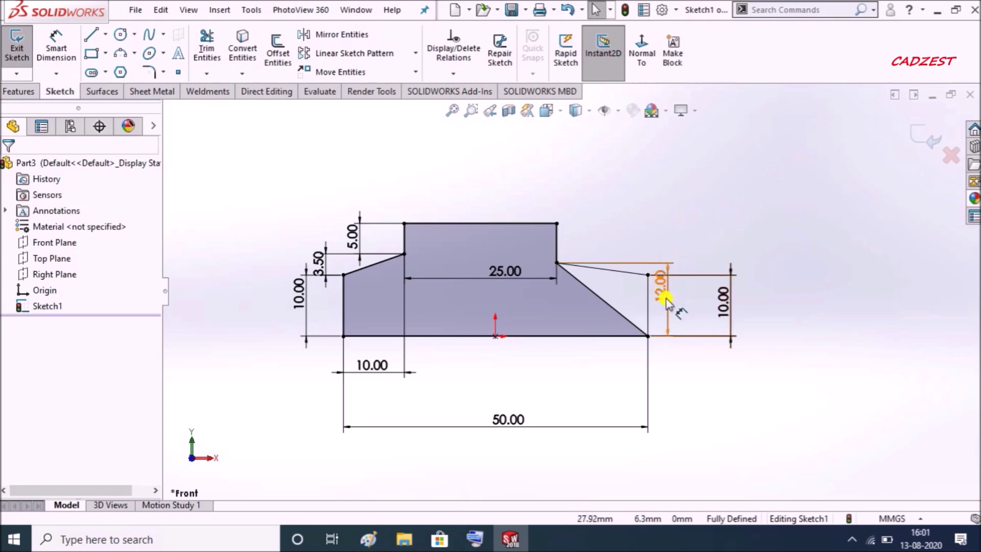
pyautogui.moveTo(664, 286); pyautogui.dragTo(691, 227)
pyautogui.press('Delete')
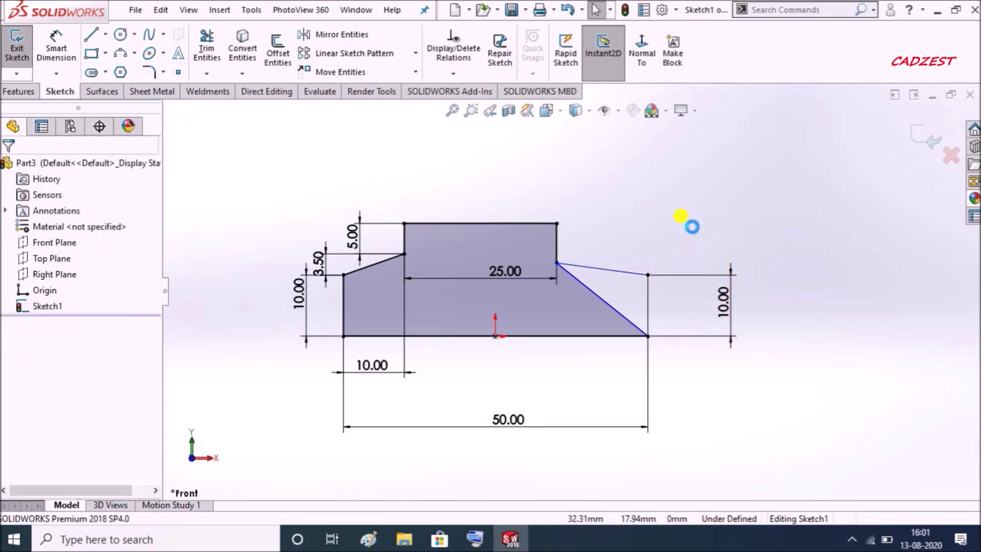
pyautogui.click(604, 301)
pyautogui.press('Delete')
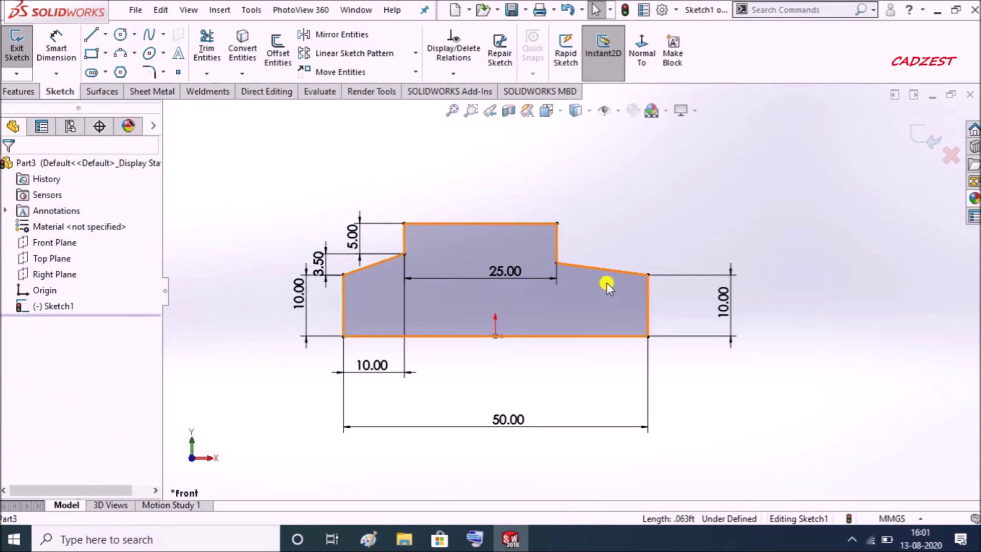
pyautogui.scroll(-1, 654, 251)
pyautogui.press('d')
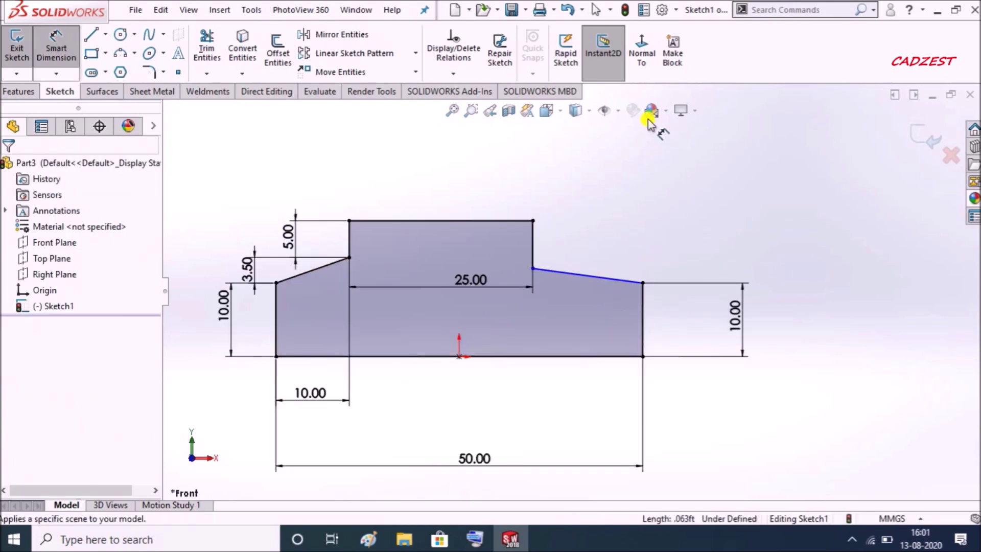
pyautogui.click(534, 243)
pyautogui.click(601, 249)
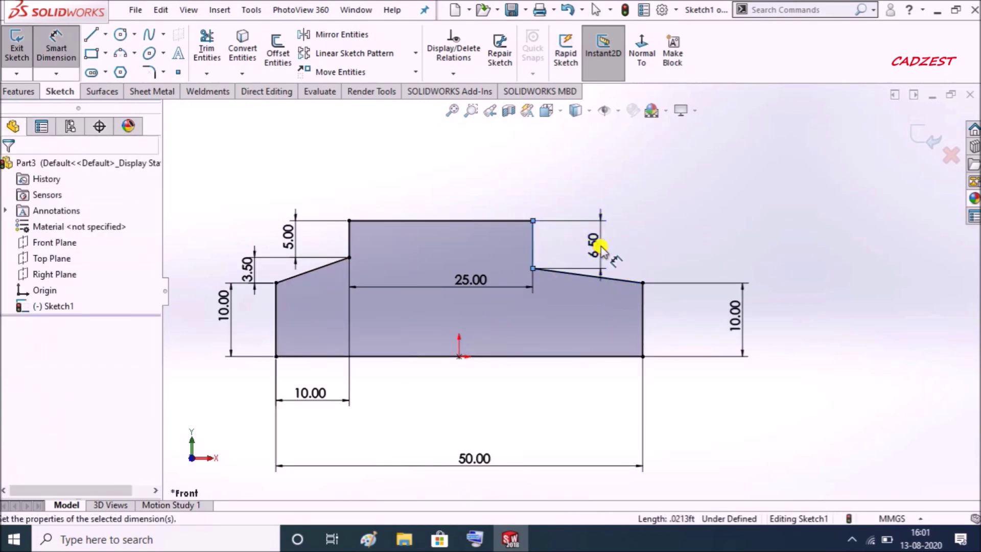
pyautogui.write('43')
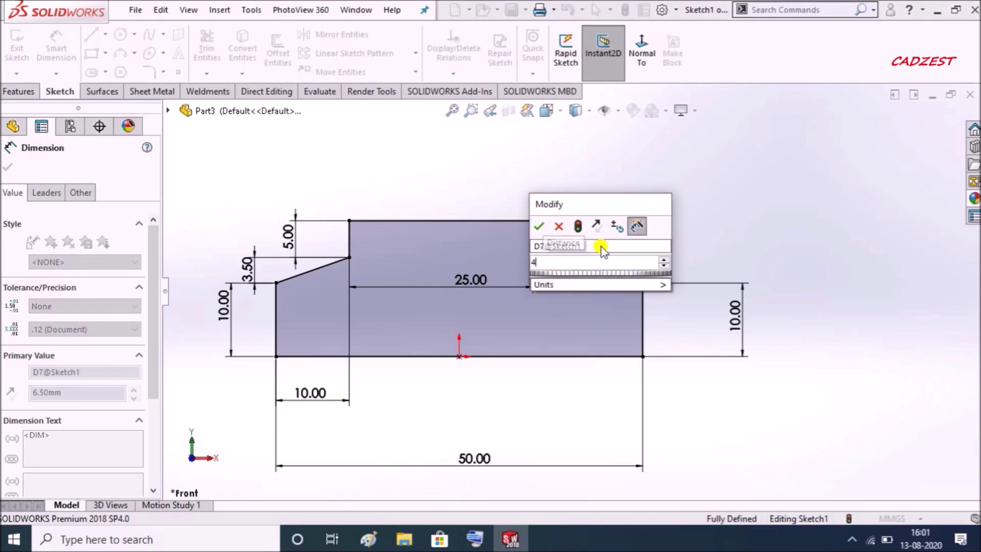
pyautogui.press('Return')
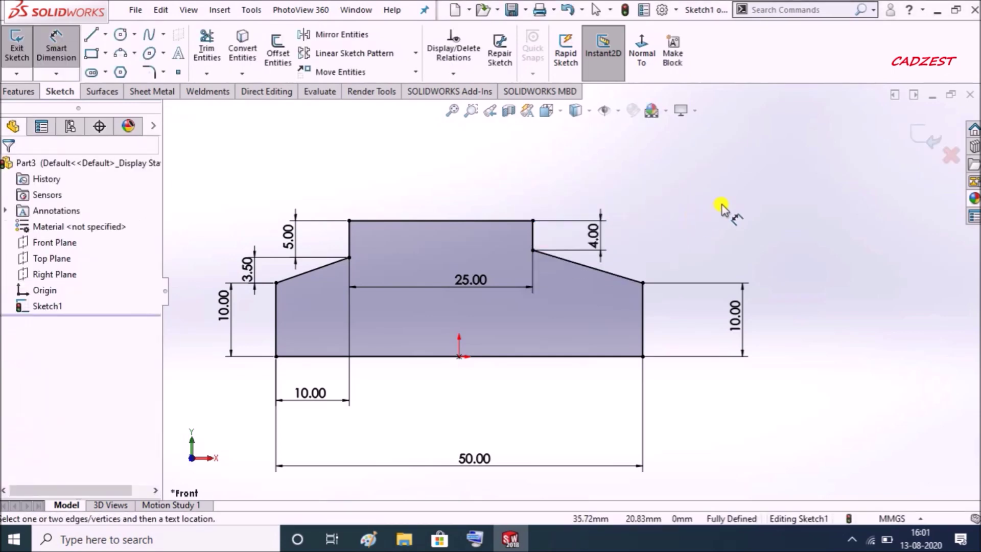
pyautogui.scroll(2, 702, 203)
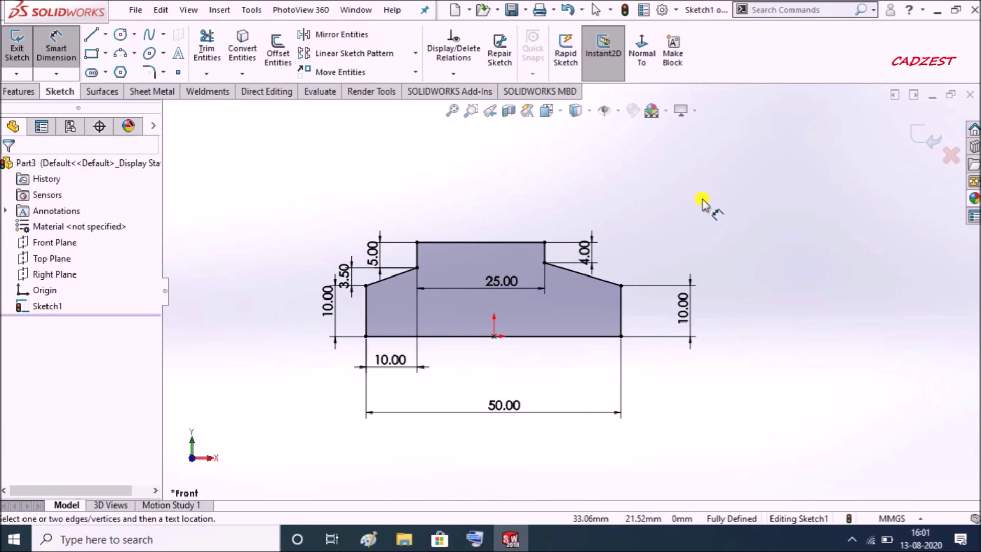
# Step: Boss-Extrude the profile Mid Plane to a 25 mm depth
pyautogui.click(8, 92)
pyautogui.click(22, 50)
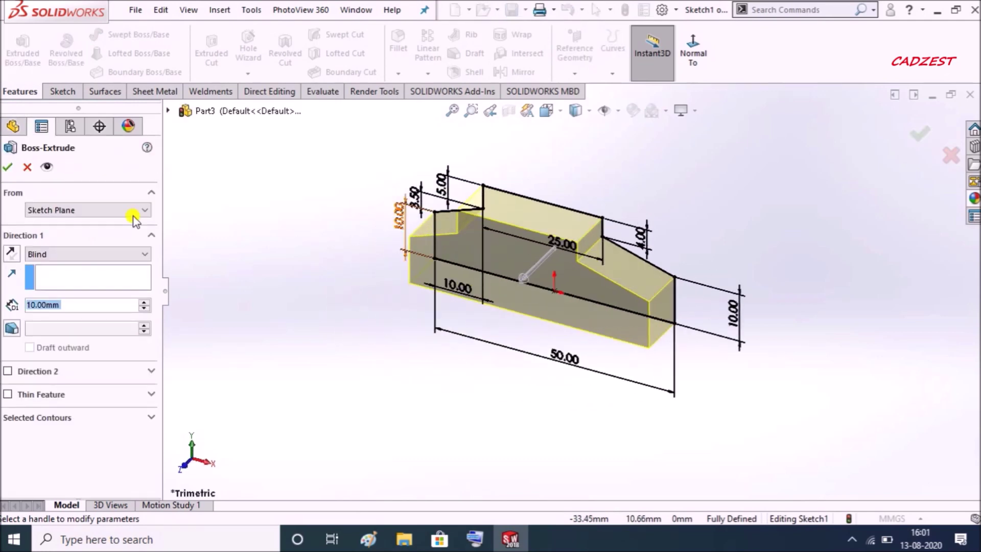
pyautogui.click(112, 258)
pyautogui.click(105, 311)
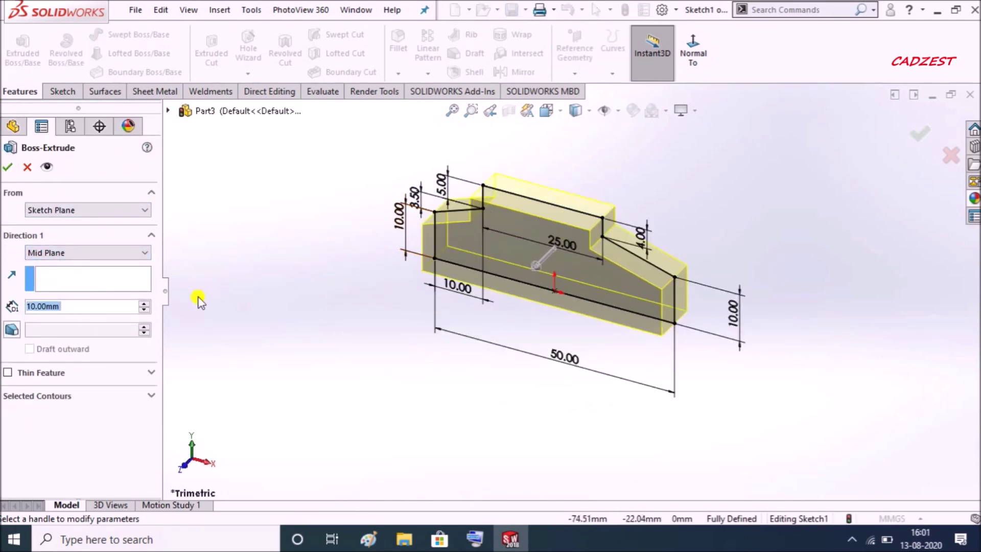
pyautogui.write('30')
pyautogui.press('Return')
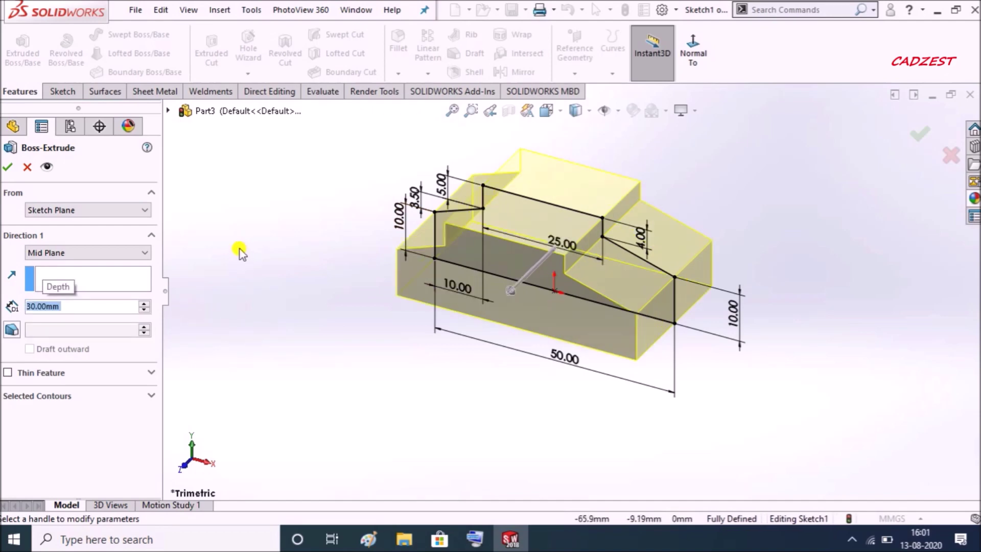
pyautogui.write('25')
pyautogui.press('Return')
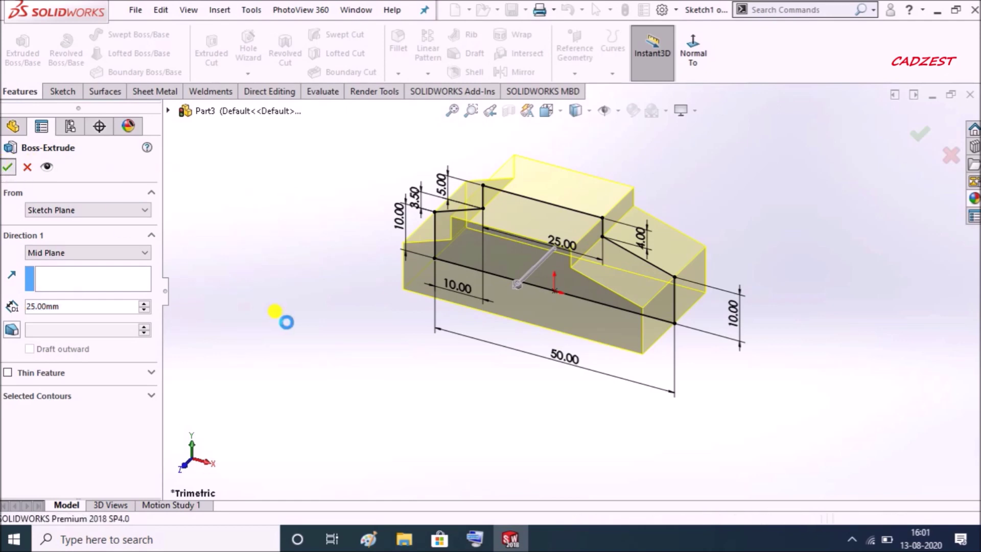
pyautogui.click(466, 292)
# Step: Sketch a circle on the body's side face, centred on the bottom edge, viewed Normal To
pyautogui.rightClick(480, 278)
pyautogui.click(502, 208)
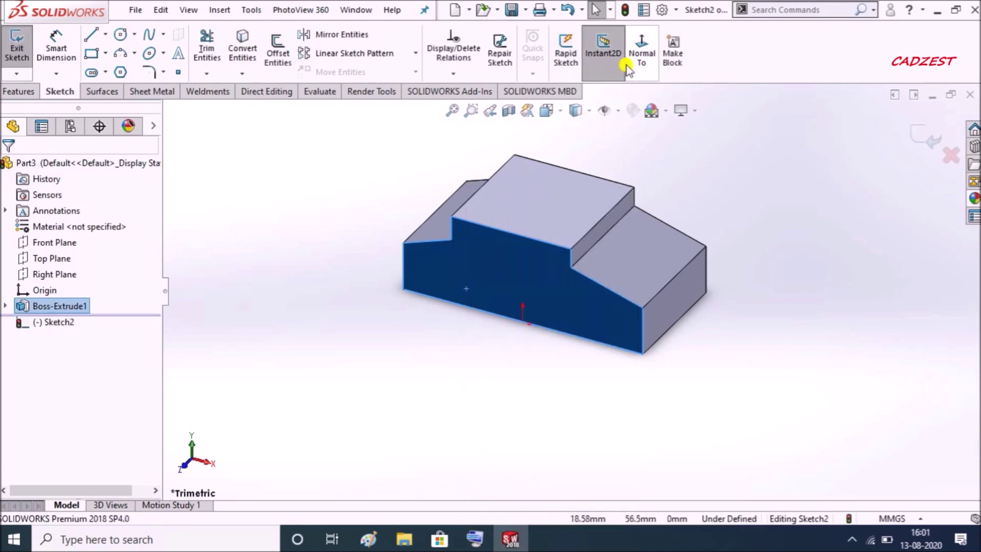
pyautogui.click(636, 55)
pyautogui.click(317, 202)
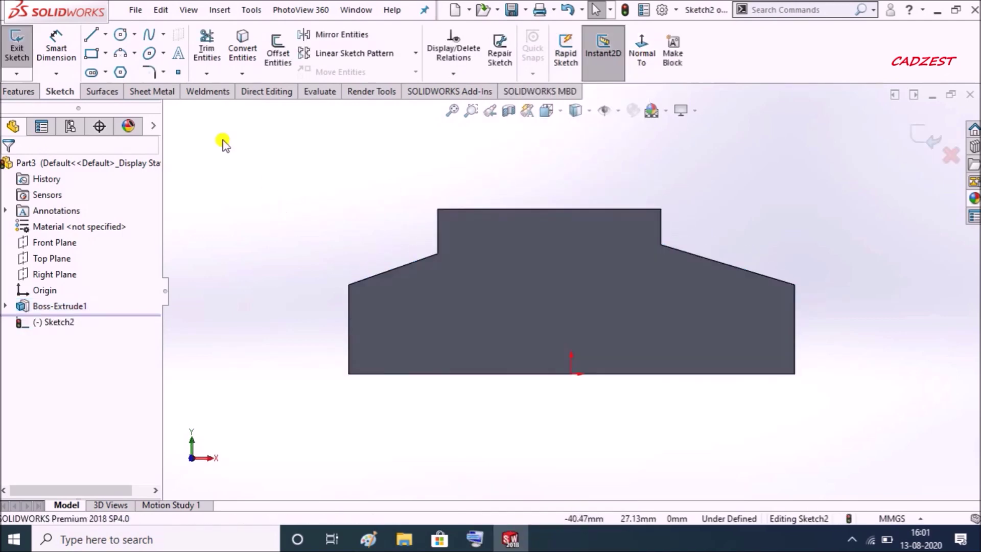
pyautogui.click(121, 43)
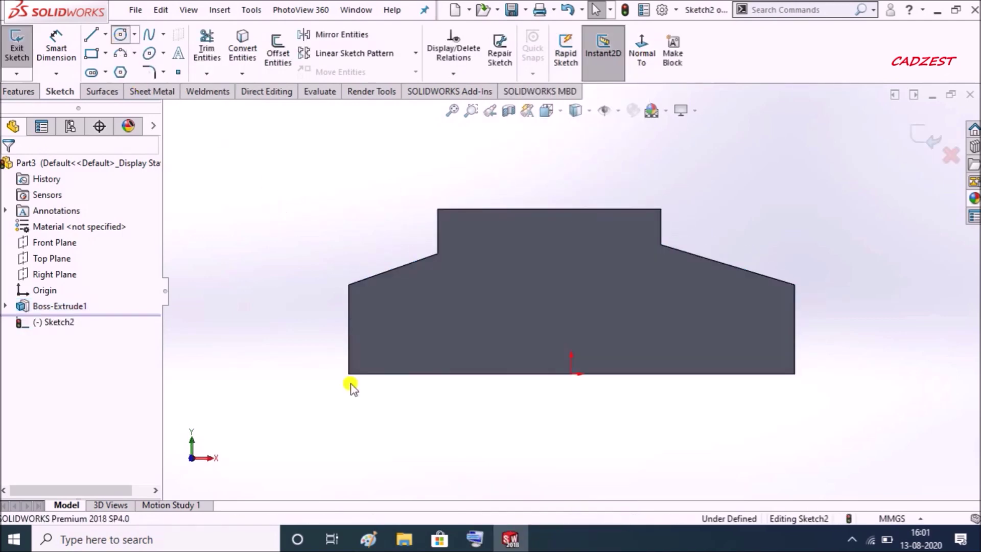
pyautogui.click(419, 374)
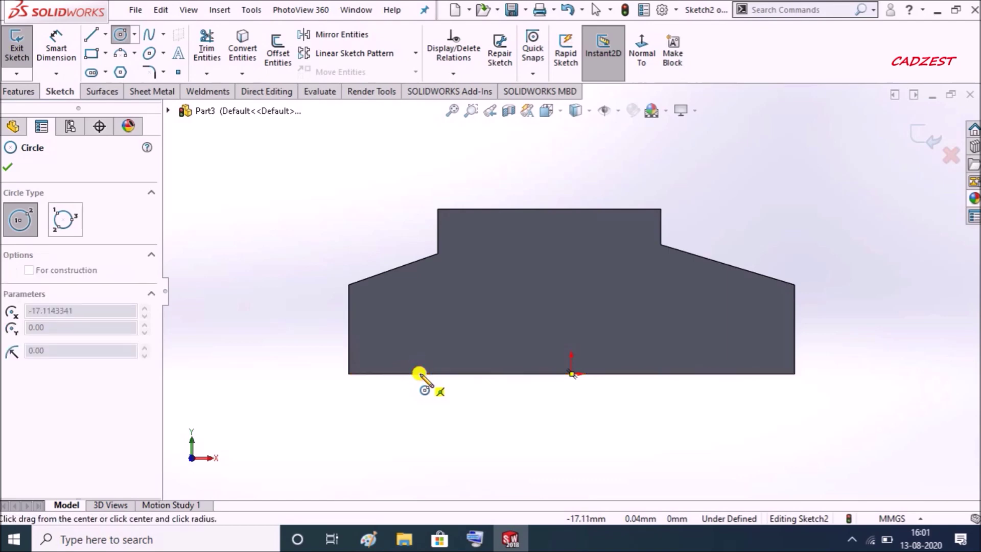
pyautogui.click(430, 414)
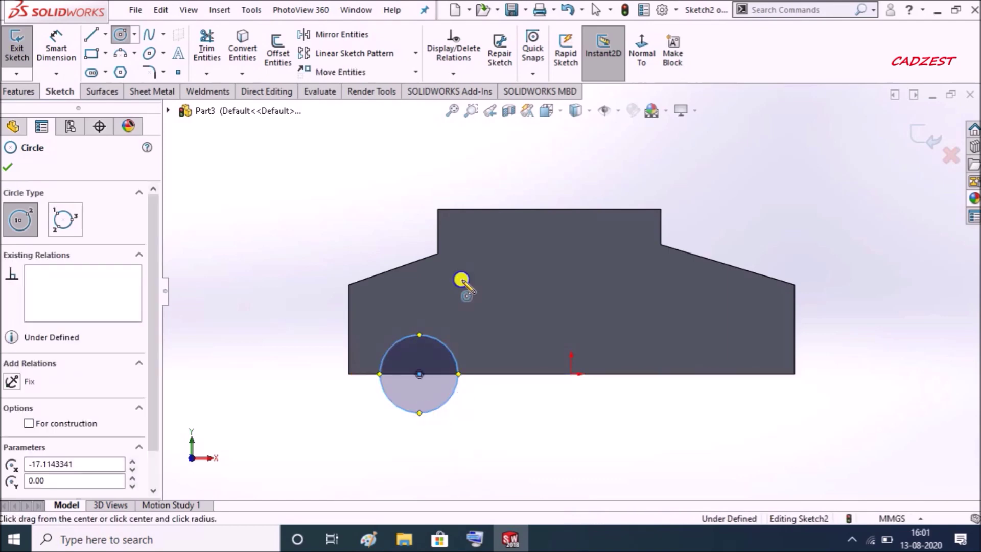
# Step: Dimension the circle 15 mm from the origin and set its diameter to 15 mm
pyautogui.press('d')
pyautogui.click(419, 376)
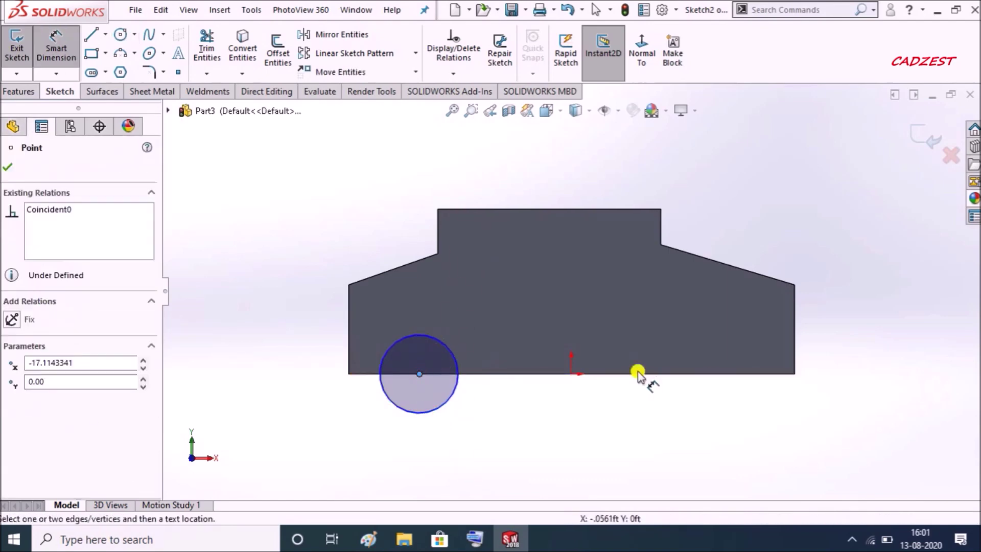
pyautogui.click(571, 376)
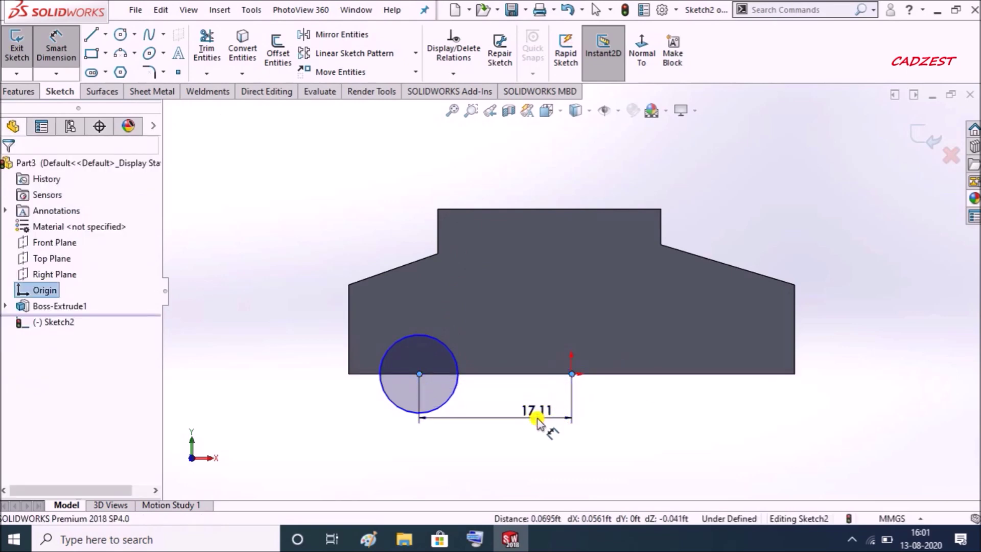
pyautogui.click(537, 418)
pyautogui.write('15')
pyautogui.press('Return')
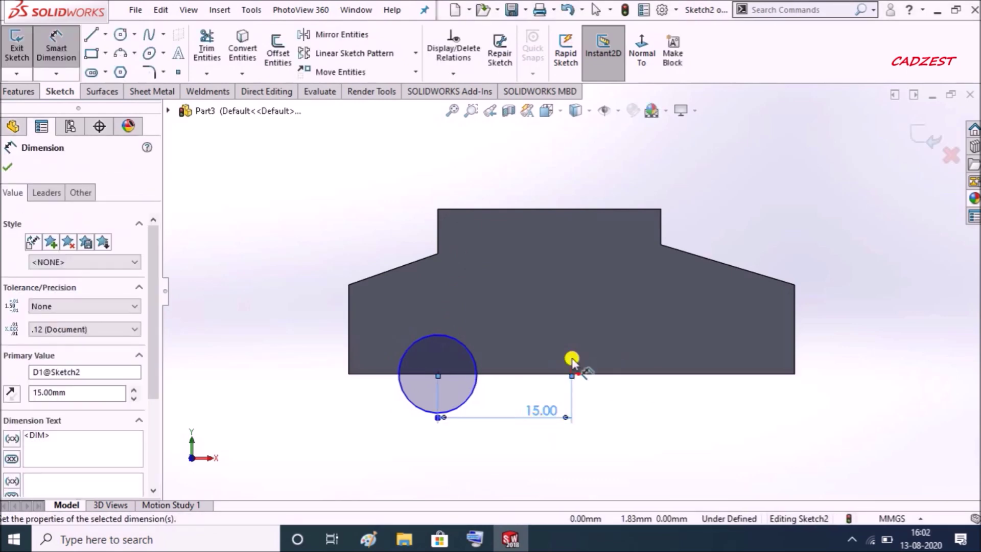
pyautogui.click(368, 211)
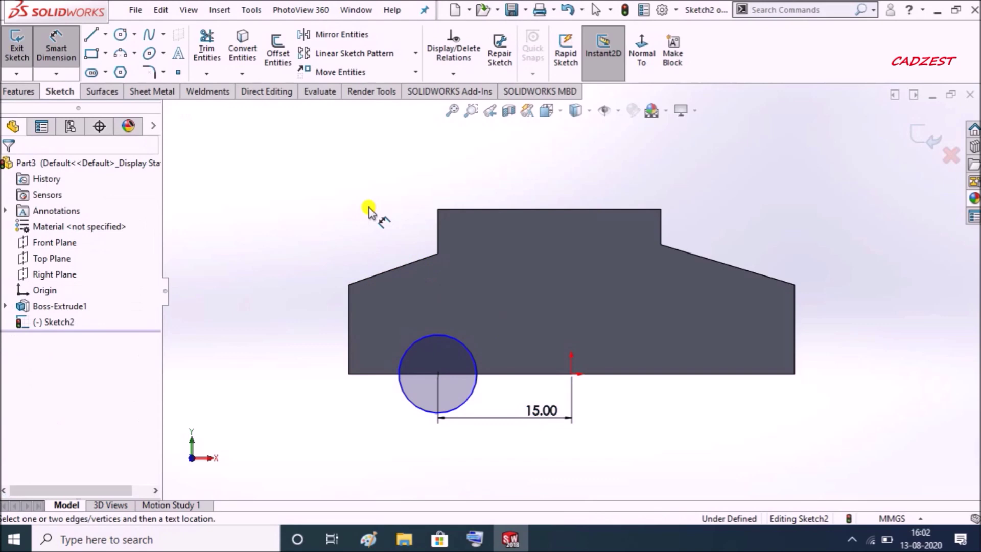
pyautogui.click(446, 337)
pyautogui.click(272, 347)
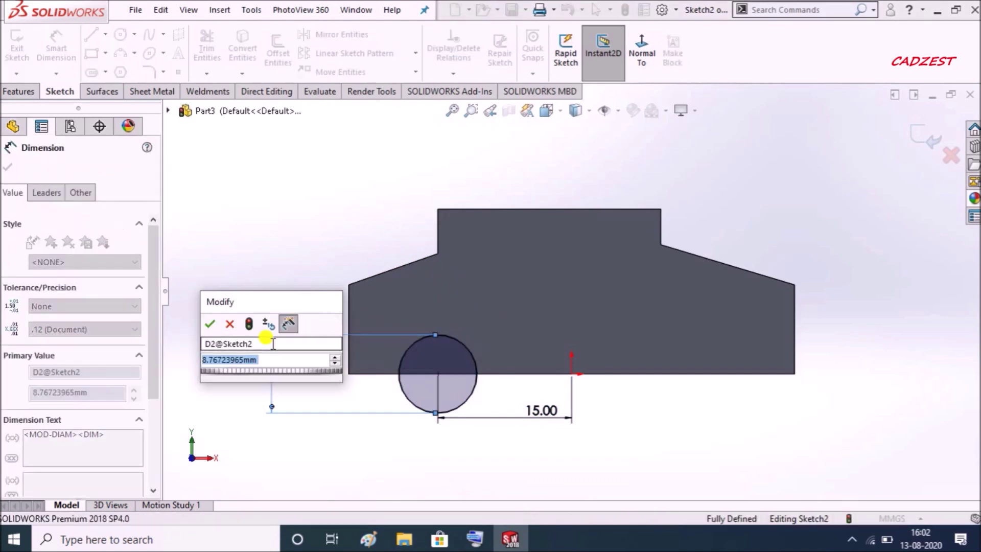
pyautogui.write('8')
pyautogui.press('Return')
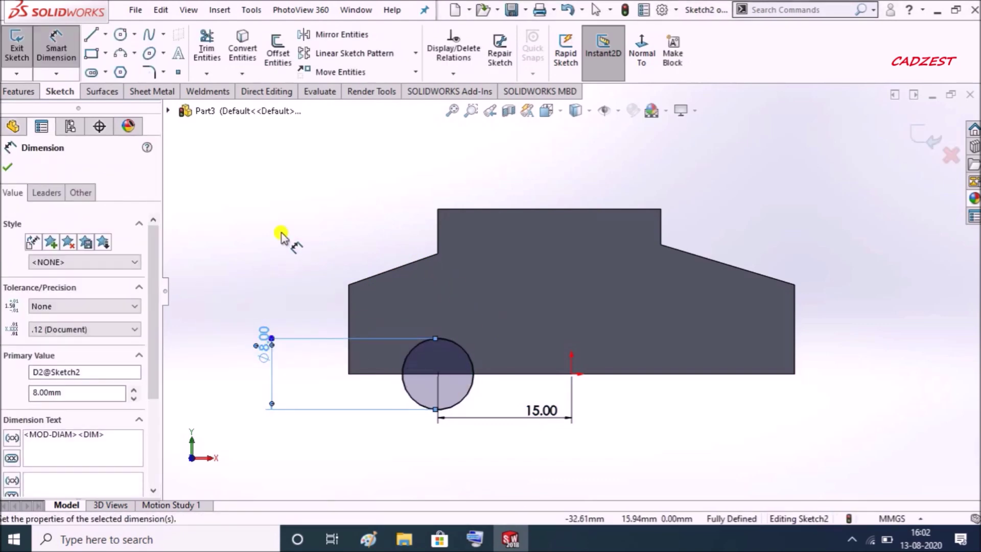
pyautogui.doubleClick(264, 342)
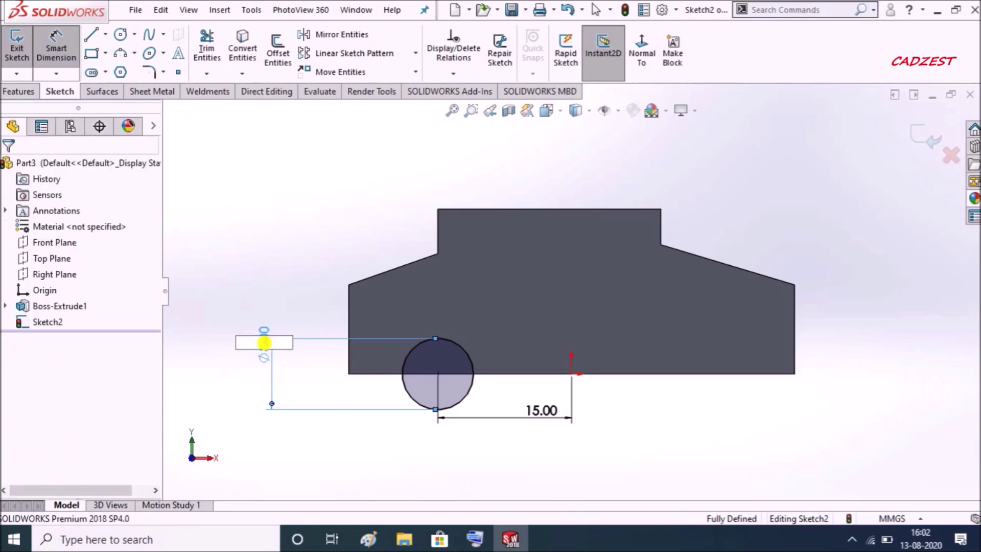
pyautogui.write('15')
pyautogui.press('Return')
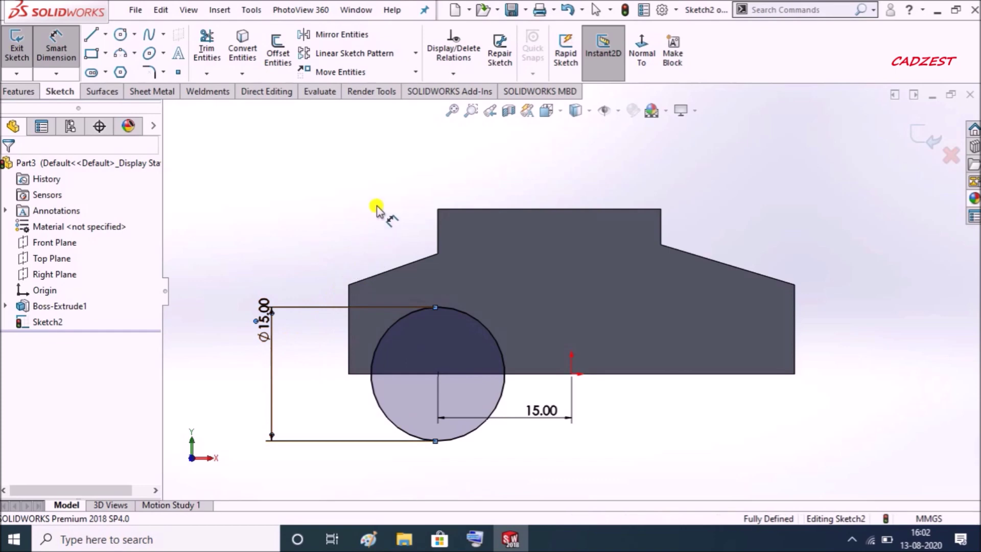
pyautogui.click(105, 34)
# Step: Draw a vertical construction centreline up from the origin
pyautogui.click(115, 68)
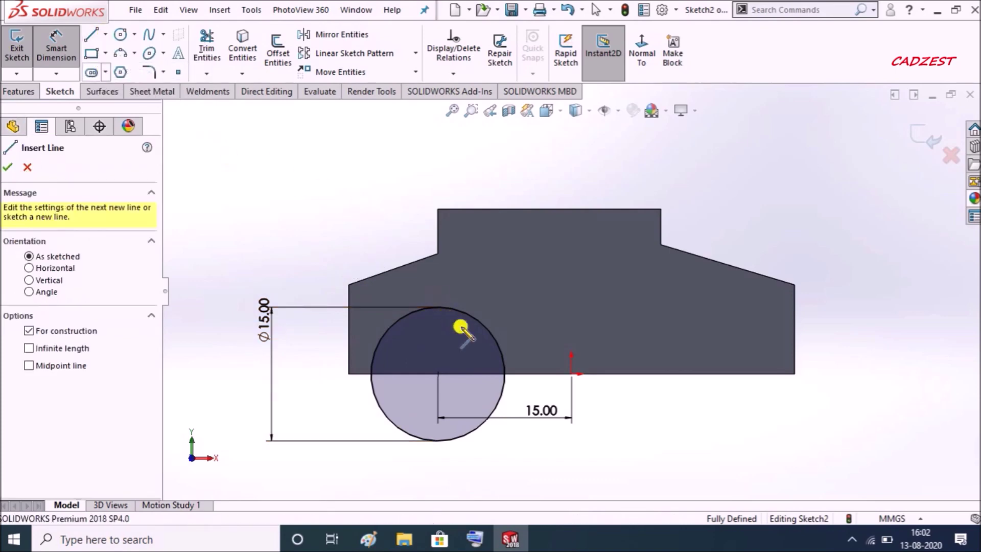
pyautogui.click(572, 374)
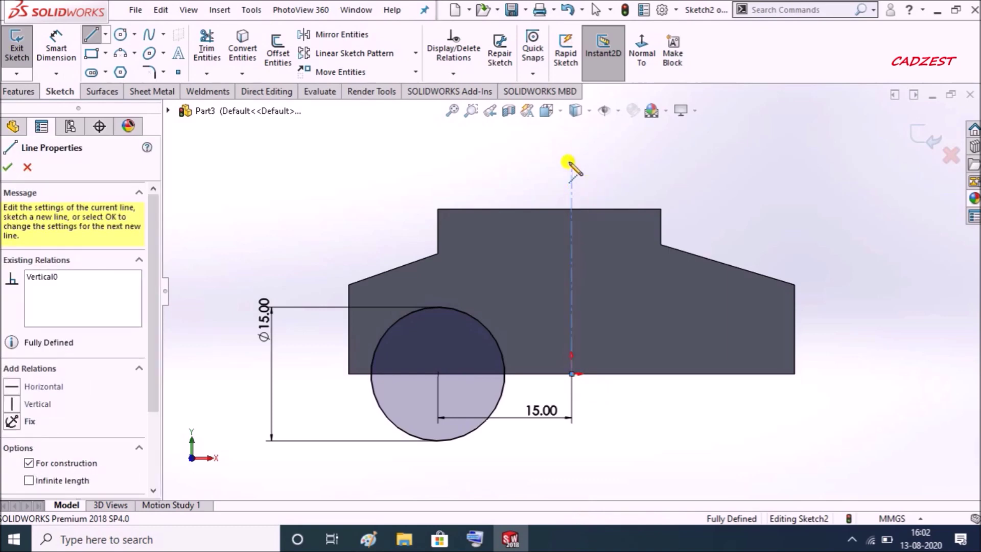
pyautogui.click(568, 163)
# Step: Mirror the wheel circle about the centreline to create the right wheel circle
pyautogui.click(349, 35)
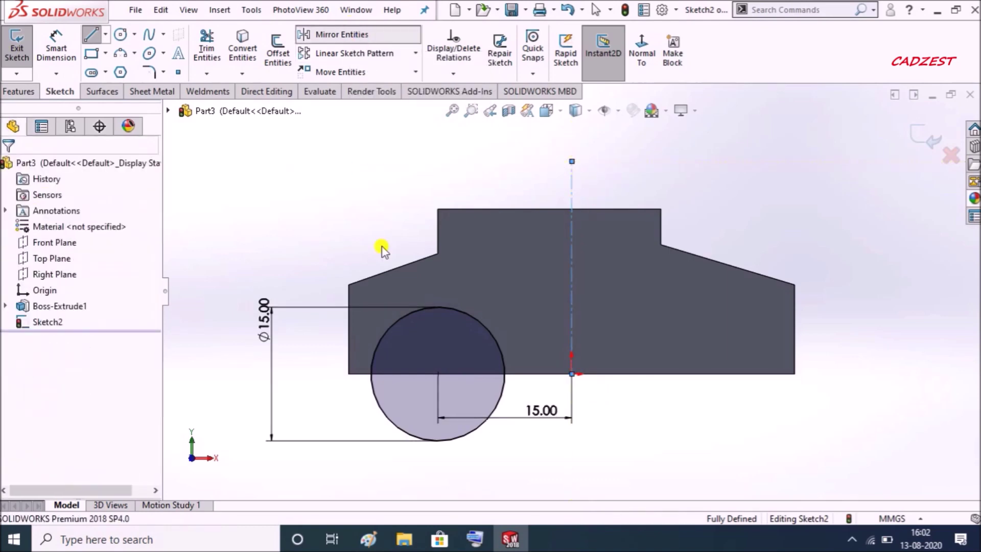
pyautogui.click(459, 309)
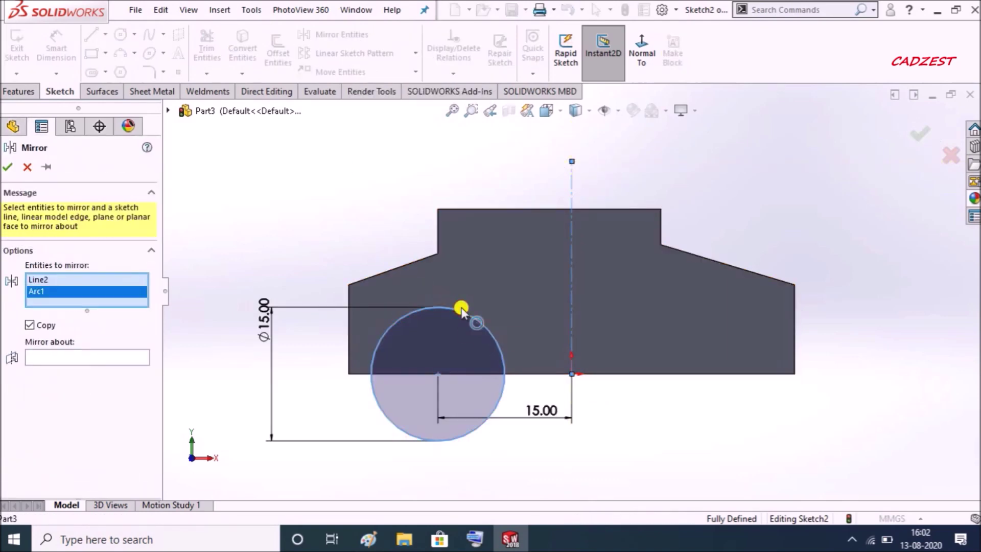
pyautogui.rightClick(90, 278)
pyautogui.click(92, 306)
pyautogui.click(110, 345)
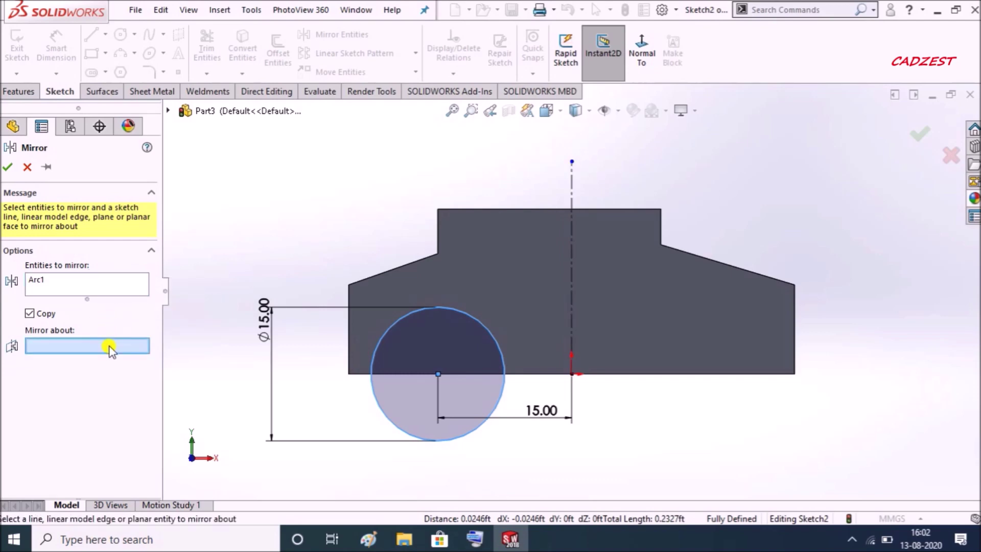
pyautogui.click(571, 294)
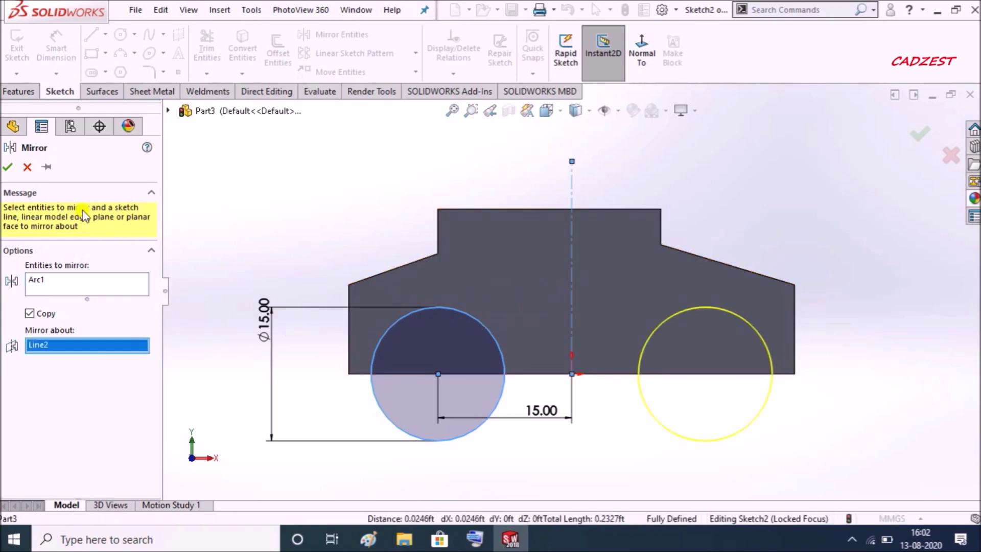
pyautogui.click(9, 169)
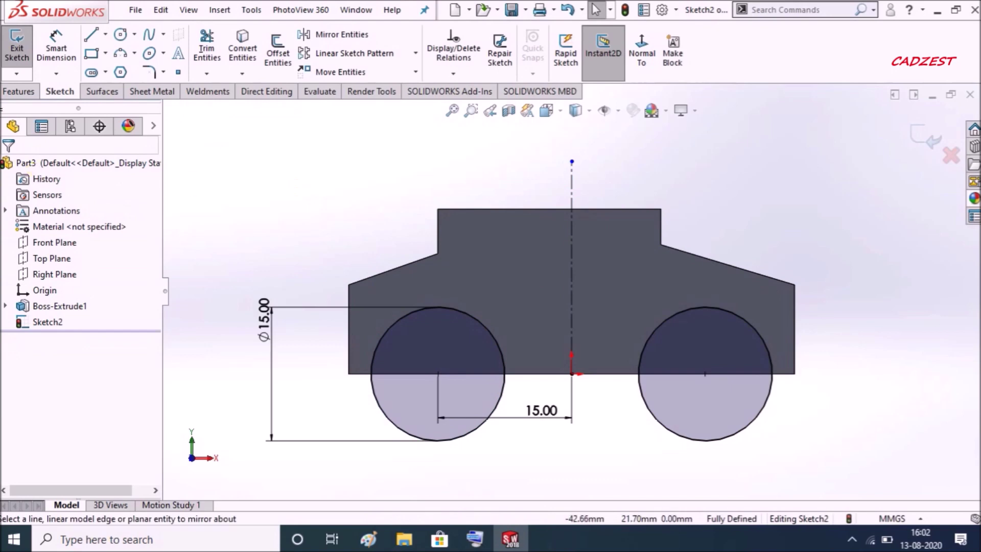
pyautogui.click(15, 92)
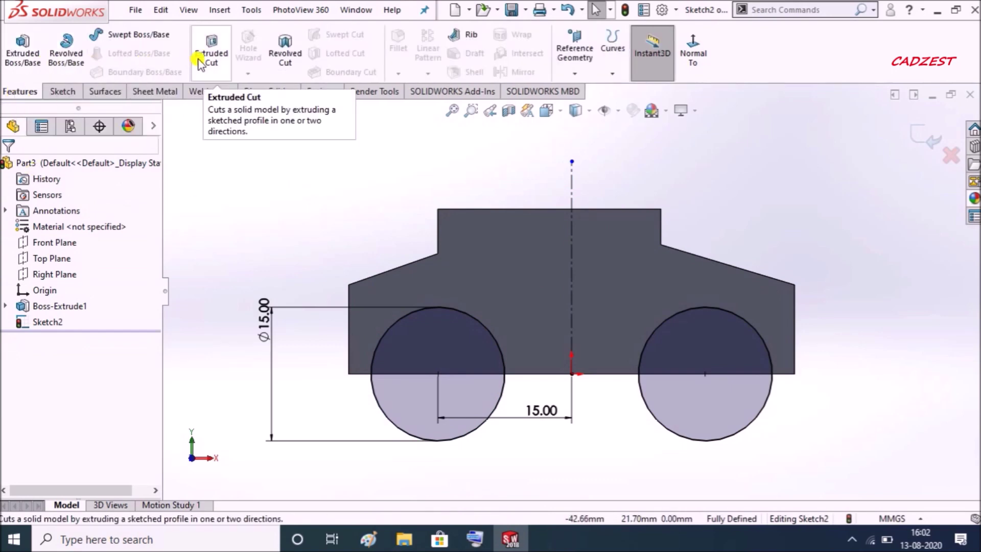
# Step: Extruded Cut the wheel circles Blind 5 mm deep into the body
pyautogui.click(211, 48)
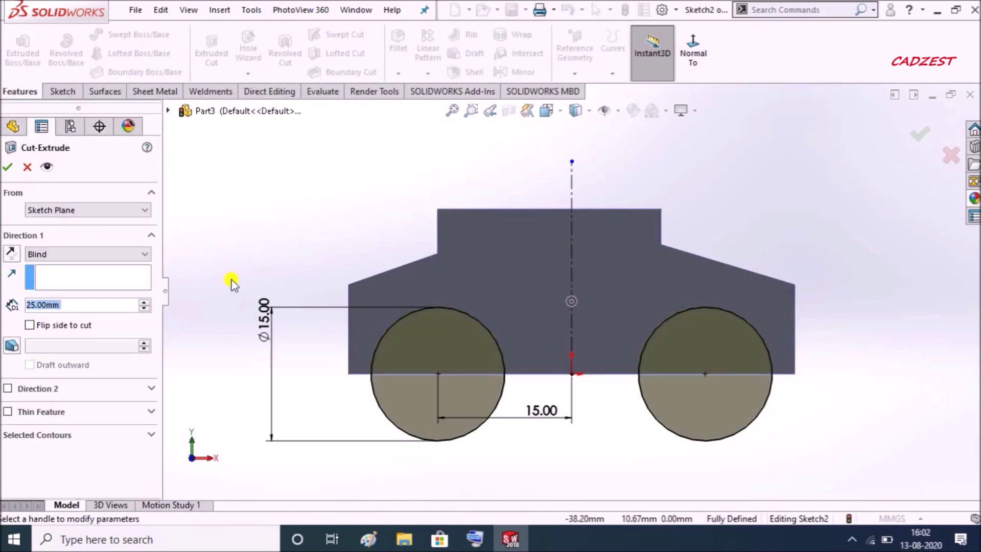
pyautogui.write('5')
pyautogui.press('Return')
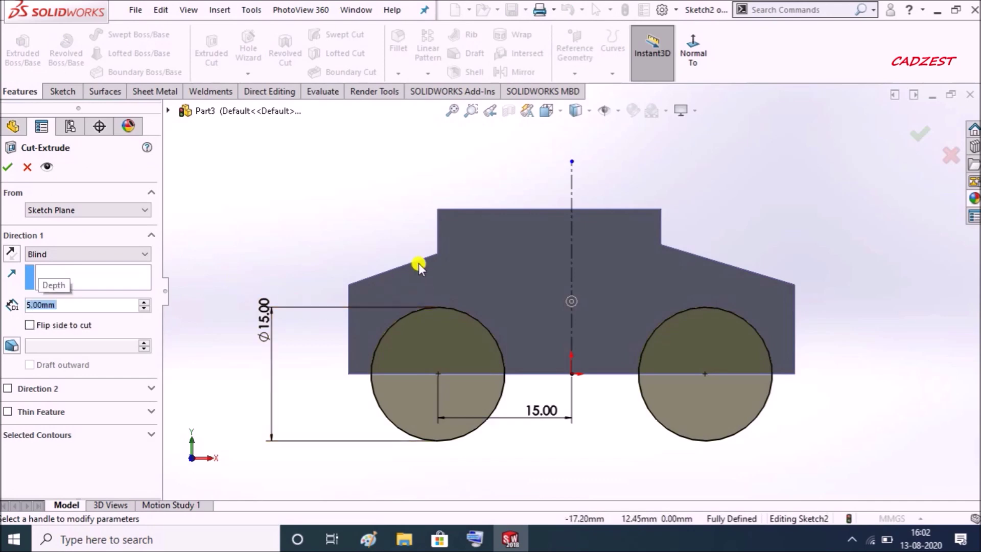
pyautogui.moveTo(418, 265)
pyautogui.mouseDown(button='middle')
pyautogui.moveTo(372, 259)
pyautogui.moveTo(366, 346)
pyautogui.mouseUp(button='middle')
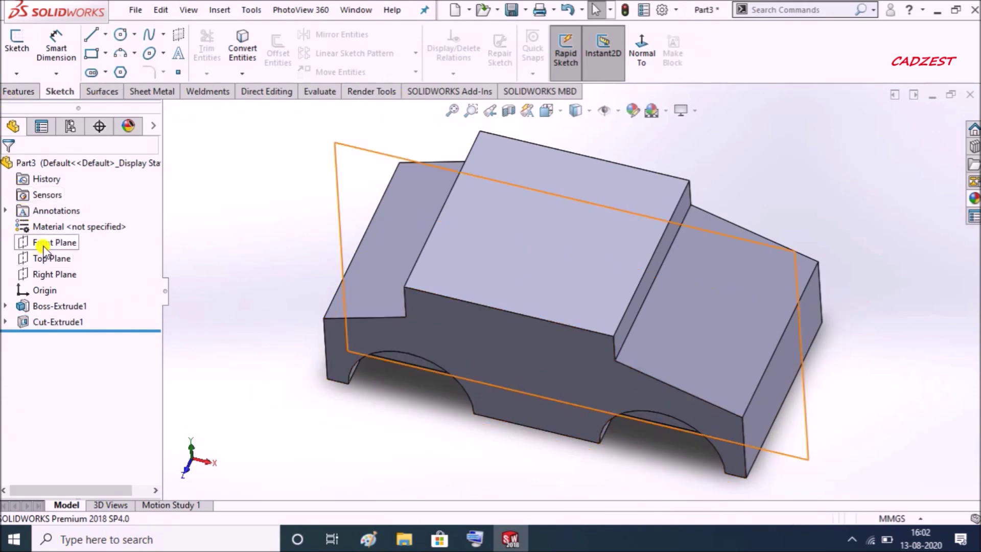
pyautogui.click(55, 243)
# Step: Mirror Cut-Extrude1 across the Front Plane, creating Mirror1 with wheel arches on both sides
pyautogui.click(19, 90)
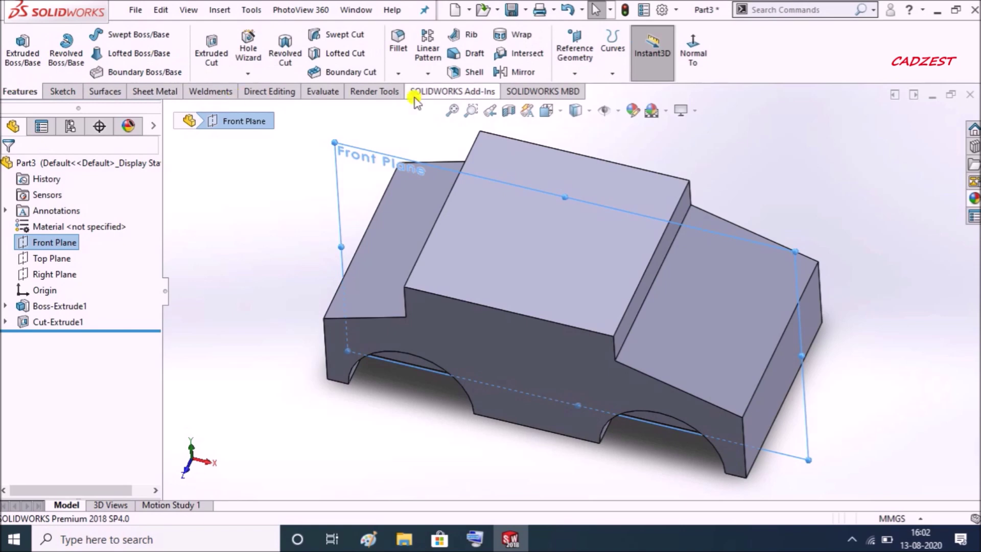
pyautogui.click(513, 72)
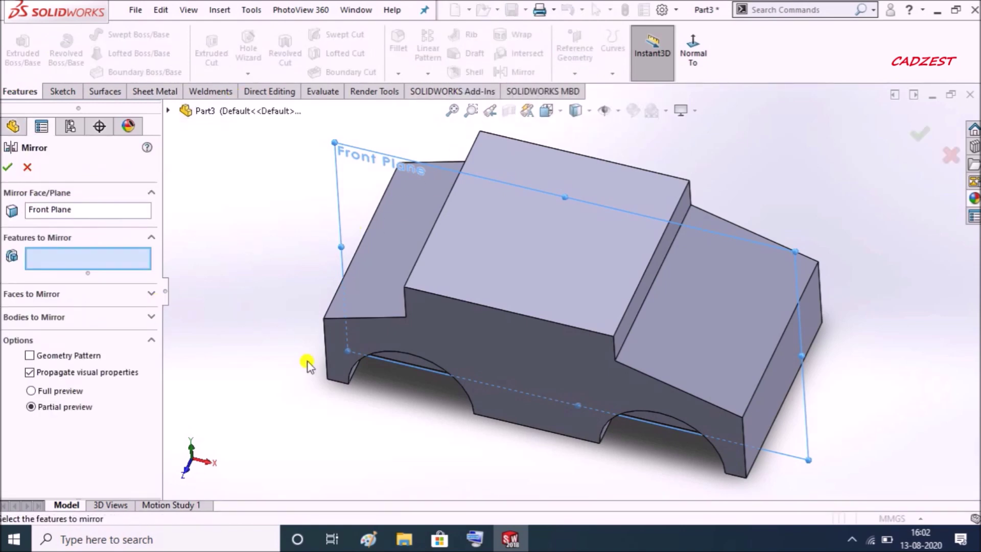
pyautogui.moveTo(312, 361)
pyautogui.mouseDown(button='middle')
pyautogui.moveTo(369, 297)
pyautogui.moveTo(432, 312)
pyautogui.mouseUp(button='middle')
pyautogui.click(432, 317)
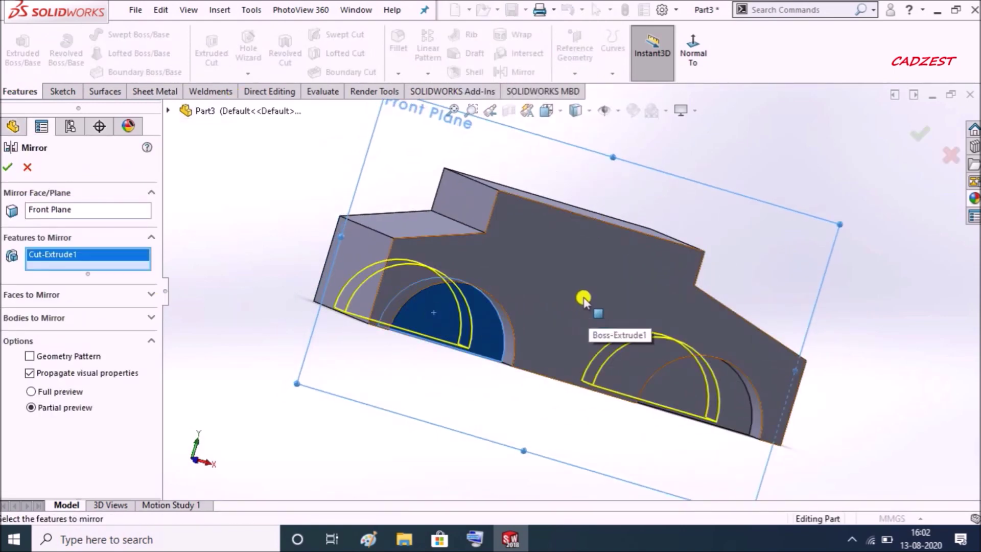
pyautogui.moveTo(588, 307)
pyautogui.mouseDown(button='middle')
pyautogui.moveTo(493, 290)
pyautogui.moveTo(437, 314)
pyautogui.mouseUp(button='middle')
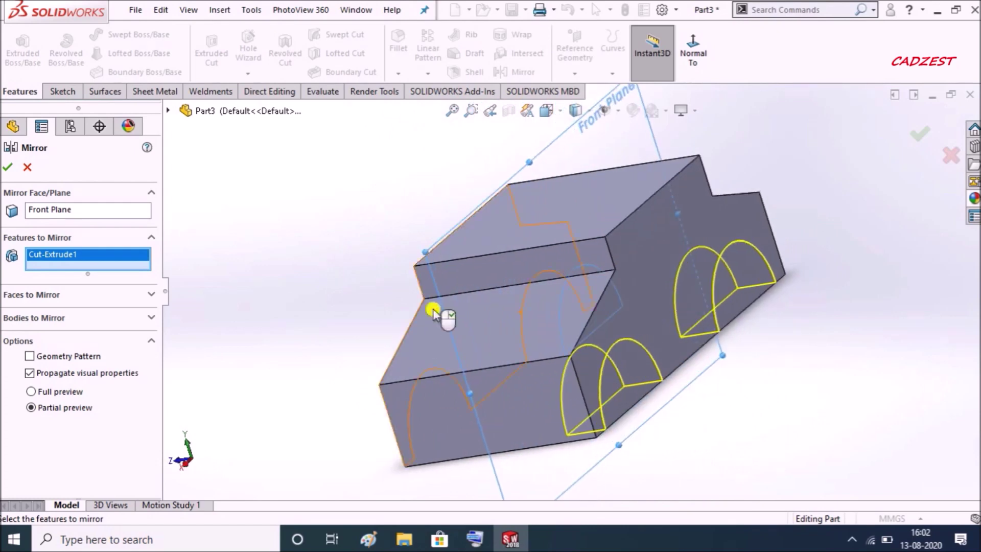
pyautogui.click(13, 169)
pyautogui.moveTo(241, 207)
pyautogui.mouseDown(button='middle')
pyautogui.moveTo(519, 233)
pyautogui.moveTo(522, 274)
pyautogui.moveTo(551, 303)
pyautogui.mouseUp(button='middle')
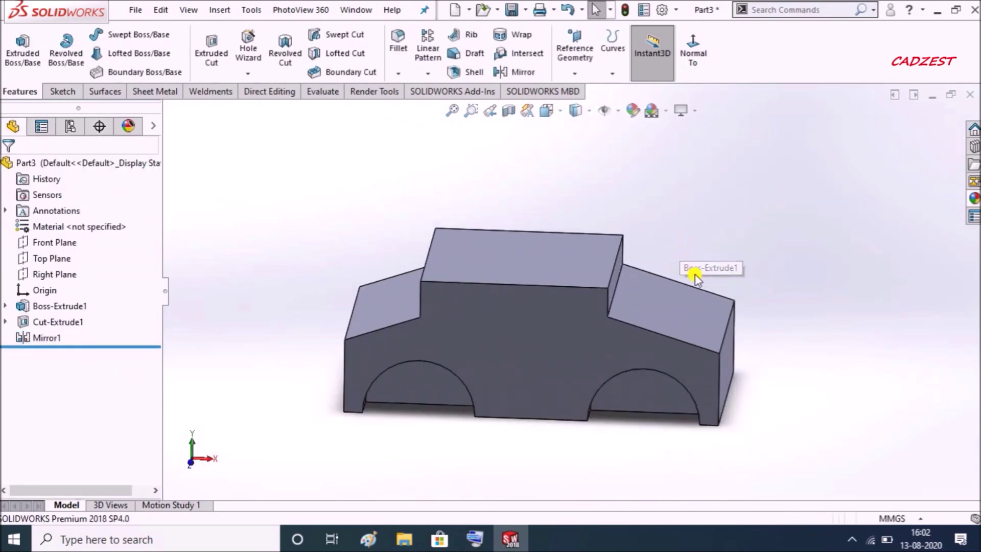
pyautogui.click(137, 12)
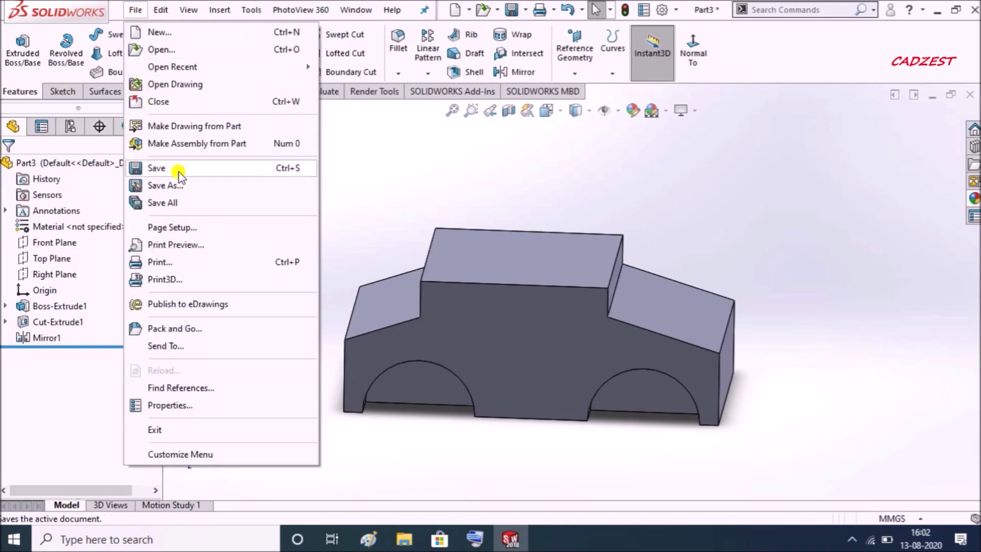
# Step: Save the part as 'Car body' in Desktop > sensor, then close the document
pyautogui.click(238, 173)
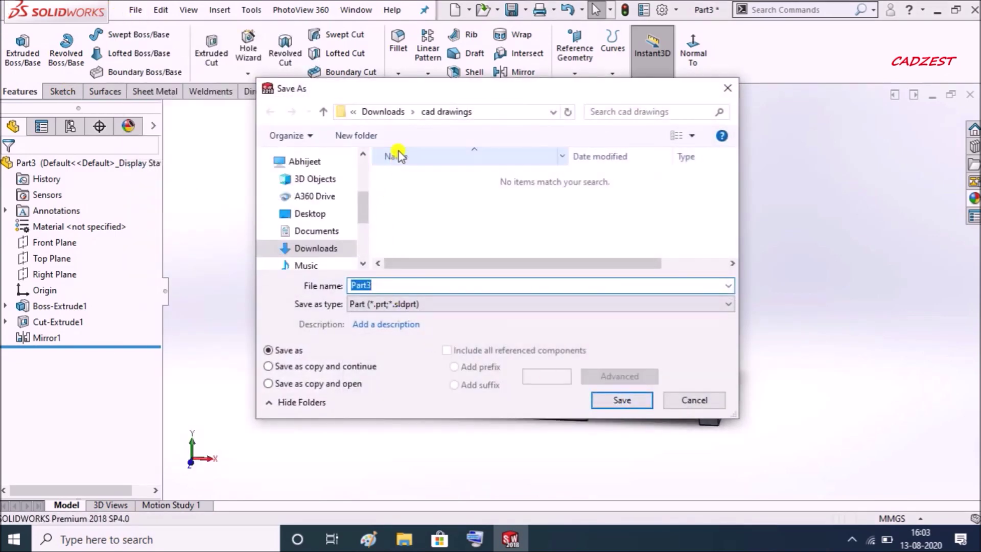
pyautogui.click(310, 214)
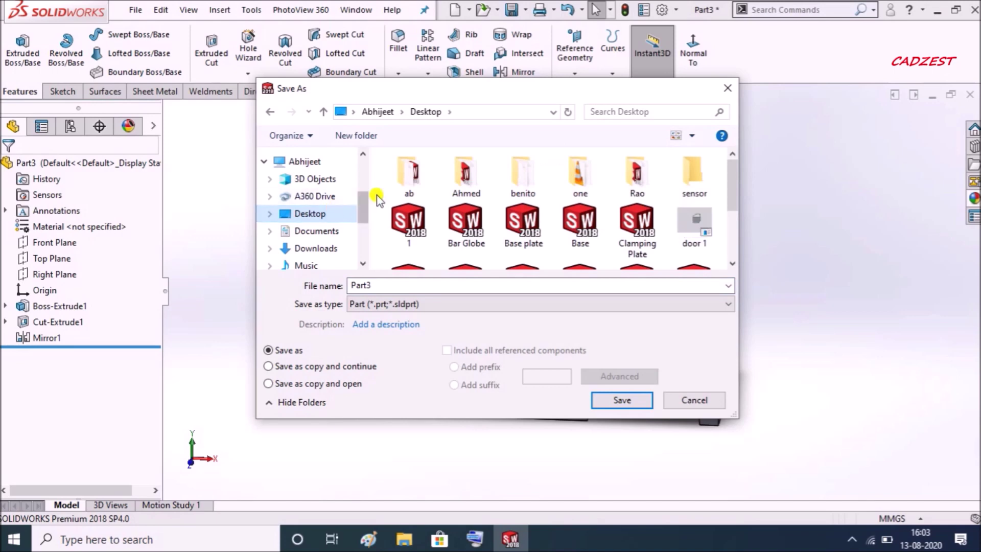
pyautogui.doubleClick(687, 180)
pyautogui.write('Car body')
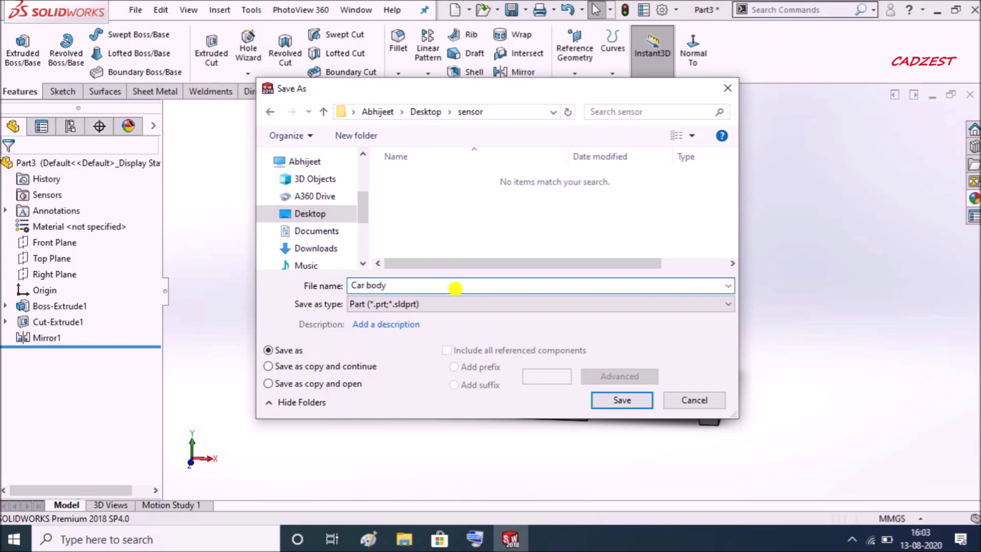
pyautogui.click(631, 400)
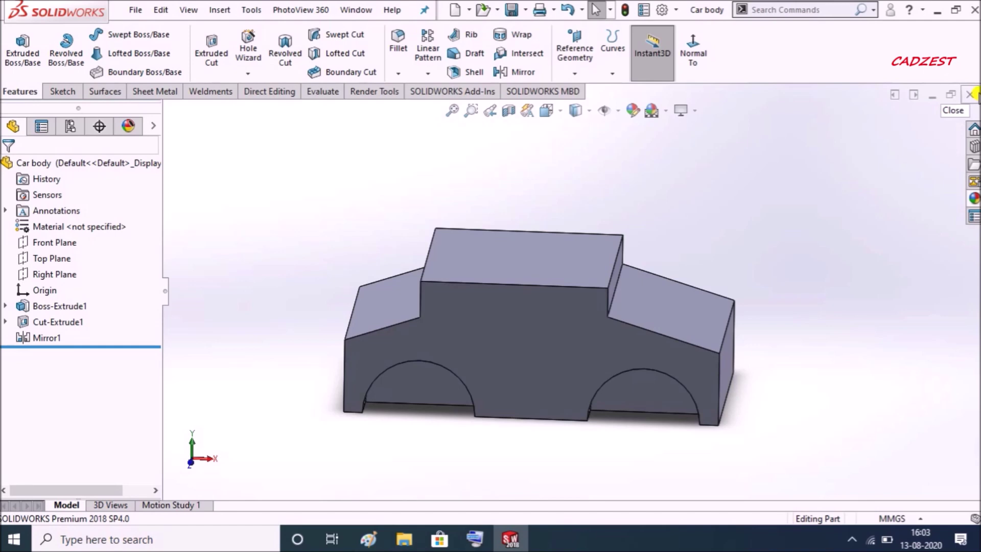
pyautogui.click(973, 94)
# Step: Create a new part document and start a sketch on its Front Plane
pyautogui.click(135, 10)
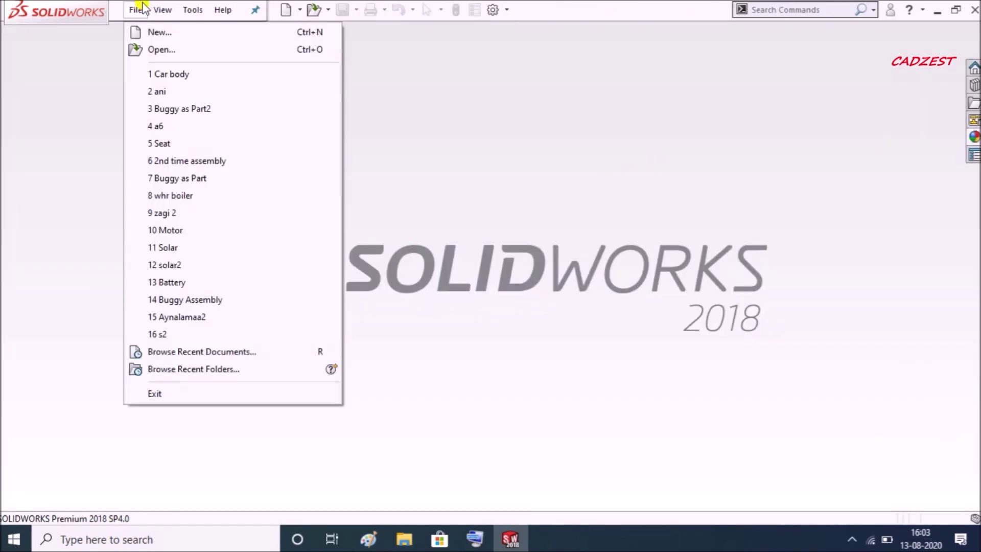
pyautogui.click(137, 31)
pyautogui.doubleClick(328, 167)
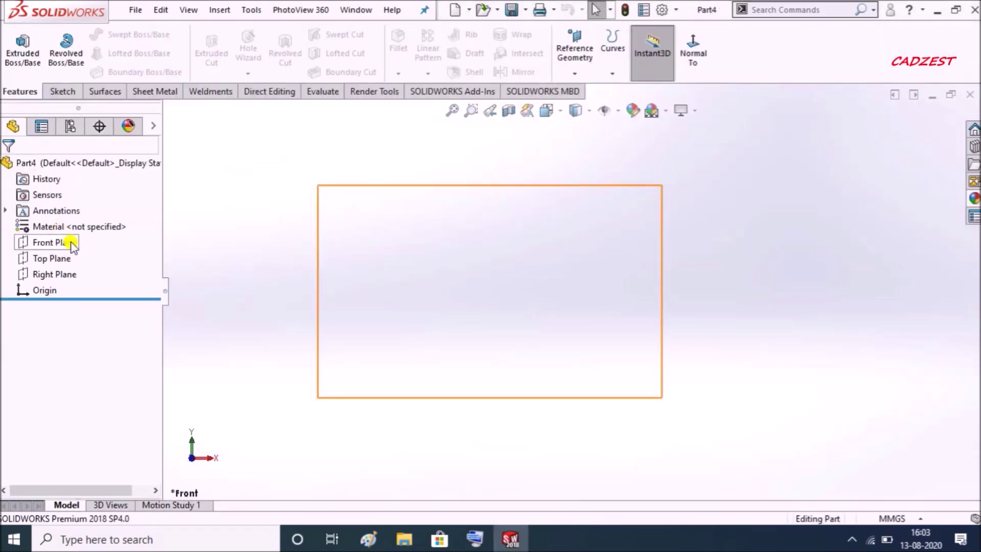
pyautogui.rightClick(70, 242)
pyautogui.click(85, 222)
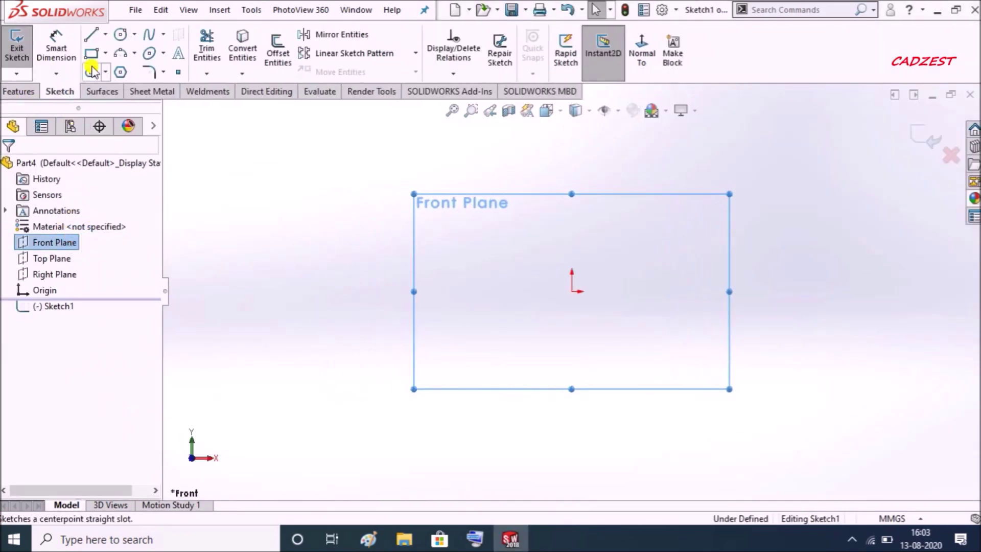
# Step: Sketch a circle centred on the origin and dimension its diameter to 15 mm
pyautogui.click(120, 35)
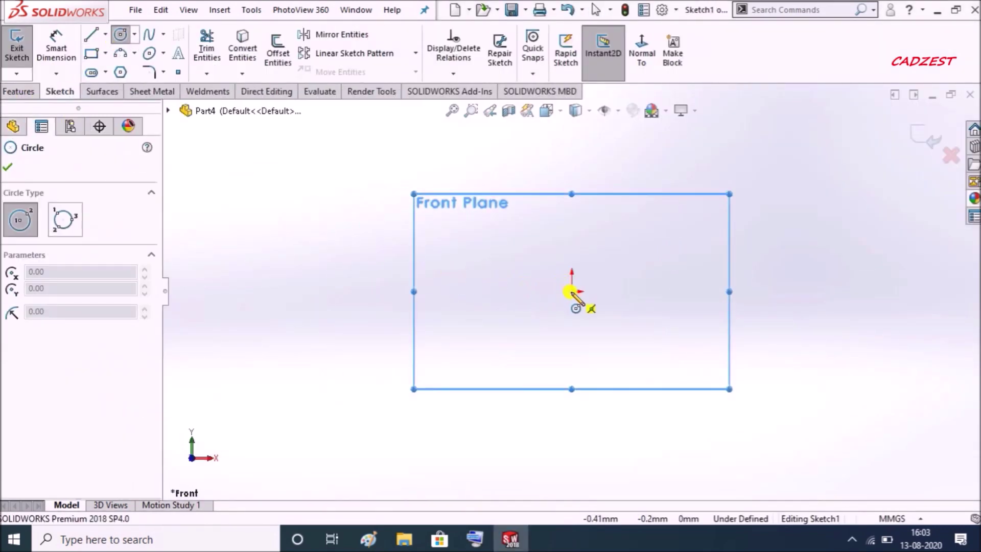
pyautogui.click(571, 291)
pyautogui.click(572, 374)
pyautogui.press('d')
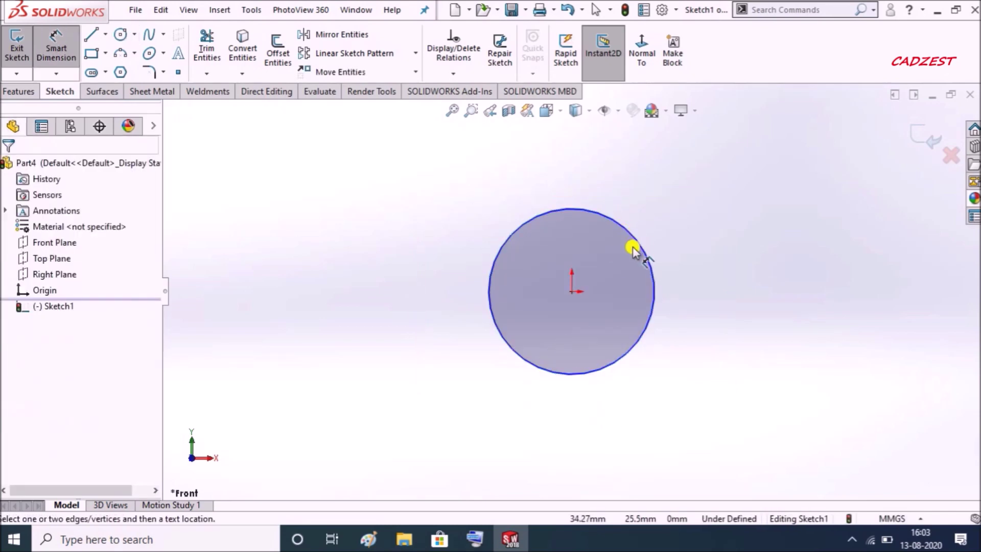
pyautogui.click(651, 270)
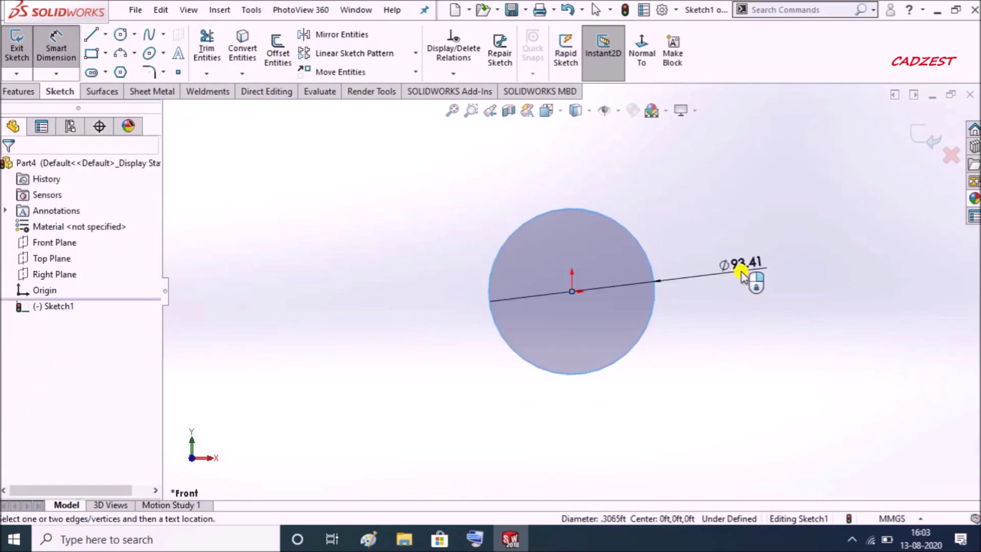
pyautogui.click(752, 279)
pyautogui.write('15')
pyautogui.press('Return')
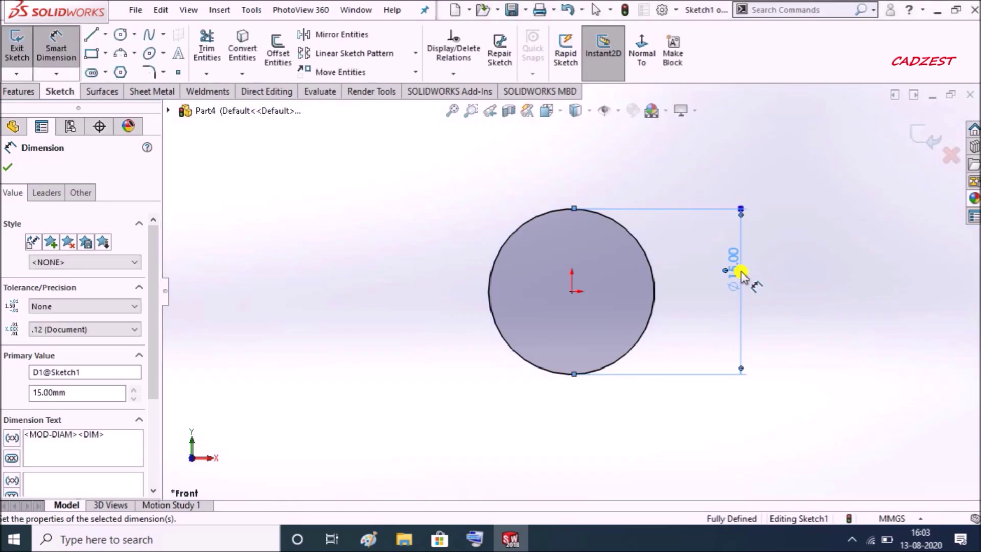
# Step: Extrude the 15 mm circle 7 mm into a solid disc as Boss-Extrude1
pyautogui.click(20, 92)
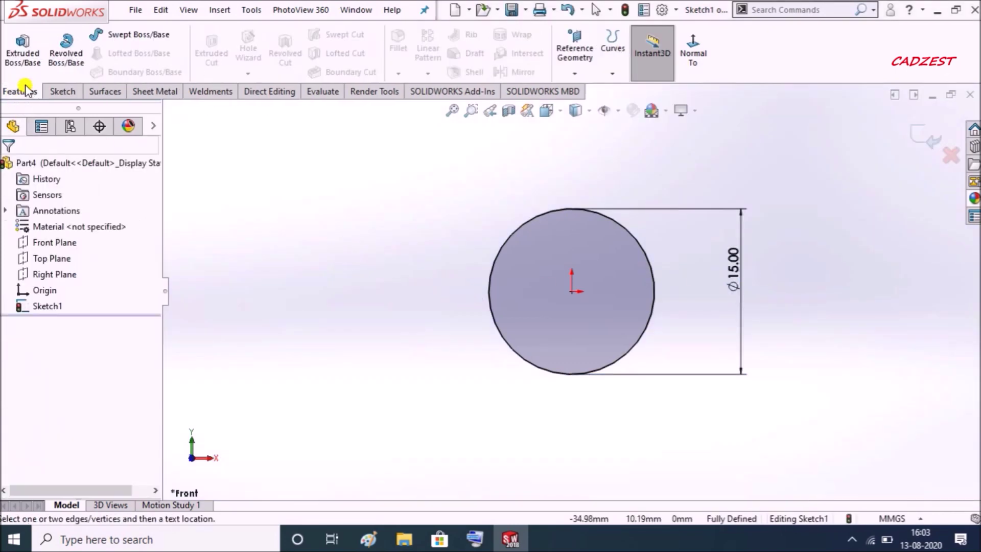
pyautogui.click(23, 52)
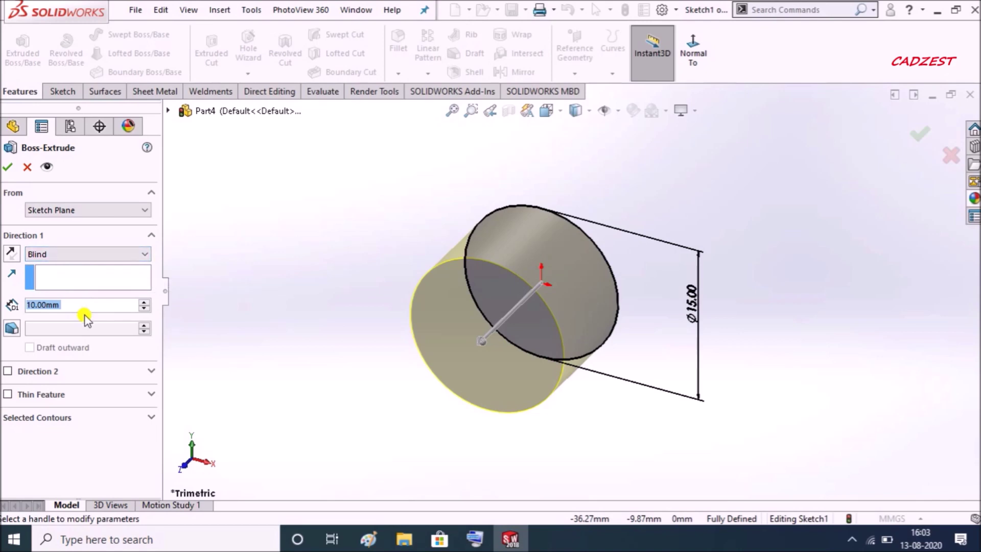
pyautogui.write('7')
pyautogui.press('Return')
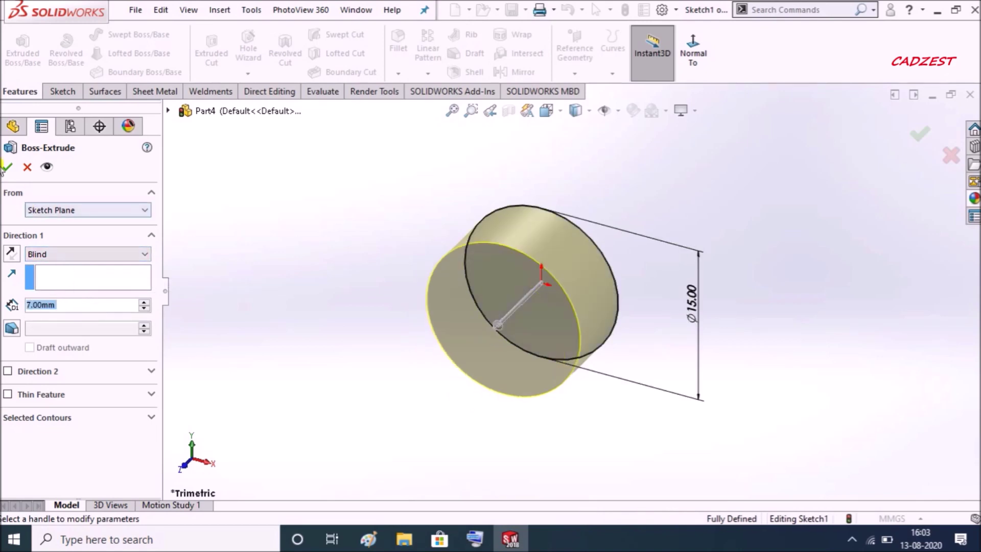
pyautogui.click(7, 167)
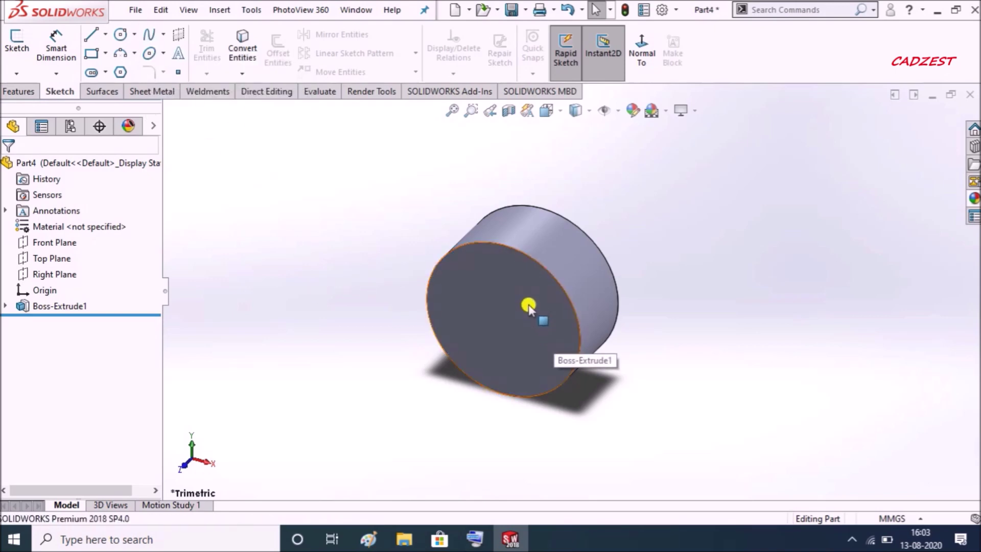
pyautogui.moveTo(529, 307); pyautogui.dragTo(565, 302, button='middle')
pyautogui.scroll(-3, 599, 249)
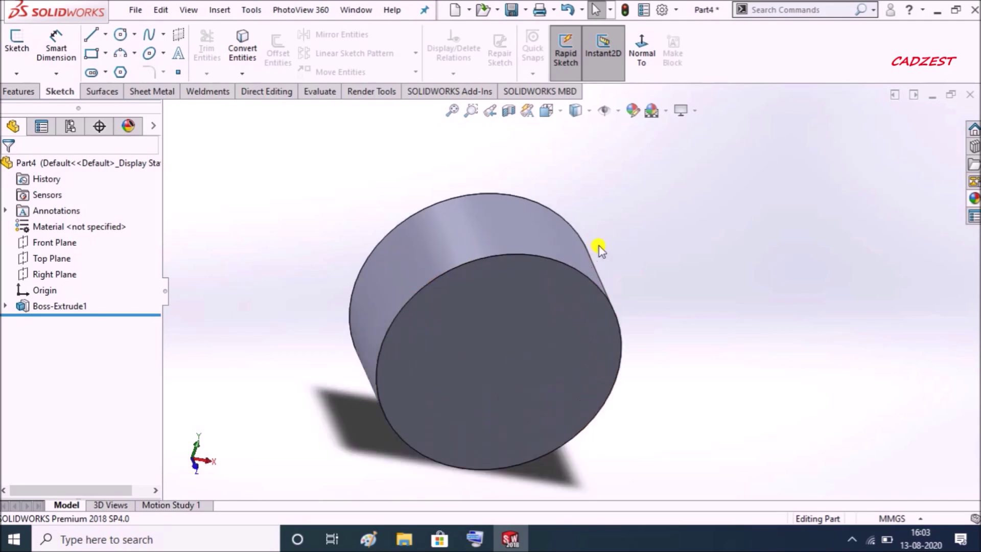
pyautogui.click(23, 91)
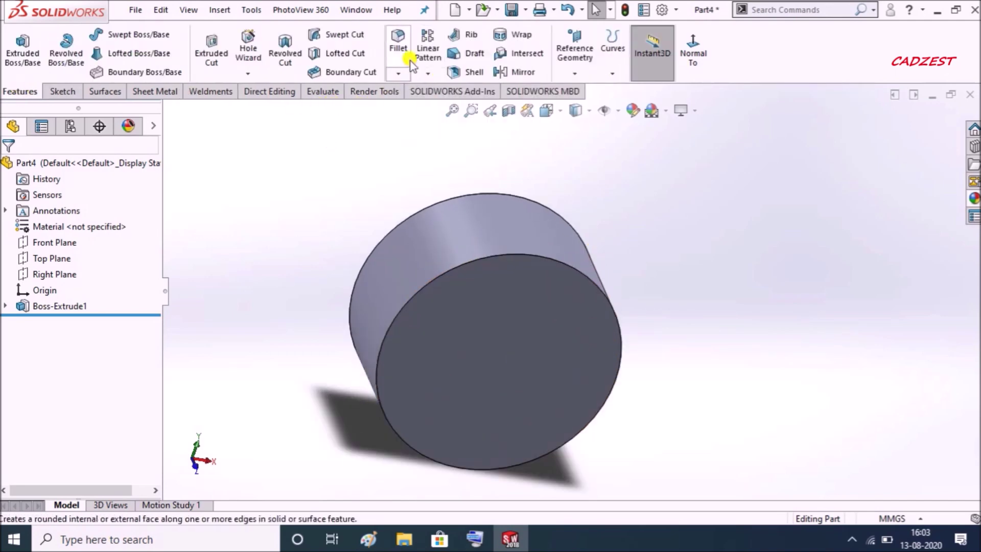
# Step: Apply a constant-size fillet to the cylinder's curved face, settling on a 1 mm radius after 5 and 2 mm
pyautogui.click(439, 246)
pyautogui.rightClick(84, 295)
pyautogui.click(123, 309)
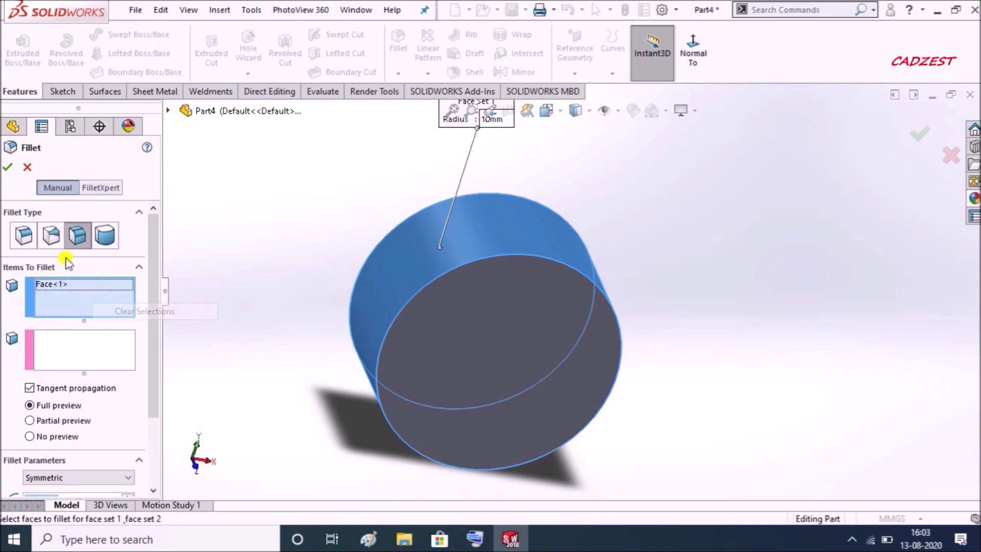
pyautogui.click(23, 236)
pyautogui.click(490, 232)
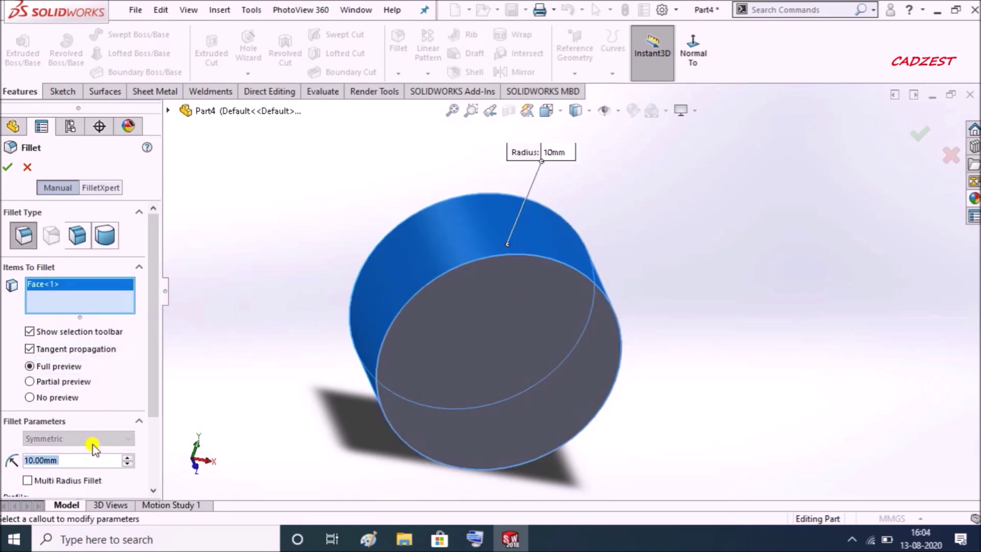
pyautogui.write('5')
pyautogui.press('Return')
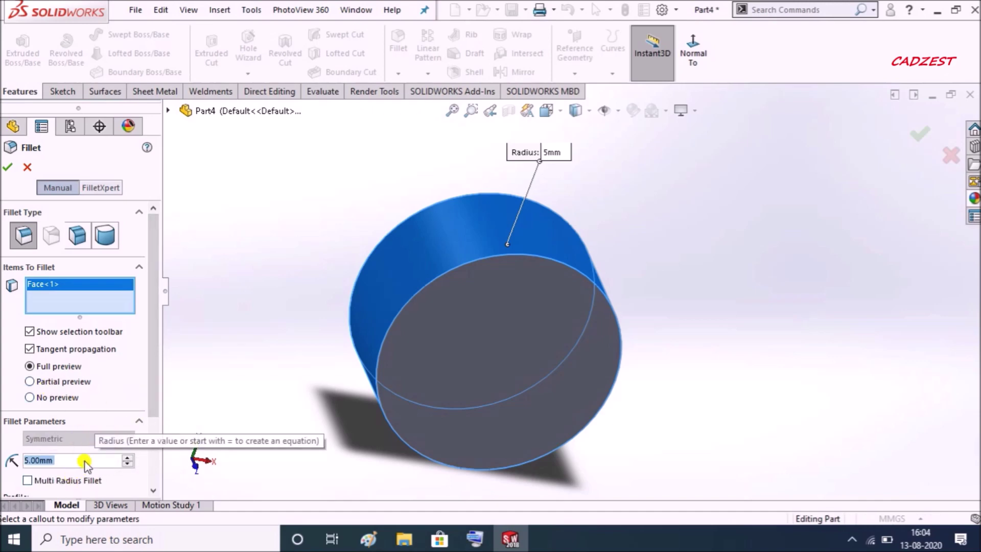
pyautogui.write('2')
pyautogui.press('Return')
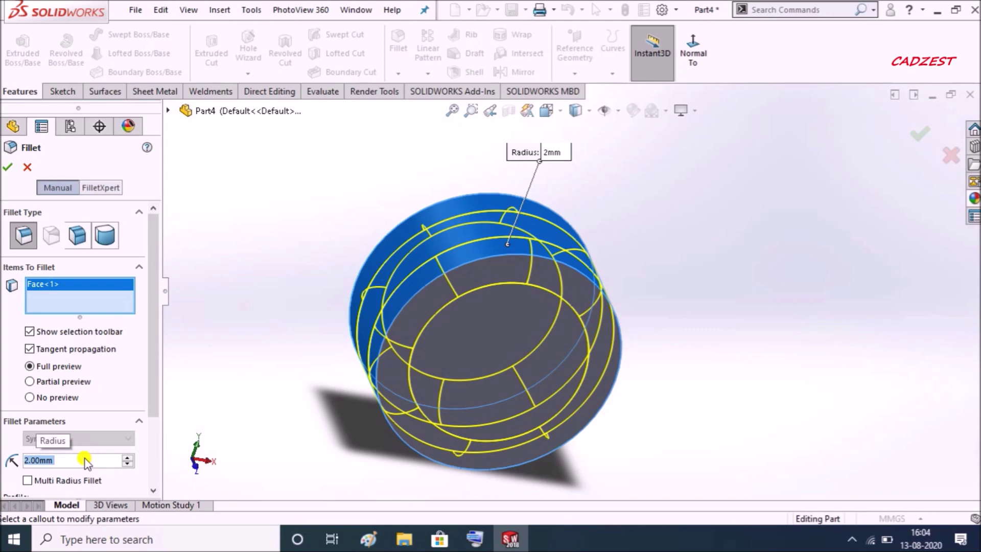
pyautogui.write('1')
pyautogui.press('Return')
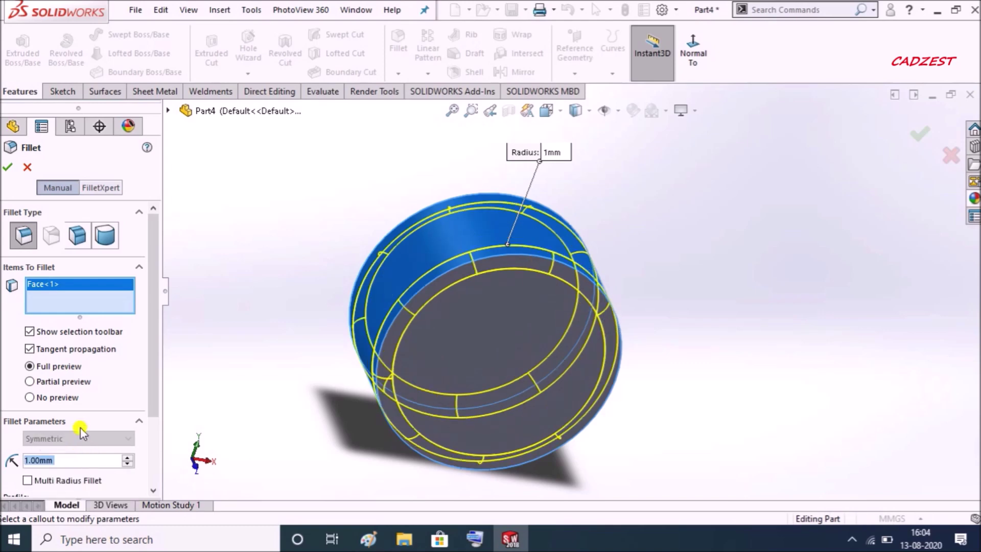
pyautogui.click(14, 169)
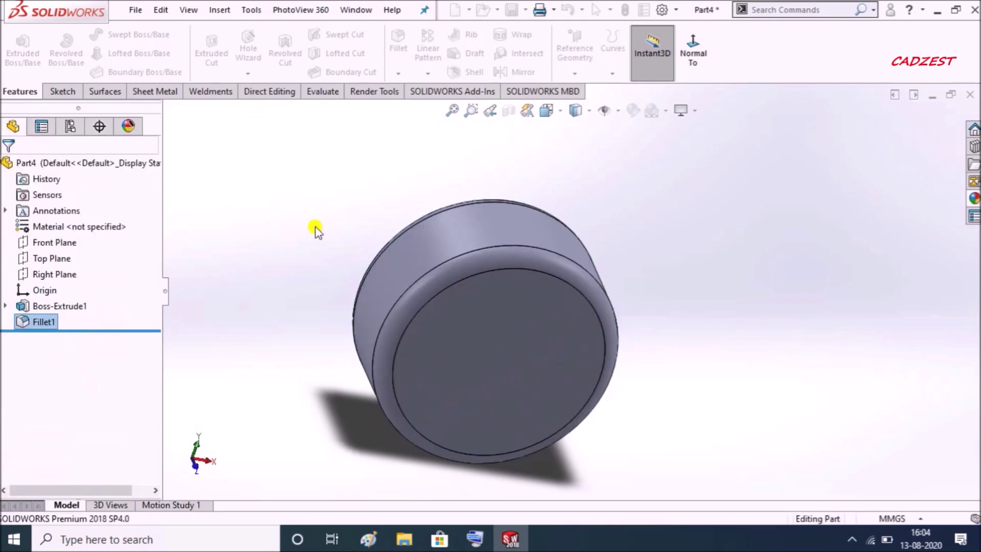
pyautogui.moveTo(324, 223)
pyautogui.mouseDown(button='middle')
pyautogui.moveTo(295, 191)
pyautogui.moveTo(324, 213)
pyautogui.mouseUp(button='middle')
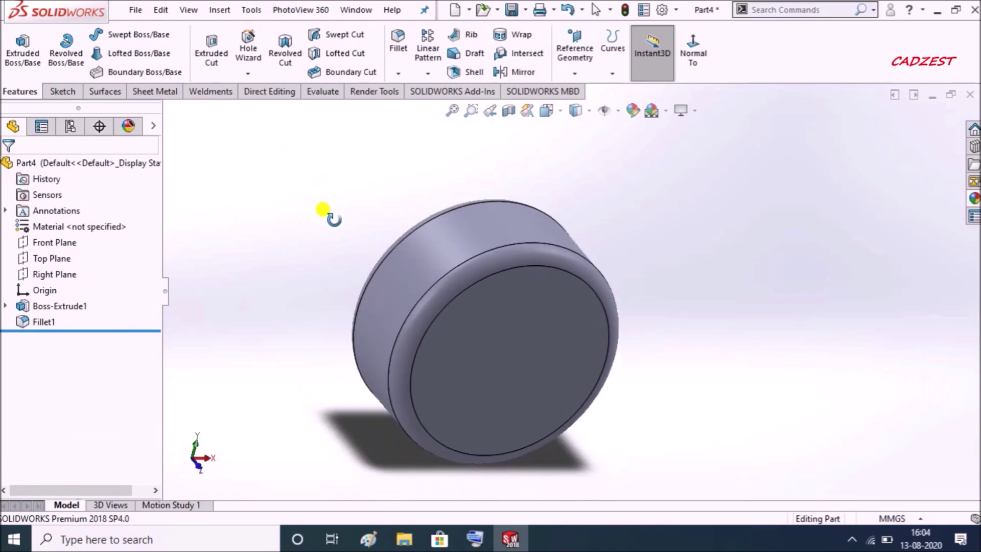
# Step: Sketch a 3 mm diameter circle at the origin on the disc's front face
pyautogui.rightClick(508, 370)
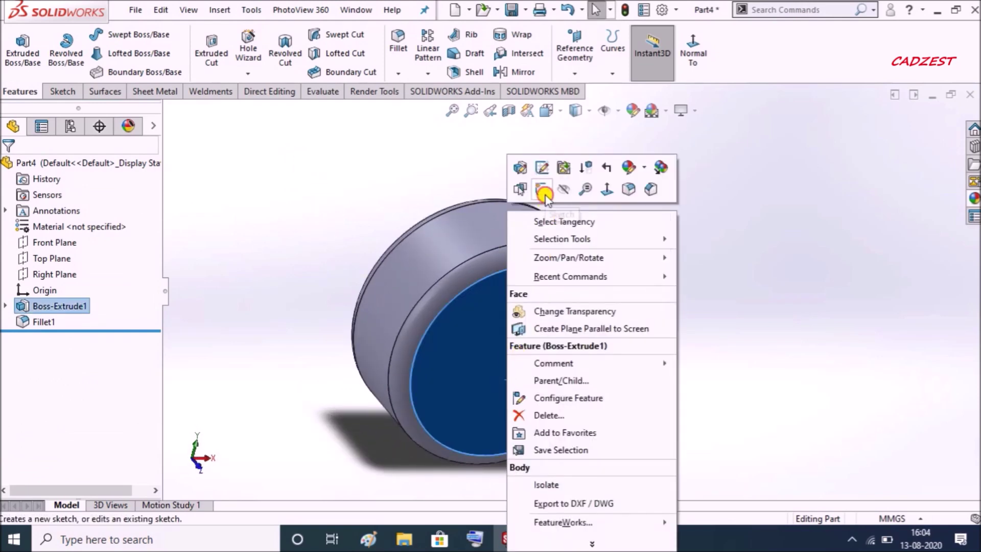
pyautogui.click(541, 188)
pyautogui.click(643, 55)
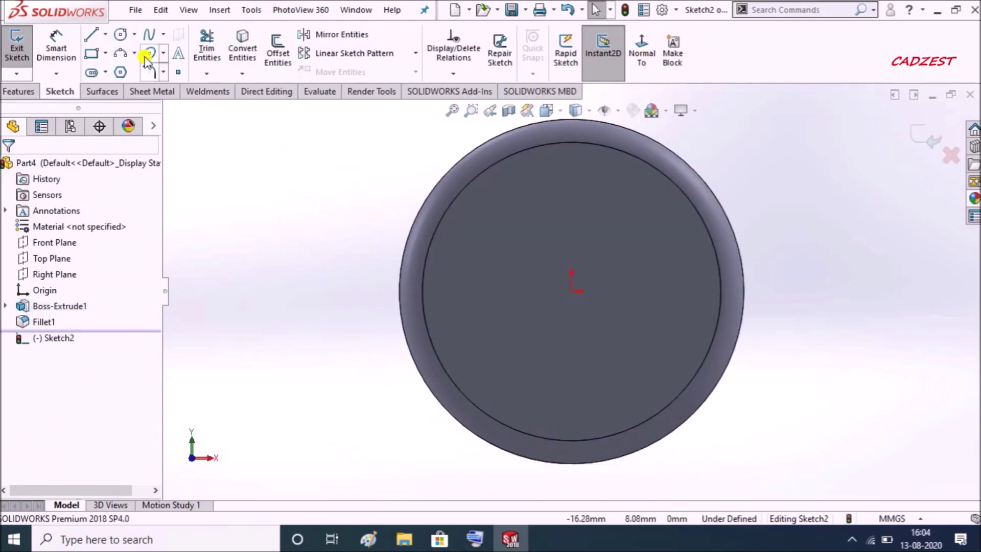
pyautogui.click(120, 35)
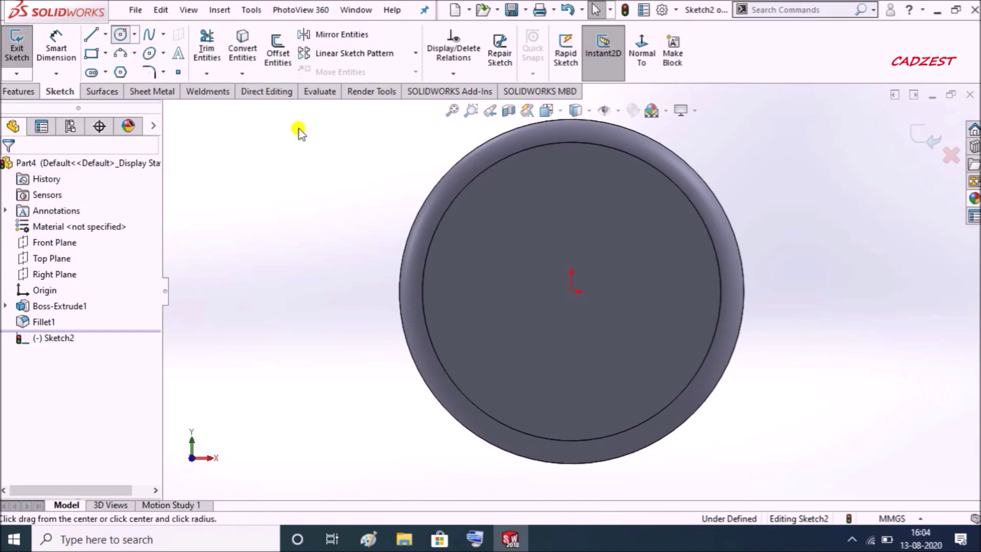
pyautogui.click(576, 293)
pyautogui.click(595, 320)
pyautogui.moveTo(645, 389); pyautogui.dragTo(585, 307, button='right')
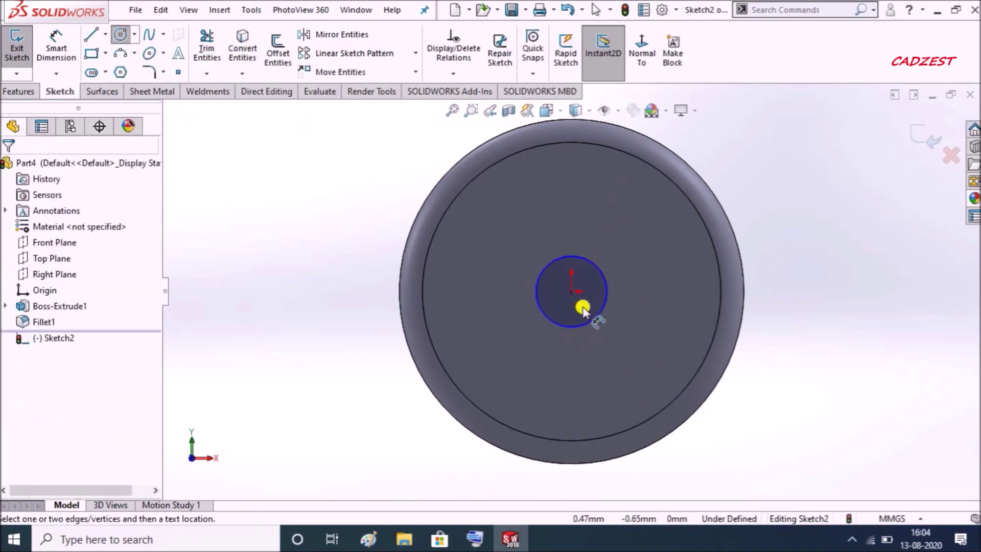
pyautogui.click(600, 317)
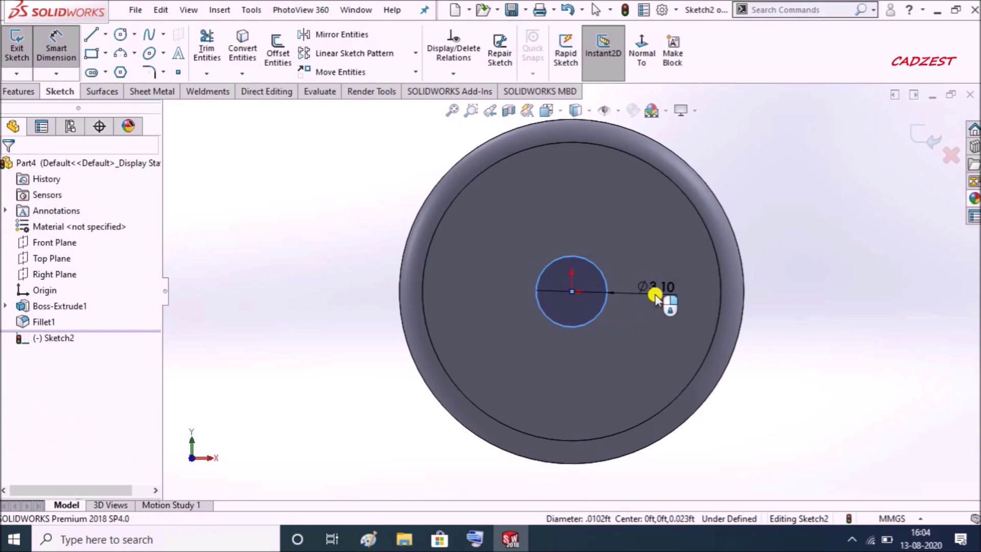
pyautogui.click(650, 290)
pyautogui.write('3.00mm')
pyautogui.press('Return')
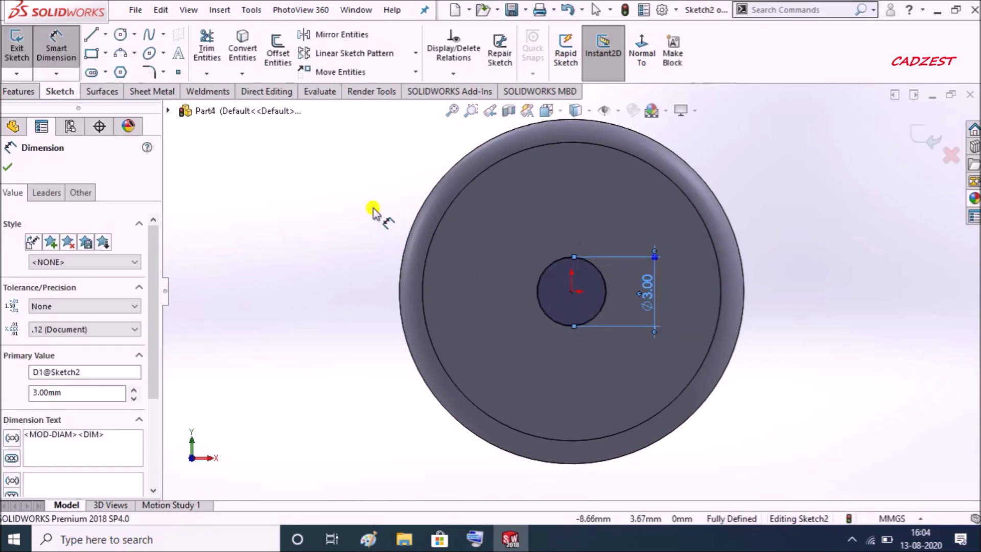
# Step: Cut the 3 mm circle Through All - Both to form the axle hole Cut-Extrude1
pyautogui.click(19, 91)
pyautogui.click(211, 52)
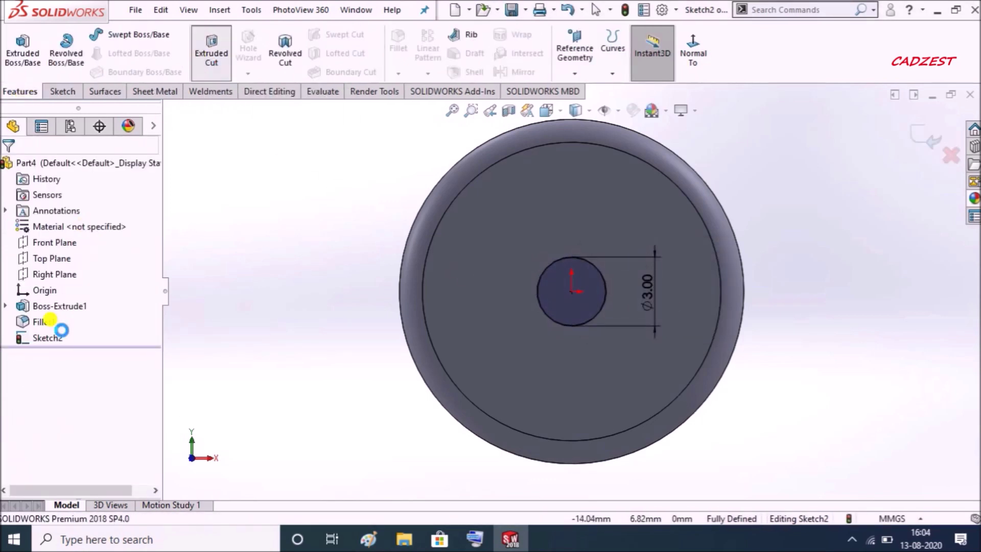
pyautogui.click(87, 254)
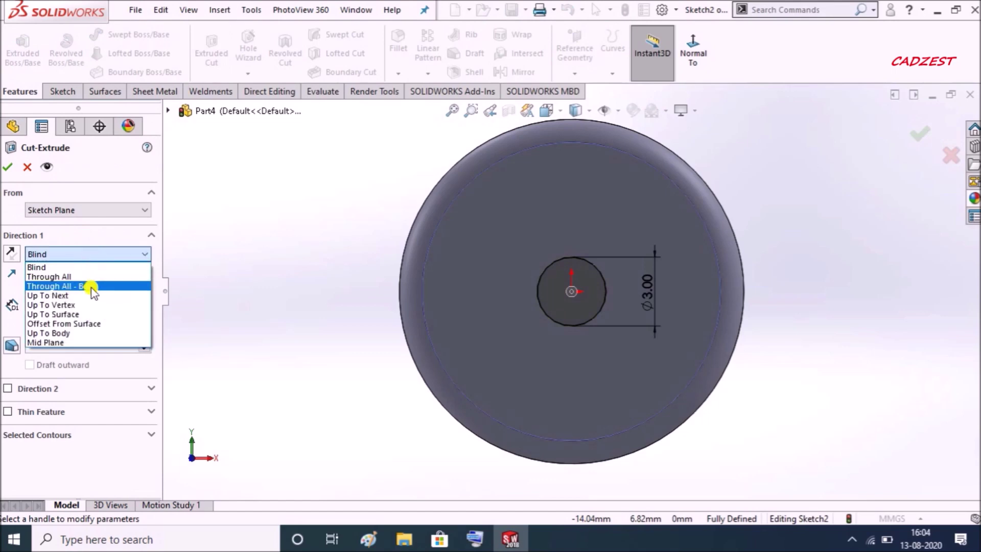
pyautogui.click(91, 285)
pyautogui.click(7, 167)
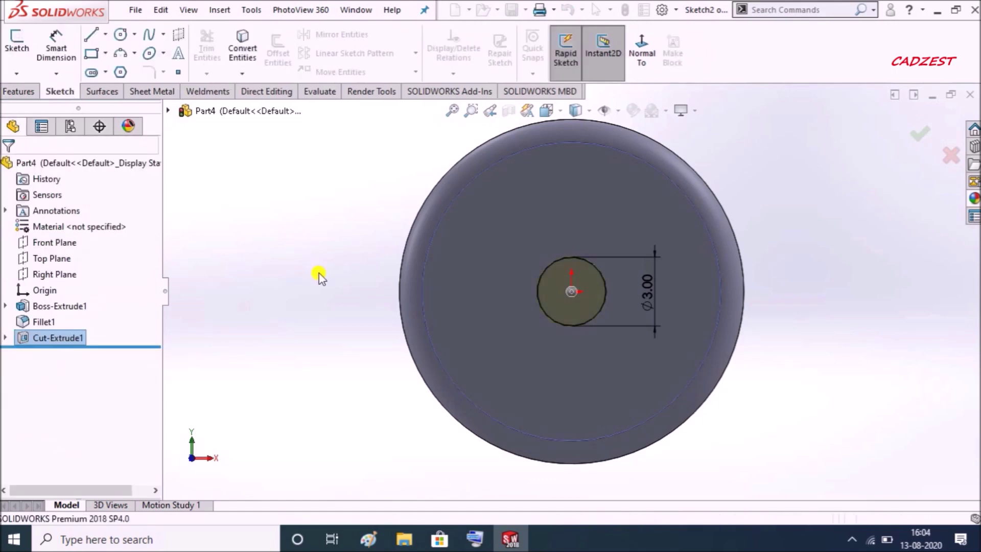
pyautogui.rightClick(75, 168)
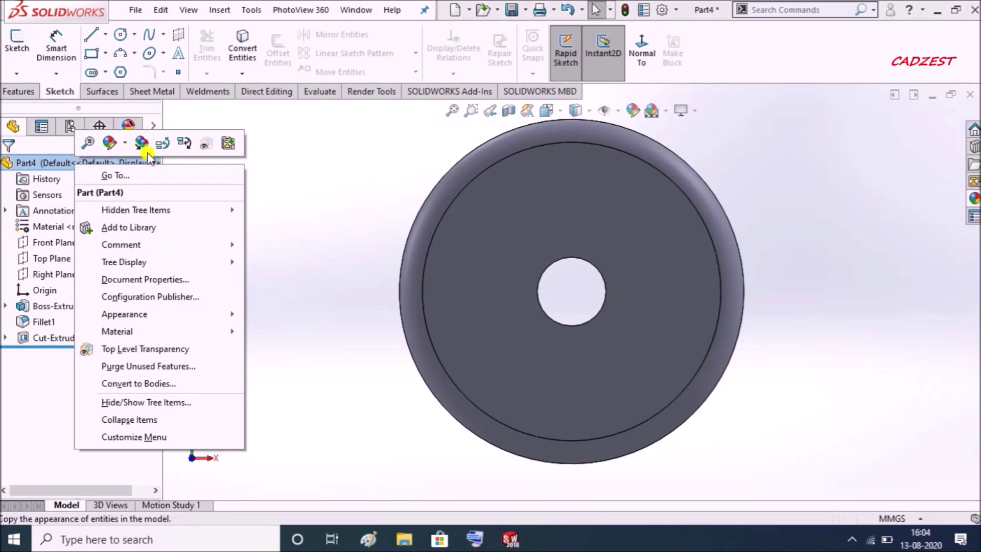
# Step: Give the whole Part4 body a dark charcoal colour appearance
pyautogui.click(125, 145)
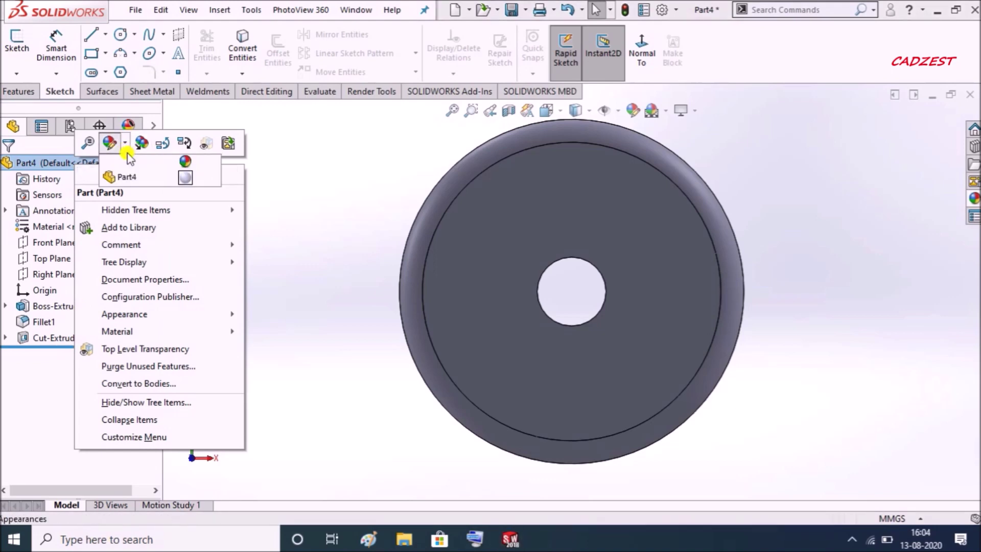
pyautogui.click(184, 179)
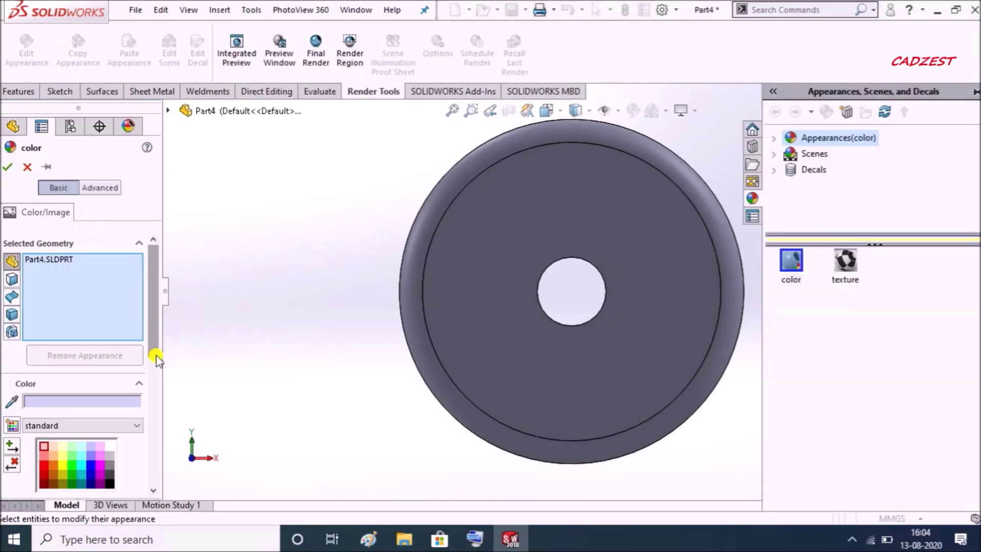
pyautogui.click(110, 469)
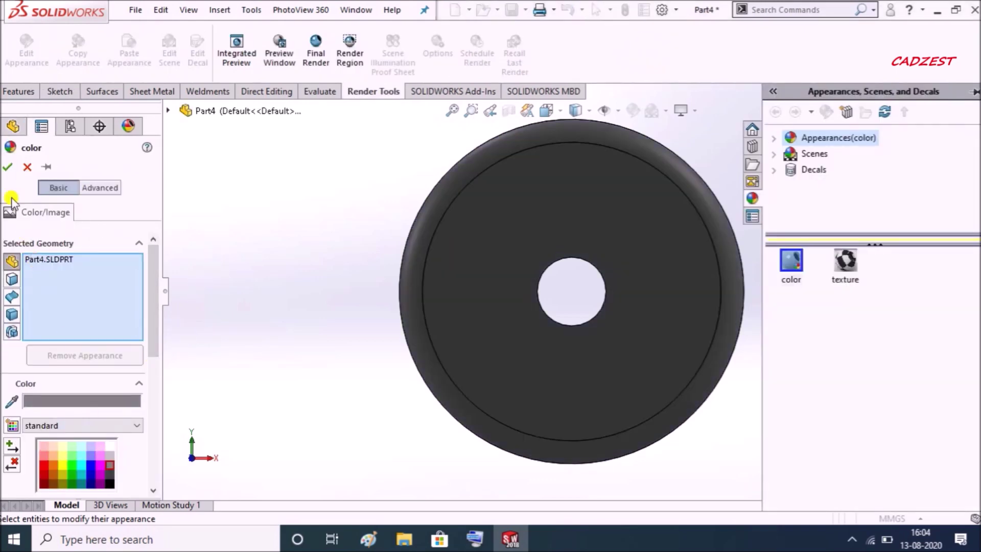
pyautogui.click(7, 168)
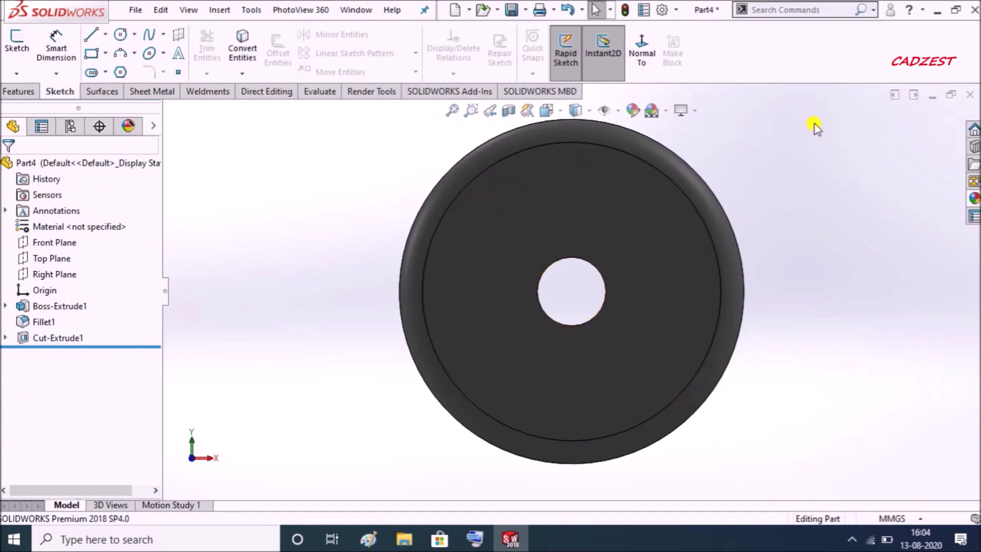
pyautogui.scroll(-2, 769, 143)
pyautogui.scroll(1, 769, 142)
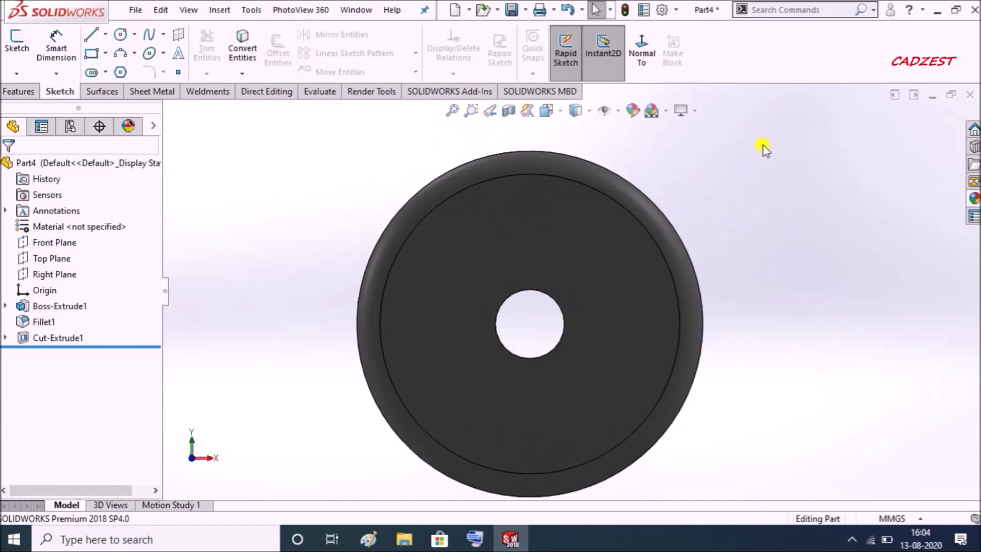
pyautogui.click(135, 11)
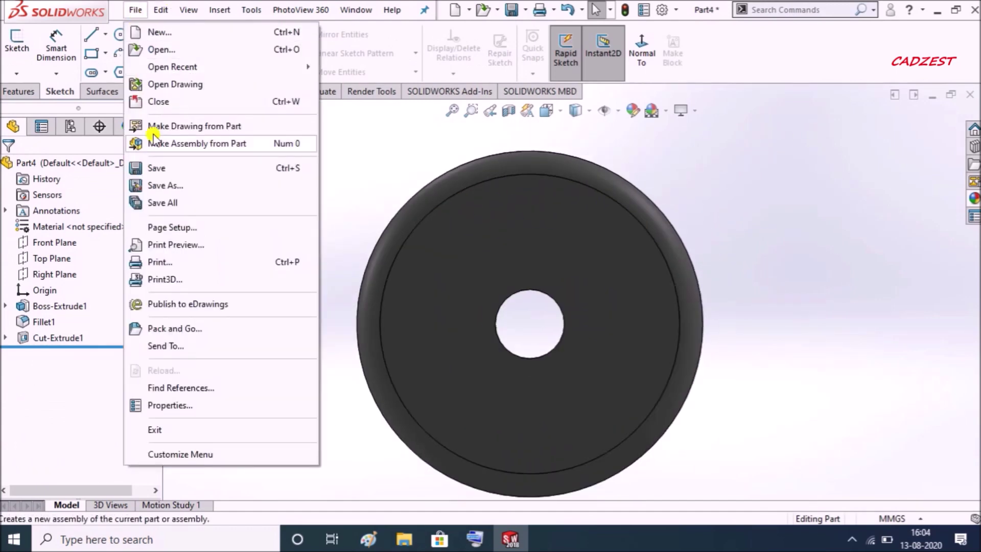
# Step: Save the part as 'Wheel' in the sensor folder and close the document
pyautogui.click(158, 166)
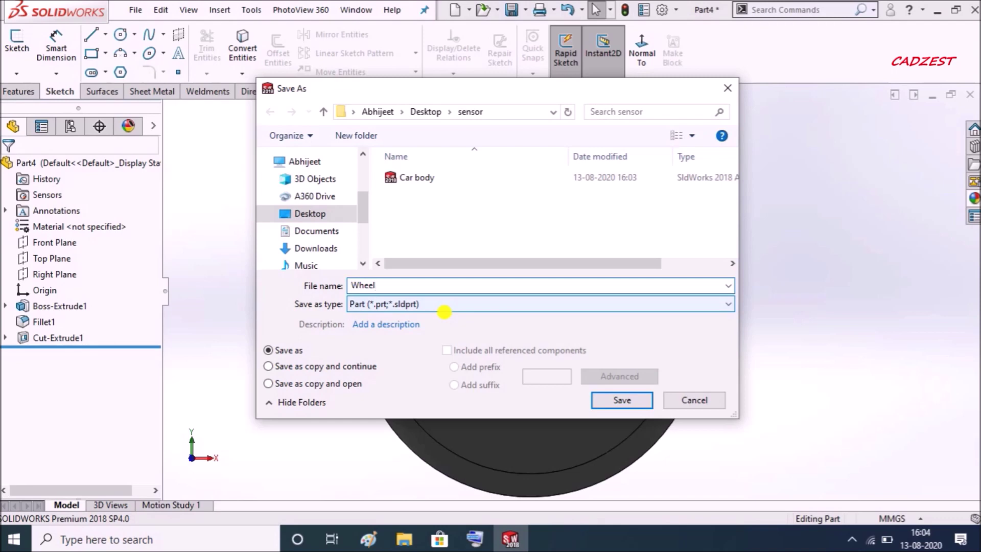
pyautogui.click(612, 403)
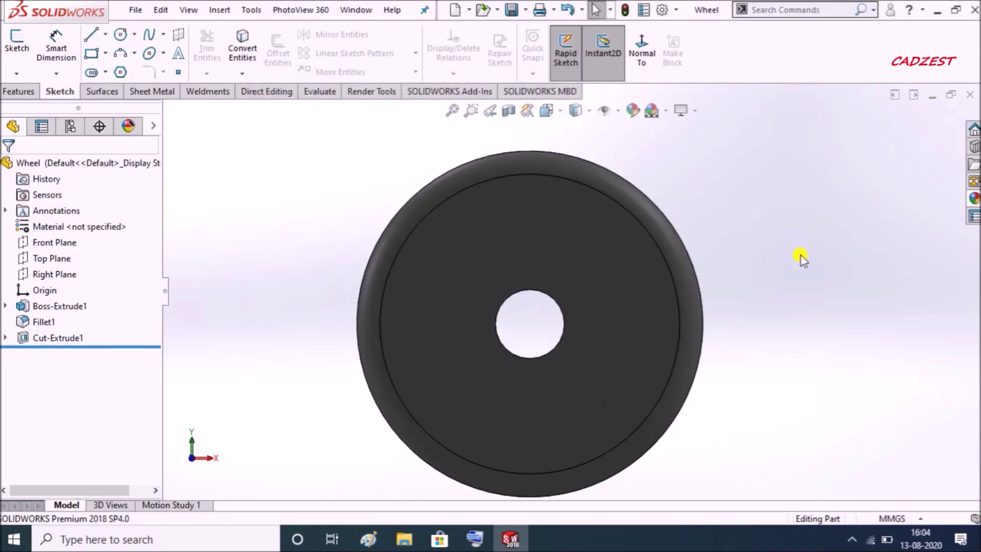
pyautogui.scroll(-3, 714, 306)
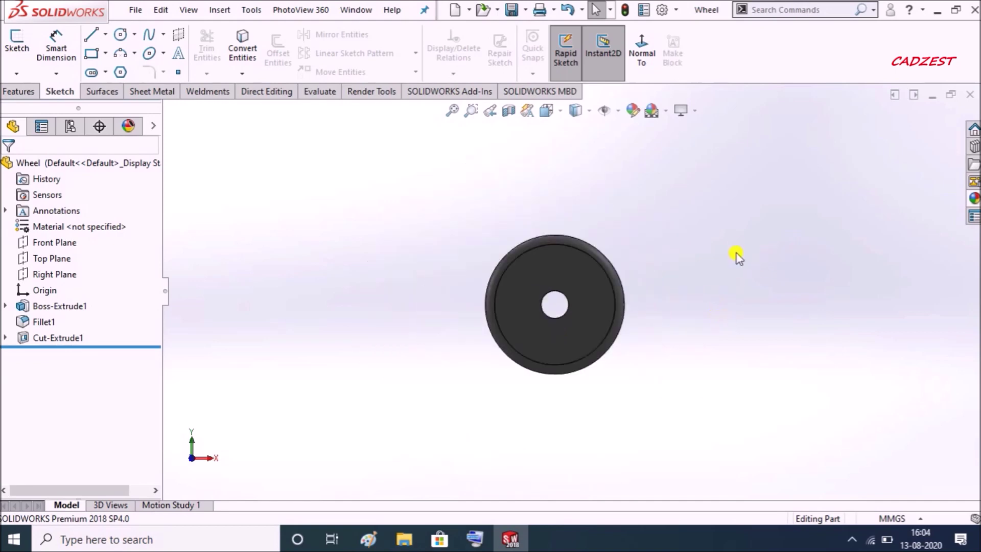
pyautogui.moveTo(734, 256); pyautogui.dragTo(782, 300, button='middle')
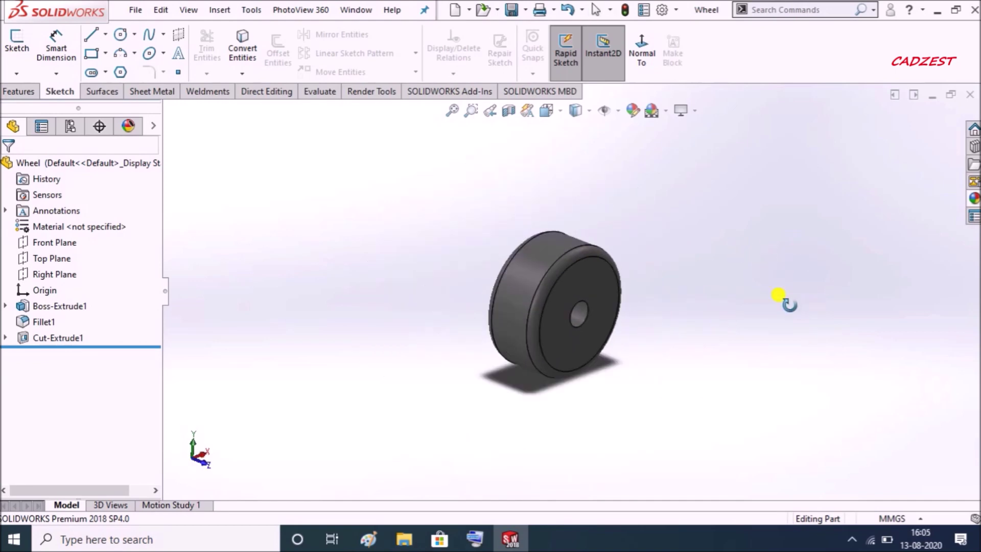
pyautogui.click(971, 94)
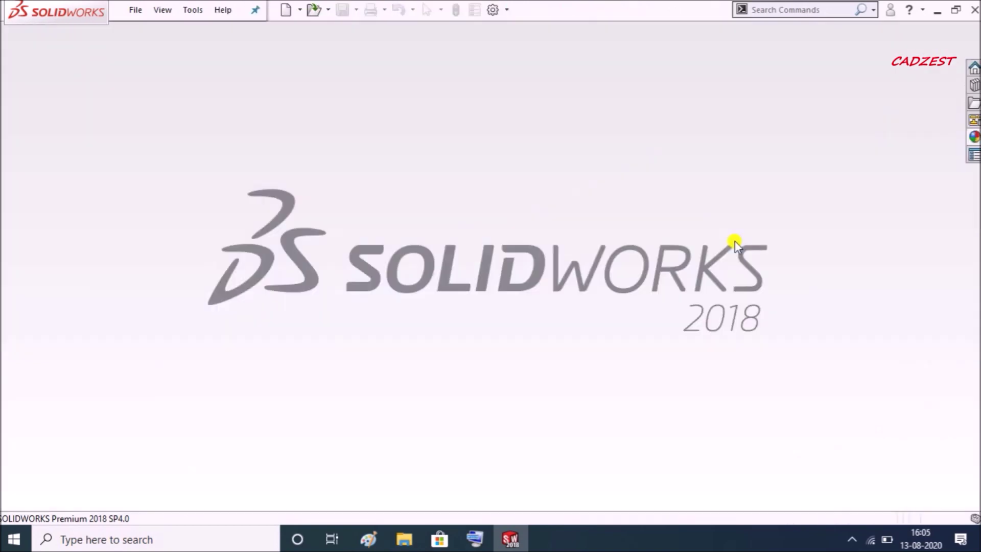
# Step: Create a new part document and start a sketch on its Front Plane
pyautogui.click(146, 18)
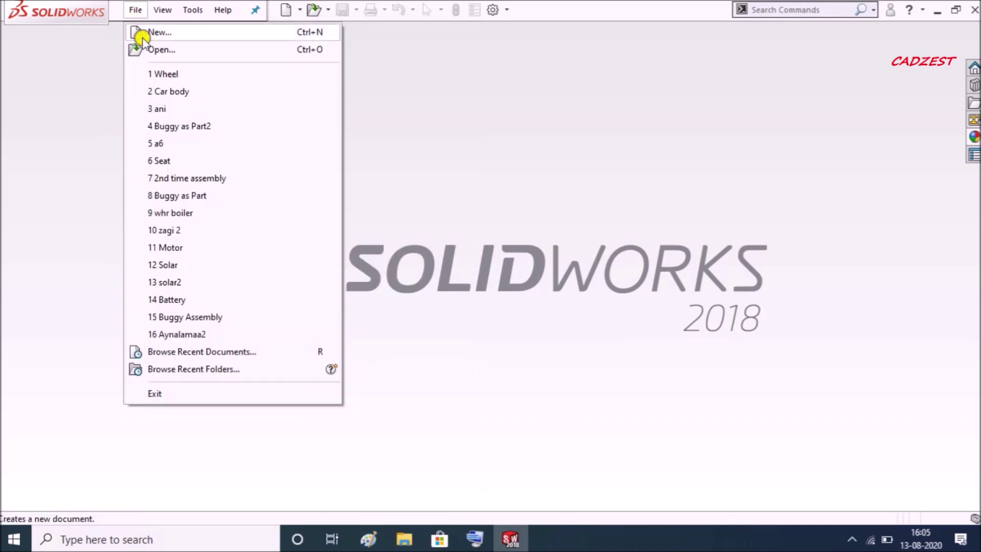
pyautogui.click(153, 32)
pyautogui.doubleClick(329, 219)
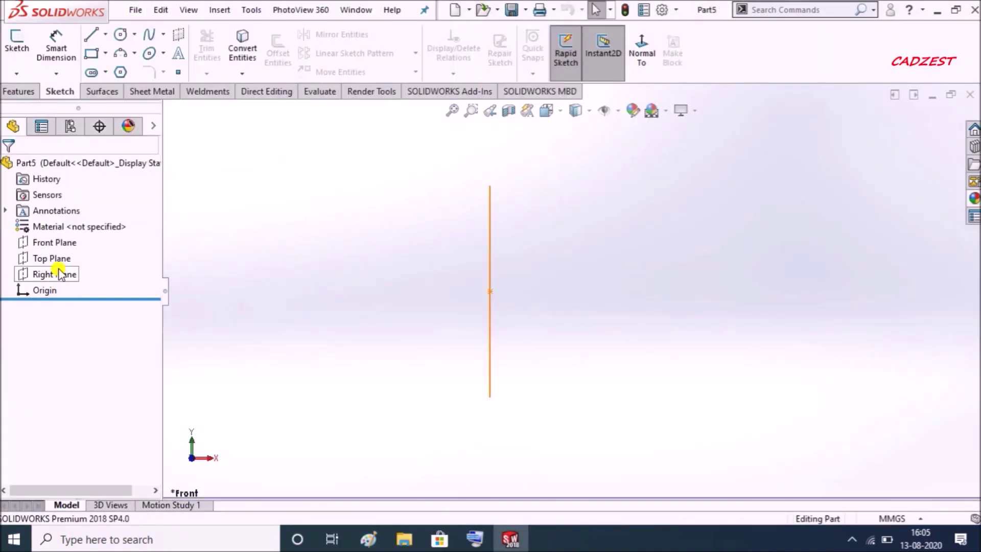
pyautogui.click(65, 244)
pyautogui.rightClick(67, 243)
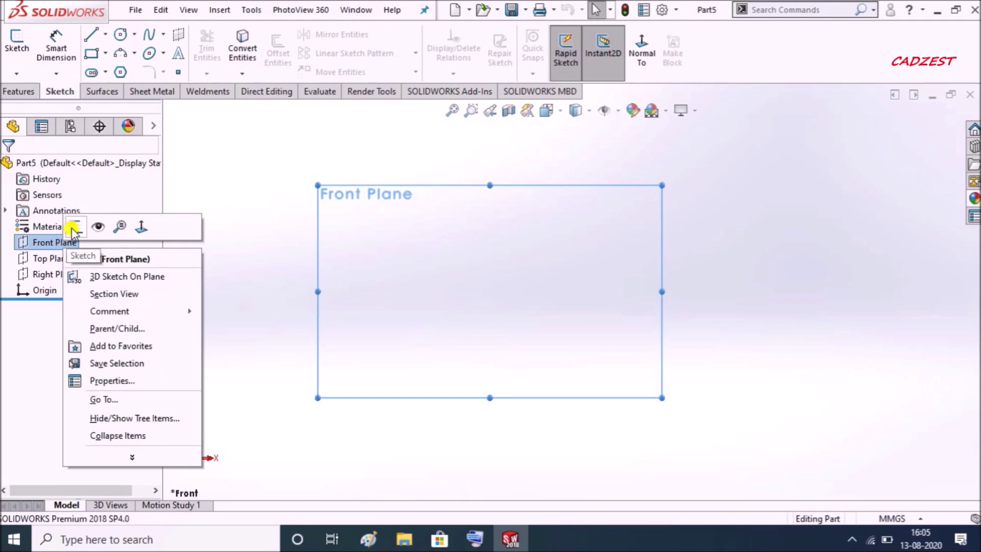
pyautogui.click(73, 229)
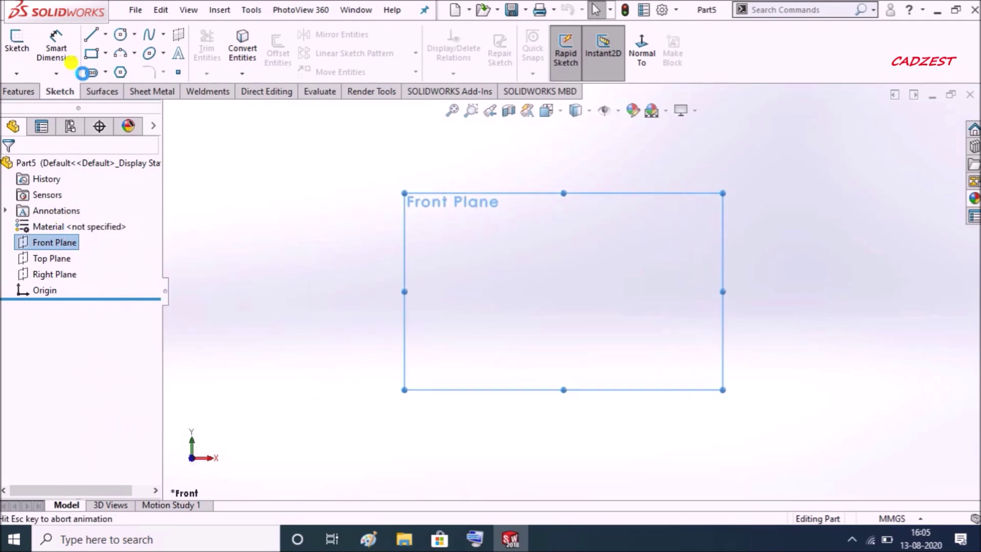
# Step: Draw a horizontal Midpoint Line on the origin and dimension it to 250 mm
pyautogui.click(105, 36)
pyautogui.click(107, 89)
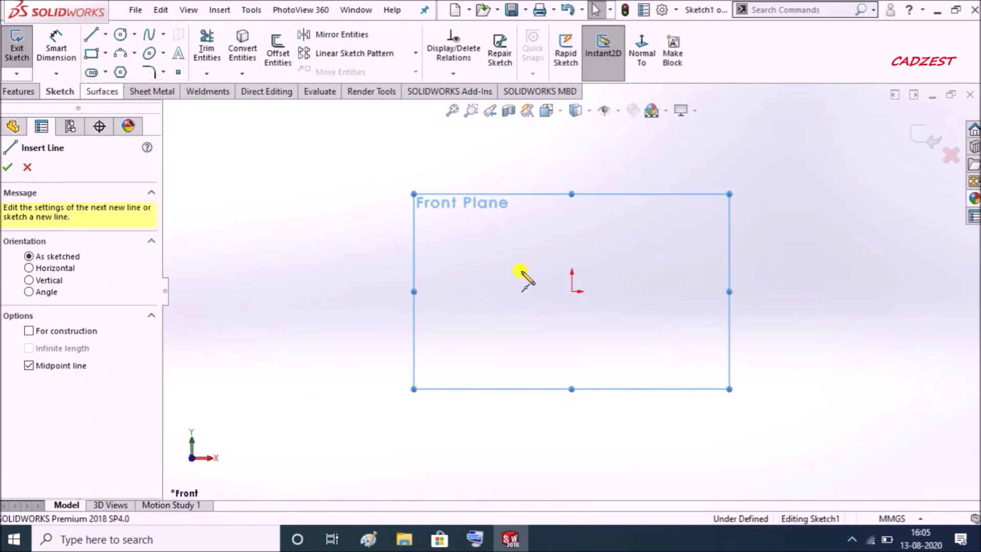
pyautogui.click(572, 292)
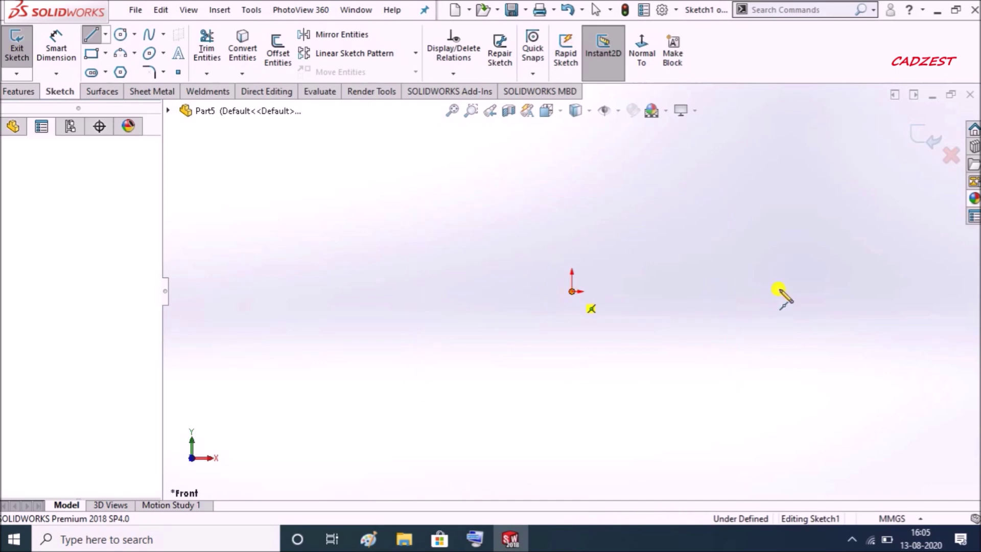
pyautogui.click(809, 291)
pyautogui.press('Escape')
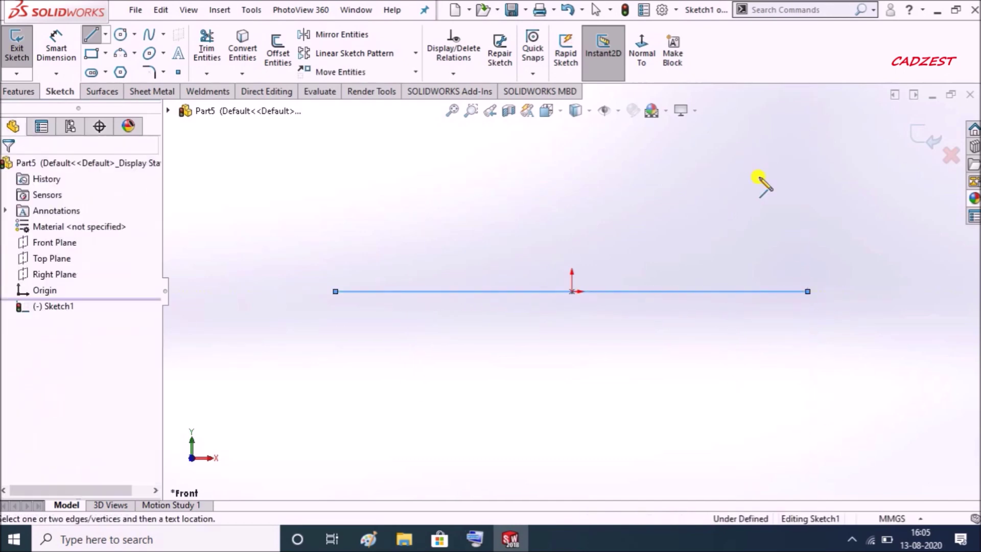
pyautogui.click(758, 292)
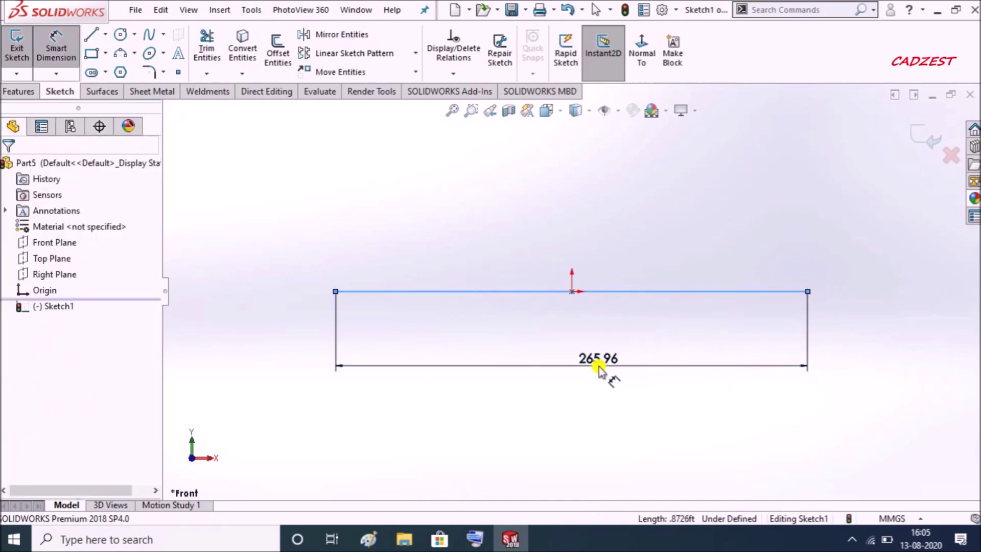
pyautogui.click(603, 366)
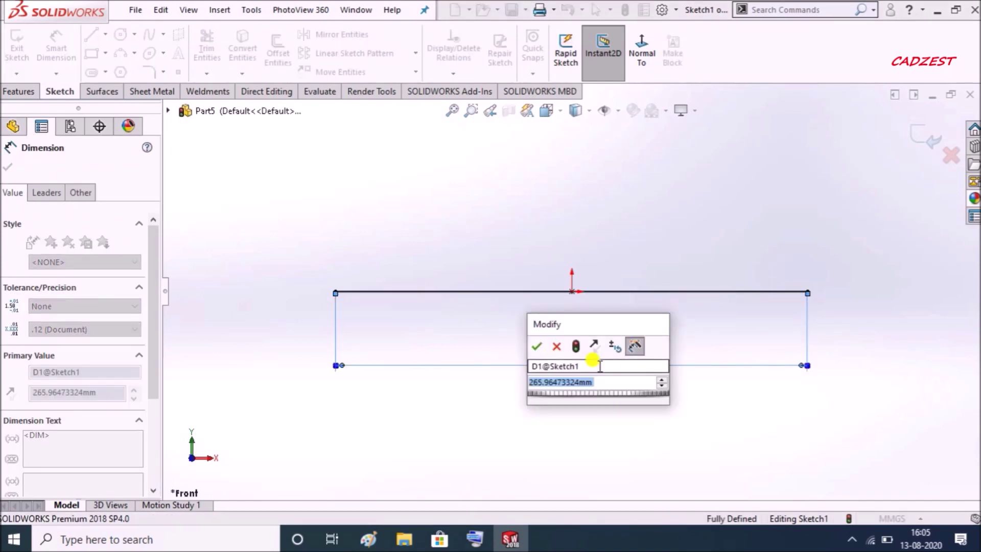
pyautogui.write('250')
pyautogui.press('Return')
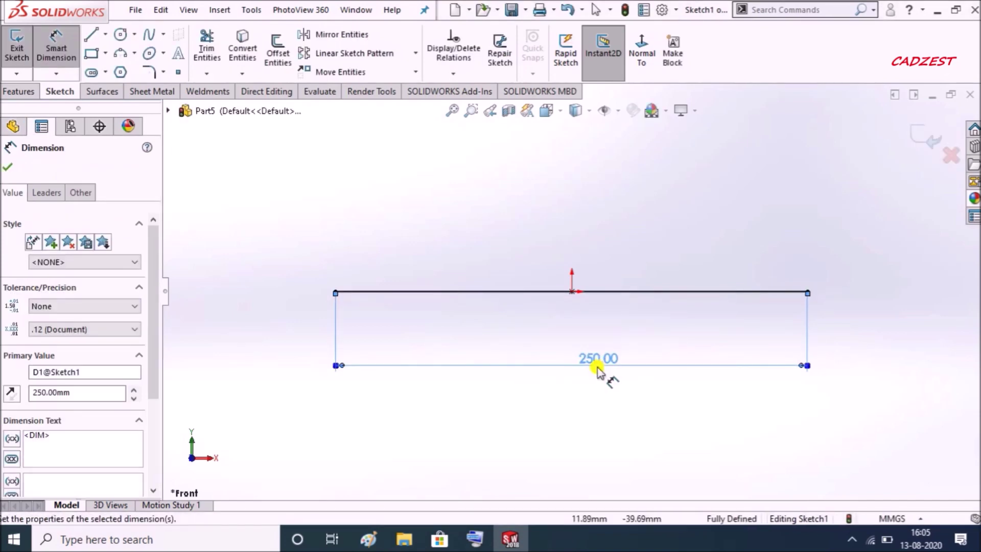
# Step: Draw short upward vertical lines at the left and right ends of the 250 mm line
pyautogui.click(92, 35)
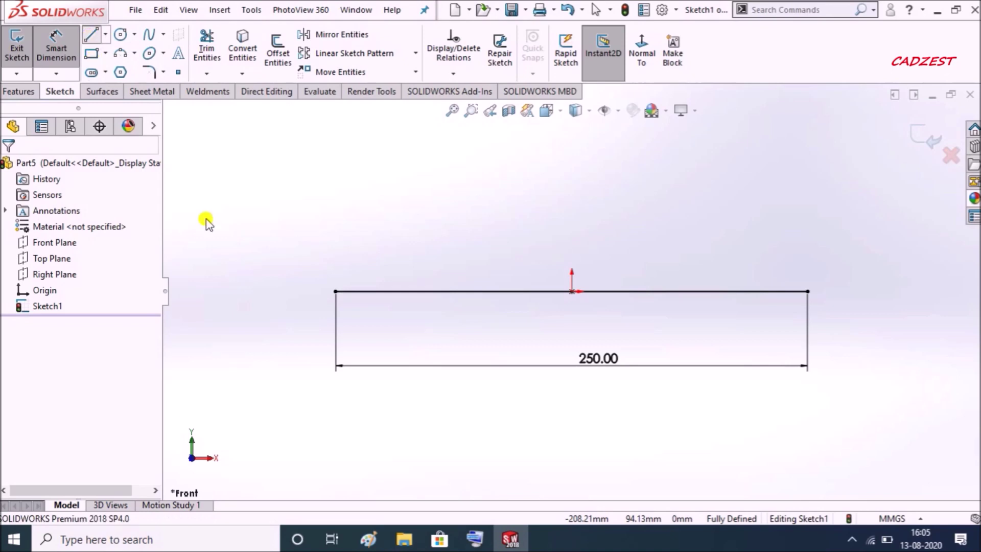
pyautogui.click(335, 292)
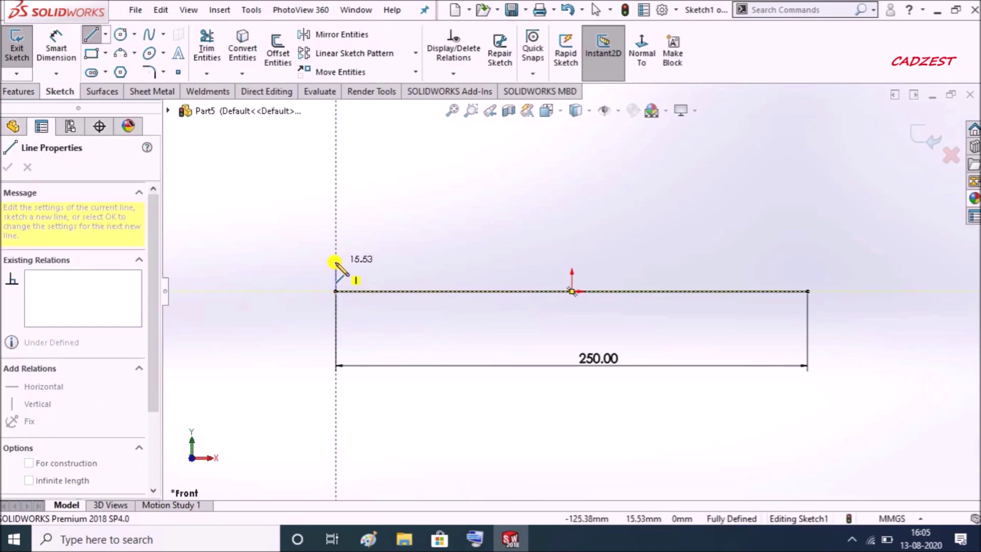
pyautogui.click(336, 264)
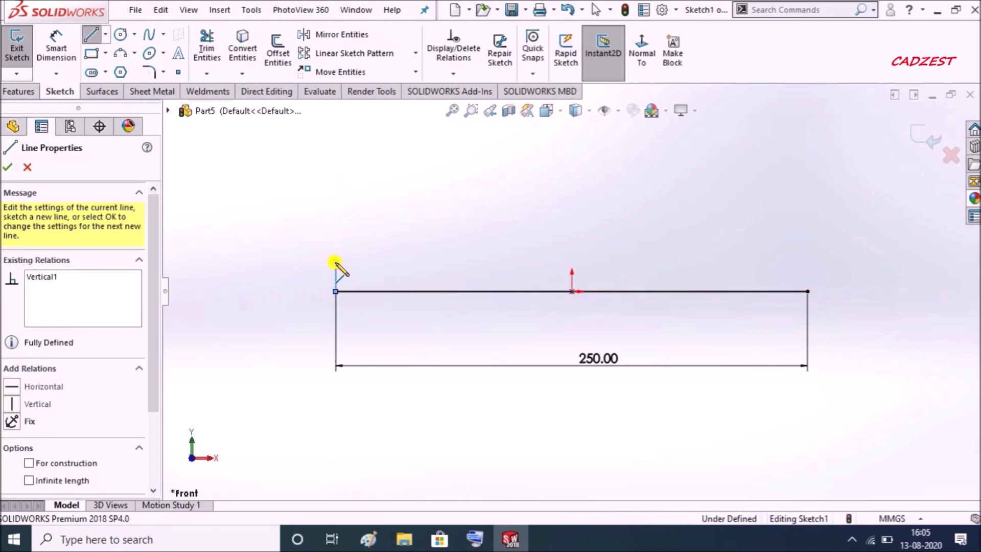
pyautogui.press('Escape')
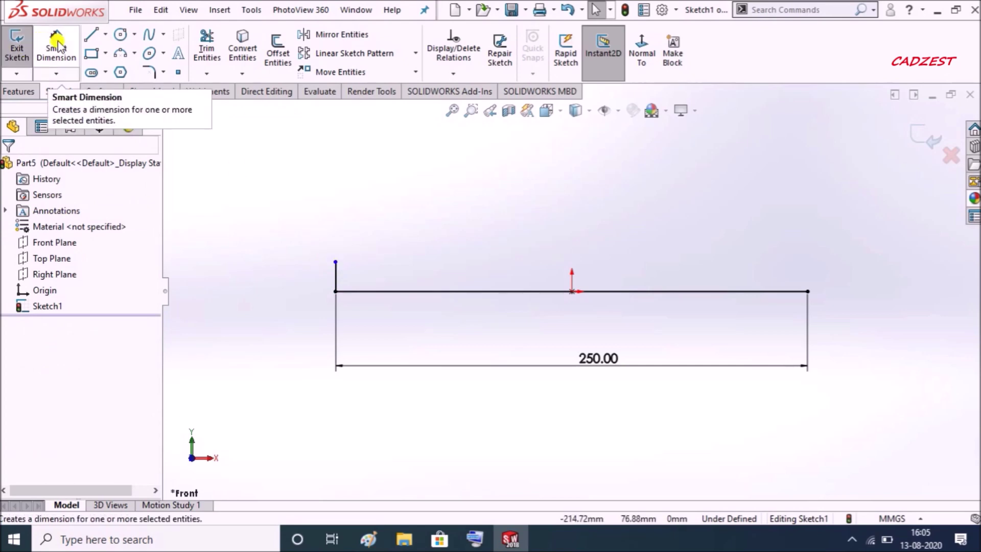
pyautogui.click(92, 34)
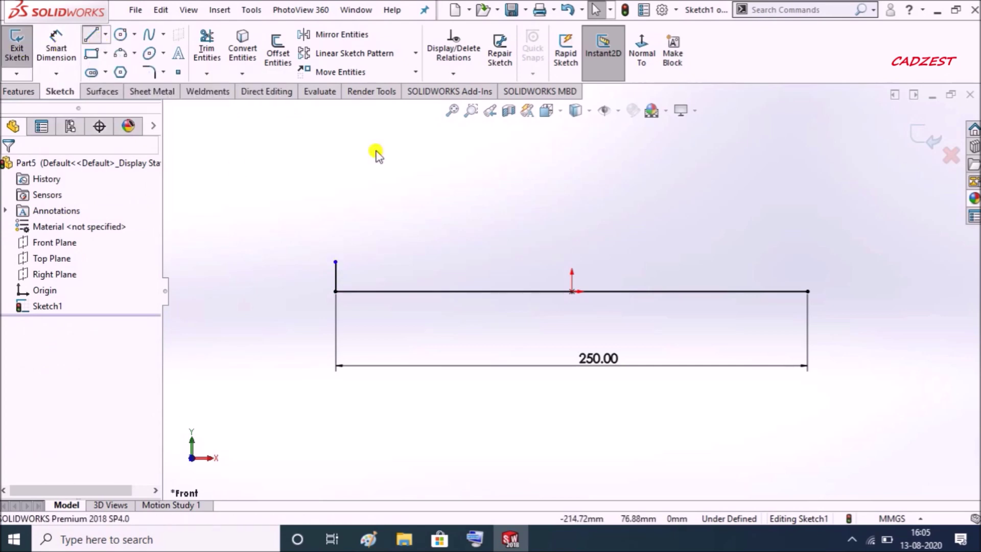
pyautogui.click(807, 291)
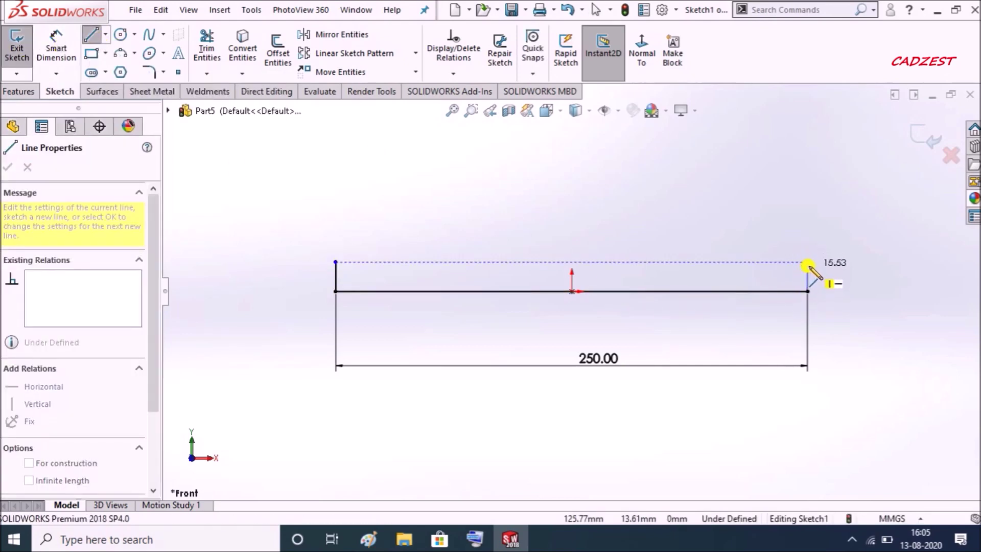
pyautogui.click(807, 263)
# Step: Dimension the left vertical line to 10 mm high
pyautogui.click(57, 48)
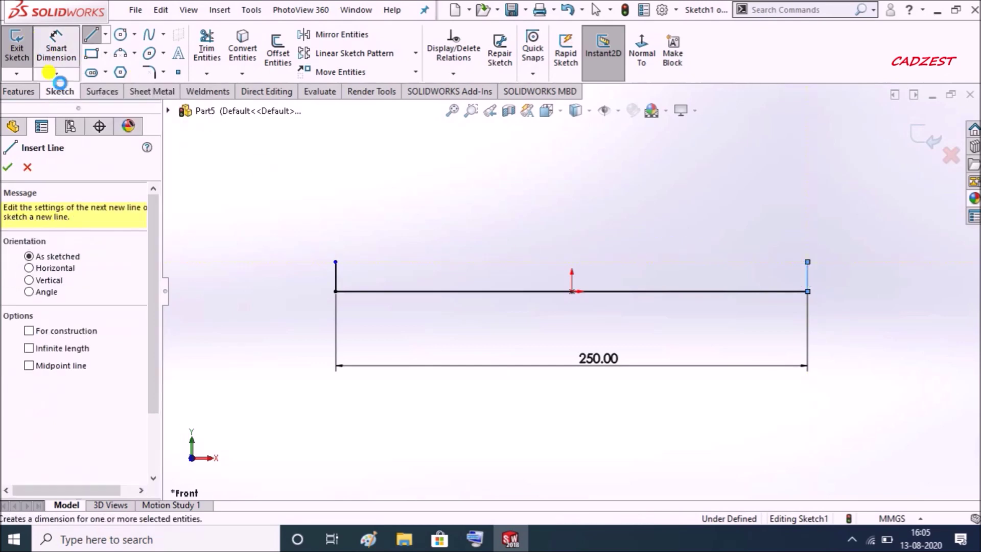
pyautogui.click(313, 272)
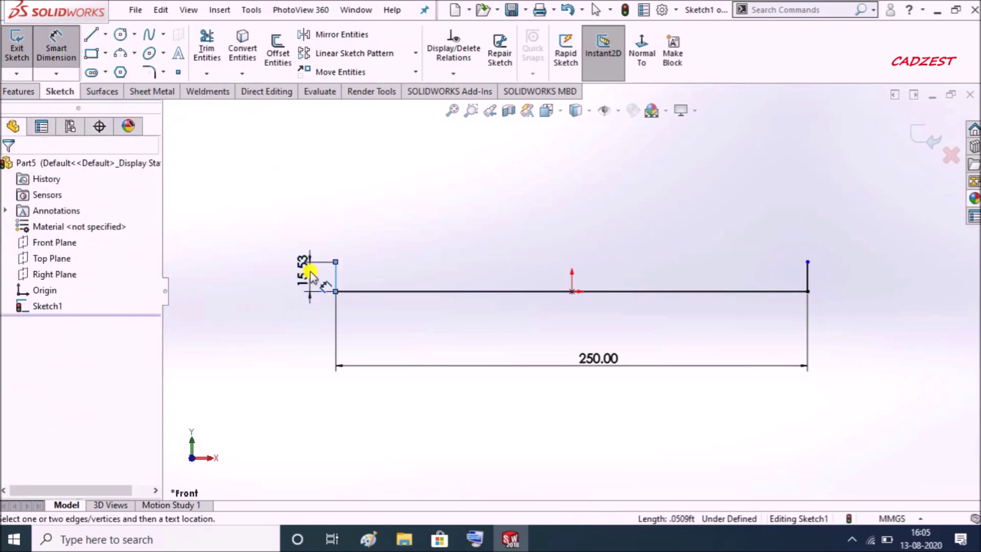
pyautogui.click(311, 271)
pyautogui.press('Return')
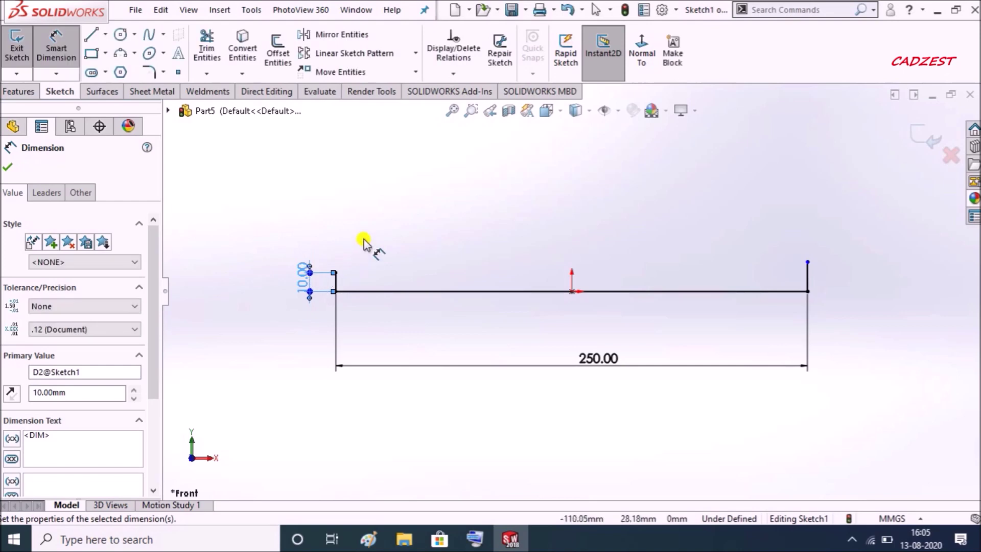
pyautogui.press('Escape')
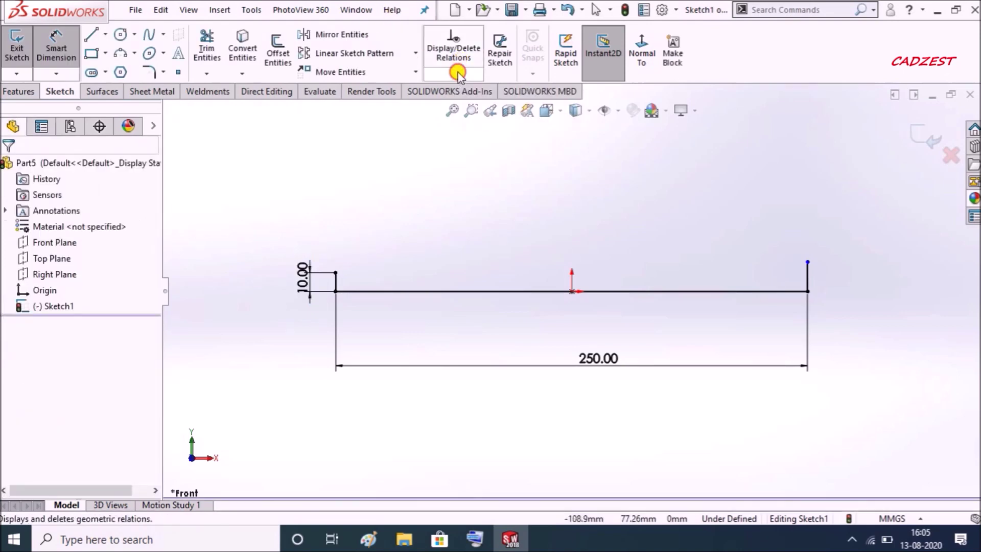
# Step: Add an Equal relation between the two vertical lines so the sketch is fully defined
pyautogui.click(453, 73)
pyautogui.click(460, 106)
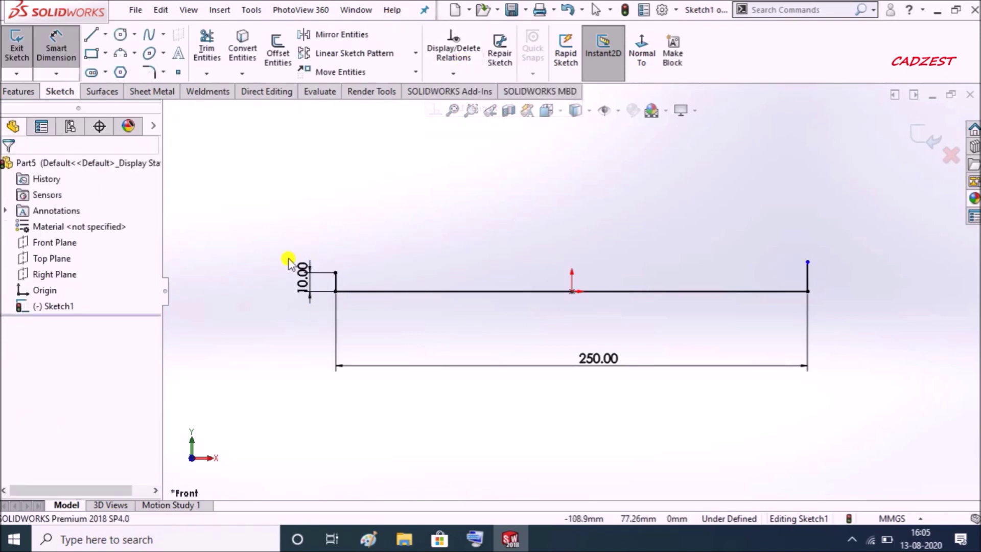
pyautogui.click(336, 282)
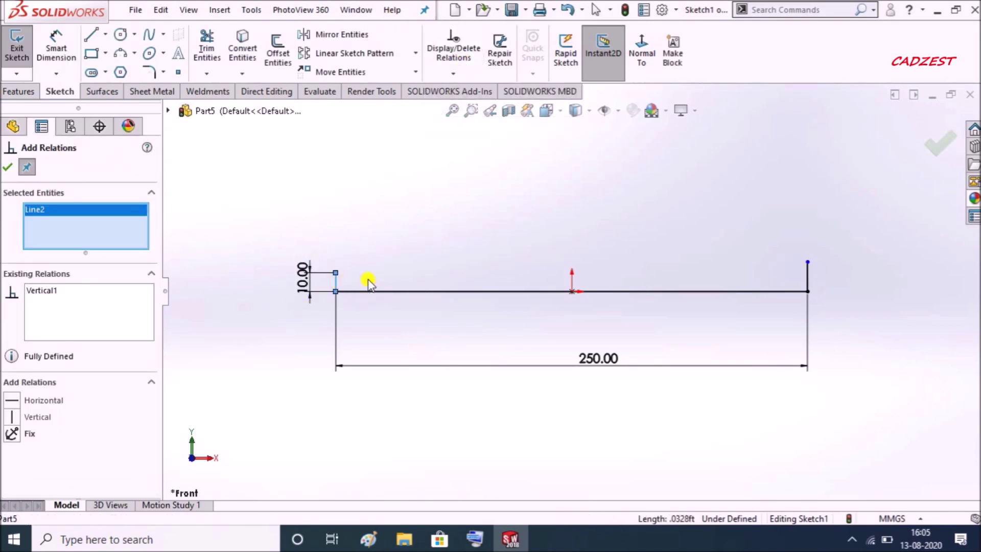
pyautogui.click(807, 277)
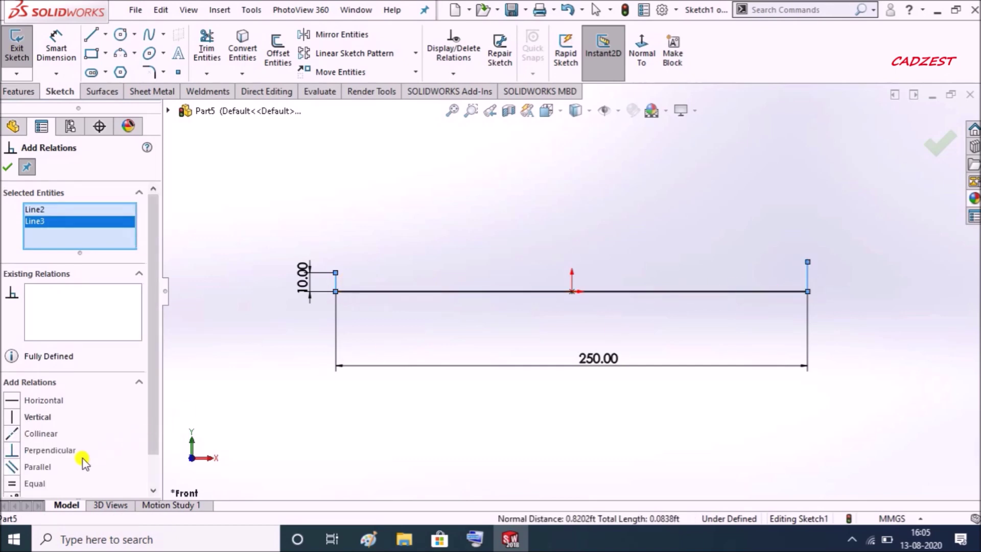
pyautogui.click(11, 483)
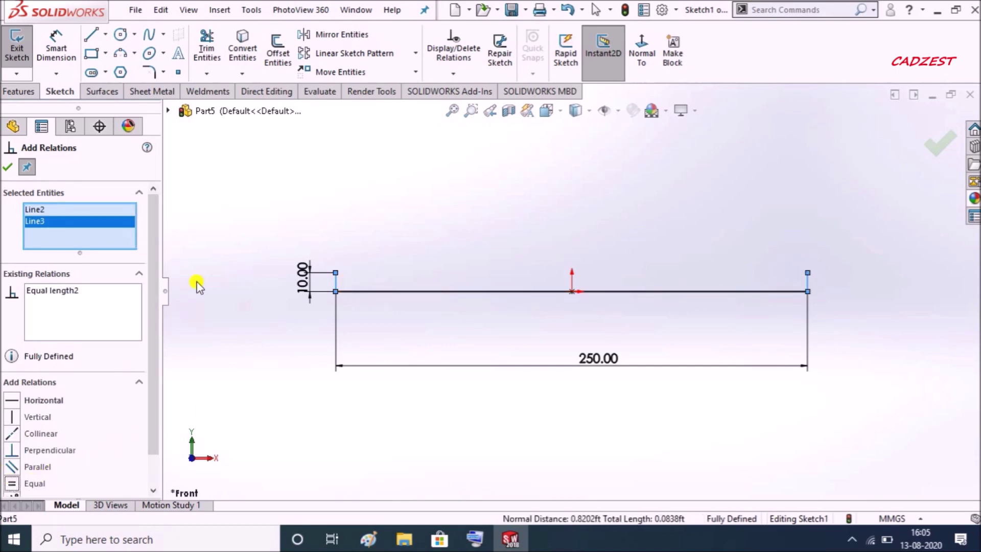
pyautogui.click(7, 166)
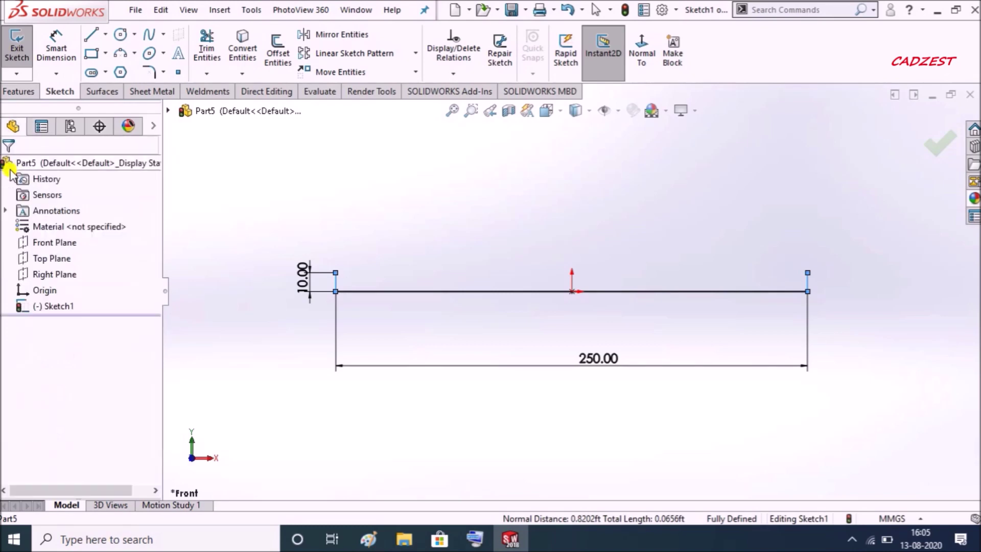
# Step: Sketch a two-hump wavy spline from the left vertical line's top to the right line's top
pyautogui.click(149, 35)
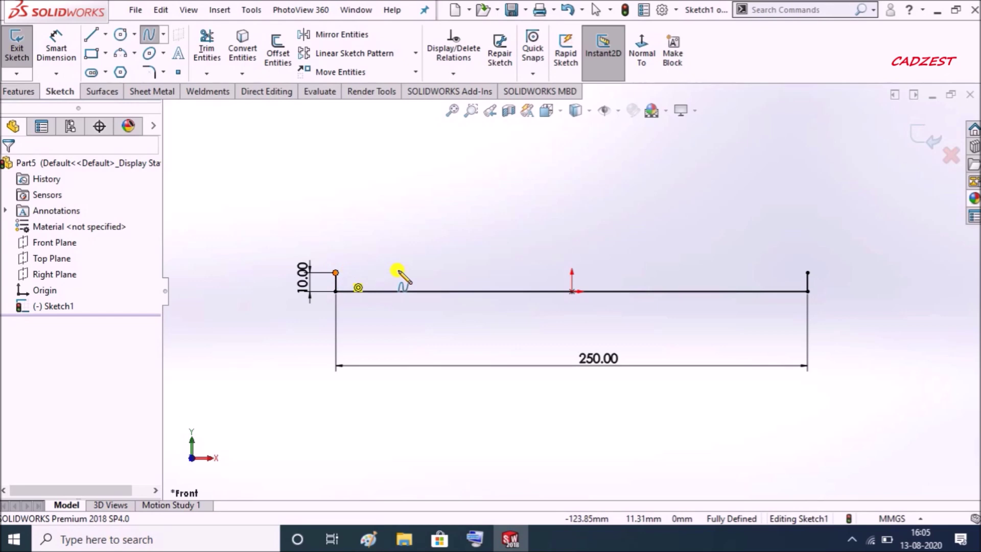
pyautogui.click(335, 272)
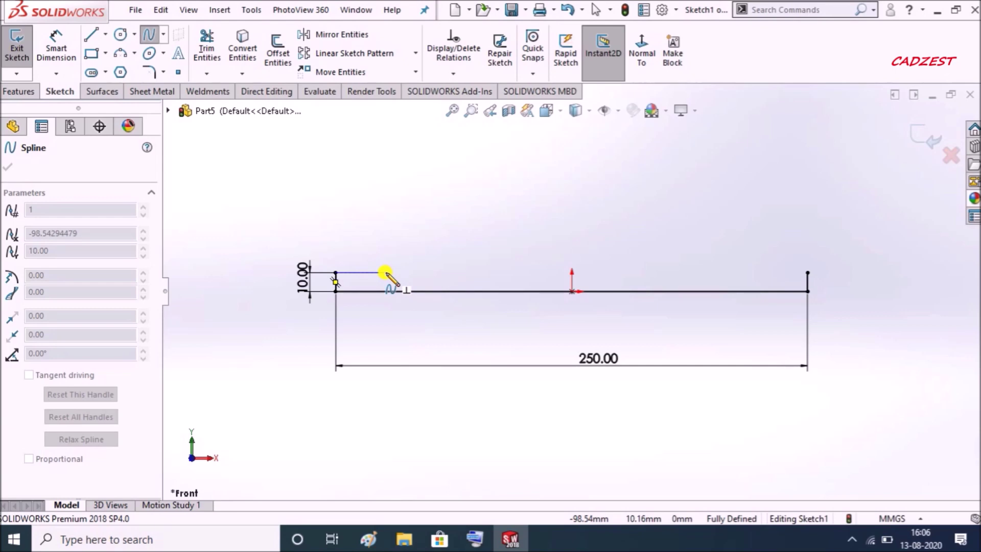
pyautogui.click(386, 273)
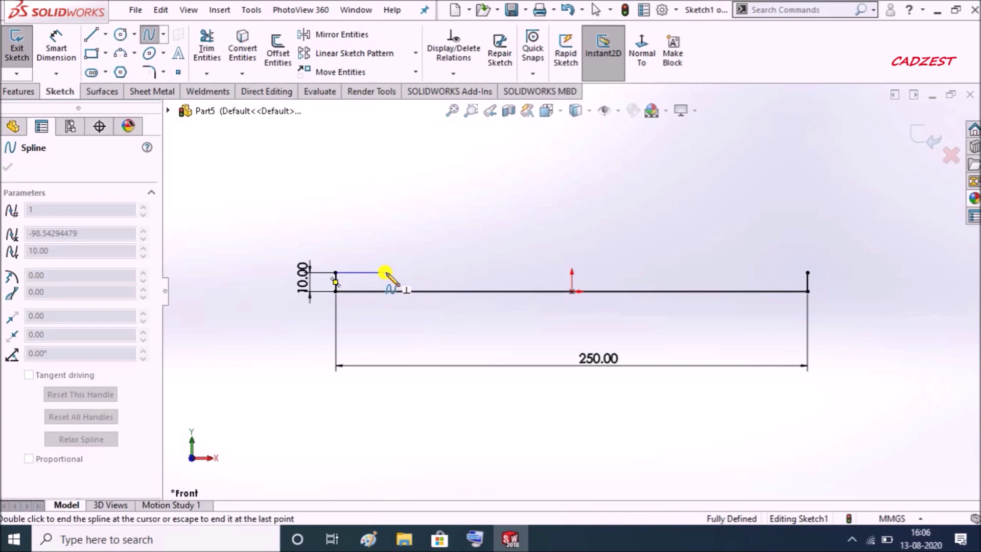
pyautogui.click(436, 256)
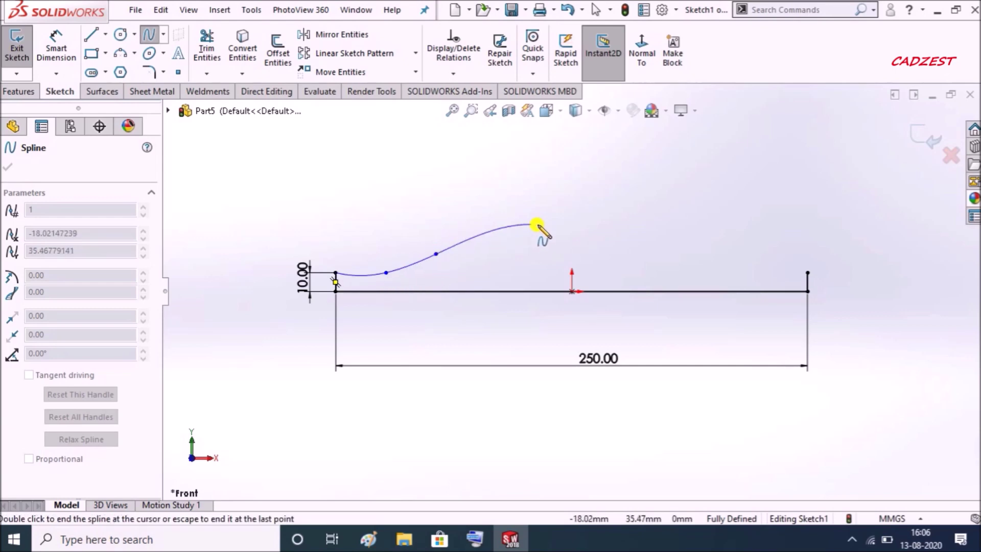
pyautogui.click(530, 221)
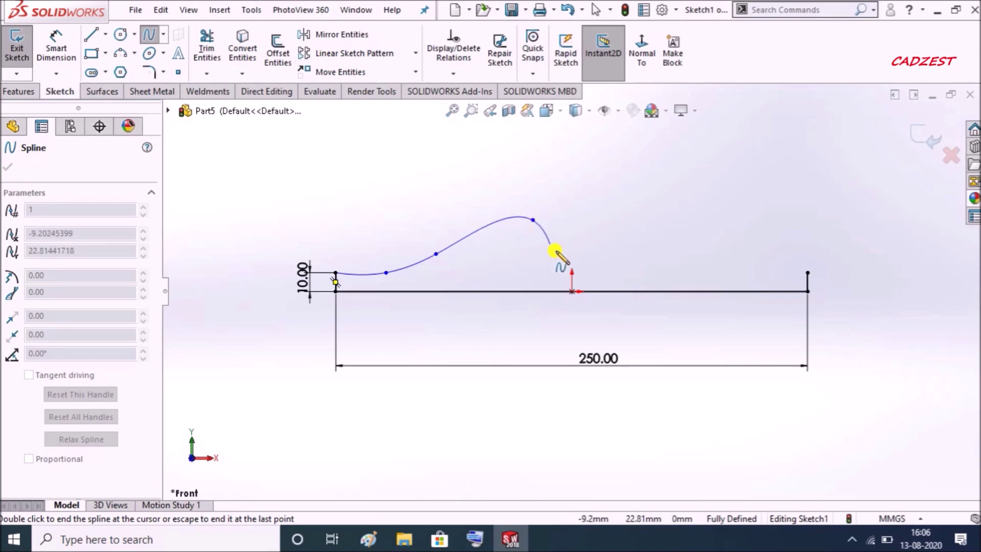
pyautogui.click(578, 266)
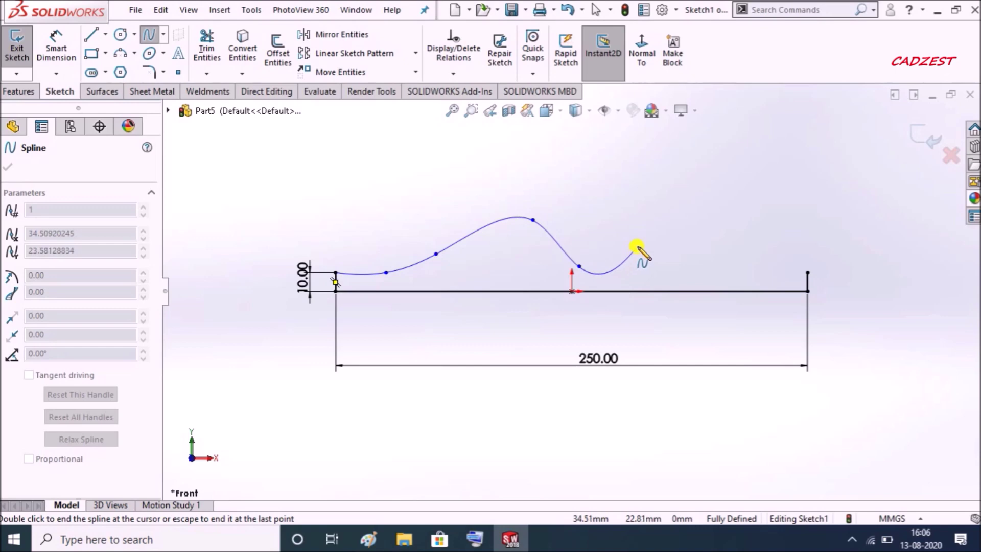
pyautogui.click(674, 243)
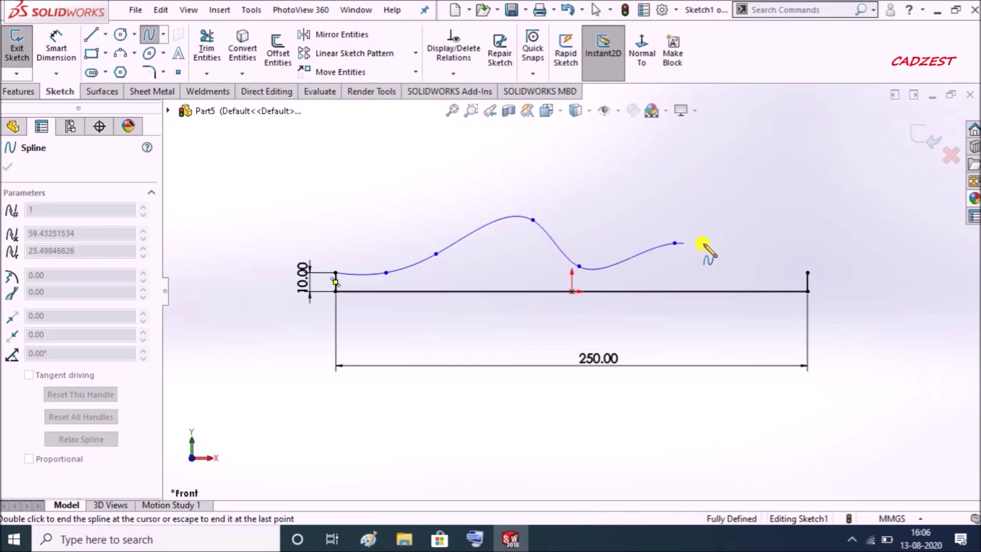
pyautogui.click(732, 246)
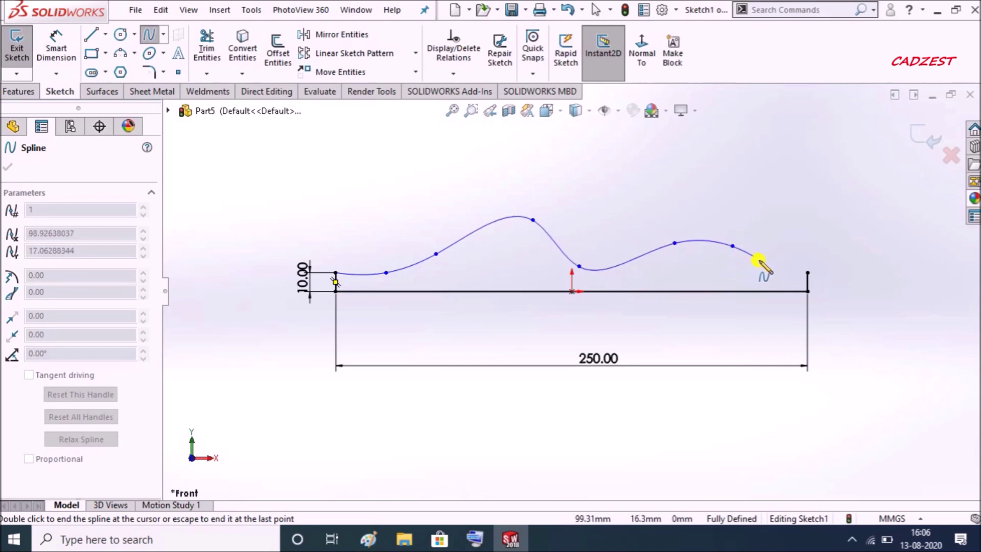
pyautogui.click(769, 265)
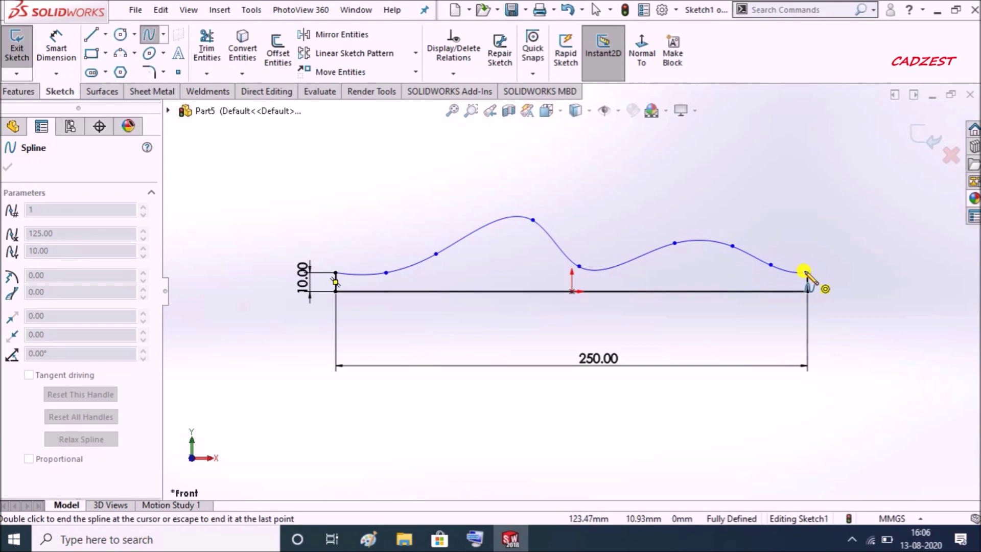
pyautogui.rightClick(840, 253)
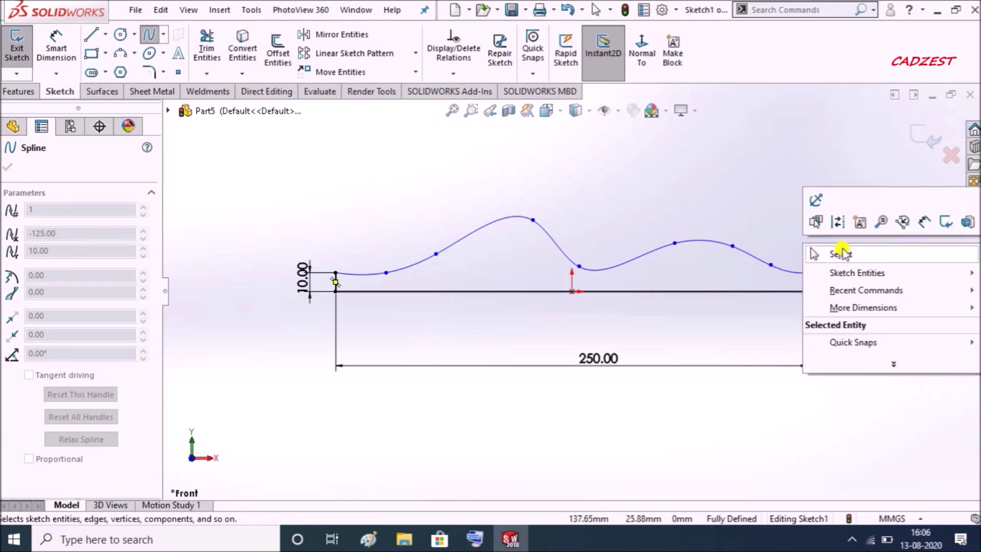
pyautogui.click(853, 257)
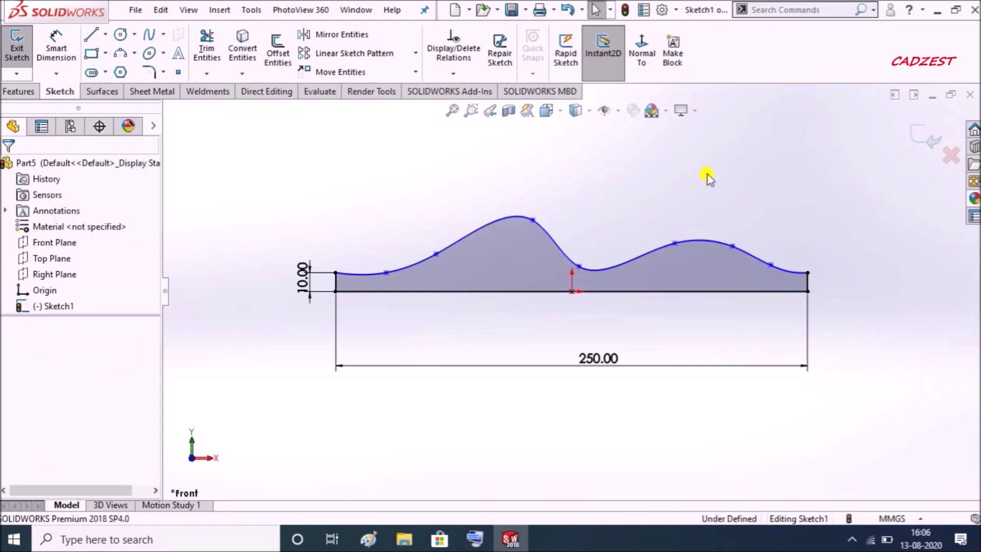
pyautogui.scroll(-2, 551, 212)
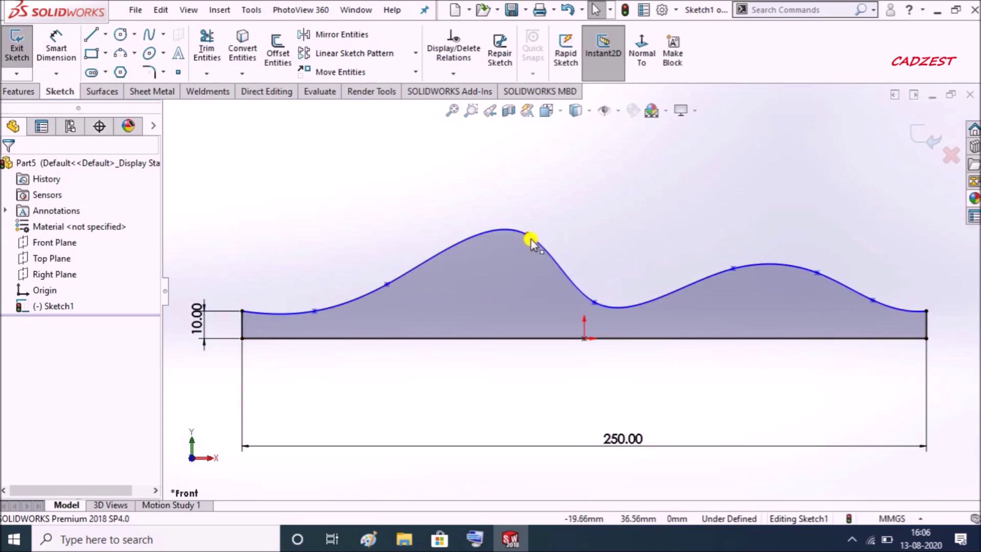
# Step: Lower the first peak slightly and tilt its tangent handle to reshape the hump
pyautogui.click(520, 232)
pyautogui.moveTo(520, 232); pyautogui.dragTo(505, 242)
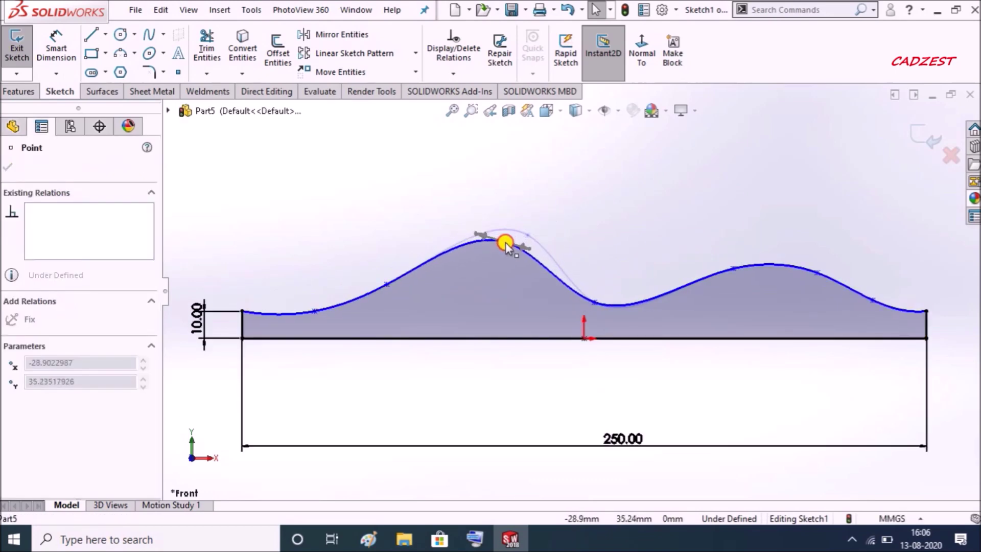
pyautogui.click(531, 249)
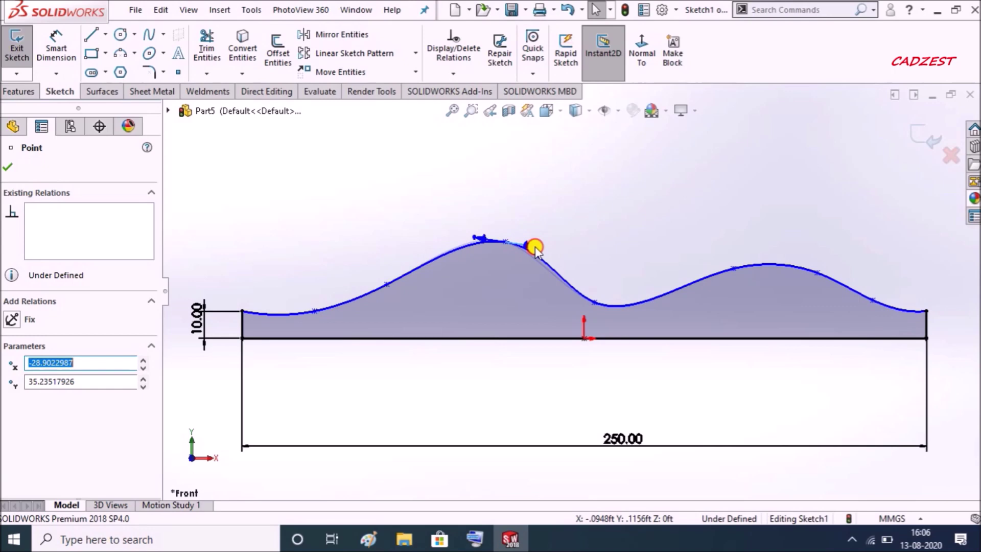
pyautogui.moveTo(534, 249); pyautogui.dragTo(535, 248)
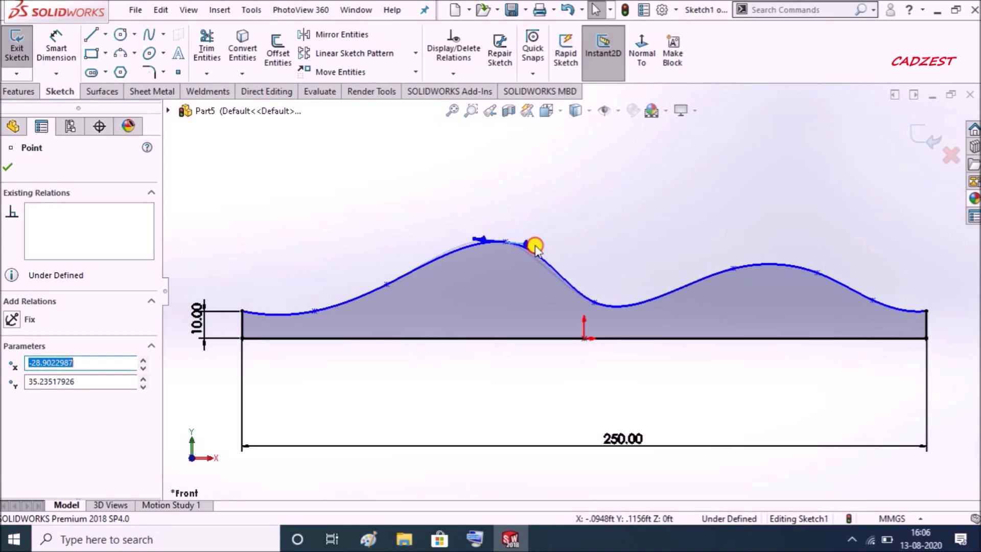
pyautogui.click(255, 297)
pyautogui.click(246, 312)
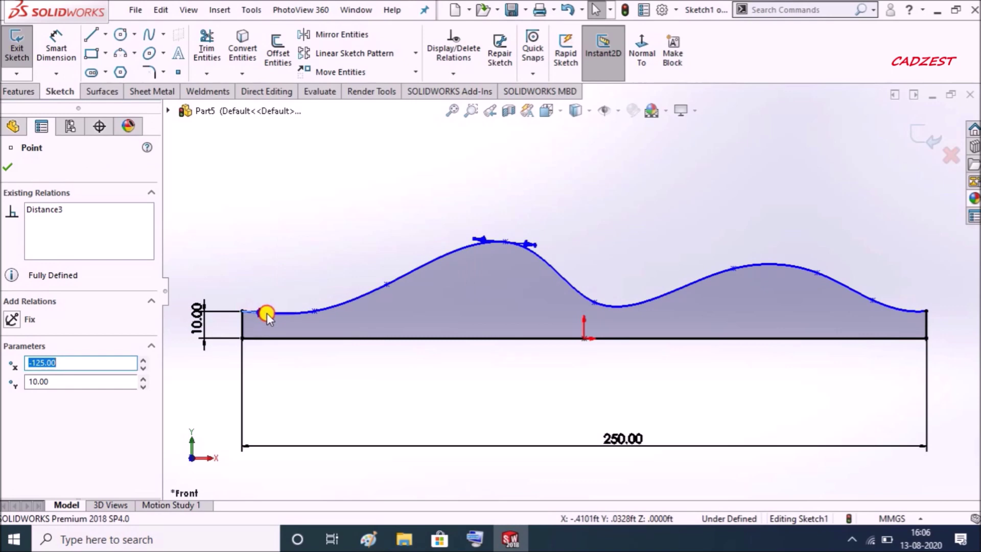
pyautogui.click(332, 224)
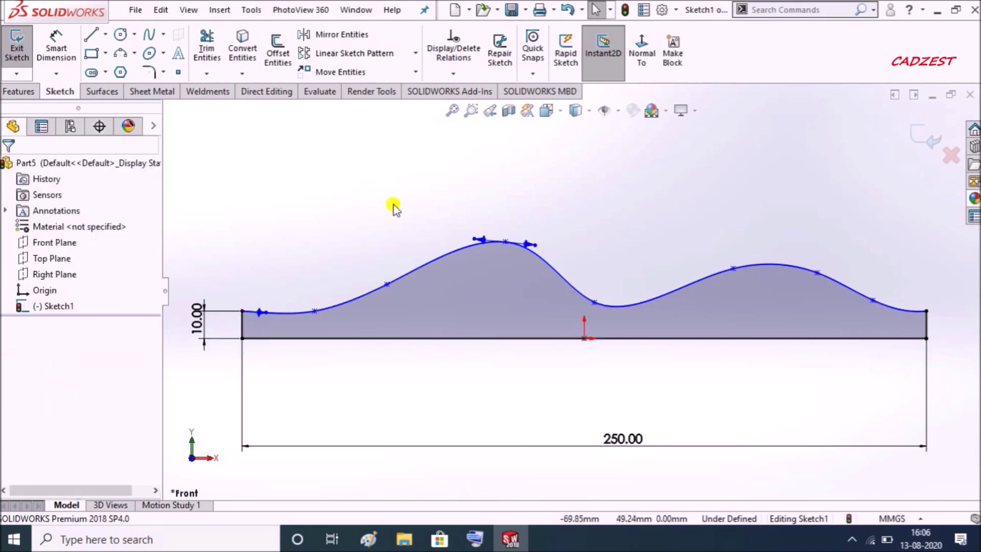
# Step: Extrude the wavy profile 100 mm mid-plane into a solid track (Boss-Extrude1)
pyautogui.click(20, 90)
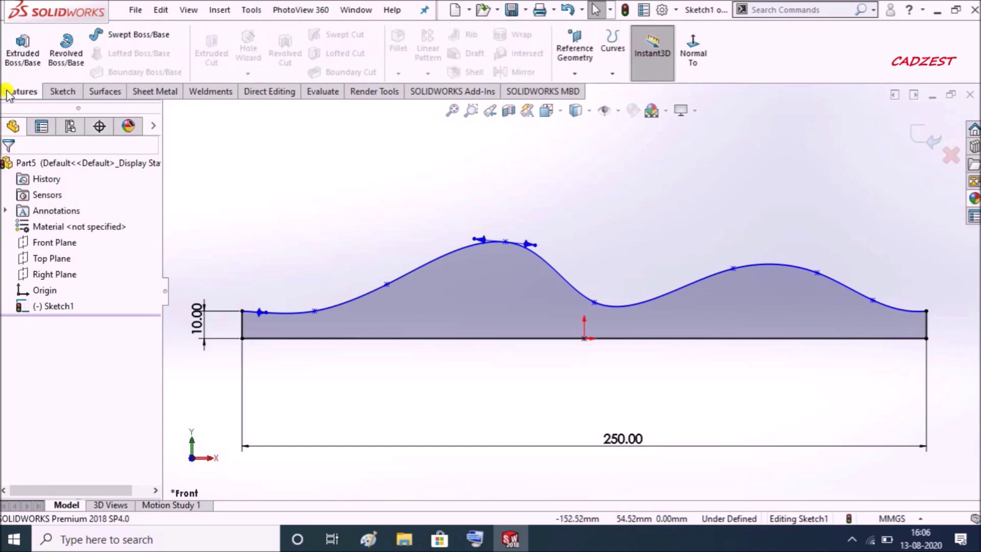
pyautogui.click(22, 49)
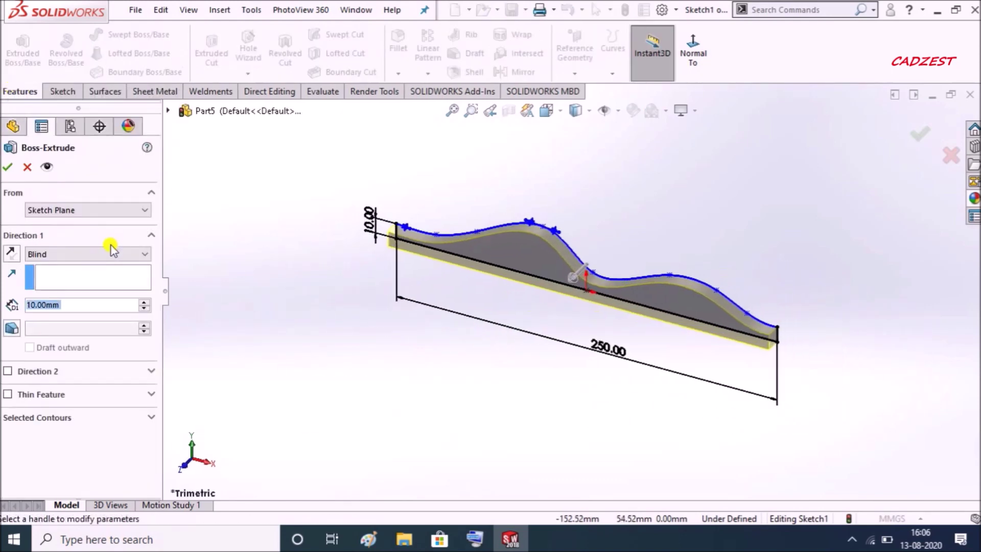
pyautogui.click(111, 252)
pyautogui.click(97, 316)
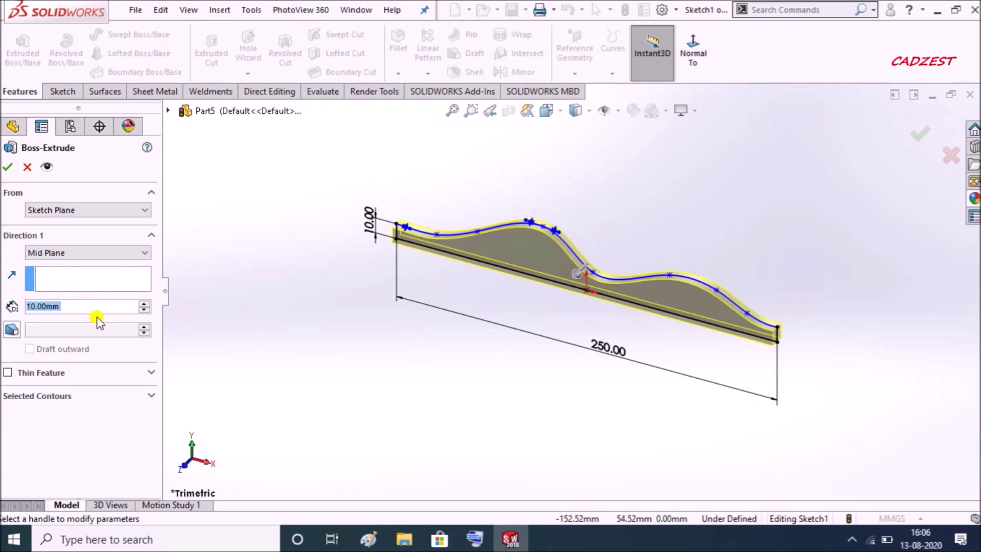
pyautogui.write('100')
pyautogui.press('Return')
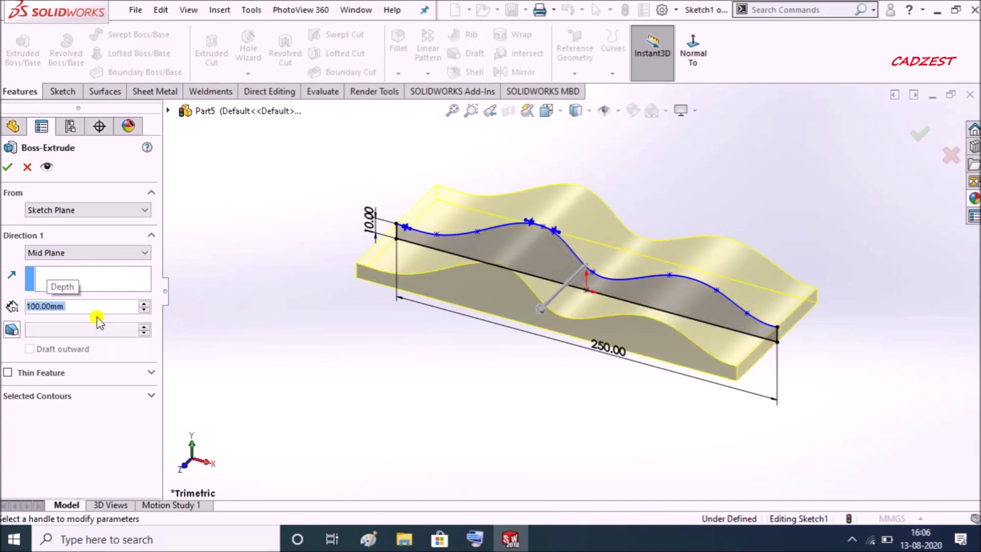
pyautogui.click(8, 166)
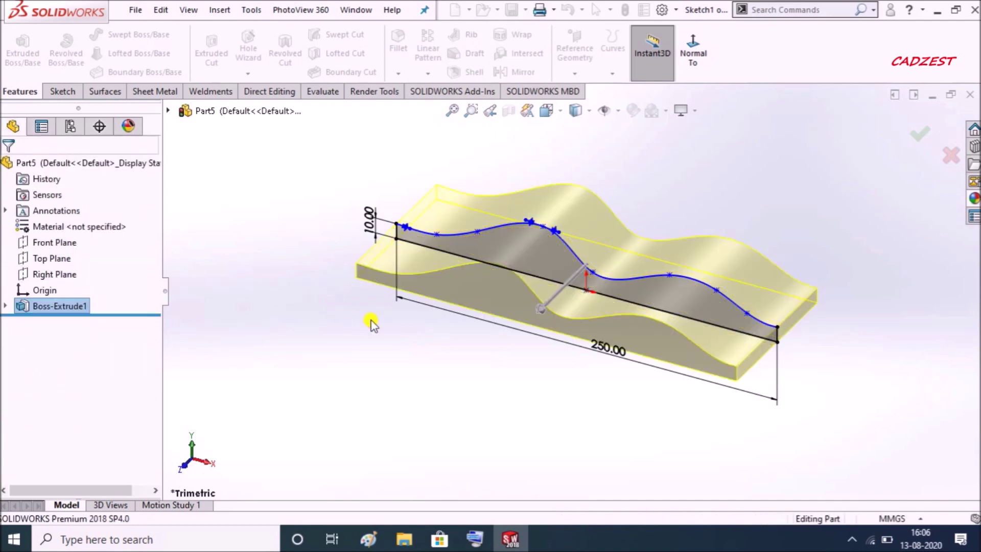
pyautogui.scroll(-3, 554, 225)
pyautogui.moveTo(554, 225)
pyautogui.mouseDown(button='middle')
pyautogui.moveTo(574, 197)
pyautogui.moveTo(575, 269)
pyautogui.mouseUp(button='middle')
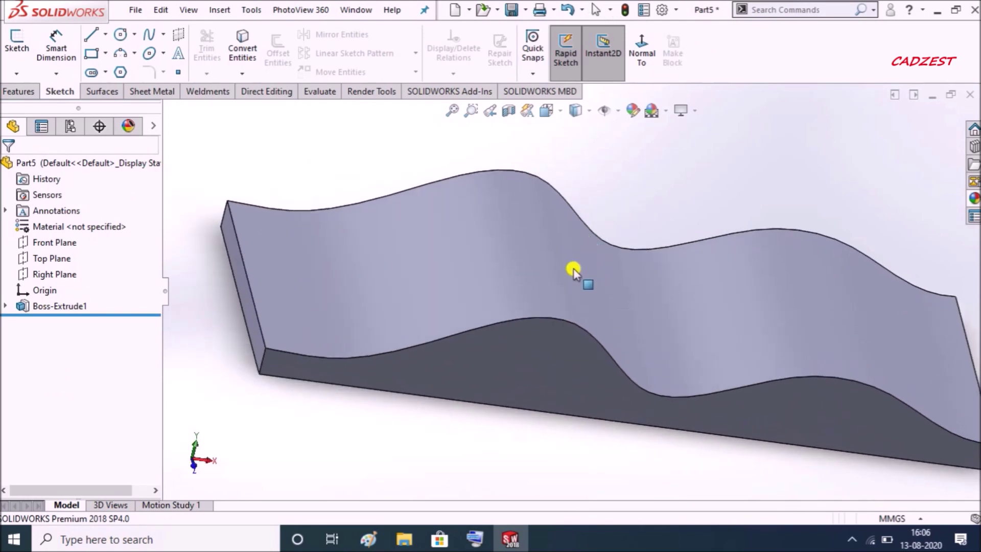
pyautogui.scroll(3, 455, 246)
pyautogui.click(135, 10)
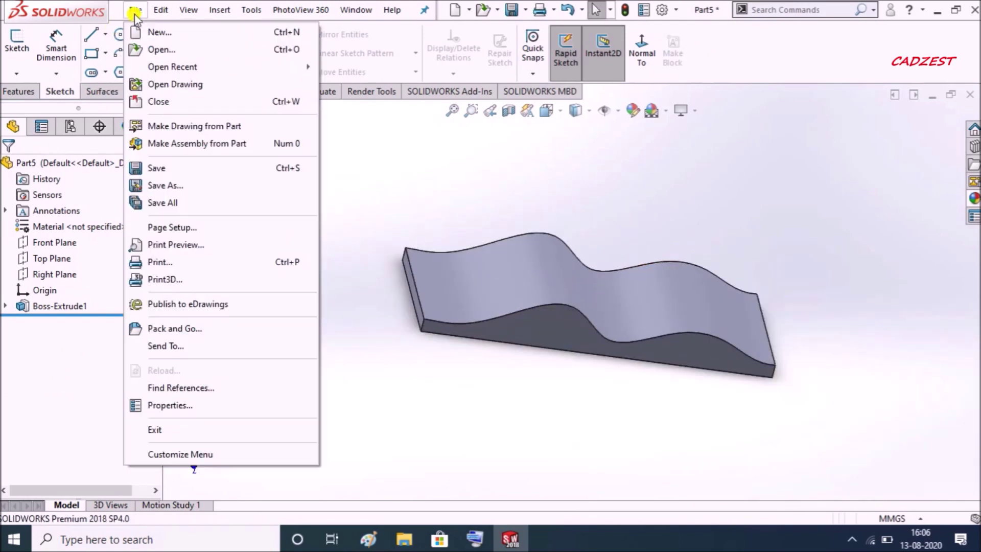
# Step: Save the track part as 'path' in the sensor folder and close the document
pyautogui.click(158, 165)
pyautogui.write('path')
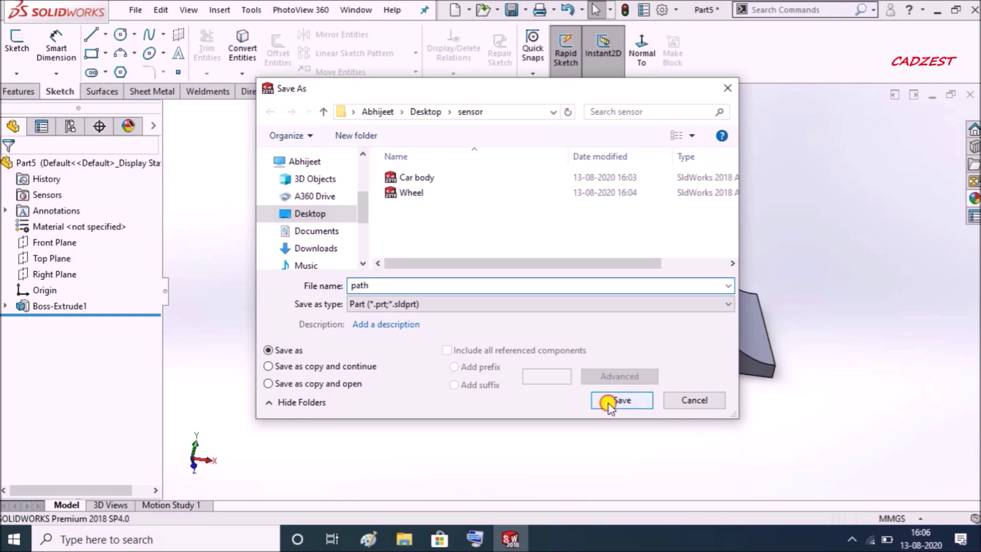
pyautogui.click(609, 404)
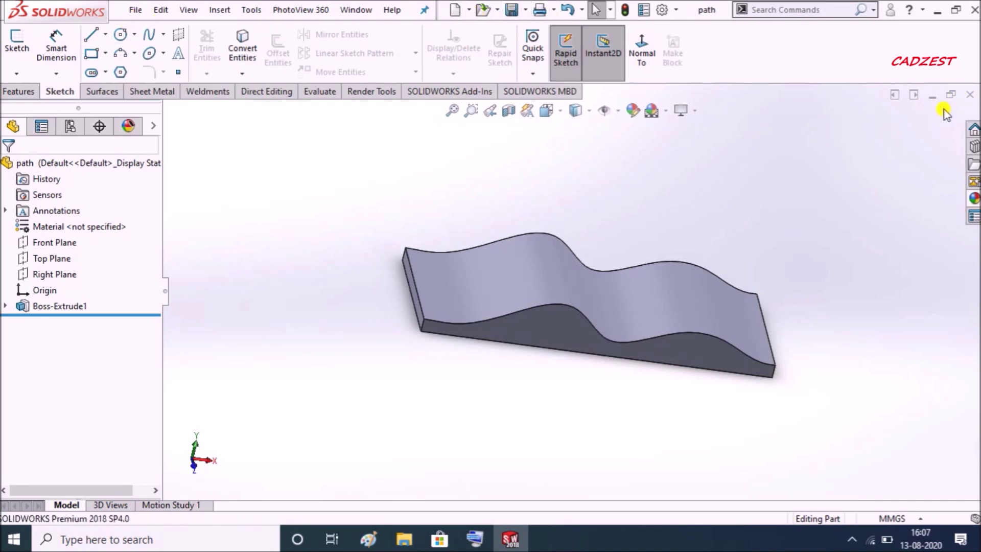
pyautogui.click(971, 98)
# Step: Create a new assembly document
pyautogui.click(130, 10)
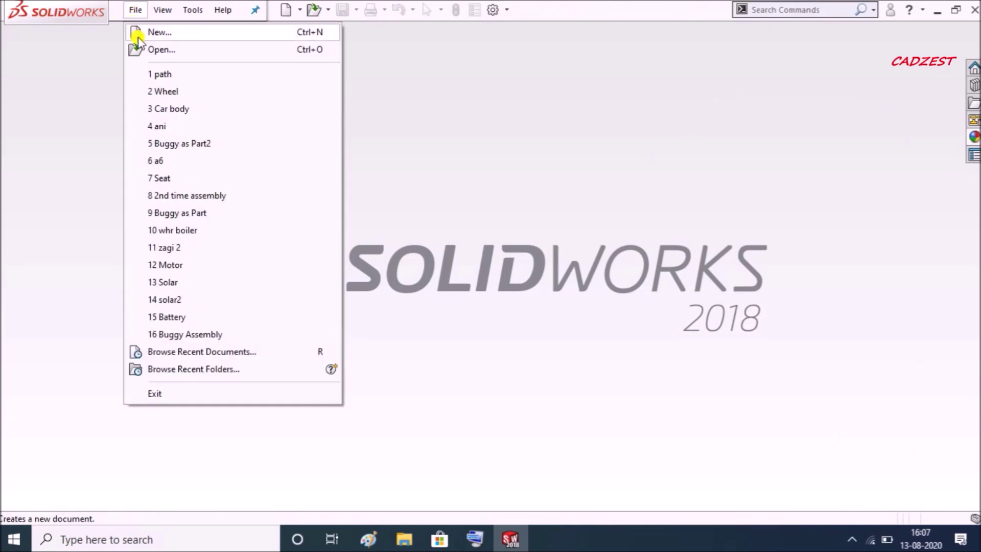
pyautogui.click(137, 37)
pyautogui.click(464, 198)
pyautogui.doubleClick(463, 192)
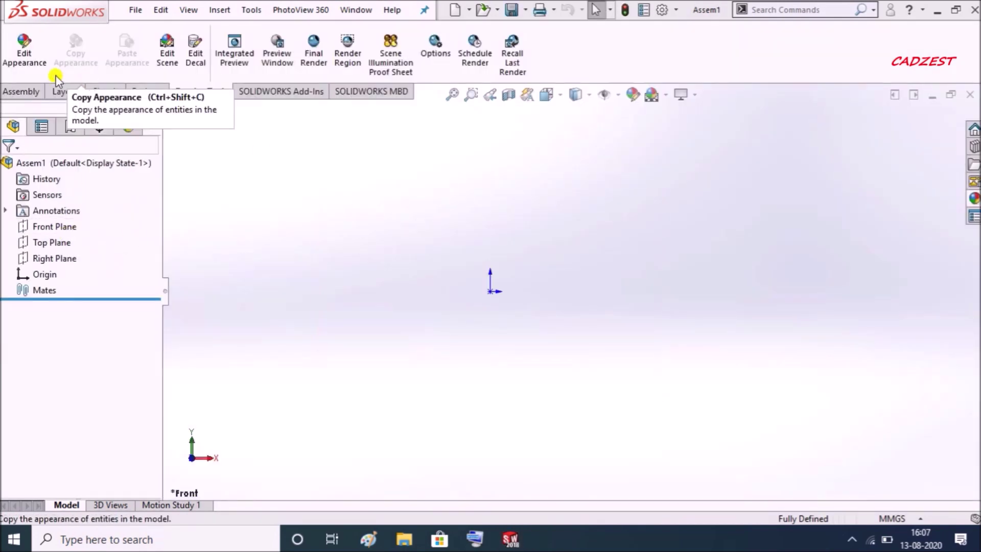
# Step: Insert Car body, path and Wheel into the assembly and hide the origin markers
pyautogui.click(19, 92)
pyautogui.click(90, 51)
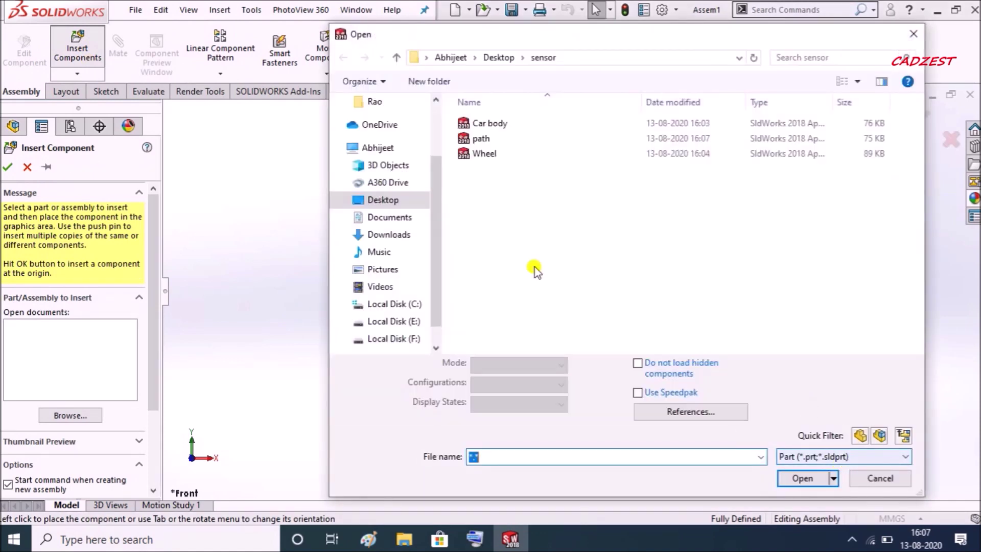
pyautogui.moveTo(534, 253); pyautogui.dragTo(491, 123)
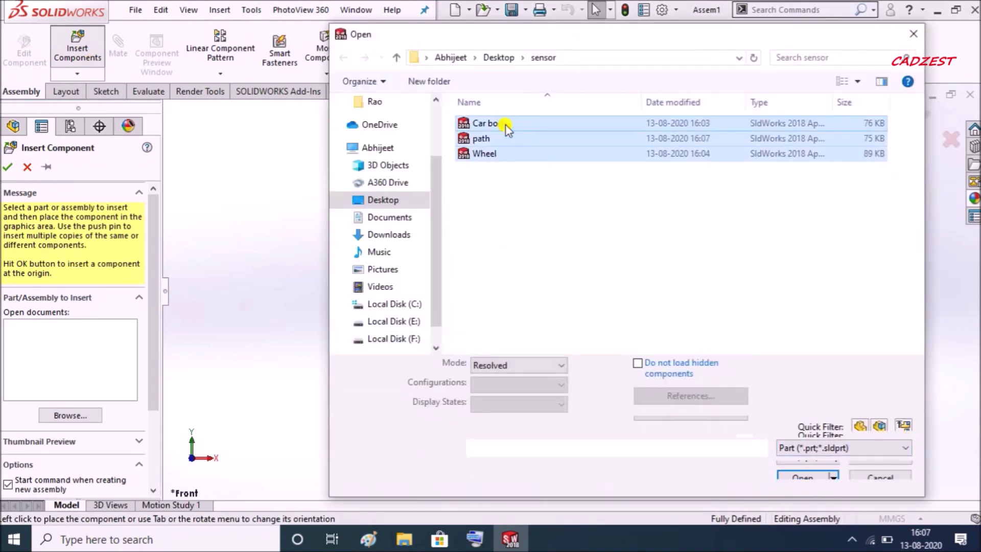
pyautogui.click(802, 477)
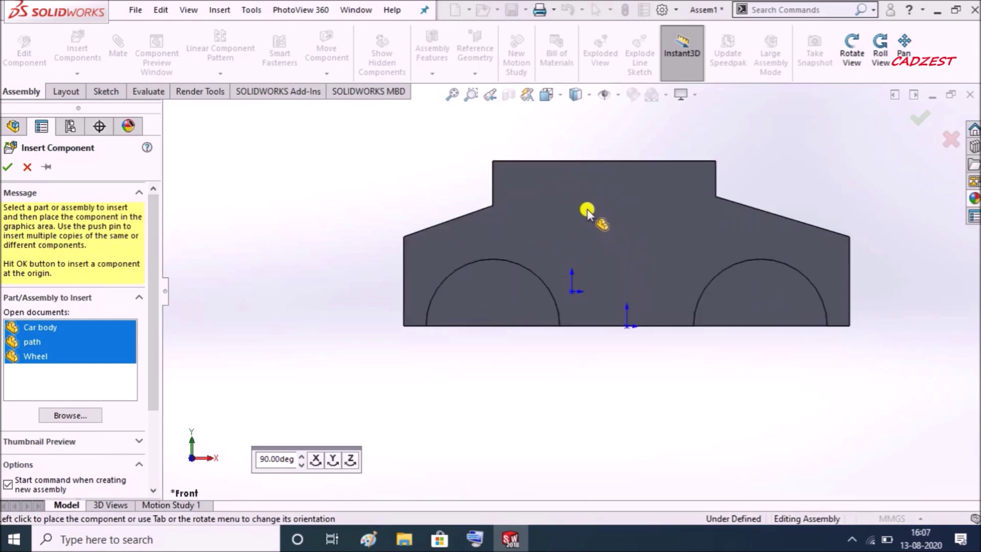
pyautogui.click(632, 345)
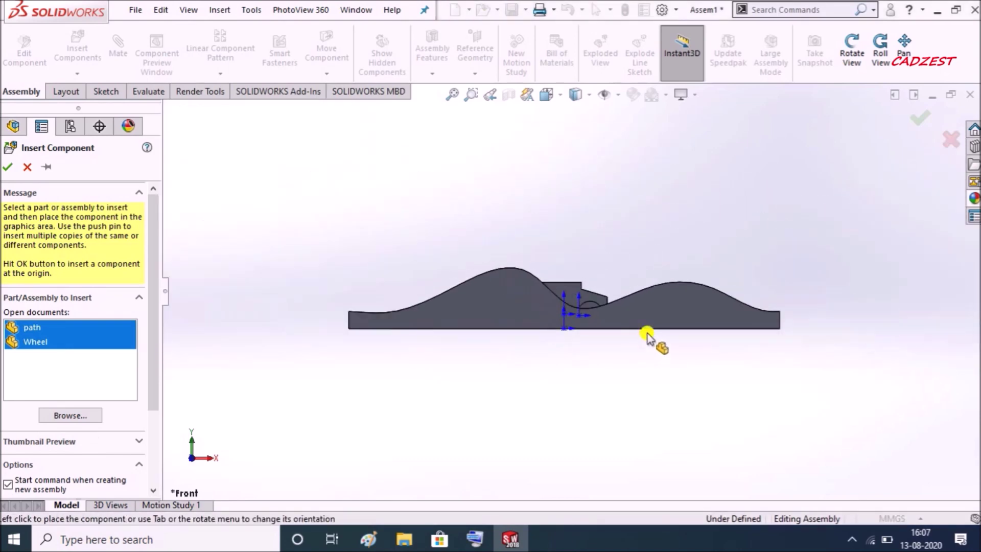
pyautogui.click(679, 357)
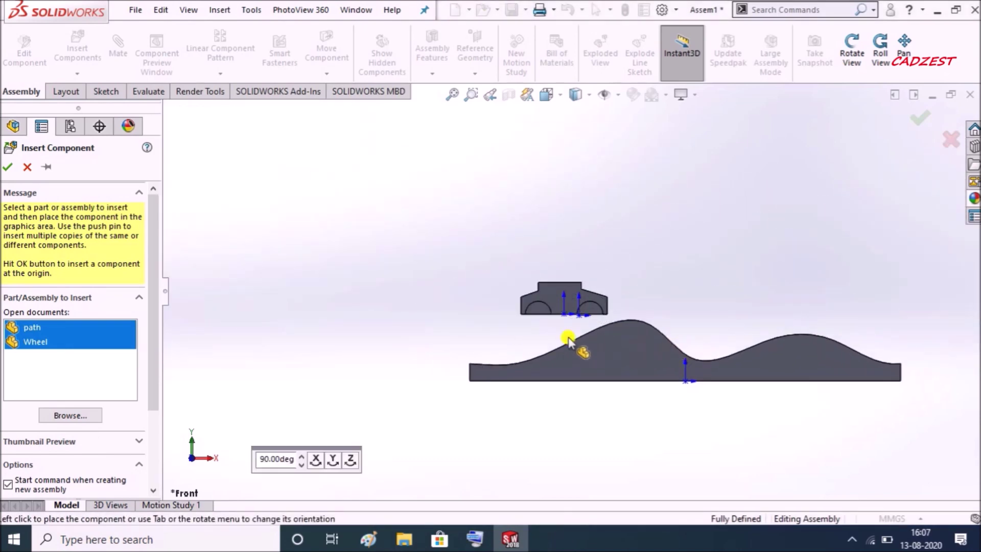
pyautogui.click(457, 282)
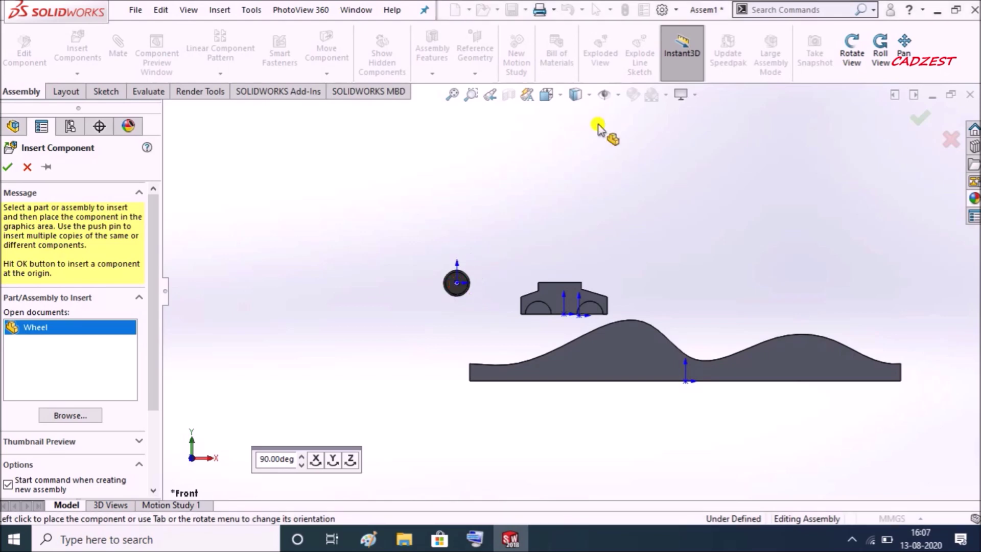
pyautogui.click(623, 97)
pyautogui.click(607, 175)
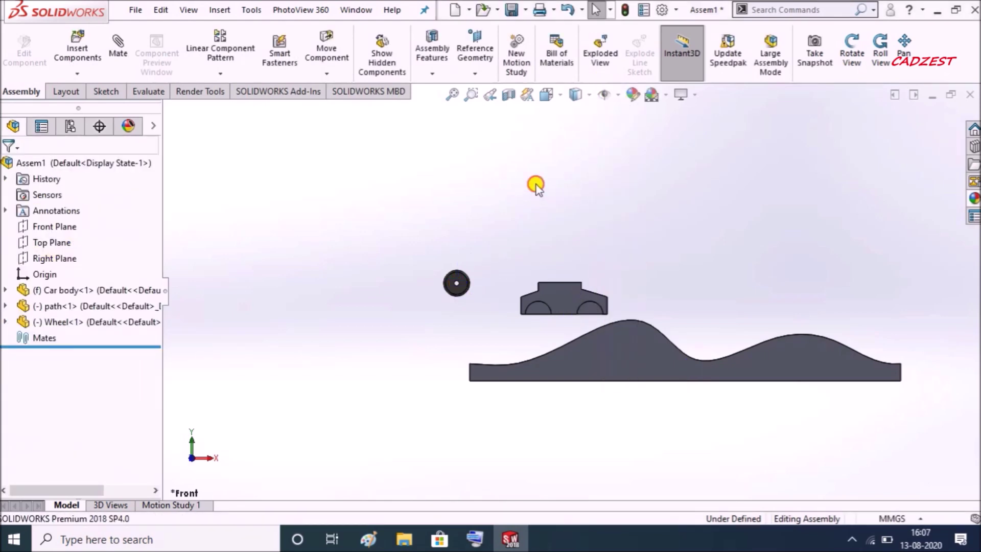
# Step: Mate the path's Front Plane coincident with the assembly's Front Plane
pyautogui.moveTo(646, 321); pyautogui.dragTo(627, 387, button='middle')
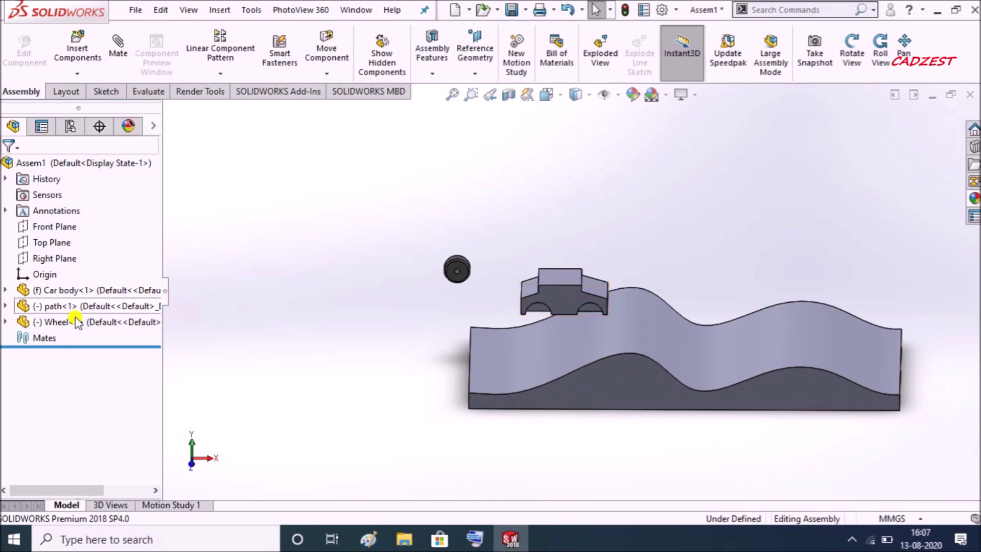
pyautogui.click(6, 306)
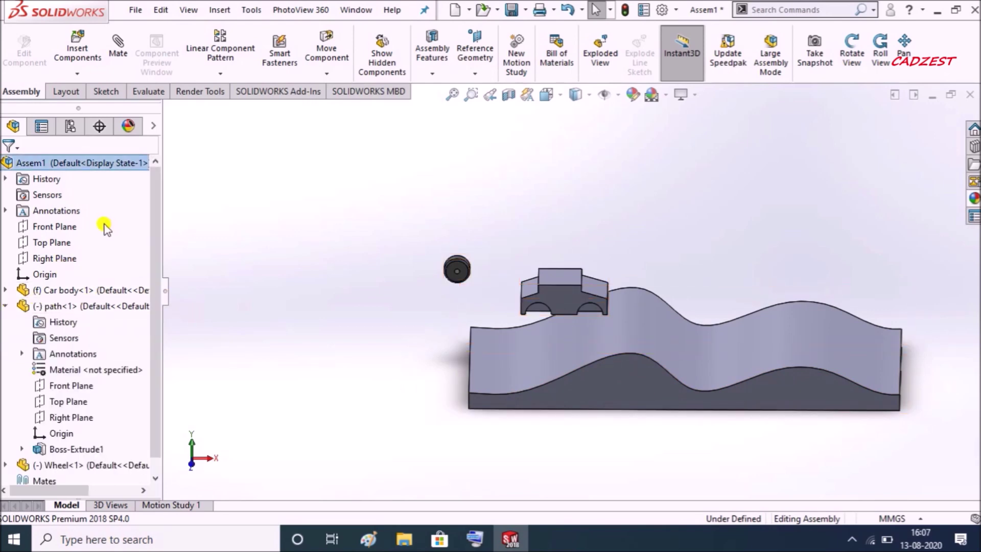
pyautogui.click(119, 52)
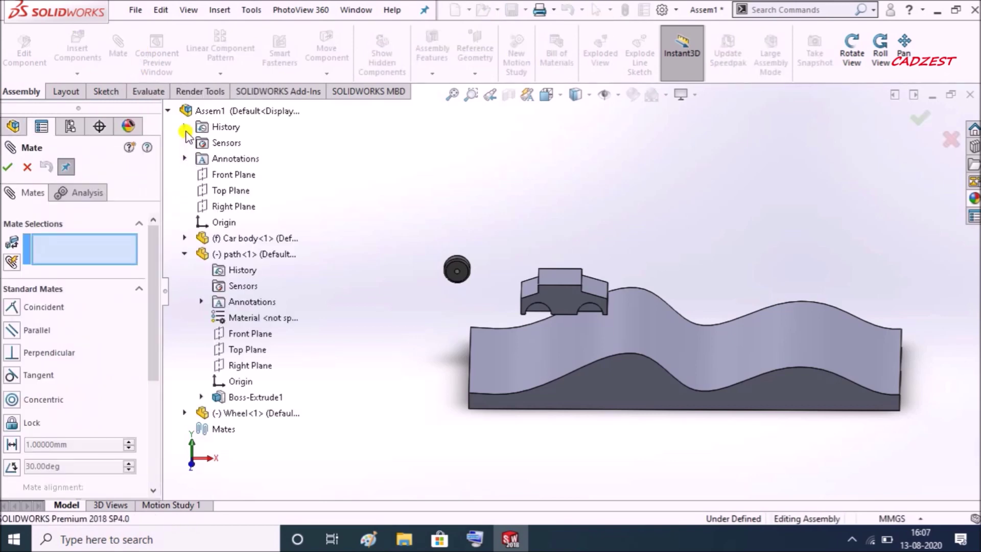
pyautogui.click(218, 178)
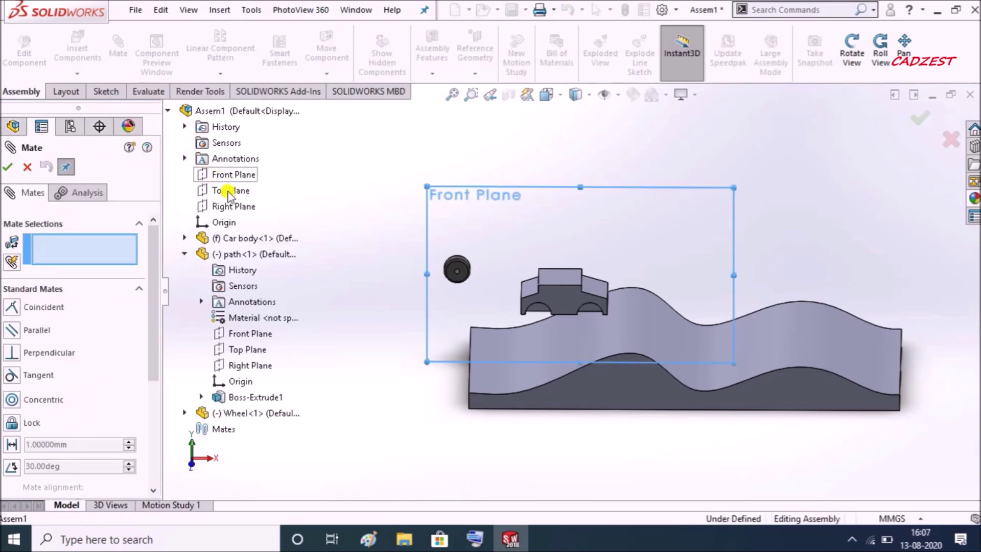
pyautogui.moveTo(373, 208); pyautogui.dragTo(407, 235, button='middle')
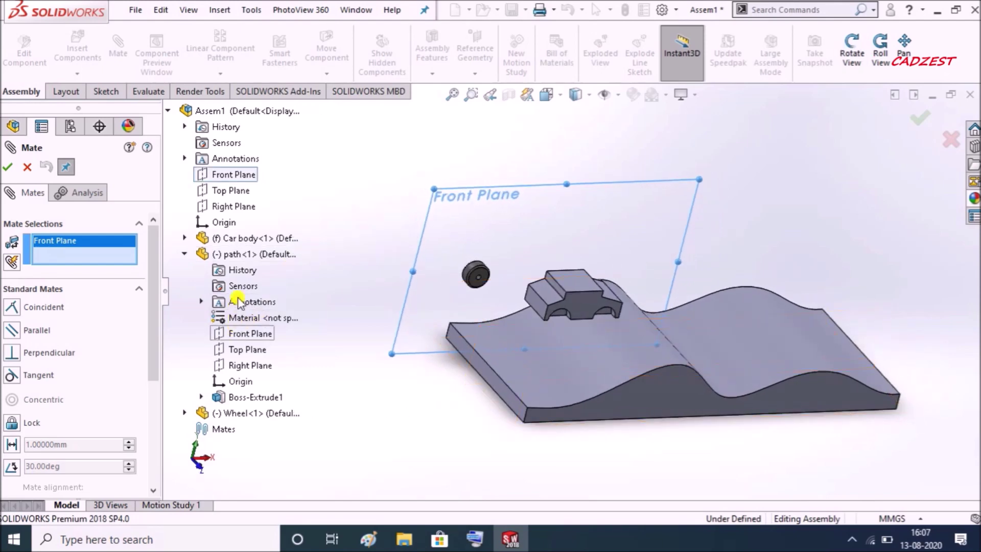
pyautogui.click(242, 333)
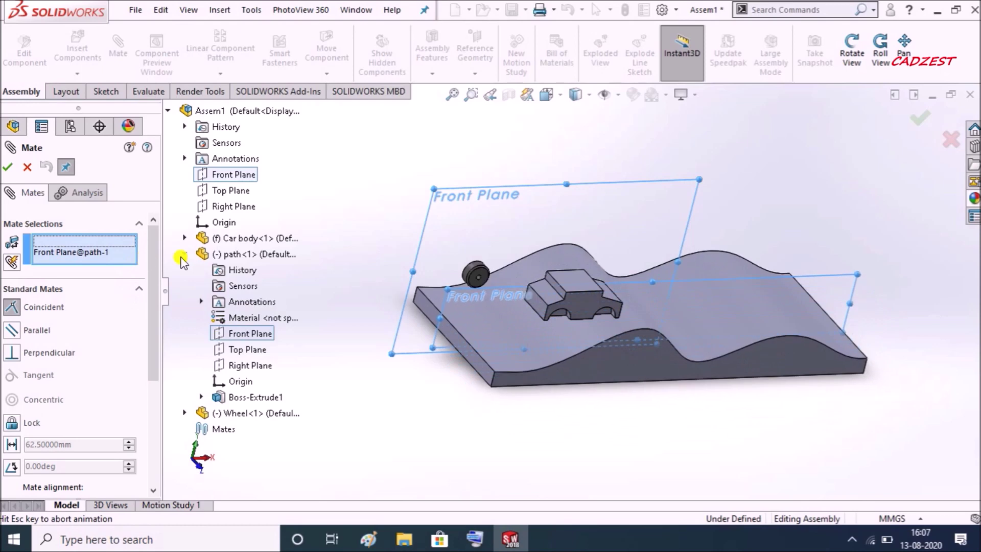
pyautogui.click(402, 268)
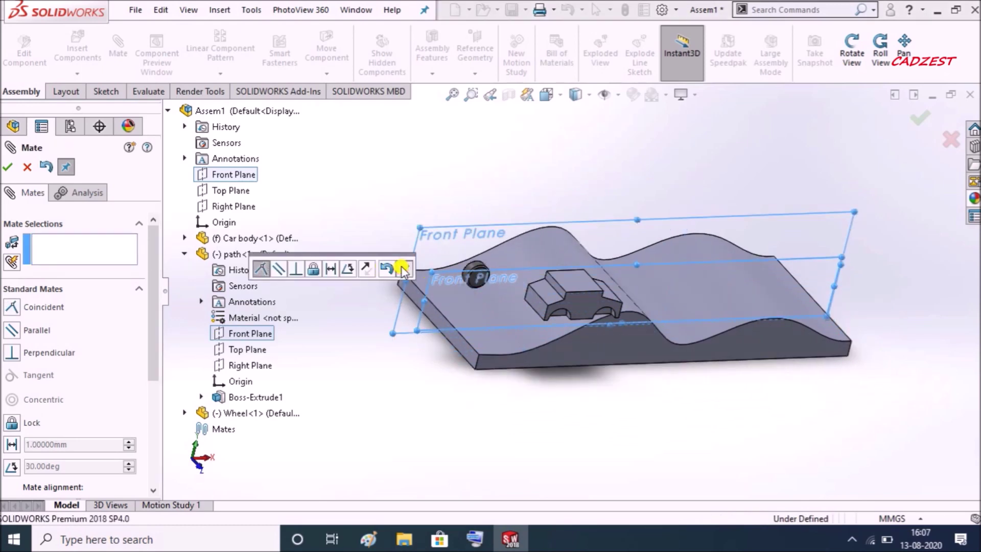
# Step: Mate the path's Right and Top Planes coincident with the assembly's, fully defining it
pyautogui.click(234, 207)
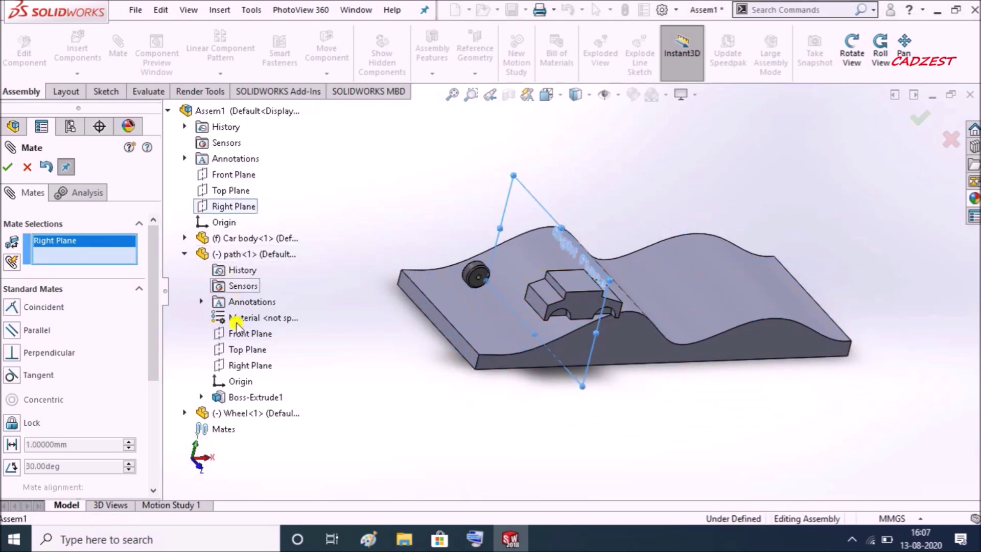
pyautogui.click(244, 365)
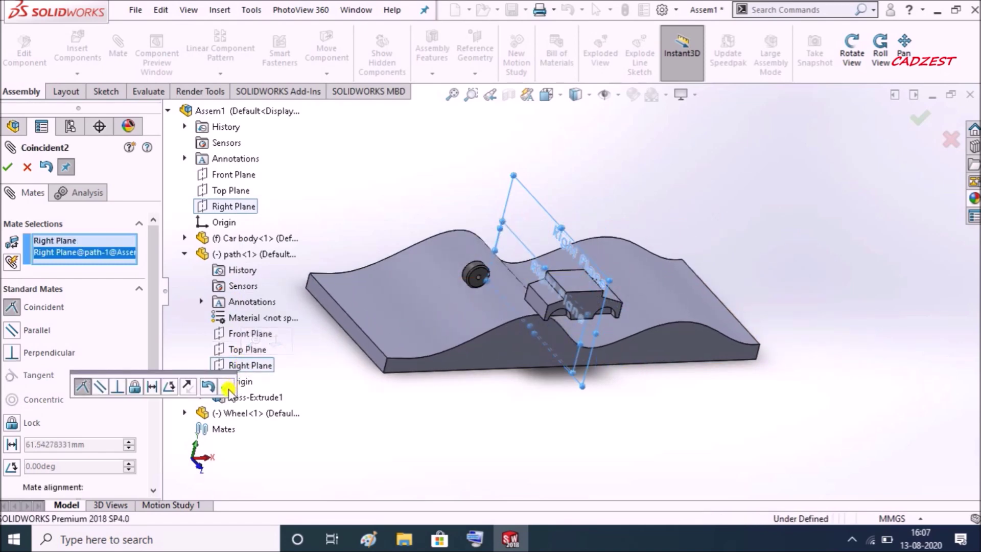
pyautogui.click(230, 386)
pyautogui.click(230, 190)
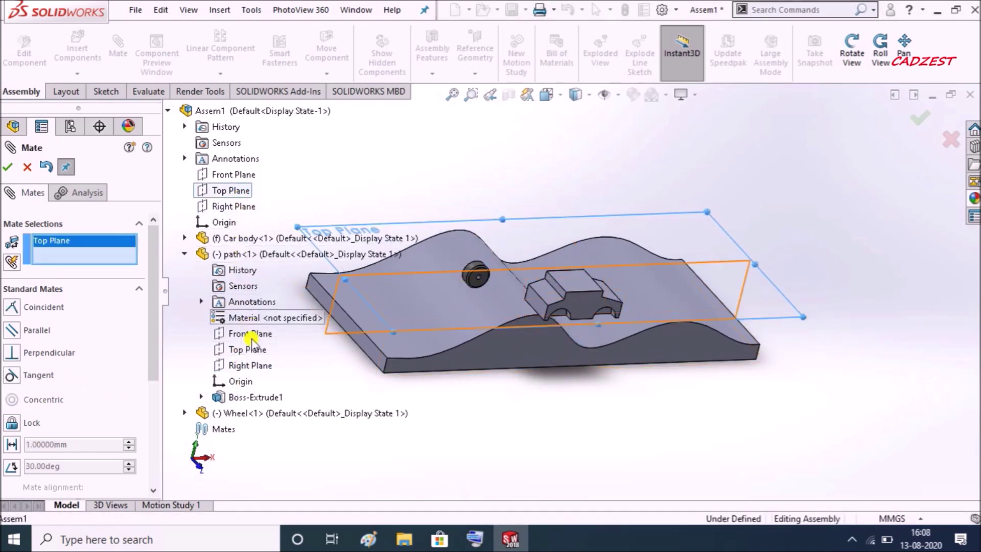
pyautogui.click(247, 350)
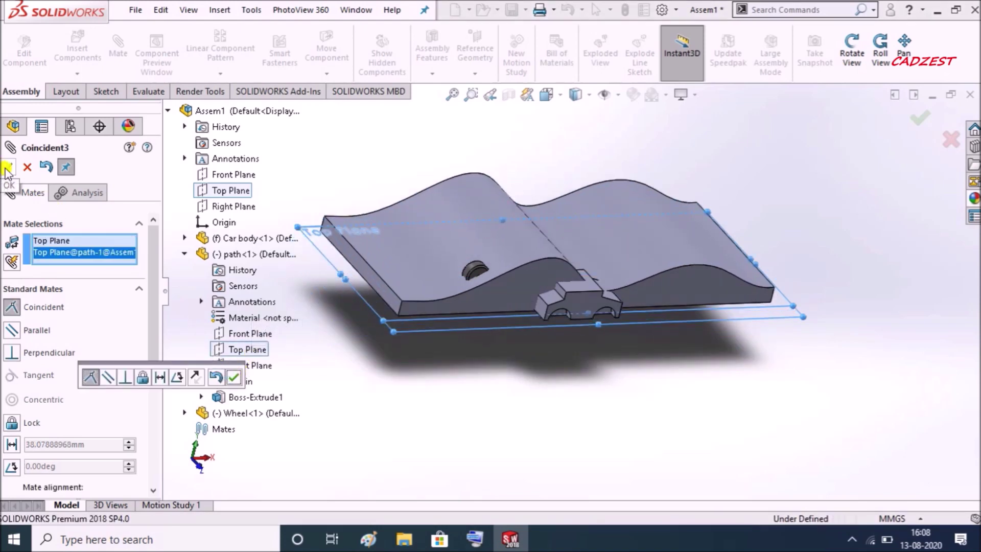
pyautogui.click(236, 378)
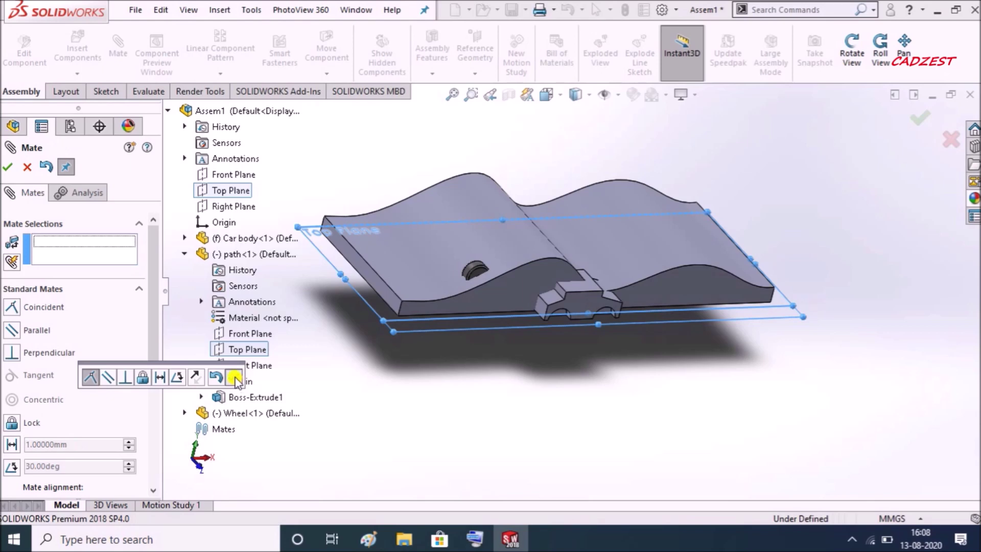
pyautogui.click(9, 166)
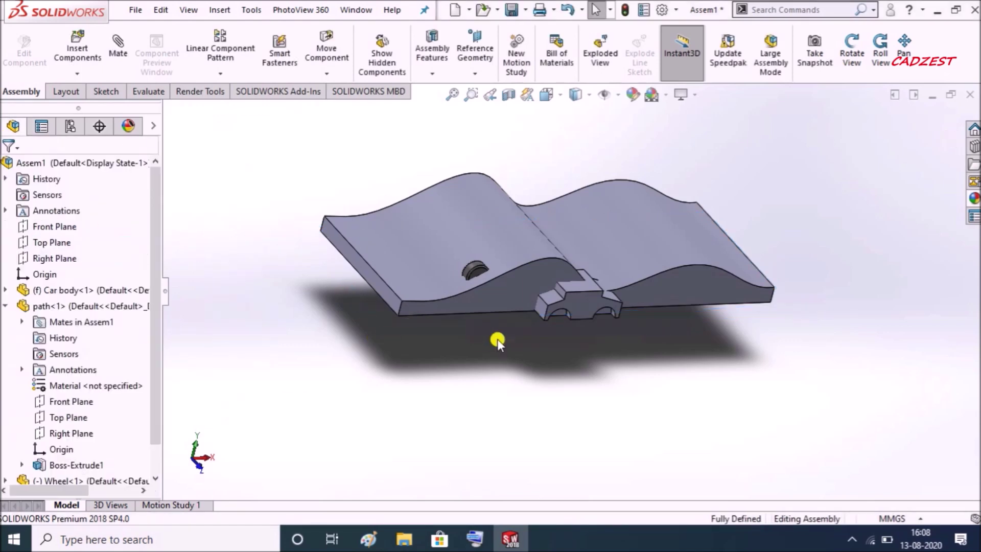
# Step: Float the fixed Car body and drag it off to the left of the wavy path
pyautogui.moveTo(574, 306); pyautogui.dragTo(529, 214)
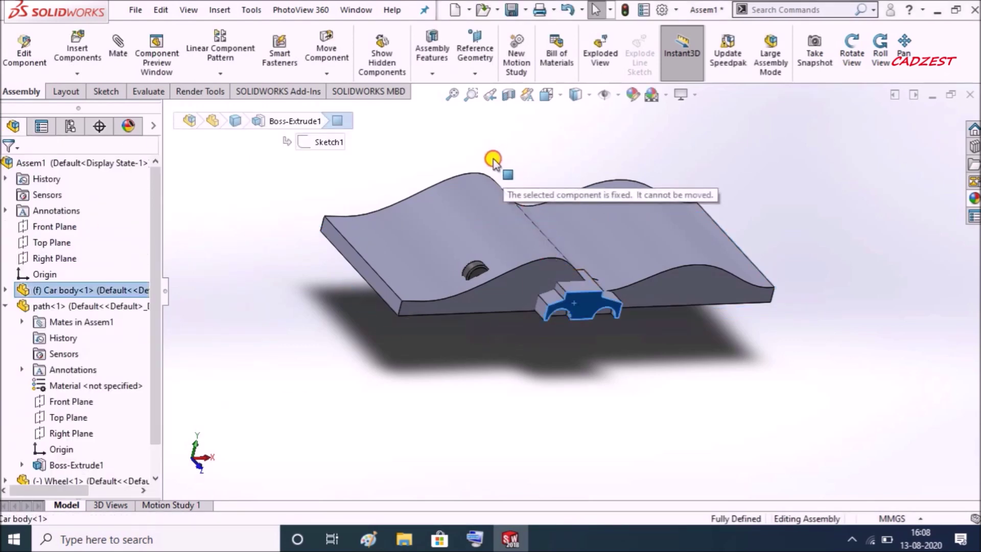
pyautogui.press('Escape')
pyautogui.rightClick(573, 319)
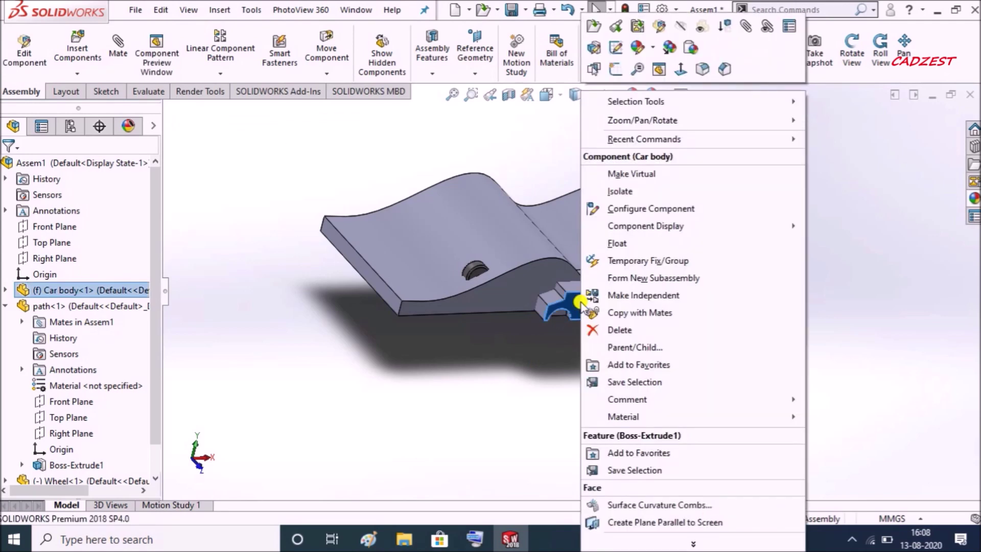
pyautogui.click(618, 243)
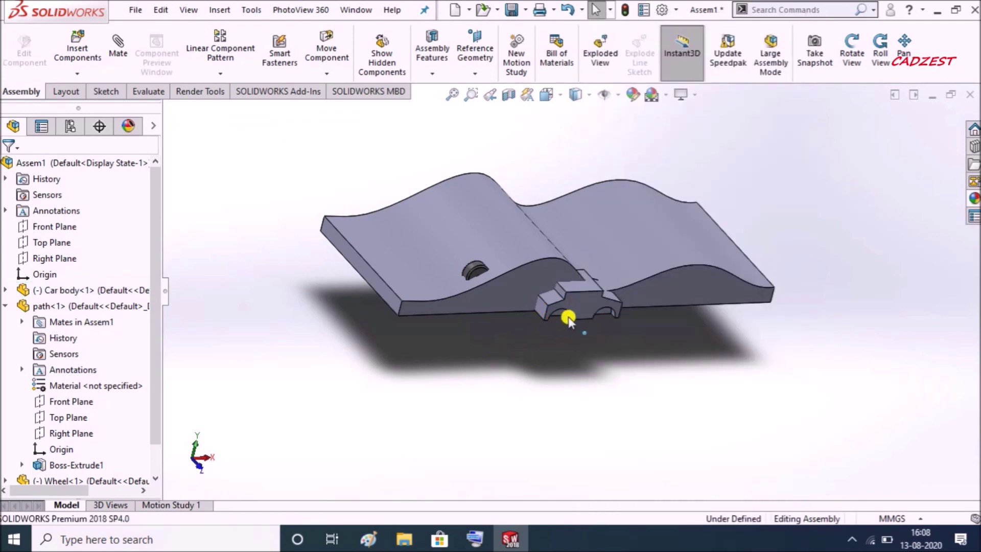
pyautogui.moveTo(565, 311)
pyautogui.mouseDown()
pyautogui.moveTo(456, 329)
pyautogui.moveTo(209, 192)
pyautogui.mouseUp()
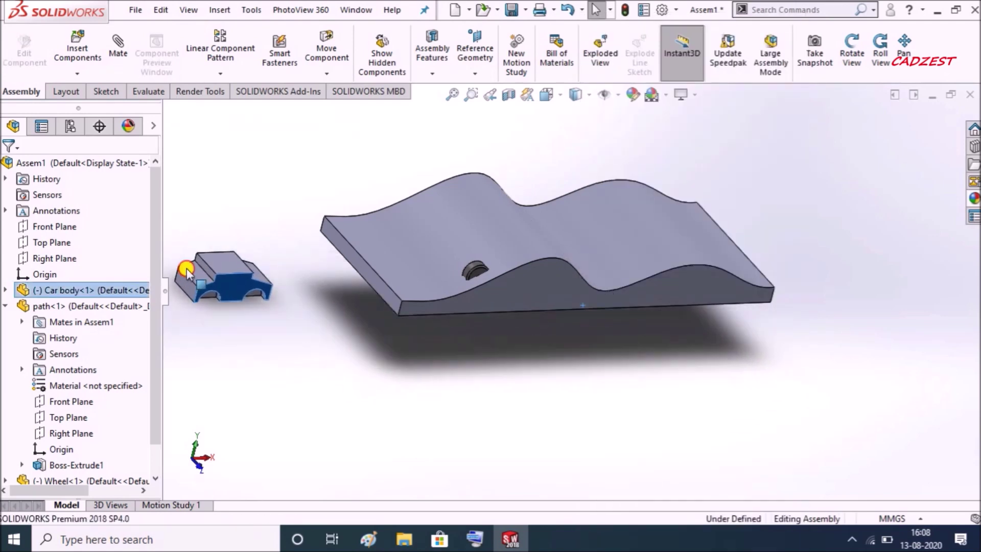
pyautogui.click(258, 257)
pyautogui.scroll(2, 263, 272)
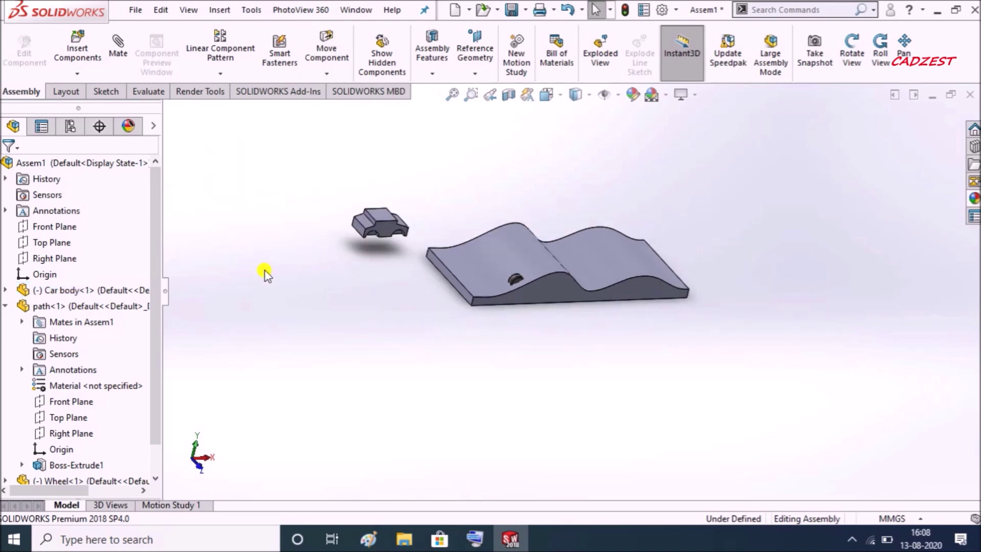
pyautogui.moveTo(263, 271); pyautogui.dragTo(456, 181, button='middle')
pyautogui.scroll(-3, 384, 230)
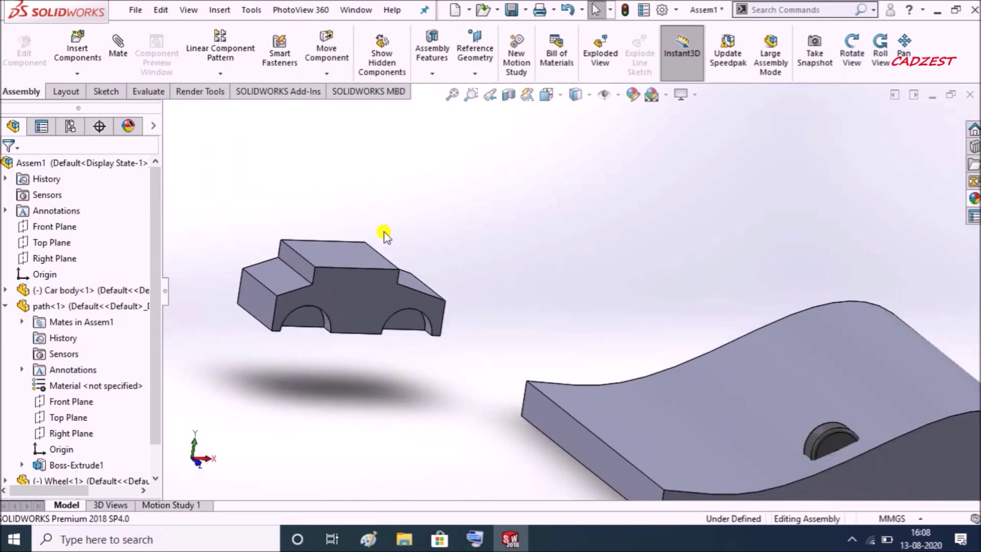
pyautogui.scroll(-2, 356, 317)
pyautogui.rightClick(356, 317)
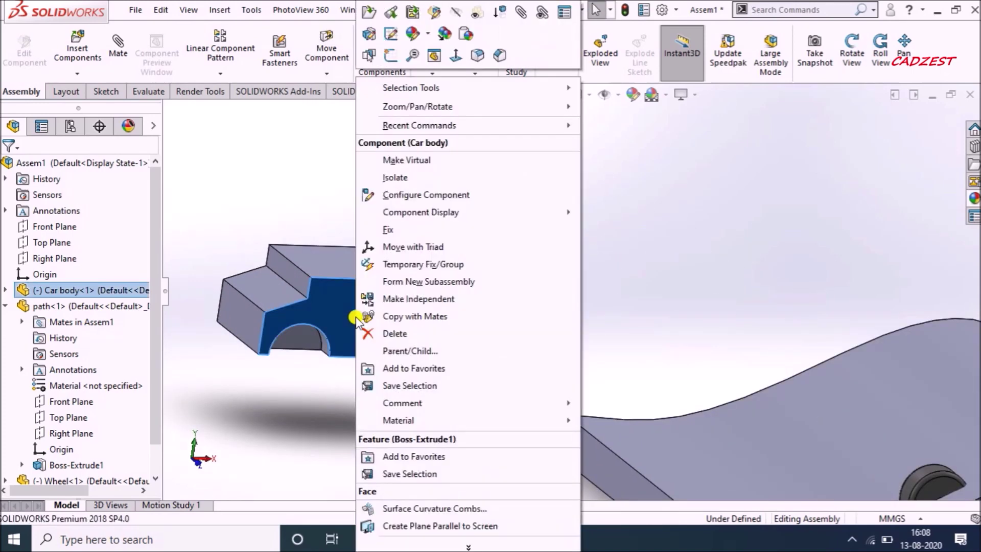
# Step: Recolour the whole car body from purple to a deep pink and apply it
pyautogui.click(426, 44)
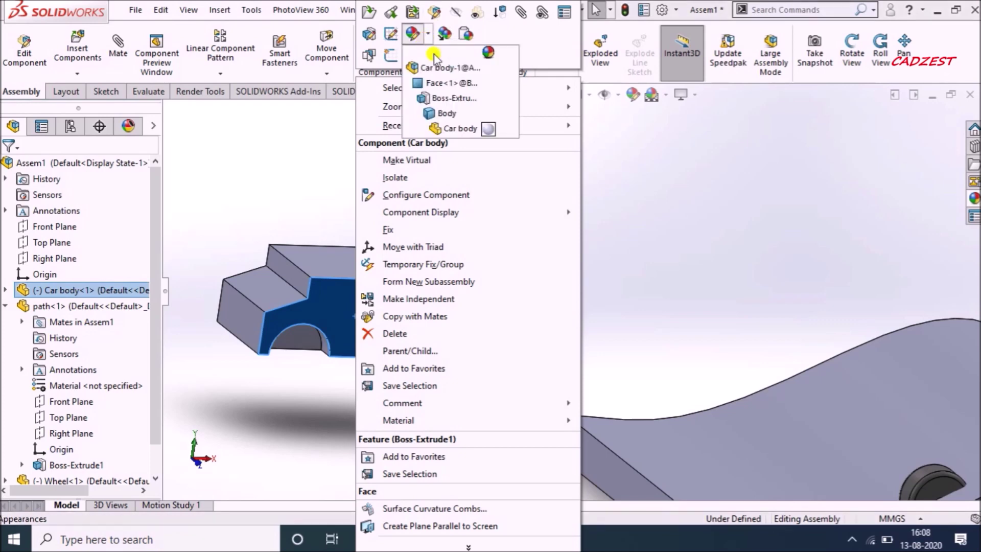
pyautogui.click(464, 114)
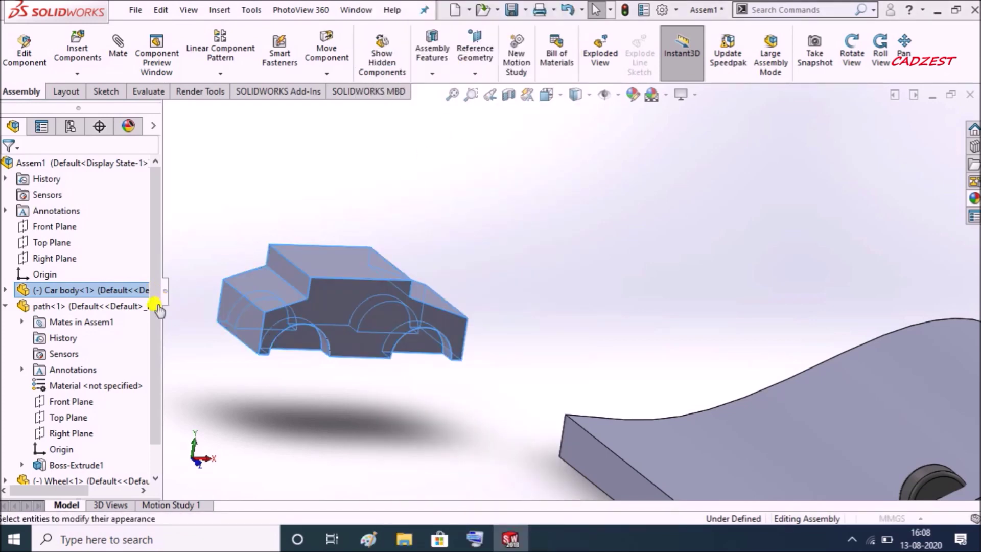
pyautogui.moveTo(156, 307); pyautogui.dragTo(150, 373)
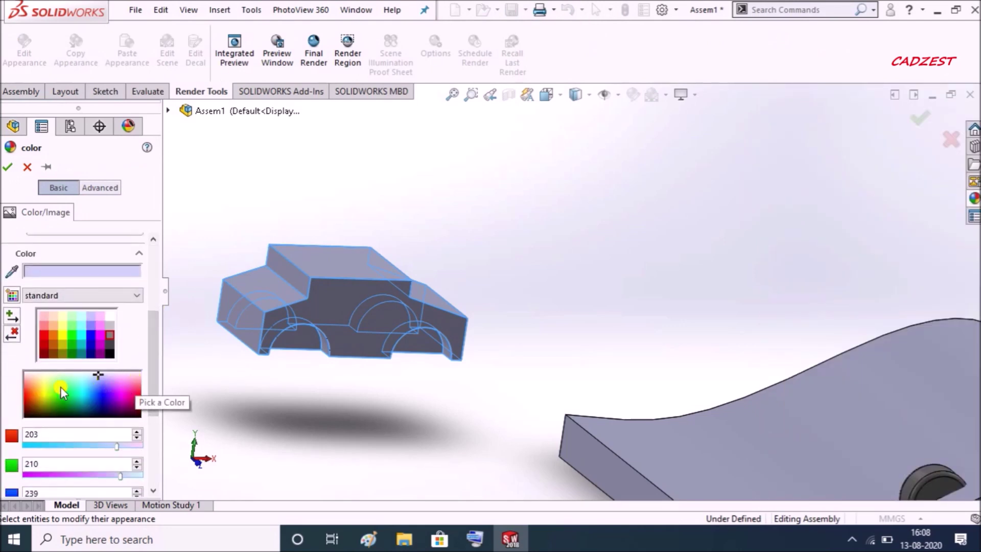
pyautogui.click(119, 387)
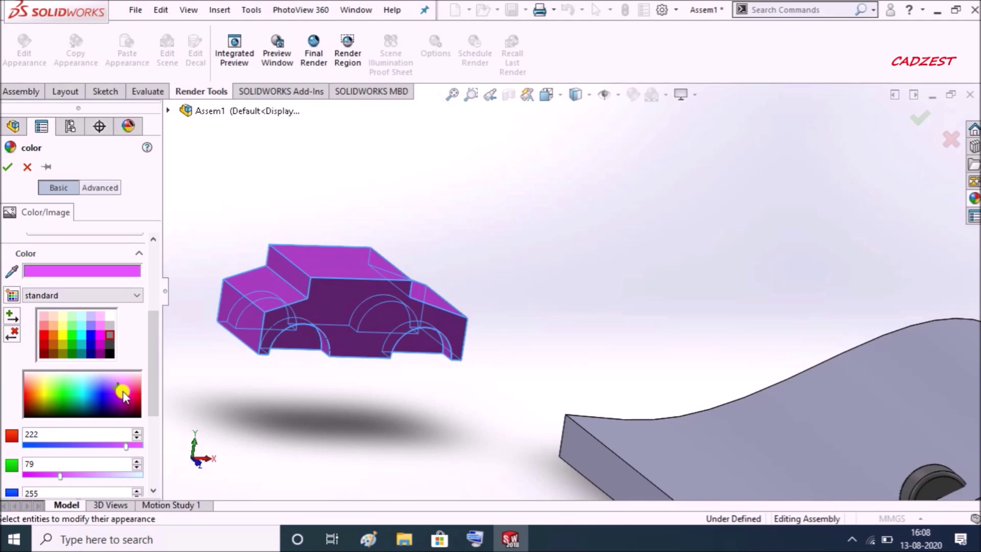
pyautogui.moveTo(122, 390); pyautogui.dragTo(134, 387)
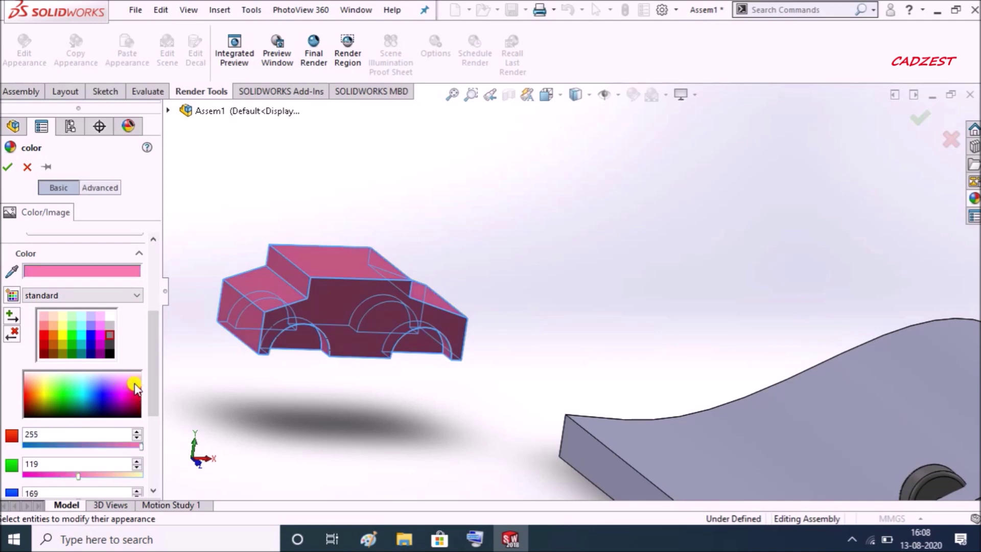
pyautogui.click(131, 390)
pyautogui.click(8, 169)
pyautogui.scroll(3, 464, 261)
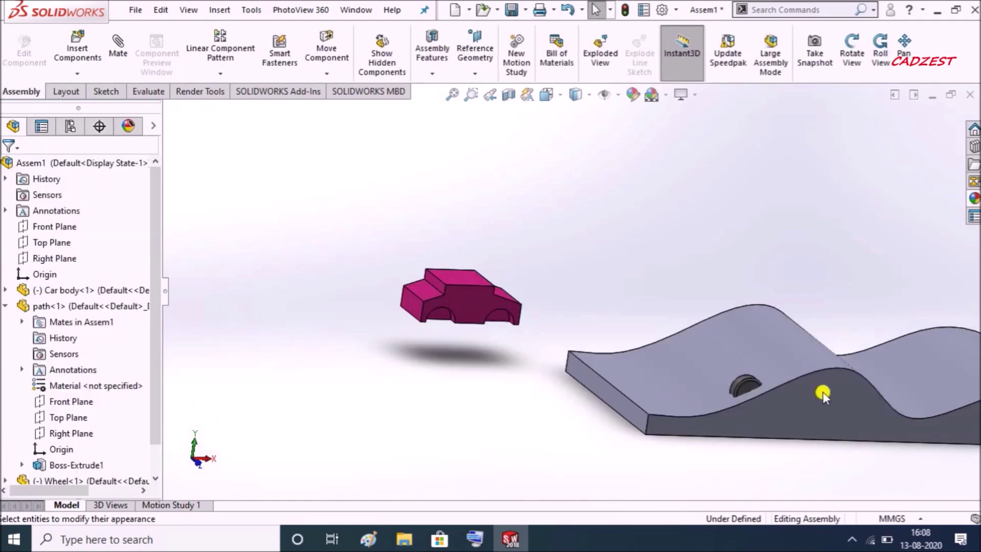
pyautogui.scroll(-2, 822, 392)
pyautogui.scroll(2, 502, 313)
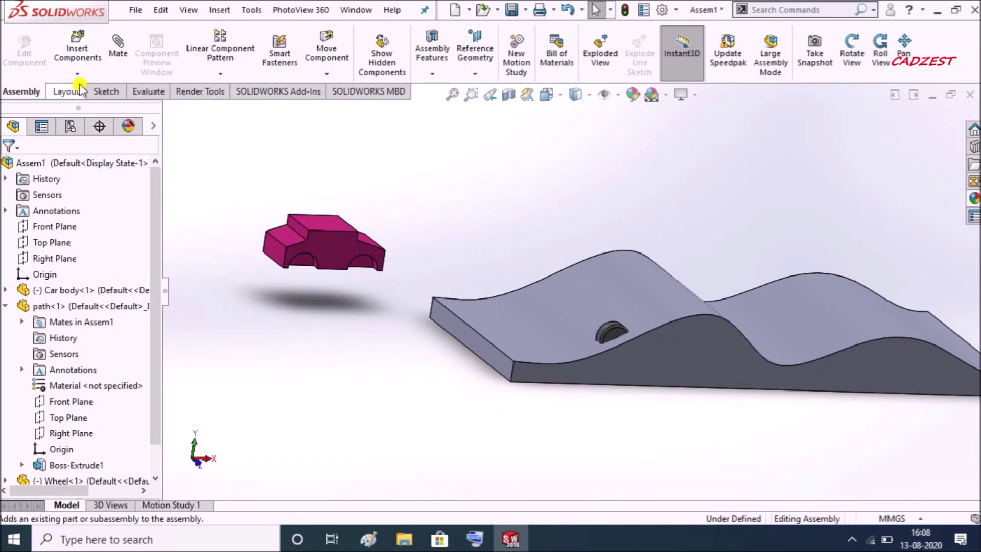
# Step: Mate the wheel's face coincident with the car body's side face
pyautogui.click(117, 48)
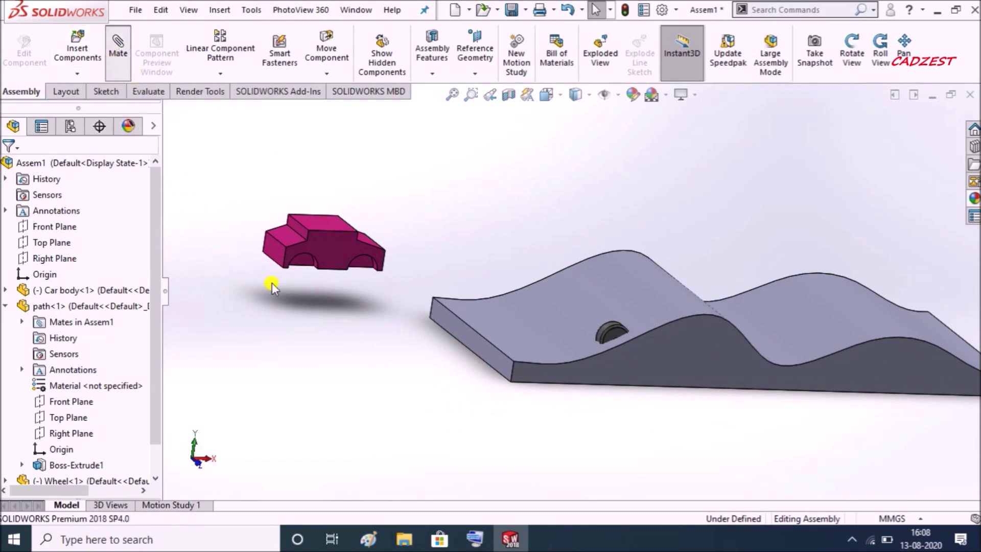
pyautogui.click(306, 262)
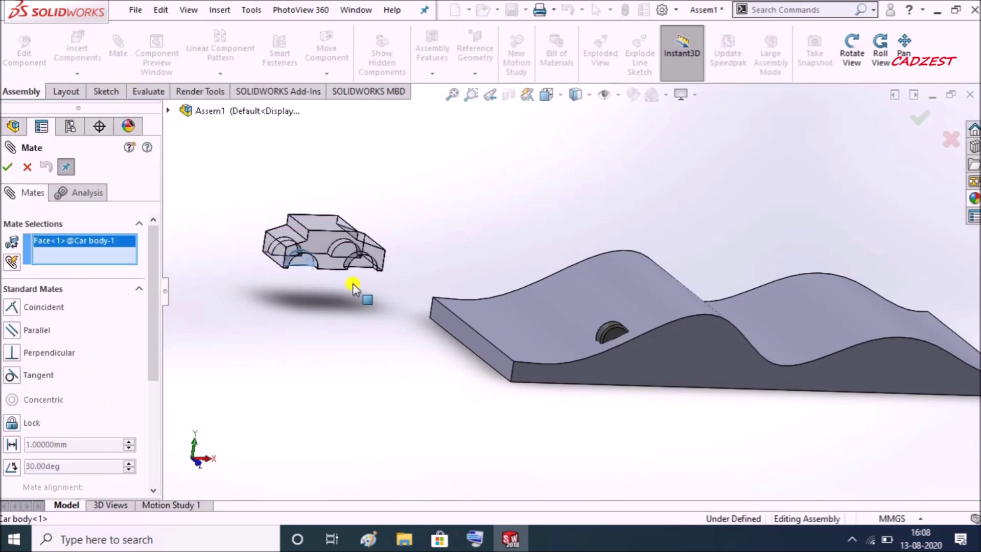
pyautogui.scroll(-2, 668, 349)
pyautogui.scroll(-2, 576, 303)
pyautogui.moveTo(611, 341)
pyautogui.mouseDown(button='middle')
pyautogui.moveTo(635, 402)
pyautogui.moveTo(585, 368)
pyautogui.mouseUp(button='middle')
pyautogui.scroll(-2, 500, 249)
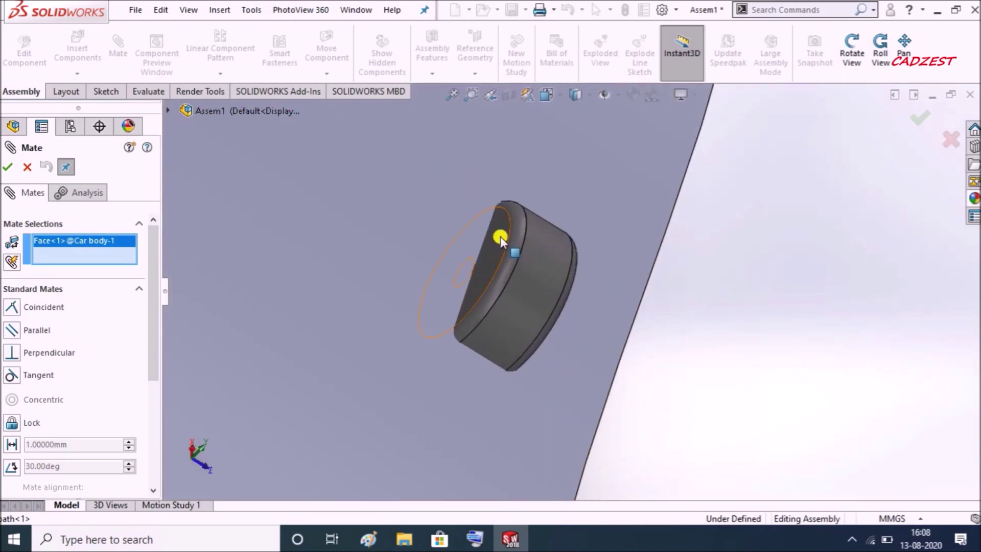
pyautogui.click(500, 237)
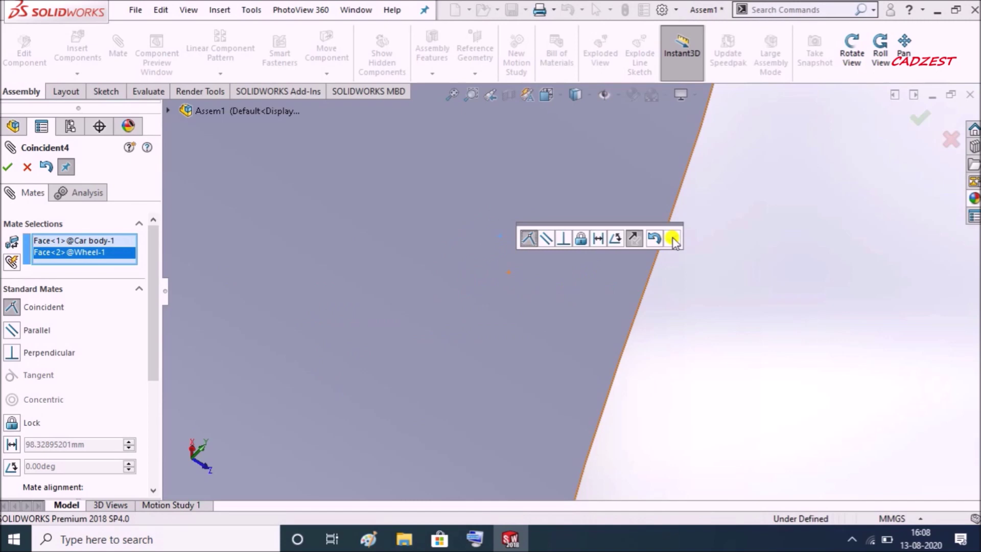
pyautogui.click(677, 239)
pyautogui.scroll(3, 619, 284)
pyautogui.scroll(3, 613, 299)
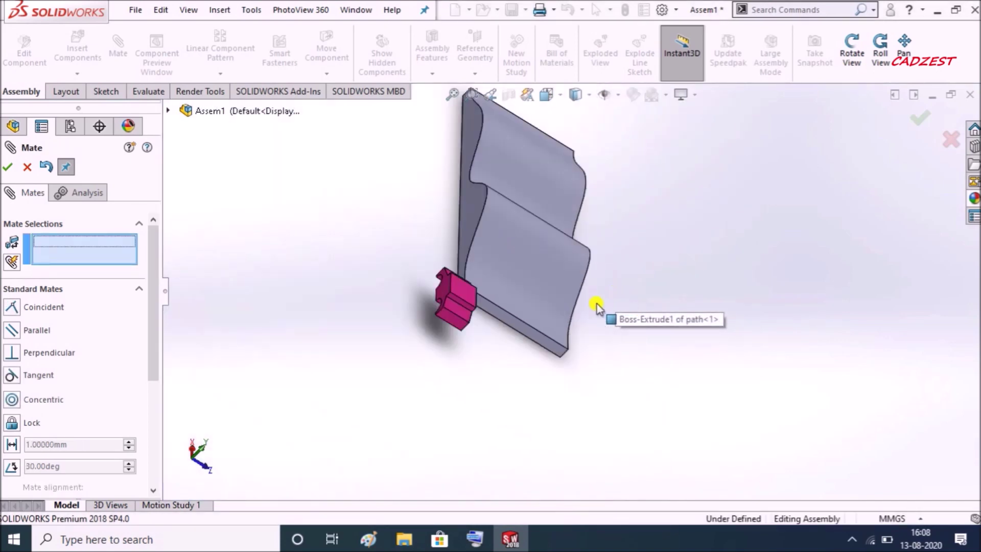
# Step: Mate the wheel concentric with the front wheel arch and finish mating
pyautogui.moveTo(596, 307); pyautogui.dragTo(514, 254, button='middle')
pyautogui.scroll(-3, 362, 291)
pyautogui.scroll(-2, 352, 280)
pyautogui.scroll(-2, 347, 274)
pyautogui.scroll(-3, 347, 275)
pyautogui.scroll(-3, 405, 278)
pyautogui.moveTo(390, 260); pyautogui.dragTo(362, 245, button='middle')
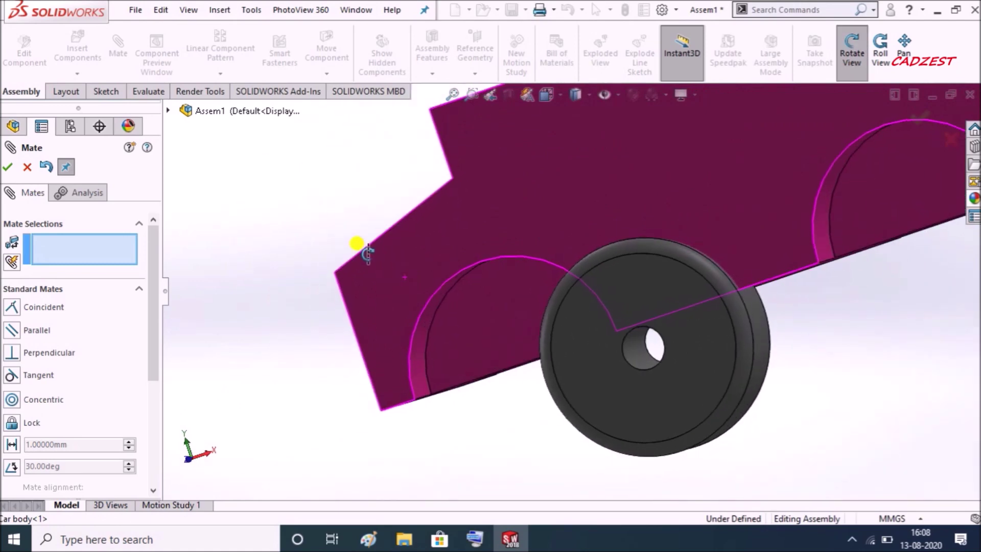
pyautogui.click(432, 315)
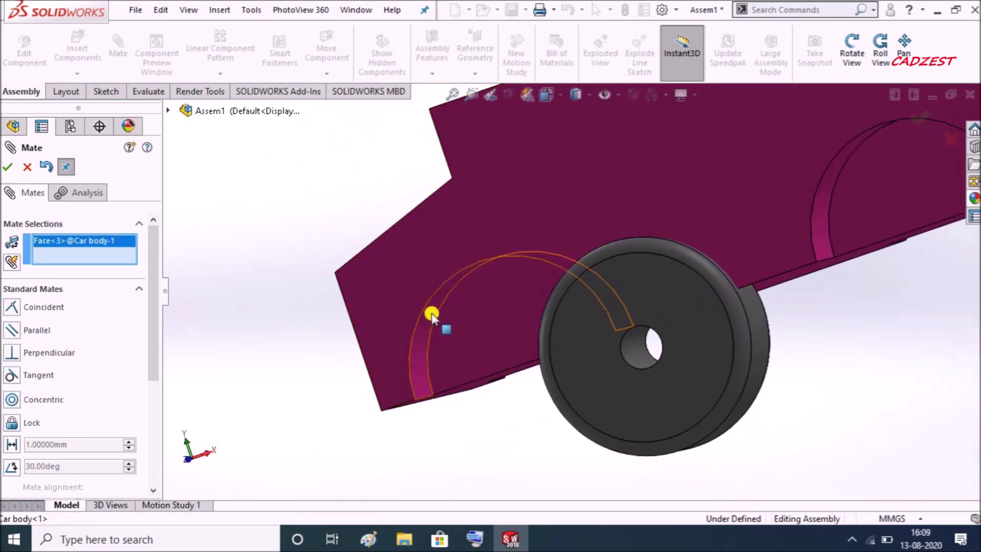
pyautogui.click(745, 297)
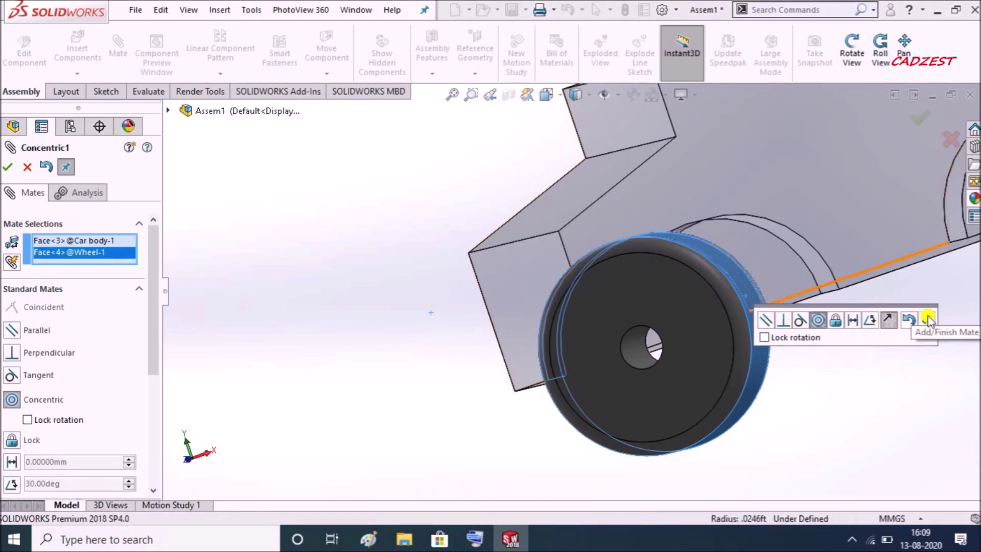
pyautogui.moveTo(639, 259)
pyautogui.mouseDown(button='middle')
pyautogui.moveTo(674, 285)
pyautogui.moveTo(664, 270)
pyautogui.moveTo(705, 268)
pyautogui.moveTo(672, 266)
pyautogui.mouseUp(button='middle')
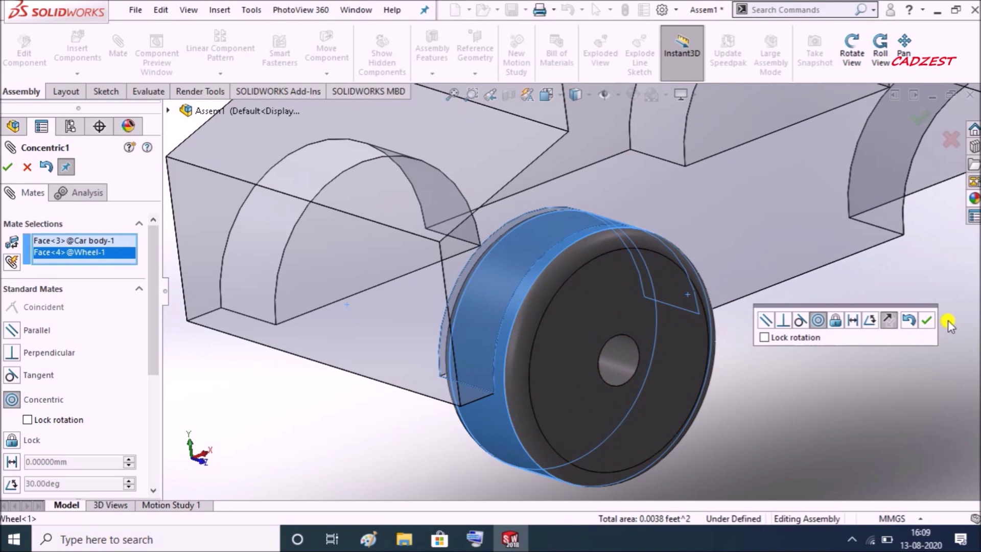
pyautogui.click(932, 322)
pyautogui.scroll(5, 499, 291)
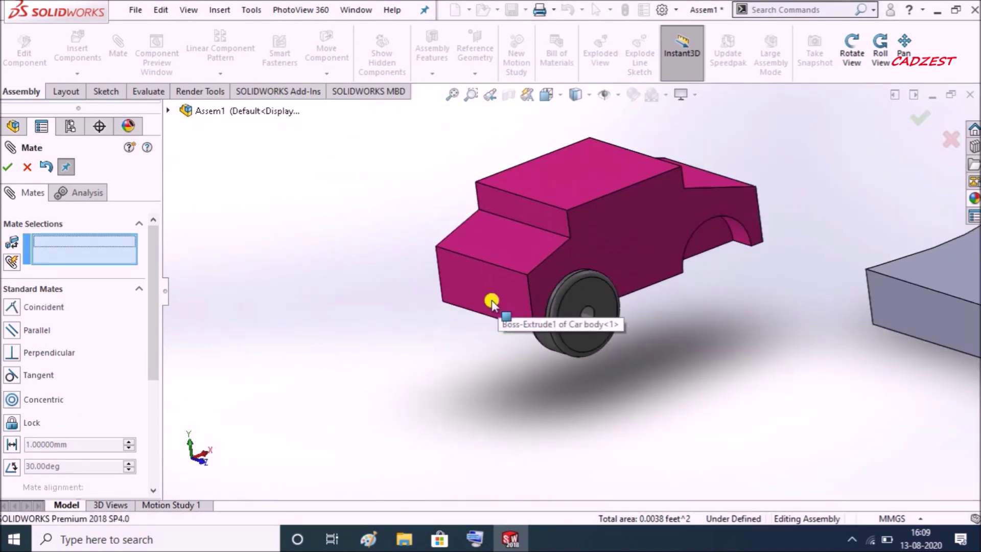
pyautogui.moveTo(491, 300); pyautogui.dragTo(452, 277, button='middle')
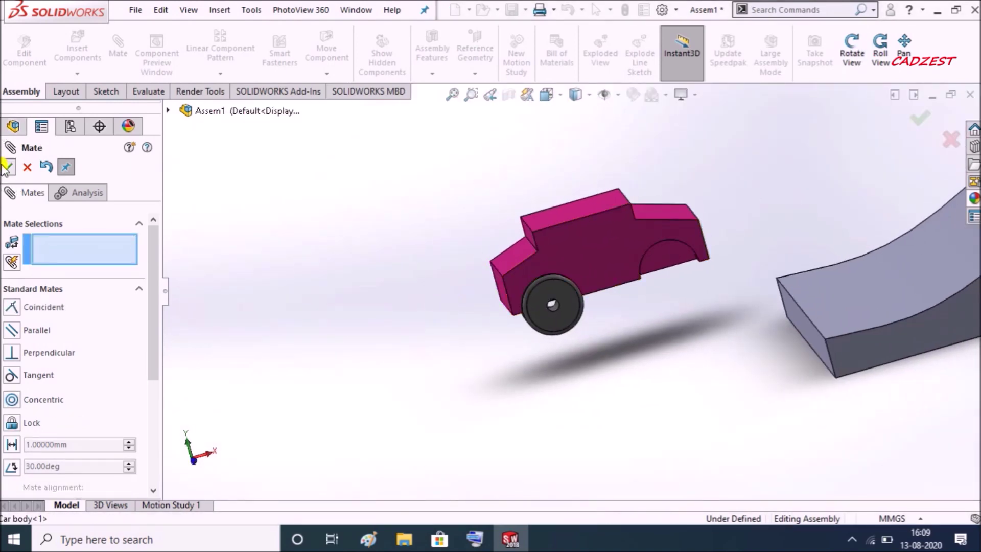
pyautogui.click(6, 167)
pyautogui.scroll(-3, 696, 247)
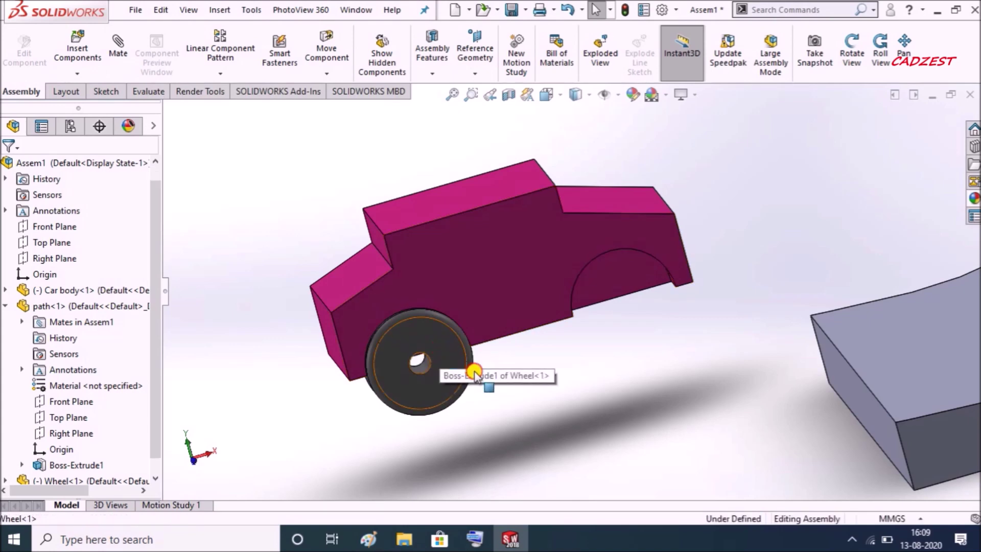
# Step: Copy a second wheel and mate its face coincident with the car body's side
pyautogui.moveTo(460, 365); pyautogui.dragTo(678, 391)
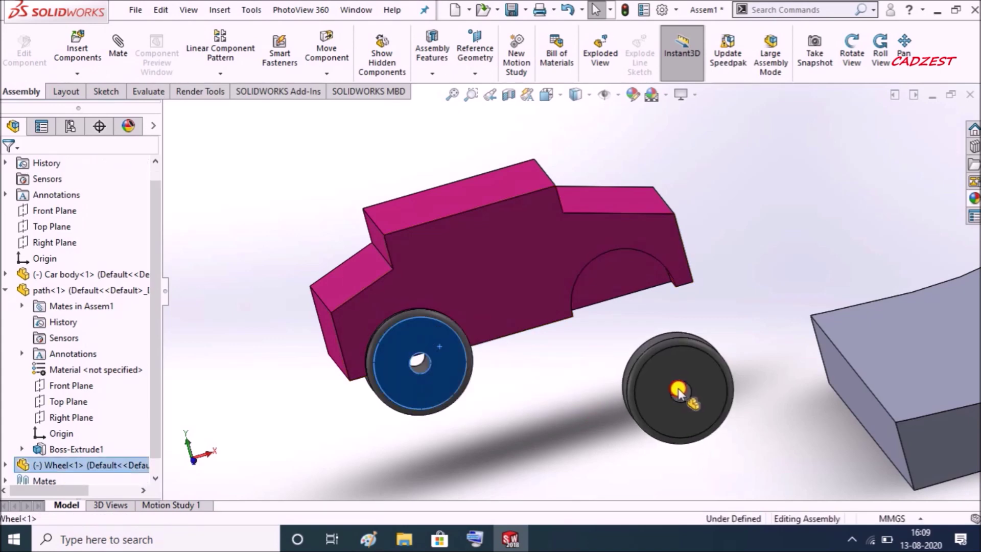
pyautogui.click(543, 388)
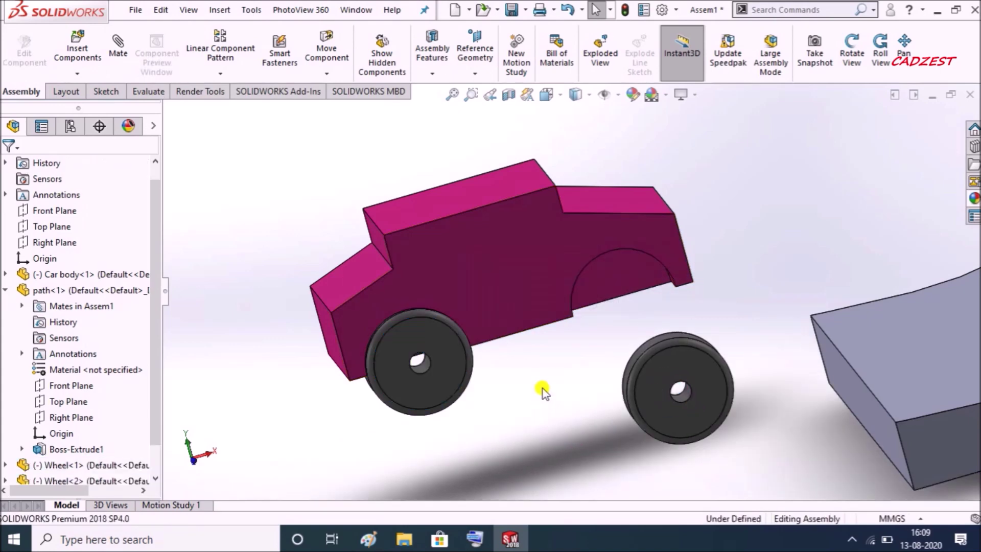
pyautogui.click(117, 50)
pyautogui.click(632, 282)
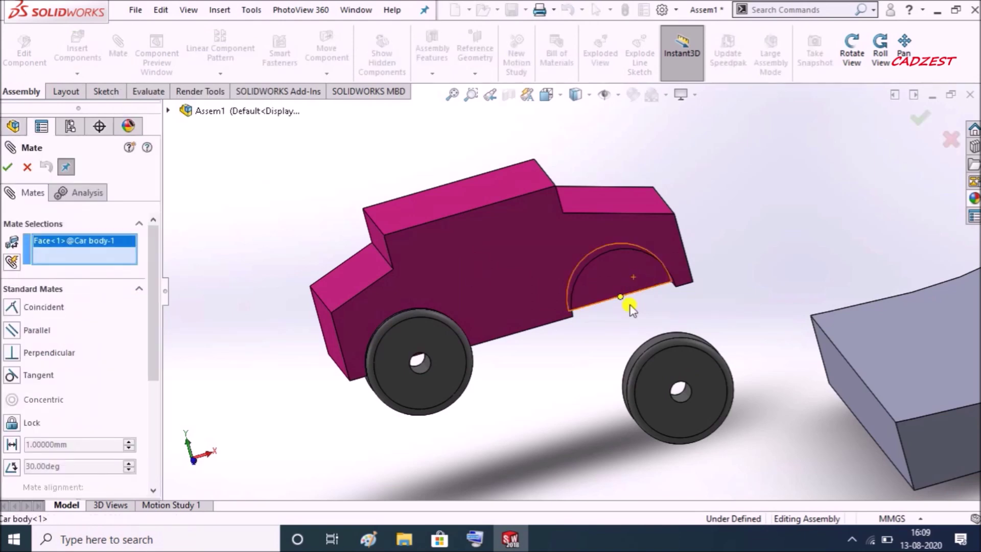
pyautogui.moveTo(631, 300)
pyautogui.mouseDown(button='middle')
pyautogui.moveTo(728, 417)
pyautogui.moveTo(572, 405)
pyautogui.mouseUp(button='middle')
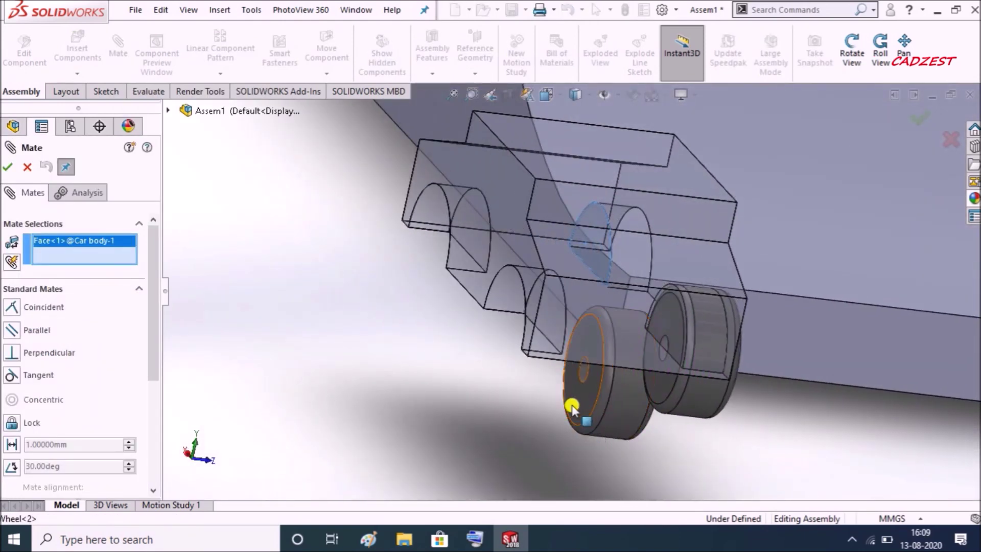
pyautogui.click(578, 405)
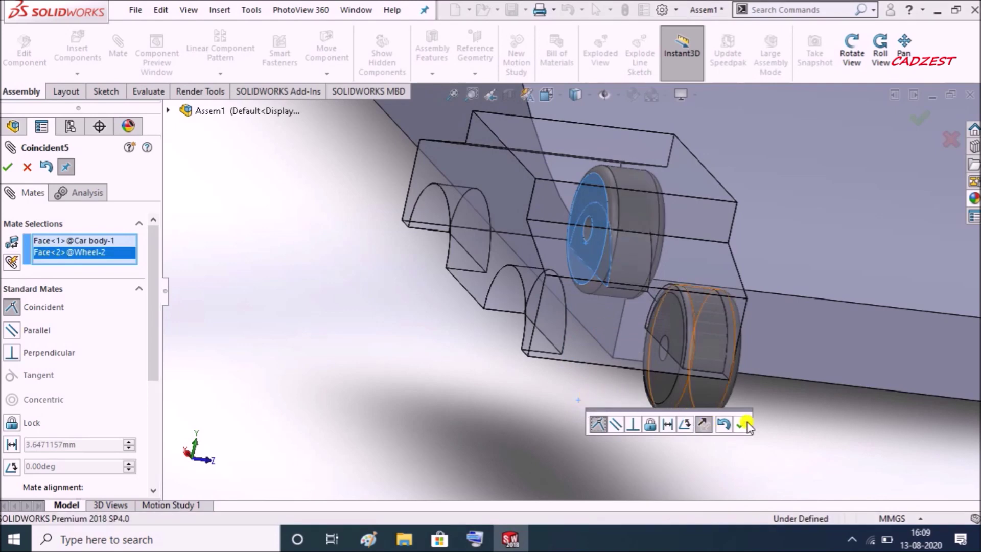
pyautogui.click(712, 426)
# Step: Mate the second wheel concentric with the rear wheel arch and finish mating
pyautogui.moveTo(486, 361); pyautogui.dragTo(335, 322, button='middle')
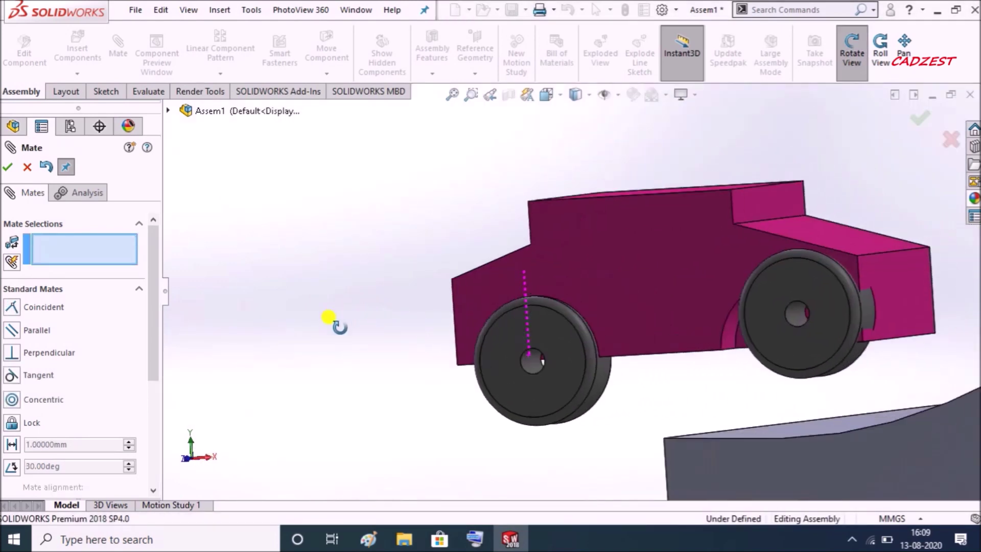
pyautogui.scroll(-3, 628, 329)
pyautogui.click(543, 303)
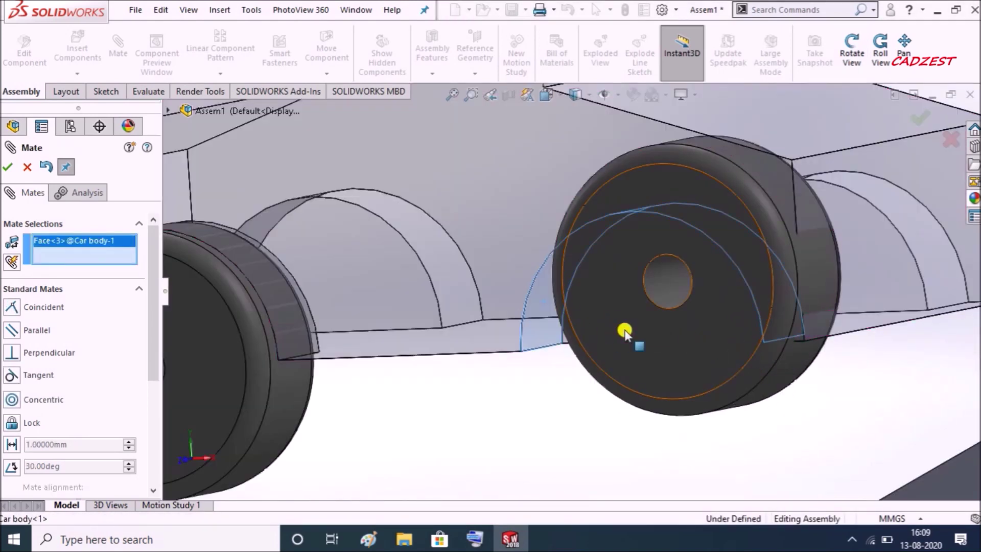
pyautogui.scroll(3, 658, 310)
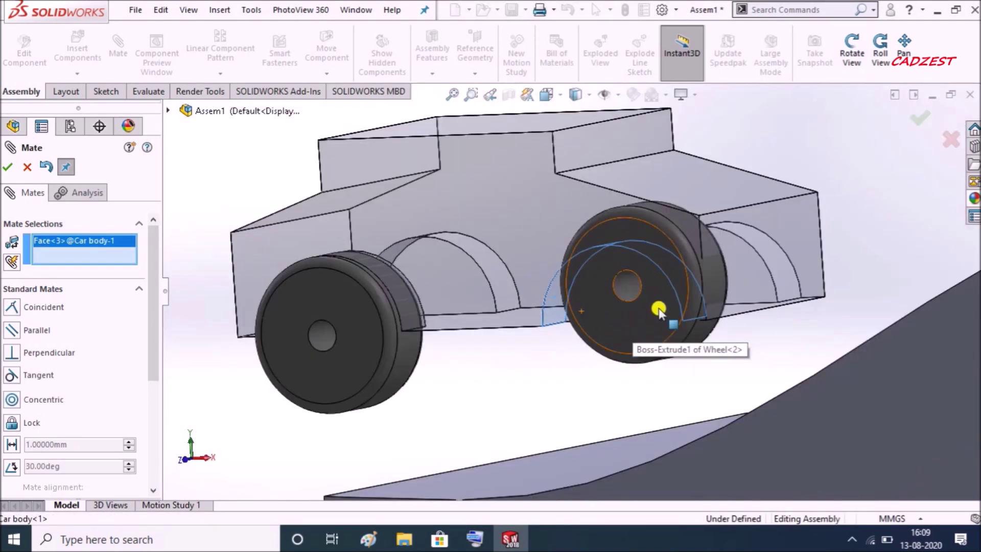
pyautogui.click(699, 342)
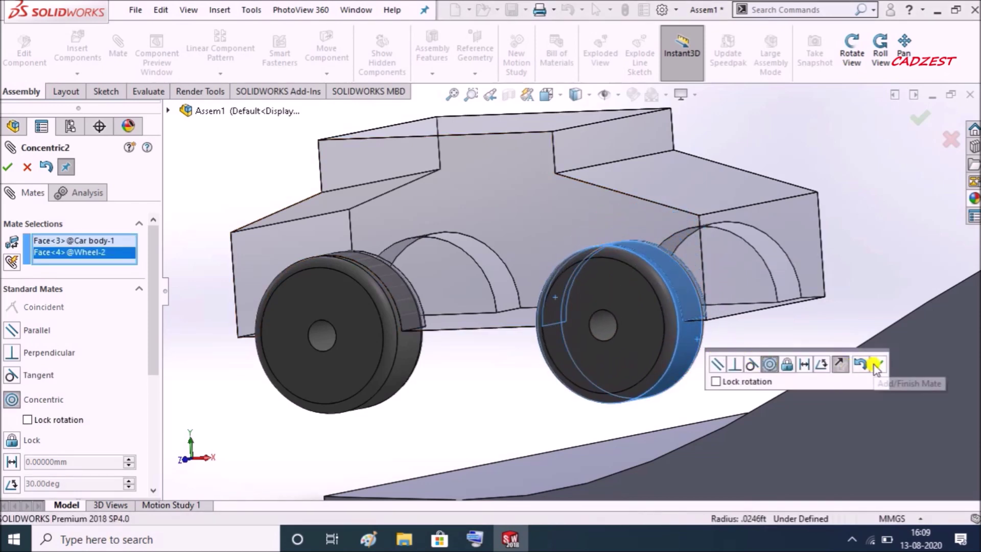
pyautogui.click(876, 366)
pyautogui.scroll(5, 534, 321)
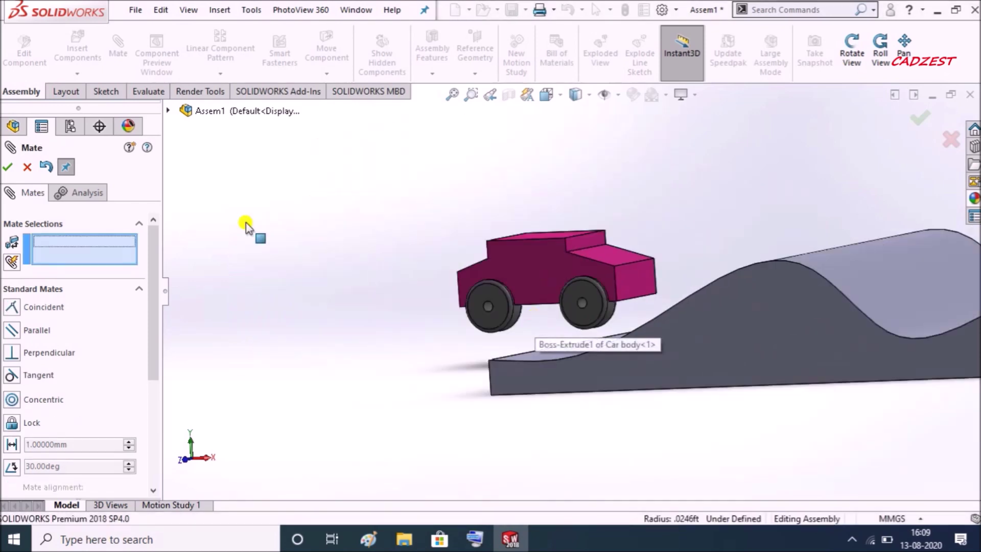
pyautogui.click(10, 164)
pyautogui.moveTo(829, 256); pyautogui.dragTo(618, 284, button='middle')
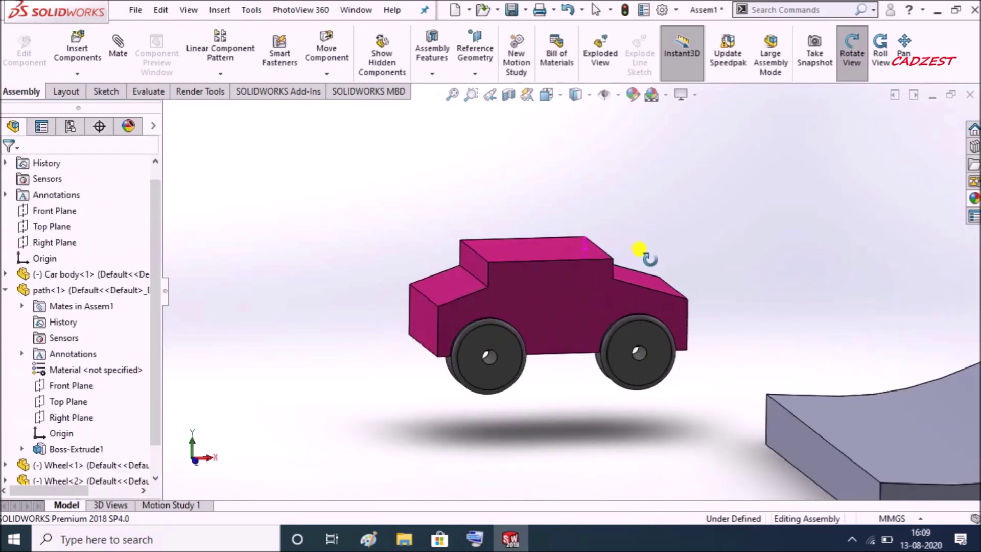
pyautogui.scroll(-3, 652, 292)
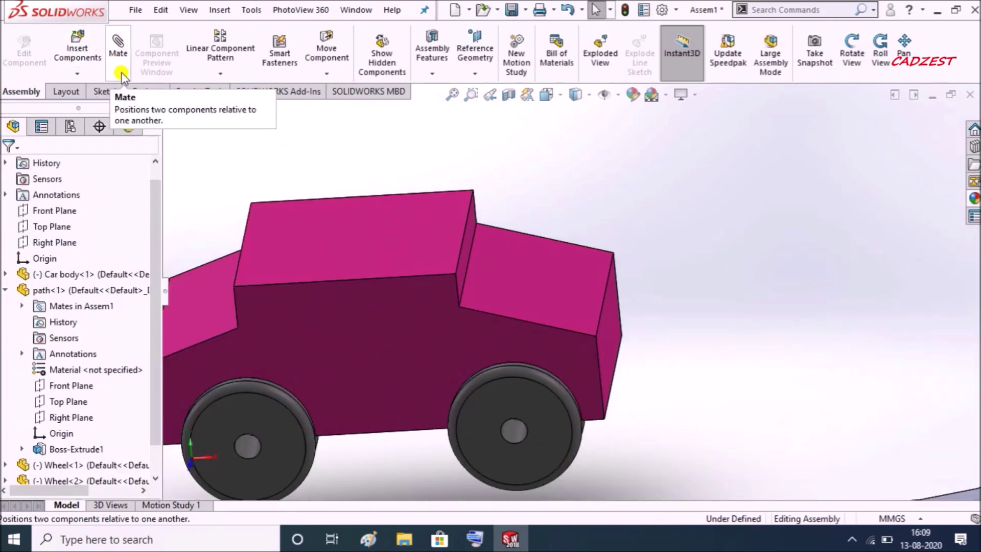
pyautogui.scroll(-1, 119, 287)
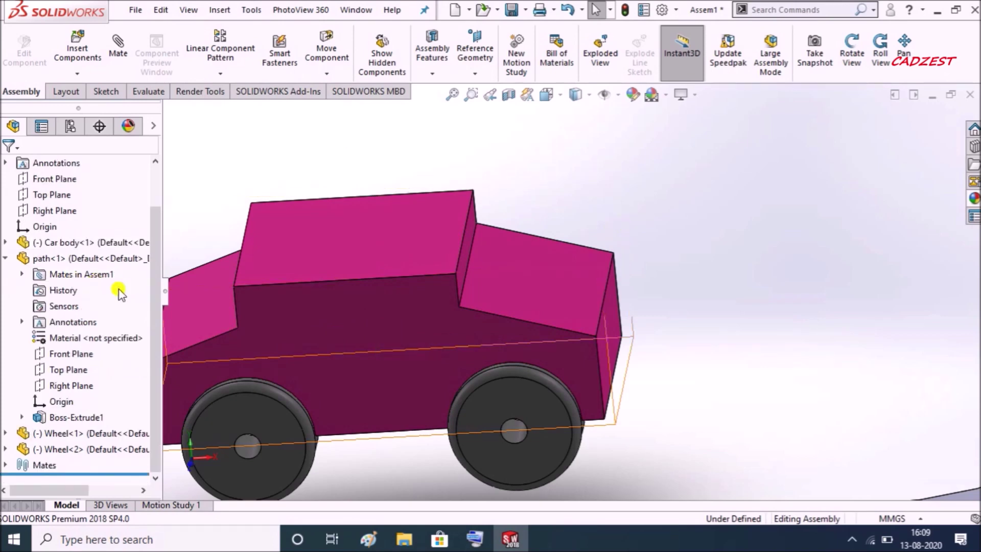
# Step: Browse the car body's reference planes in the tree looking for its Front Plane
pyautogui.click(385, 349)
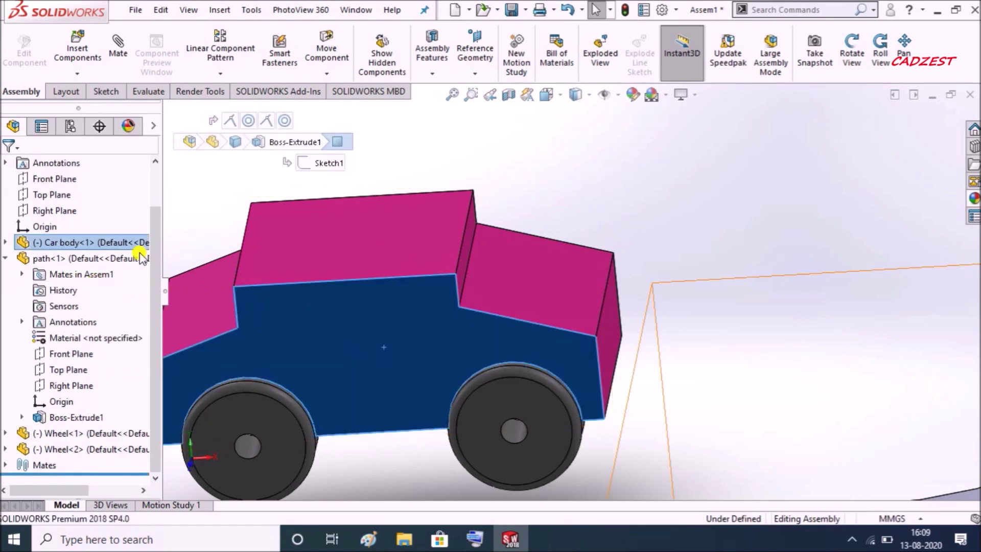
pyautogui.click(6, 242)
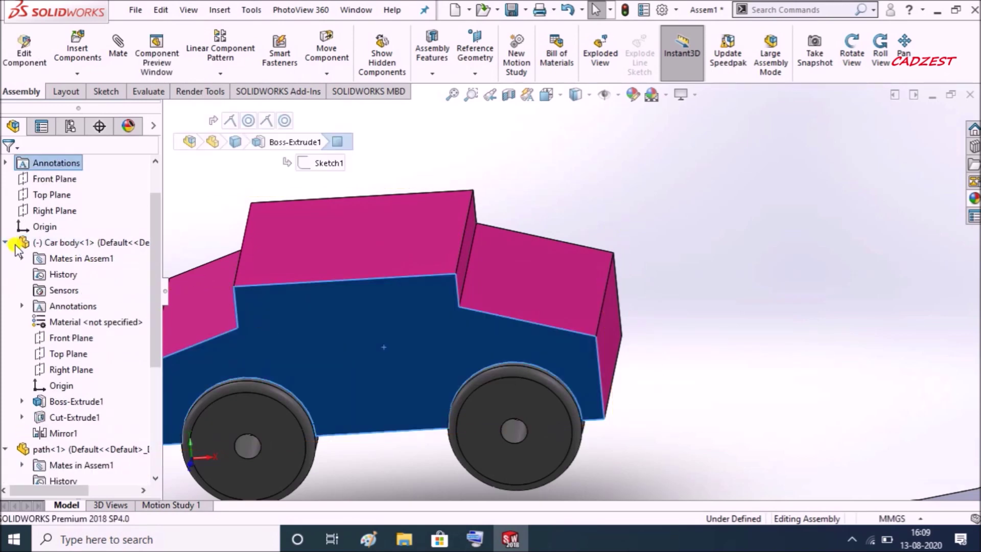
pyautogui.click(61, 338)
pyautogui.click(67, 353)
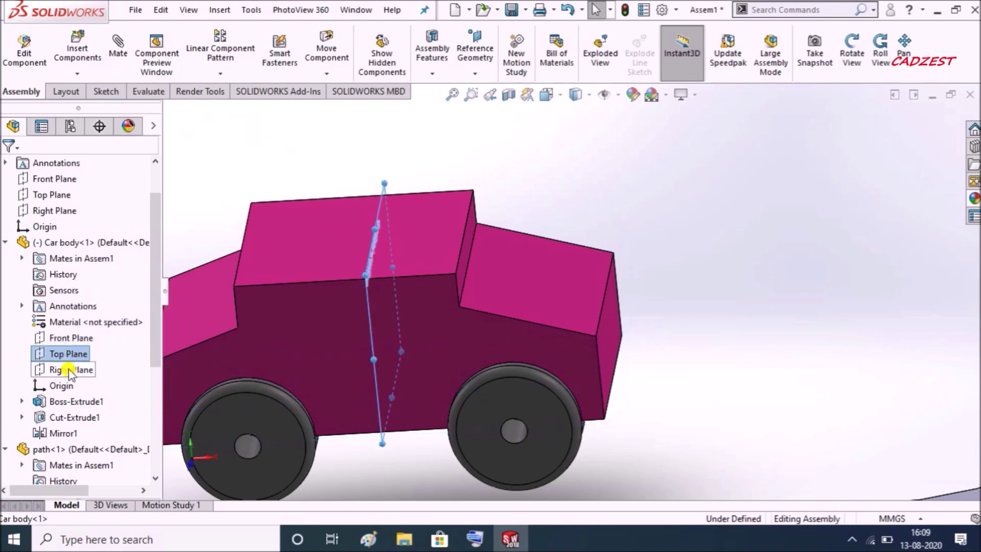
pyautogui.click(69, 370)
pyautogui.click(61, 337)
pyautogui.click(115, 317)
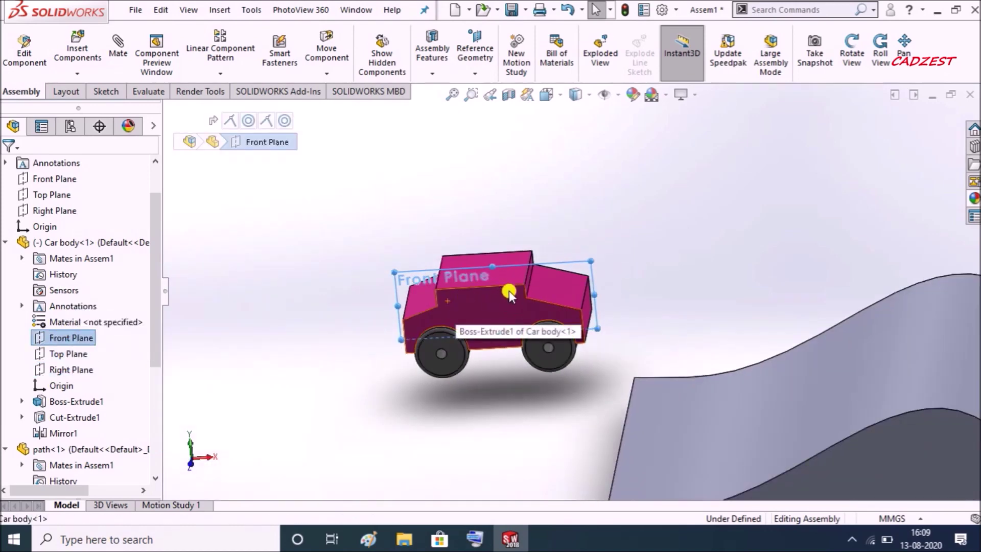
pyautogui.moveTo(509, 291)
pyautogui.mouseDown(button='middle')
pyautogui.moveTo(560, 314)
pyautogui.moveTo(537, 314)
pyautogui.mouseUp(button='middle')
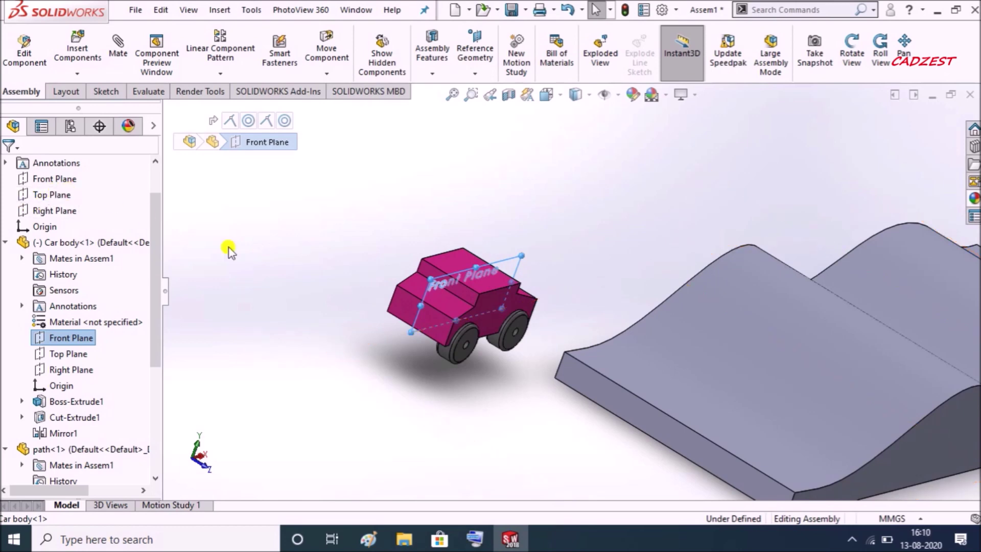
pyautogui.click(257, 255)
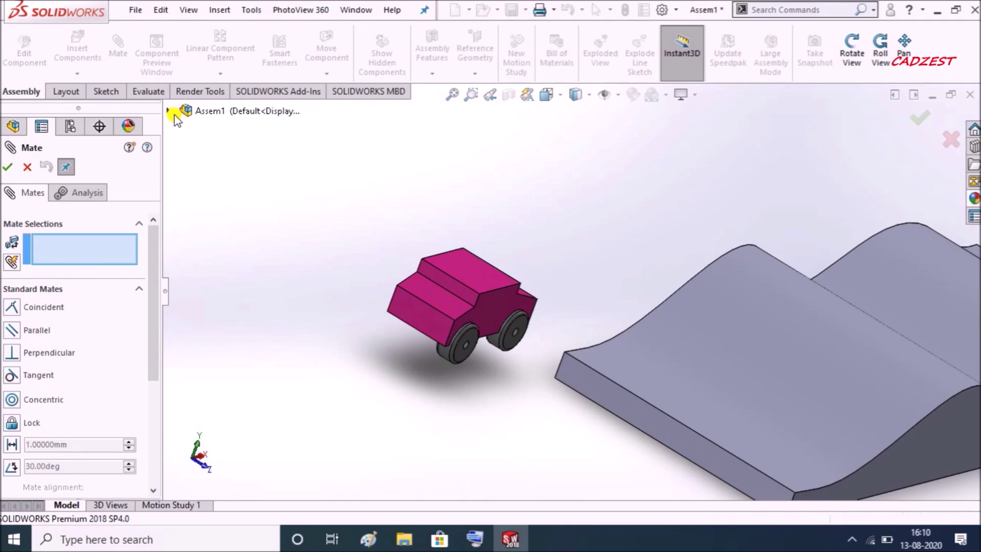
# Step: Mate the car body's Front Plane coincident with the assembly's Front Plane
pyautogui.click(170, 112)
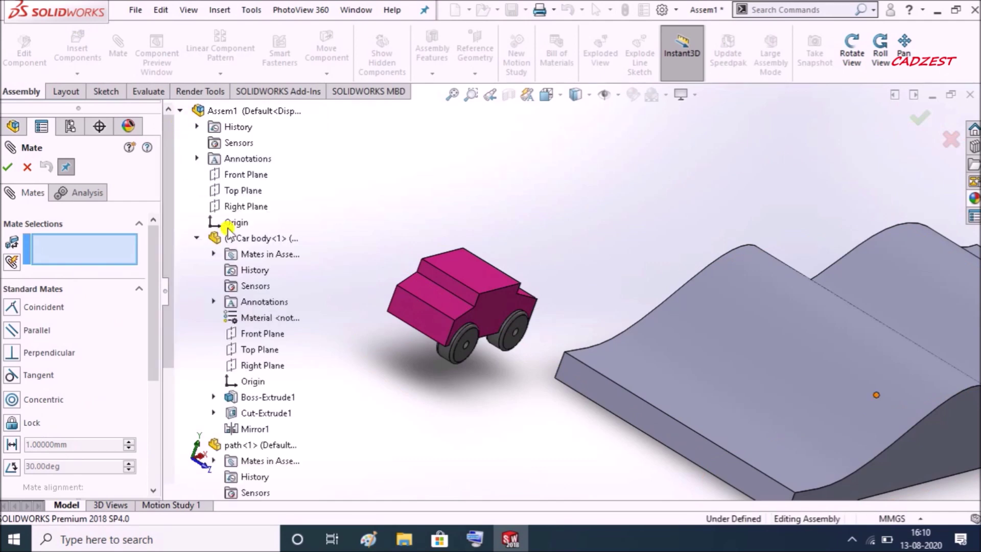
pyautogui.click(258, 331)
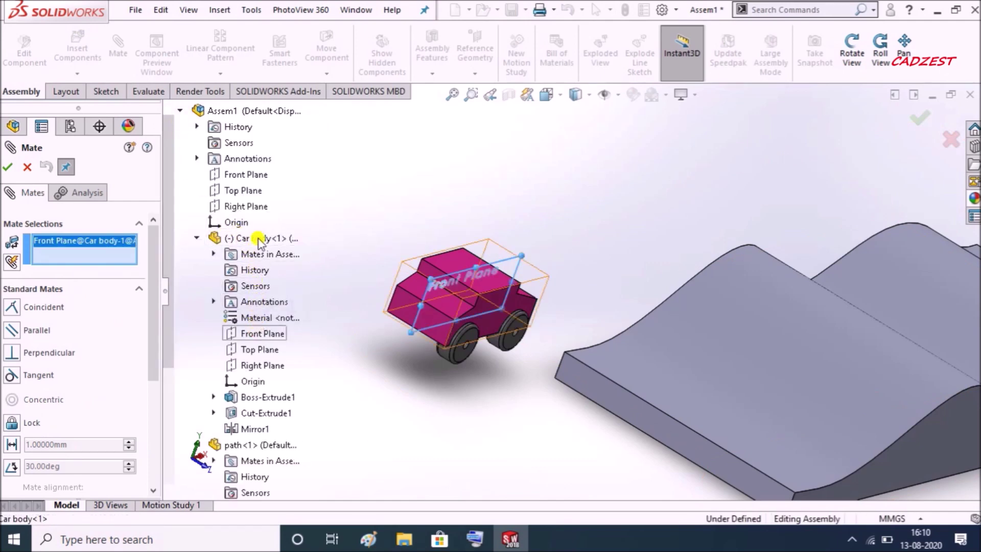
pyautogui.click(249, 178)
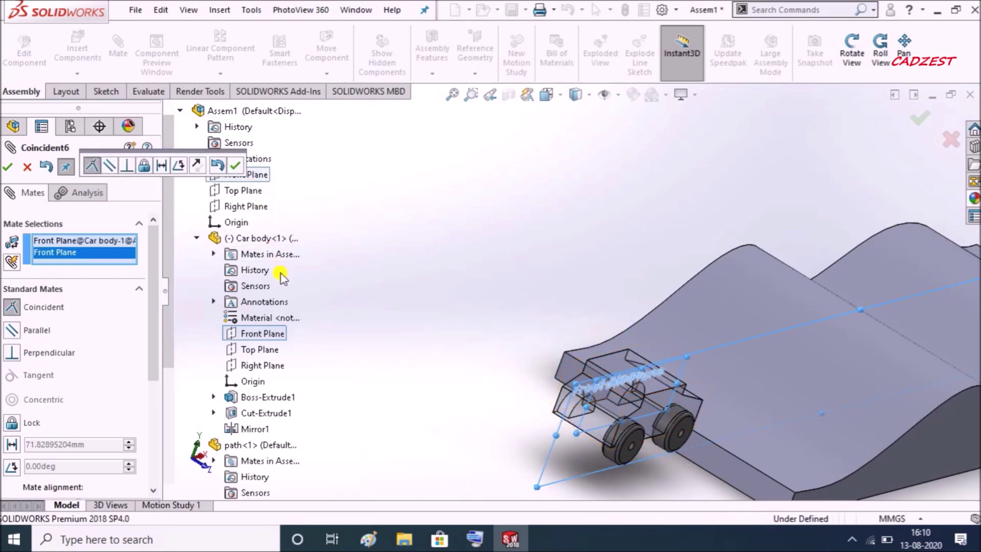
pyautogui.click(235, 167)
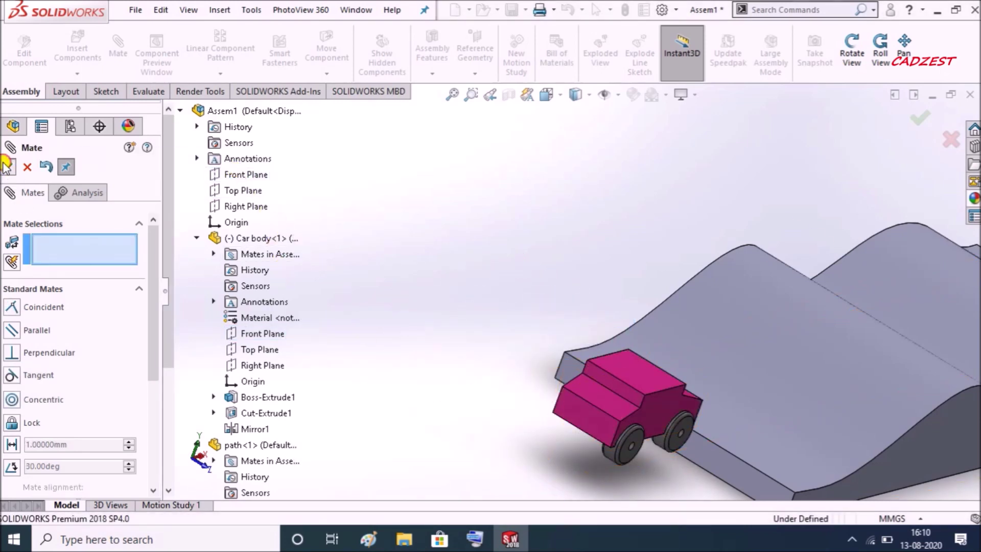
pyautogui.press('Escape')
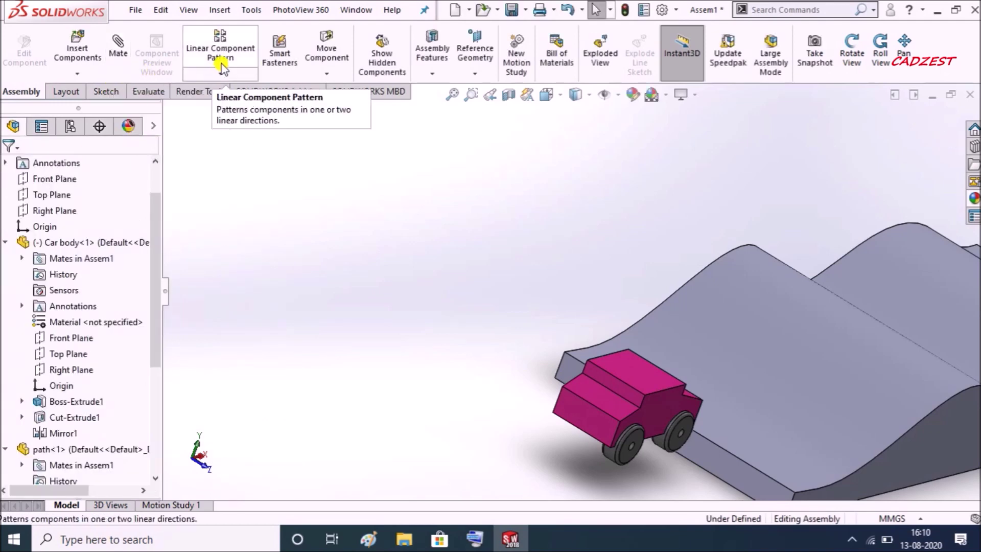
# Step: Mirror Wheel-1 and Wheel-2 across the car body's Front Plane via Mirror Components
pyautogui.click(222, 75)
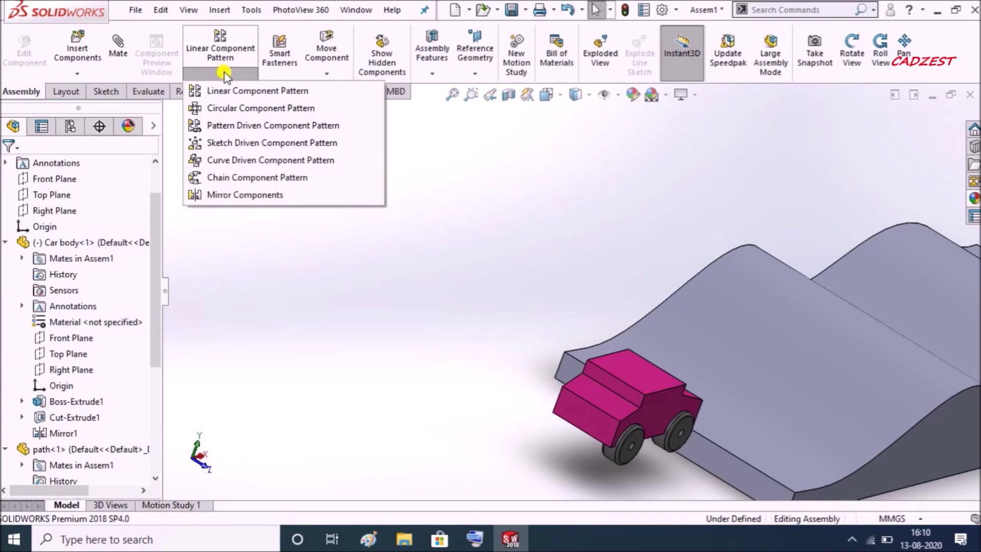
pyautogui.click(234, 195)
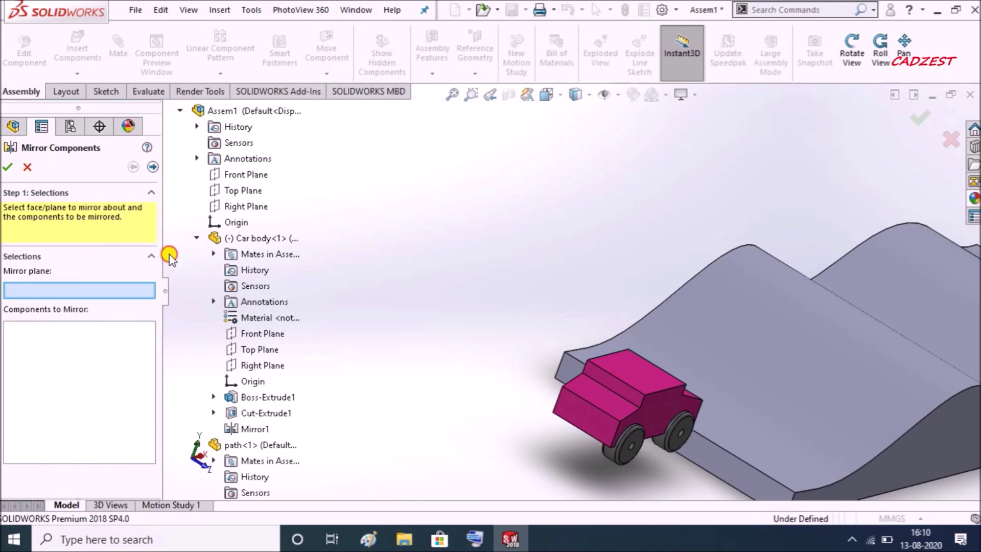
pyautogui.scroll(-1, 169, 263)
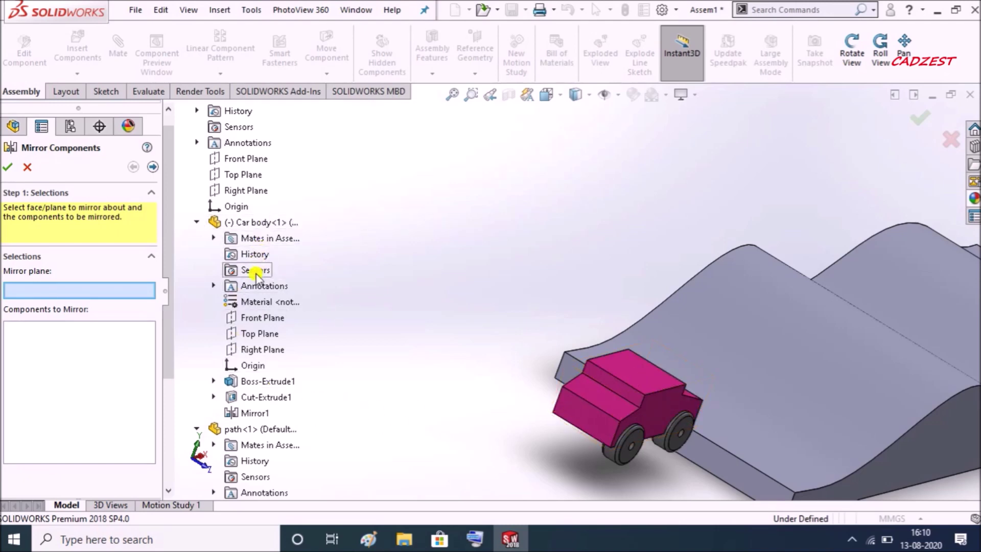
pyautogui.click(255, 323)
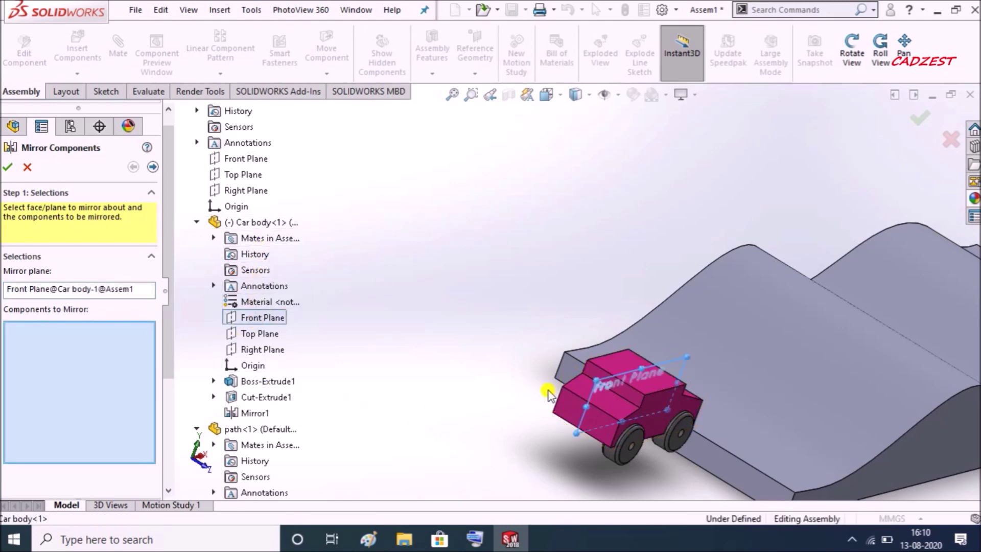
pyautogui.scroll(-3, 723, 461)
pyautogui.click(584, 407)
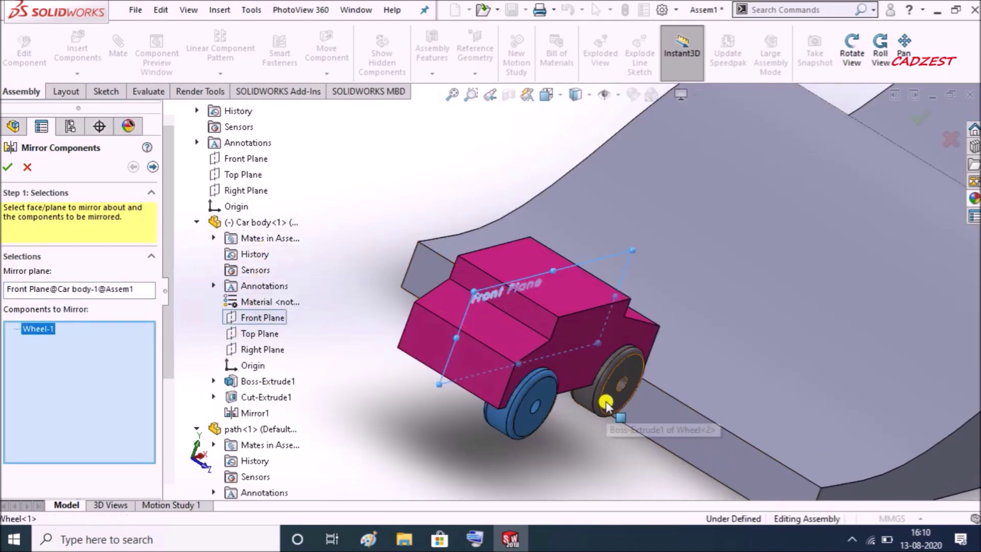
pyautogui.click(605, 404)
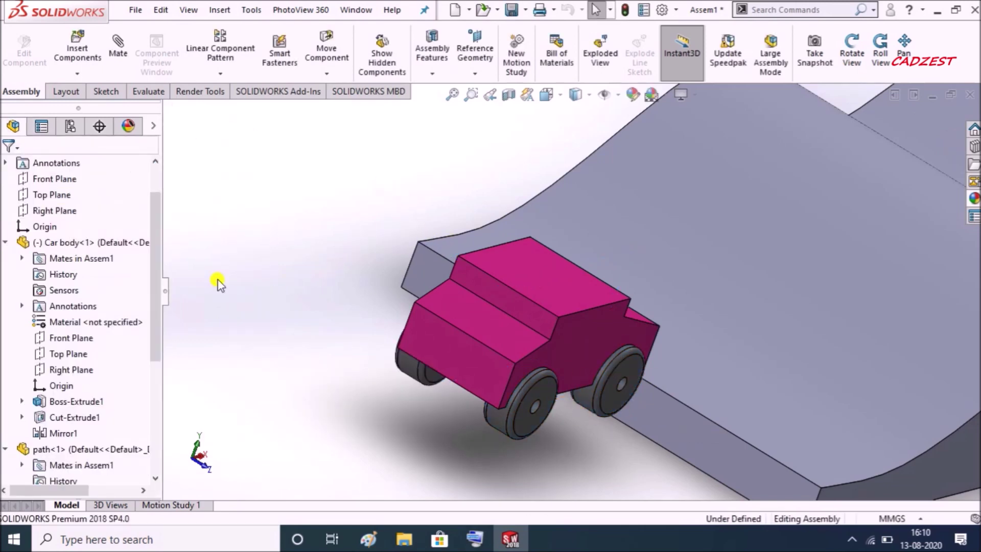
pyautogui.moveTo(218, 284); pyautogui.dragTo(513, 307, button='middle')
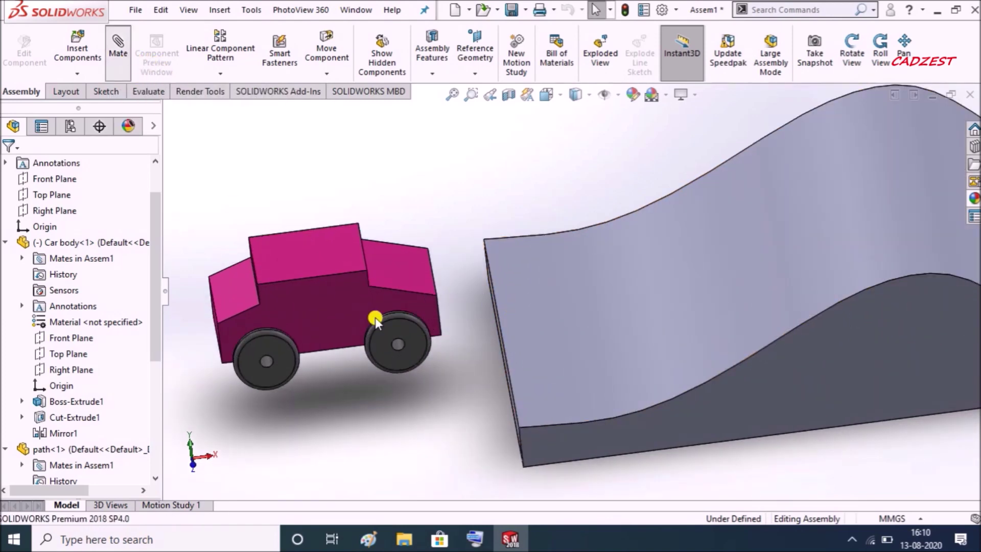
# Step: Add a Tangent mate between the first wheel's round face and the ramp's top surface
pyautogui.moveTo(361, 325); pyautogui.dragTo(426, 319, button='middle')
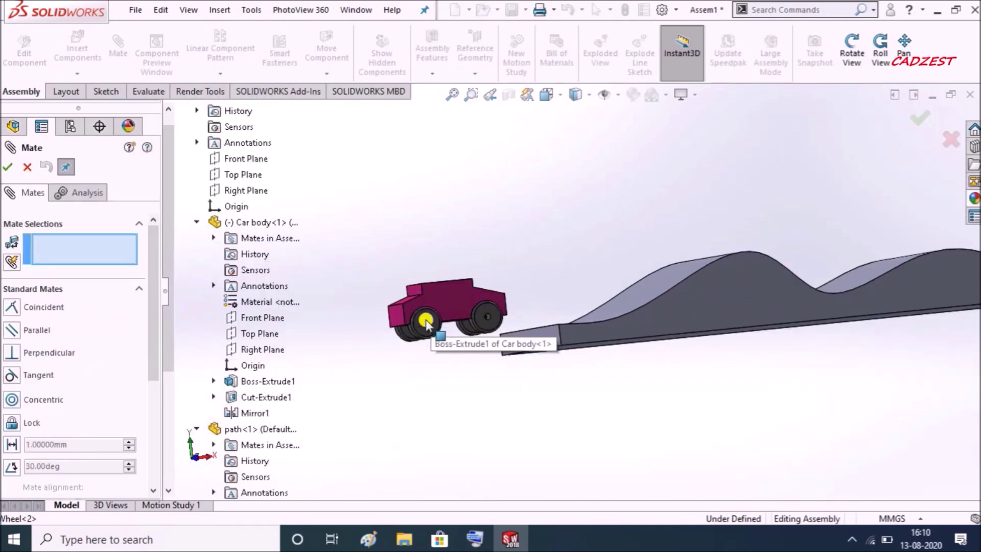
pyautogui.scroll(-2, 426, 320)
pyautogui.scroll(-3, 414, 326)
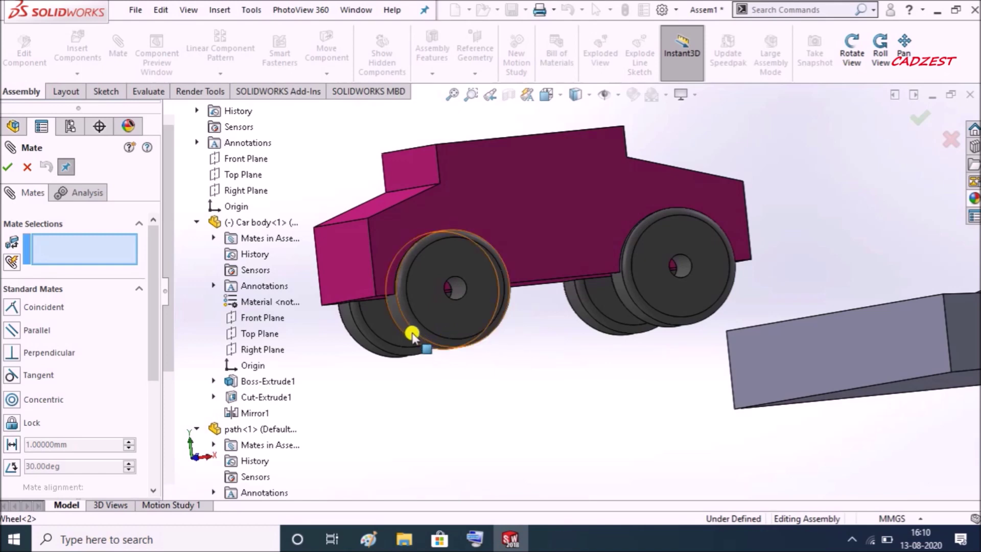
pyautogui.click(409, 333)
pyautogui.scroll(3, 576, 345)
pyautogui.moveTo(575, 344); pyautogui.dragTo(583, 402, button='middle')
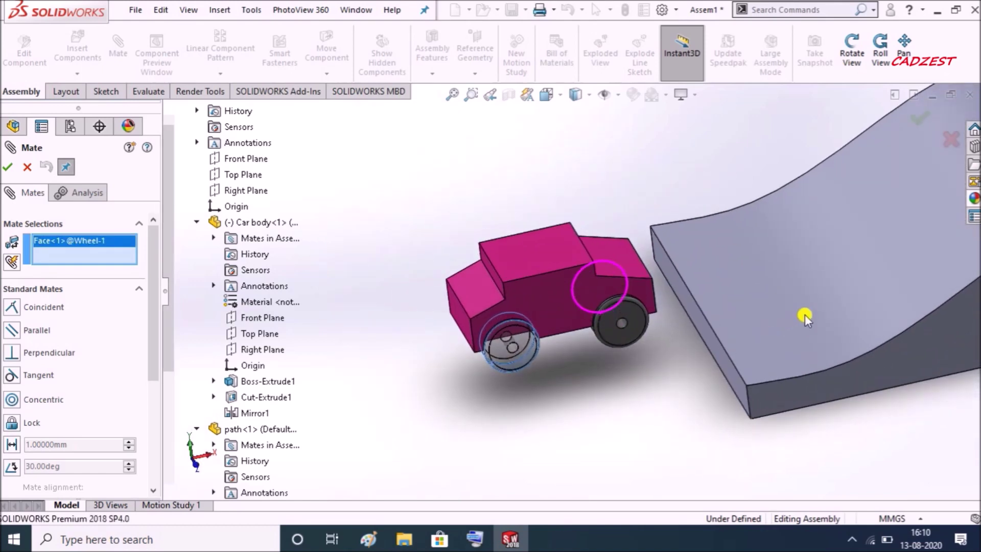
pyautogui.click(803, 318)
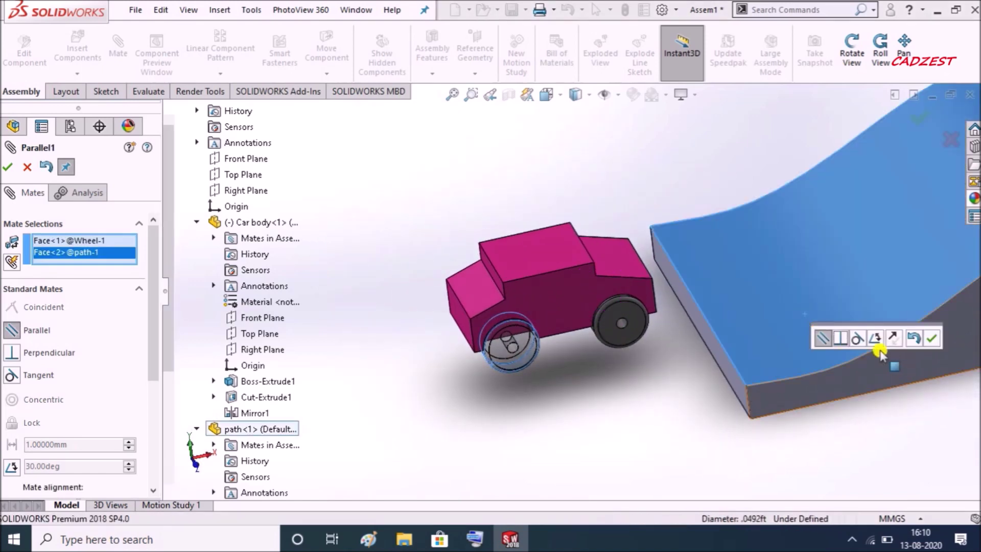
pyautogui.click(857, 338)
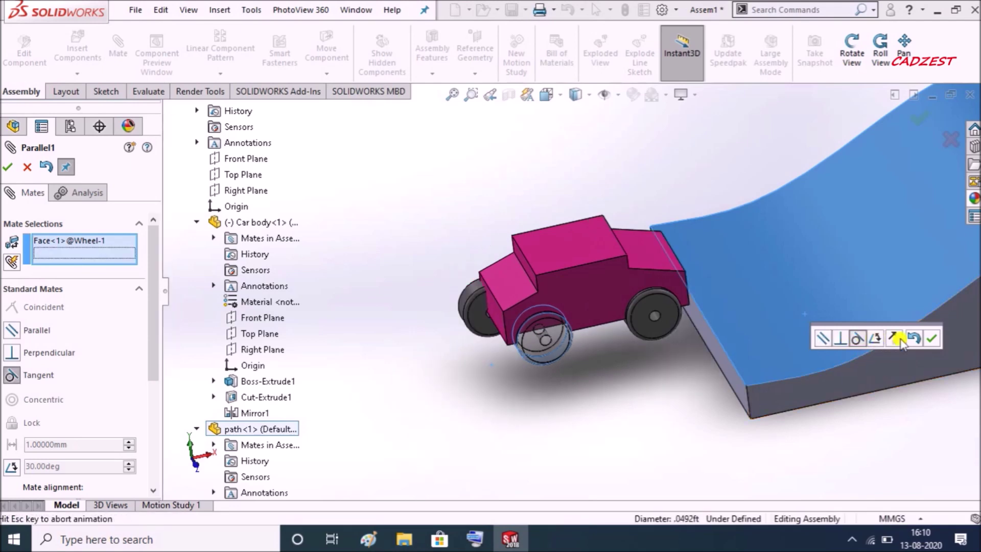
pyautogui.click(934, 340)
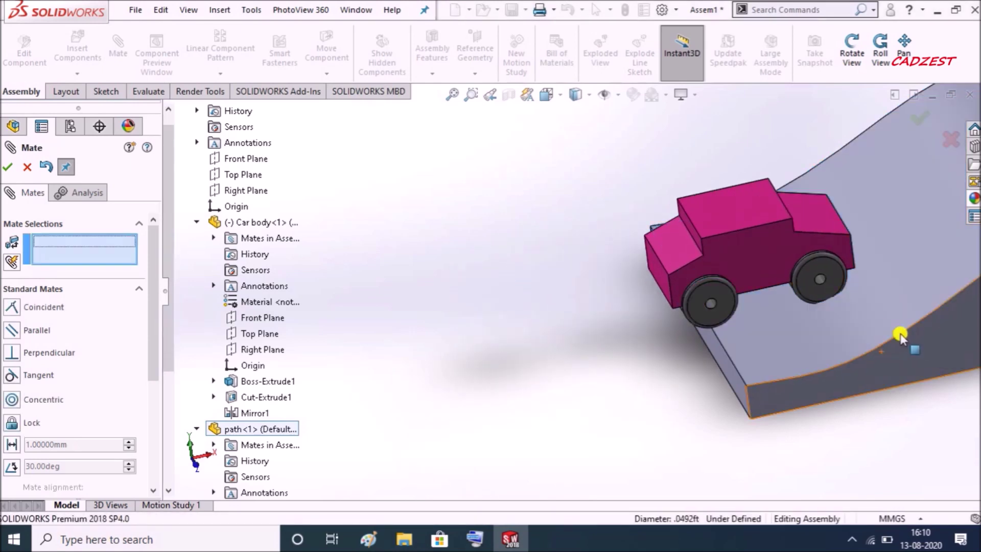
# Step: Add a Tangent mate between Wheel-3's round face and the ramp surface, then finish mating
pyautogui.moveTo(821, 307); pyautogui.dragTo(897, 303, button='middle')
pyautogui.scroll(-3, 768, 300)
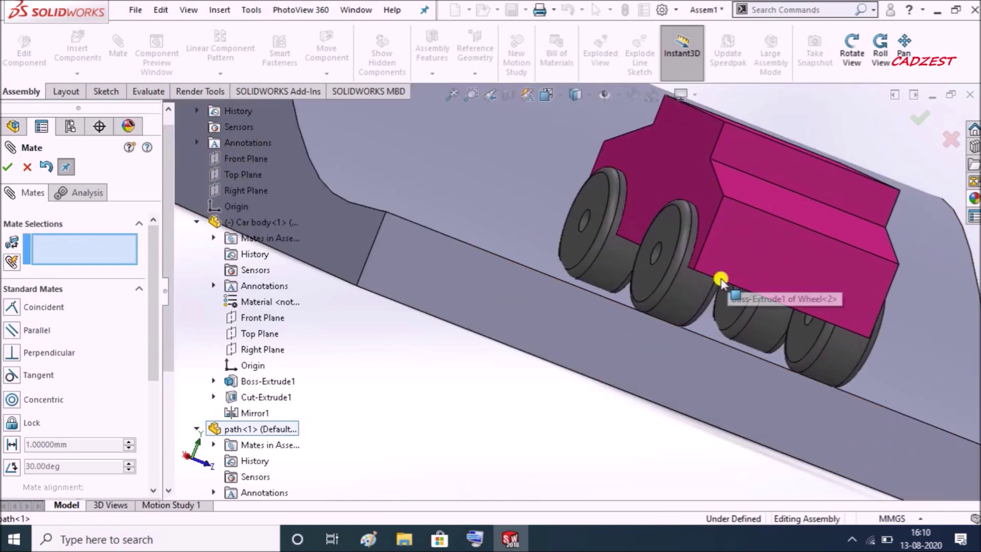
pyautogui.click(690, 292)
pyautogui.scroll(-2, 644, 297)
pyautogui.moveTo(645, 300); pyautogui.dragTo(628, 268, button='middle')
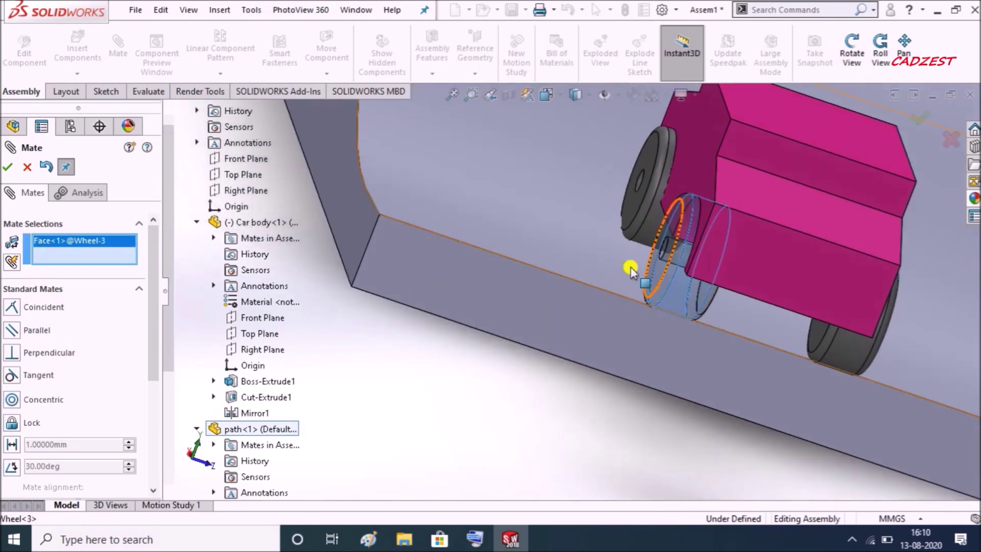
pyautogui.click(629, 265)
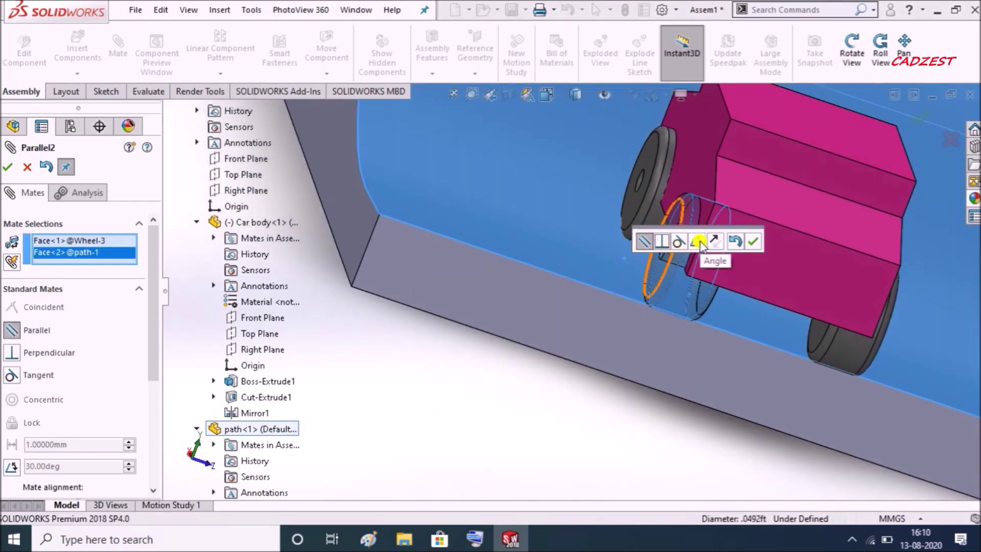
pyautogui.click(679, 242)
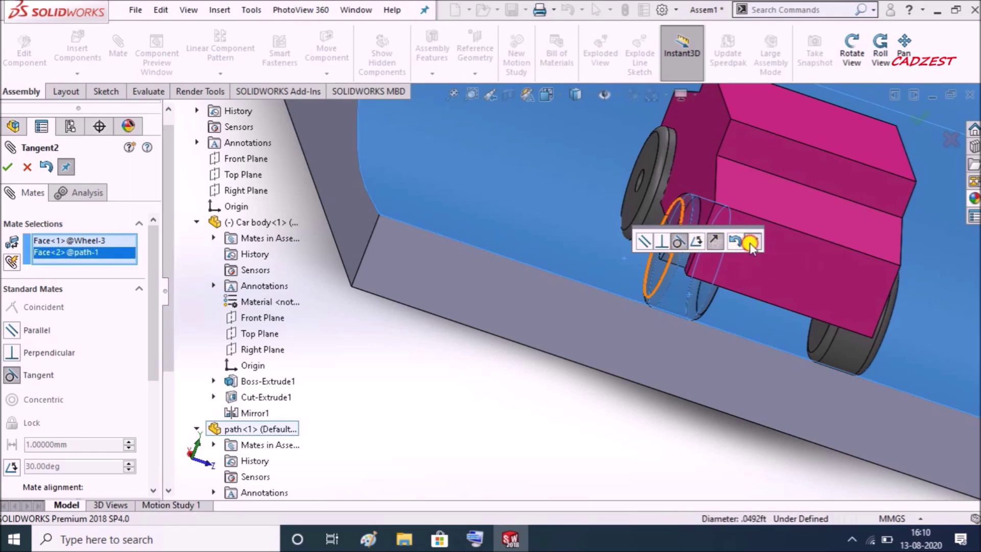
pyautogui.click(751, 242)
pyautogui.scroll(3, 744, 246)
pyautogui.moveTo(745, 246)
pyautogui.mouseDown(button='middle')
pyautogui.moveTo(657, 278)
pyautogui.moveTo(596, 235)
pyautogui.moveTo(539, 246)
pyautogui.moveTo(559, 230)
pyautogui.mouseUp(button='middle')
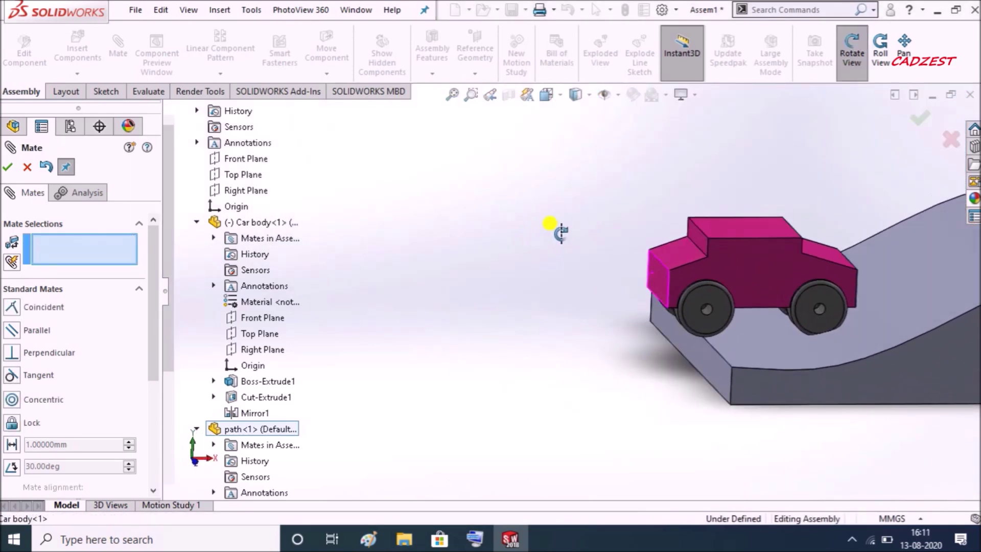
pyautogui.click(30, 168)
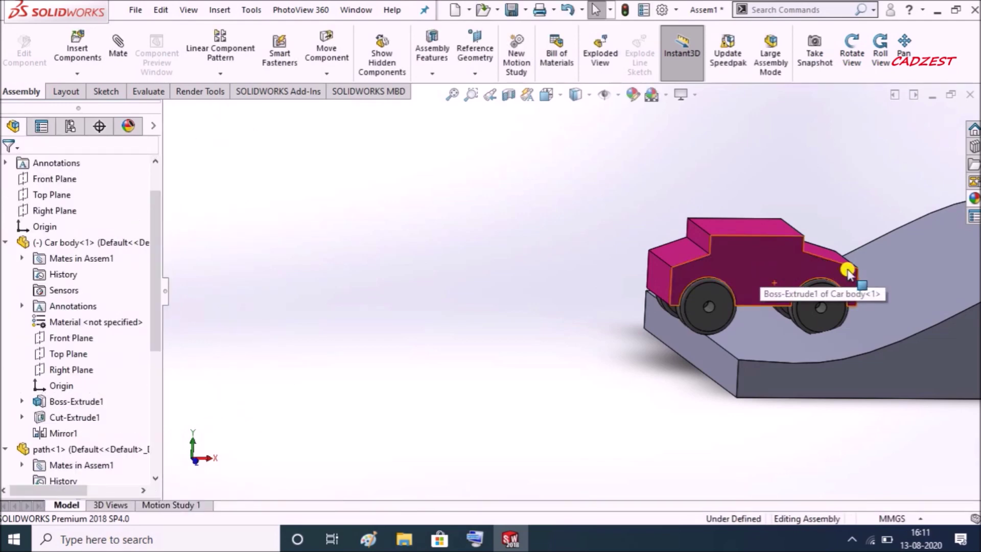
# Step: Add a Tangent mate between Wheel-2's rim and the wavy path surface and finish the mates
pyautogui.moveTo(854, 213); pyautogui.dragTo(415, 248)
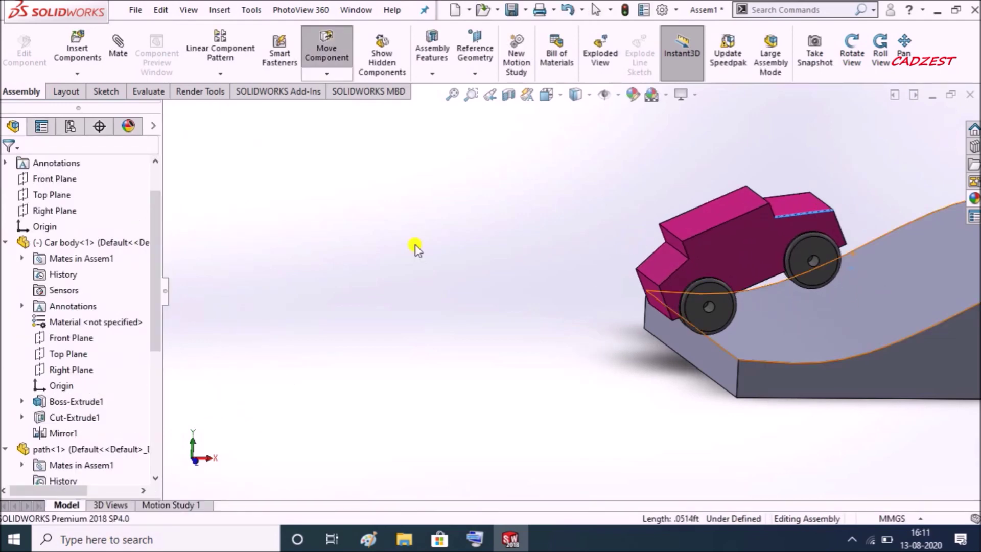
pyautogui.scroll(5, 513, 310)
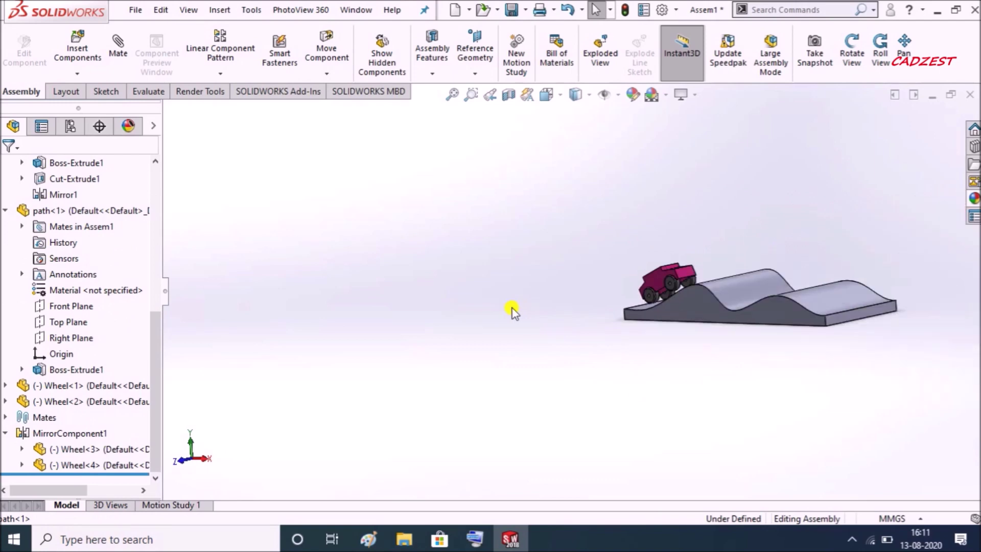
pyautogui.scroll(-1, 680, 276)
pyautogui.scroll(-3, 623, 345)
pyautogui.scroll(-2, 623, 346)
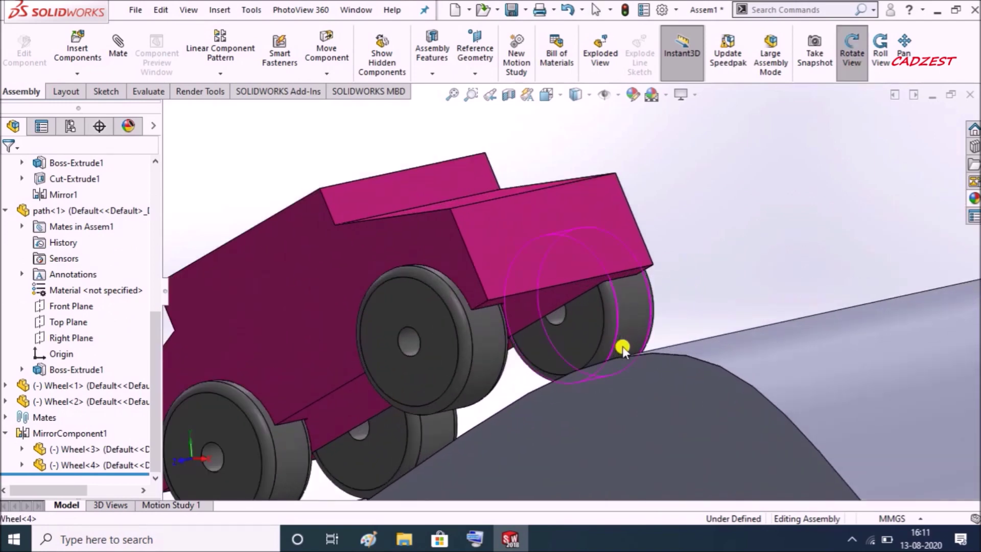
pyautogui.scroll(-1, 623, 350)
pyautogui.press('Escape')
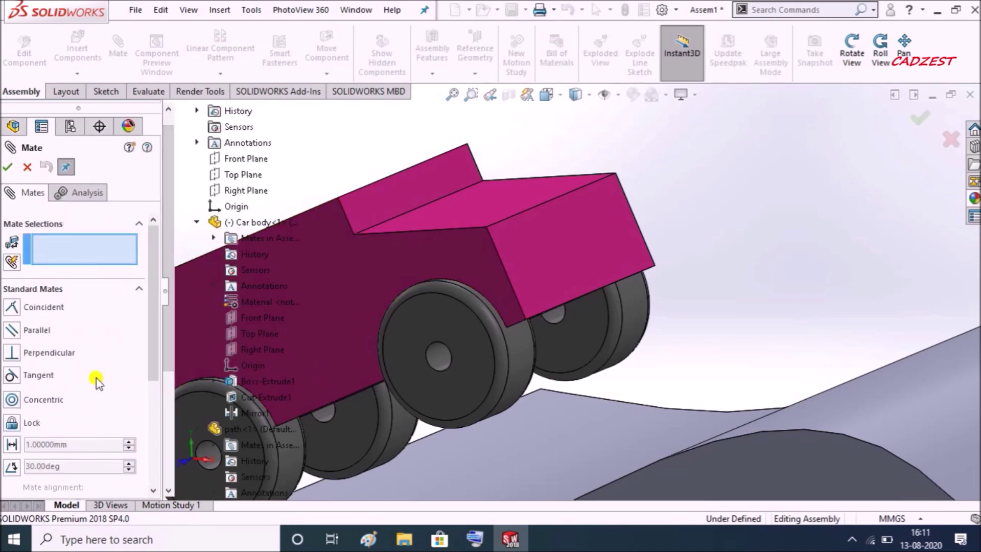
pyautogui.click(10, 376)
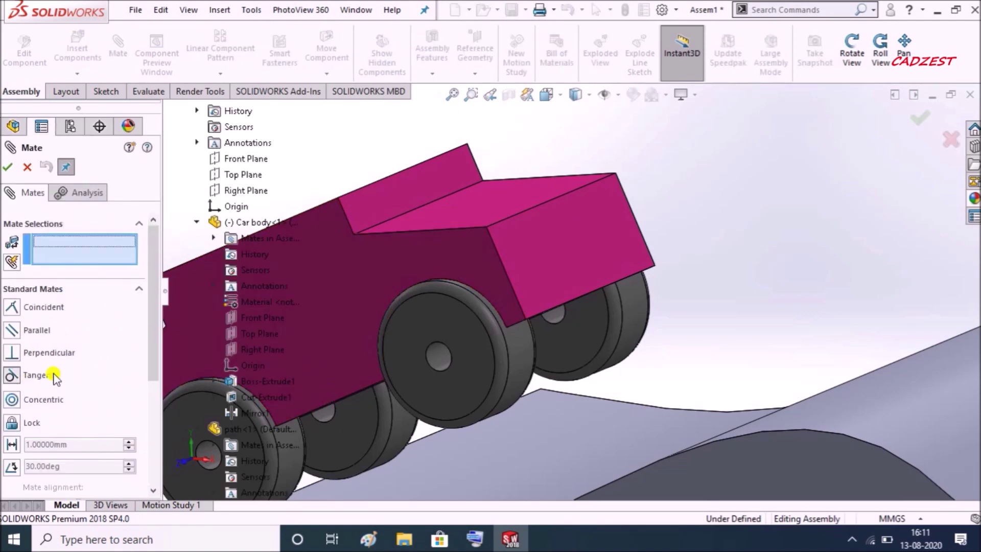
pyautogui.click(582, 459)
pyautogui.click(525, 377)
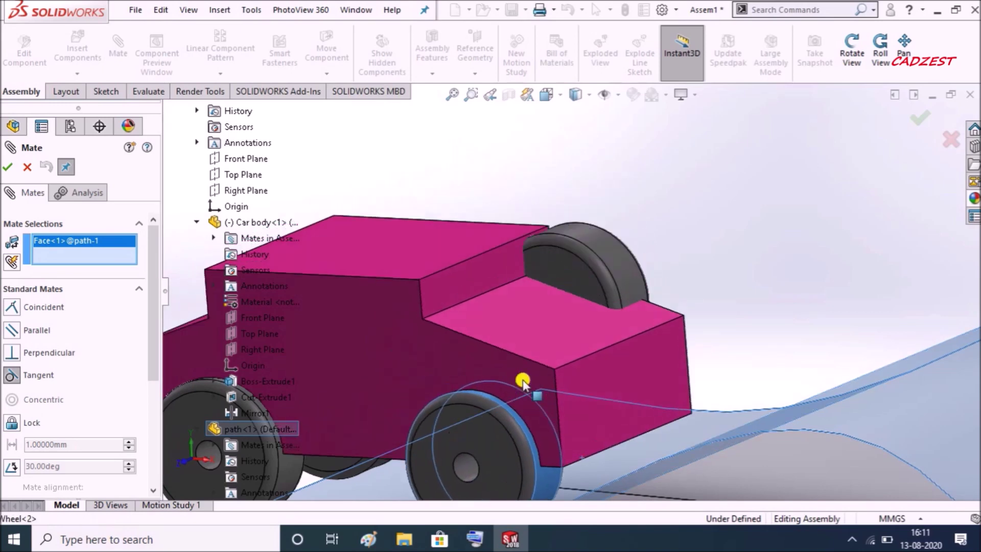
pyautogui.click(659, 414)
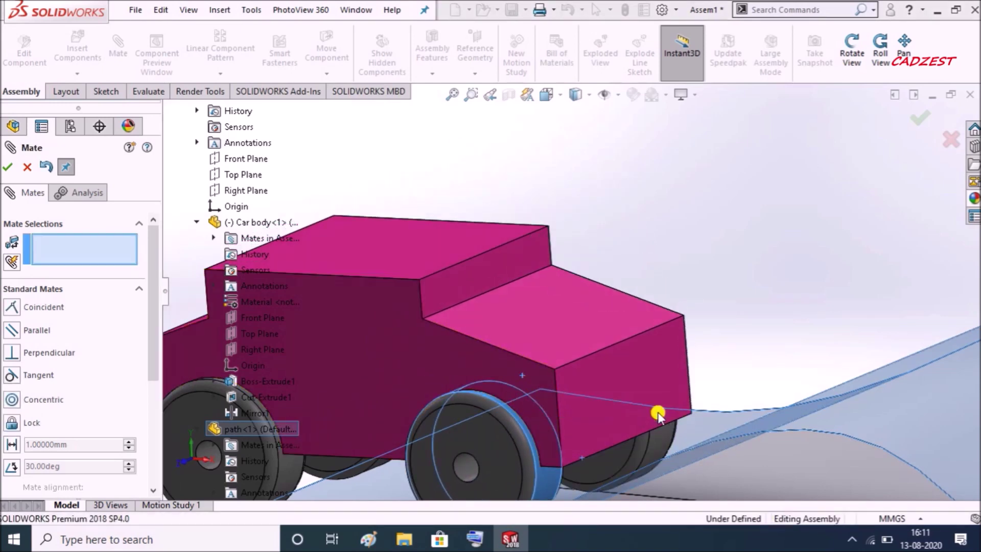
pyautogui.click(8, 165)
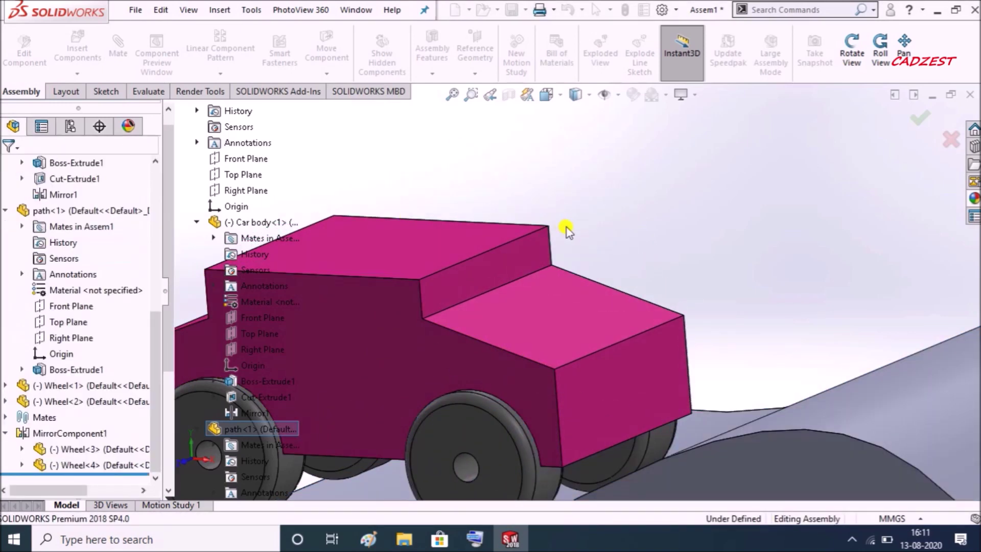
pyautogui.scroll(3, 567, 228)
pyautogui.scroll(4, 567, 228)
# Step: View the whole car on the track and switch to the Motion Study 1 timeline
pyautogui.moveTo(566, 228)
pyautogui.mouseDown(button='middle')
pyautogui.moveTo(552, 244)
pyautogui.moveTo(705, 333)
pyautogui.moveTo(609, 312)
pyautogui.moveTo(410, 307)
pyautogui.moveTo(342, 392)
pyautogui.mouseUp(button='middle')
pyautogui.scroll(-2, 762, 336)
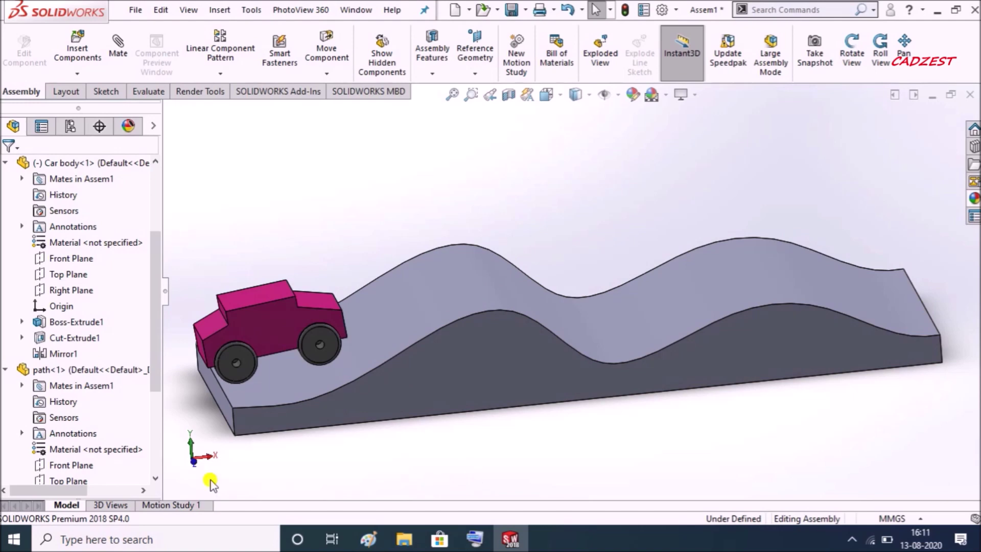
pyautogui.click(179, 506)
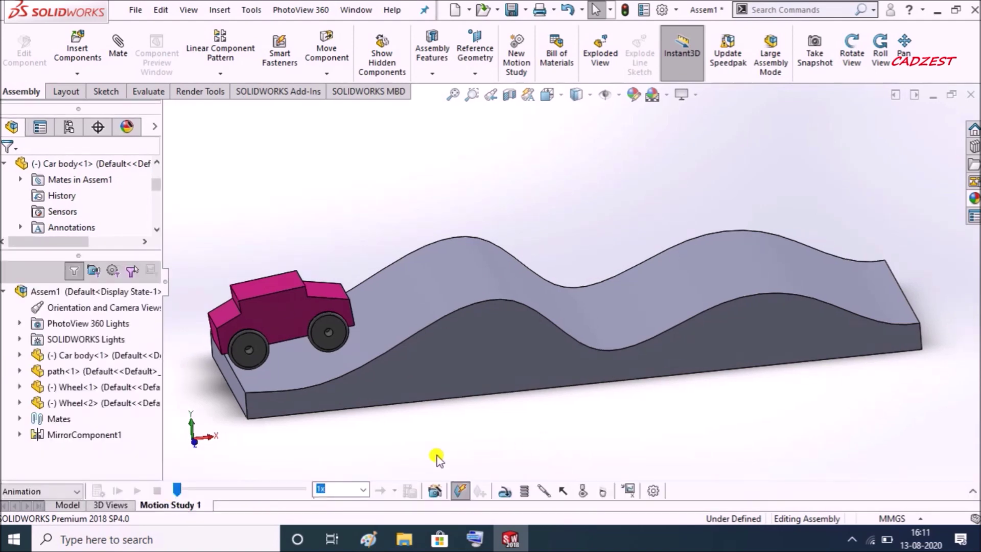
# Step: Add a linear motor along the car body's top edge at a constant 50 mm/s
pyautogui.click(503, 492)
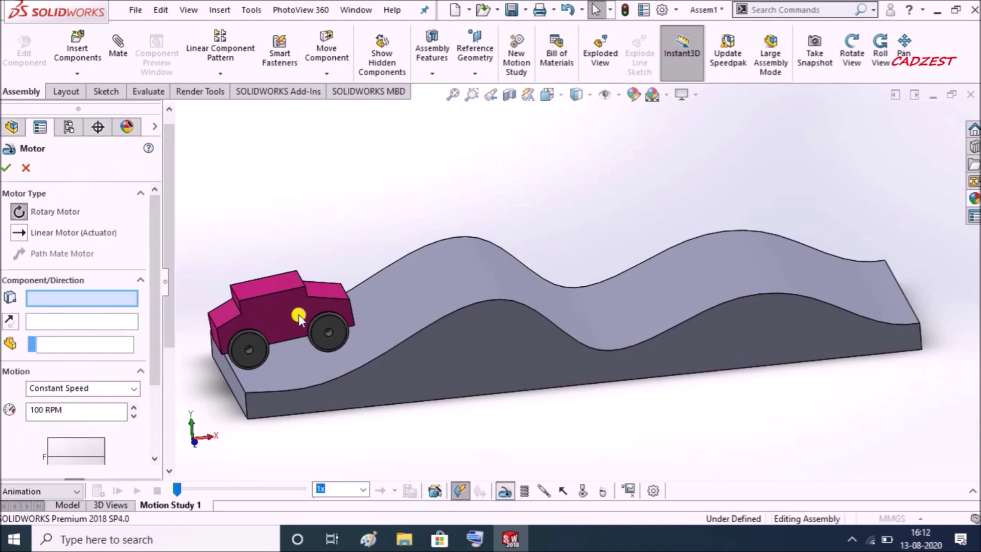
pyautogui.scroll(-2, 410, 278)
pyautogui.scroll(2, 410, 278)
pyautogui.scroll(1, 193, 119)
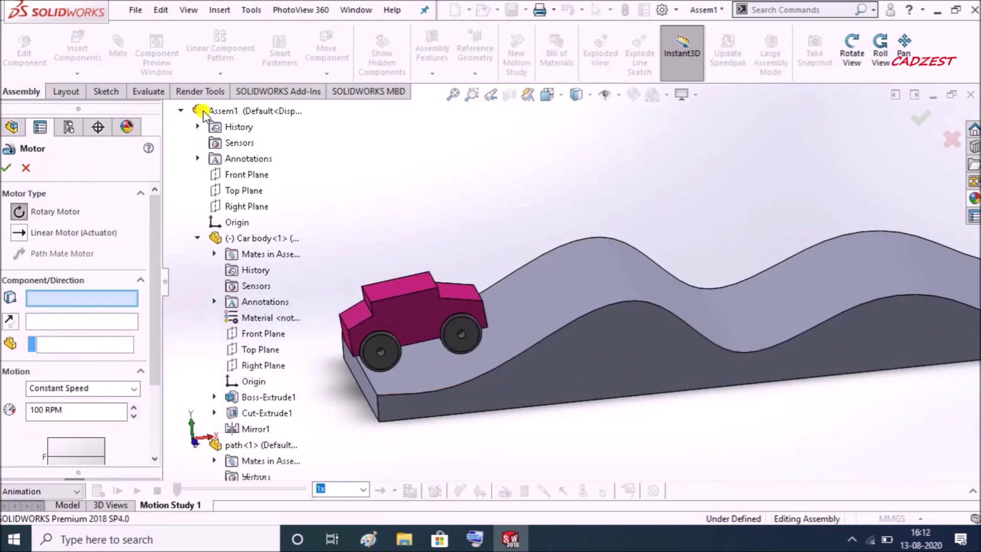
pyautogui.click(182, 111)
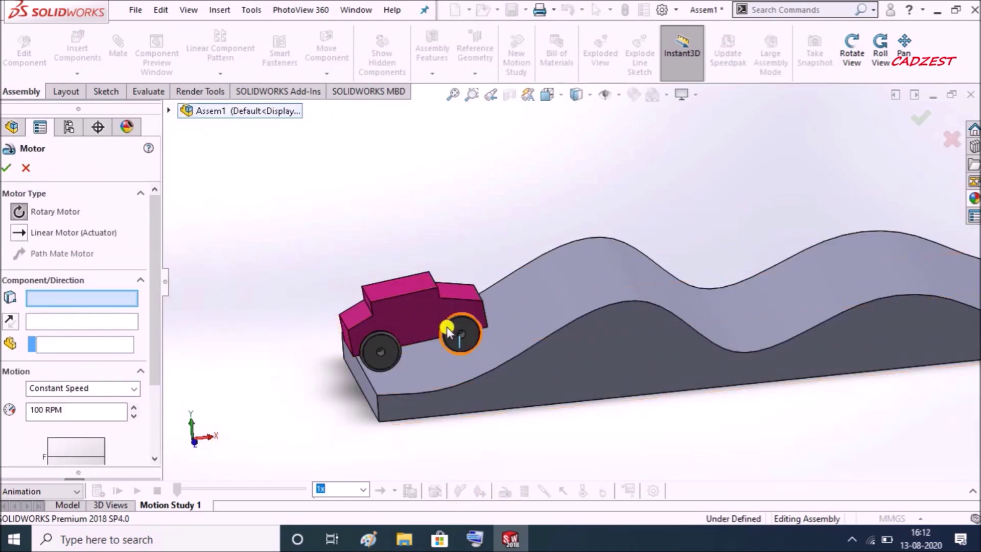
pyautogui.scroll(-2, 448, 326)
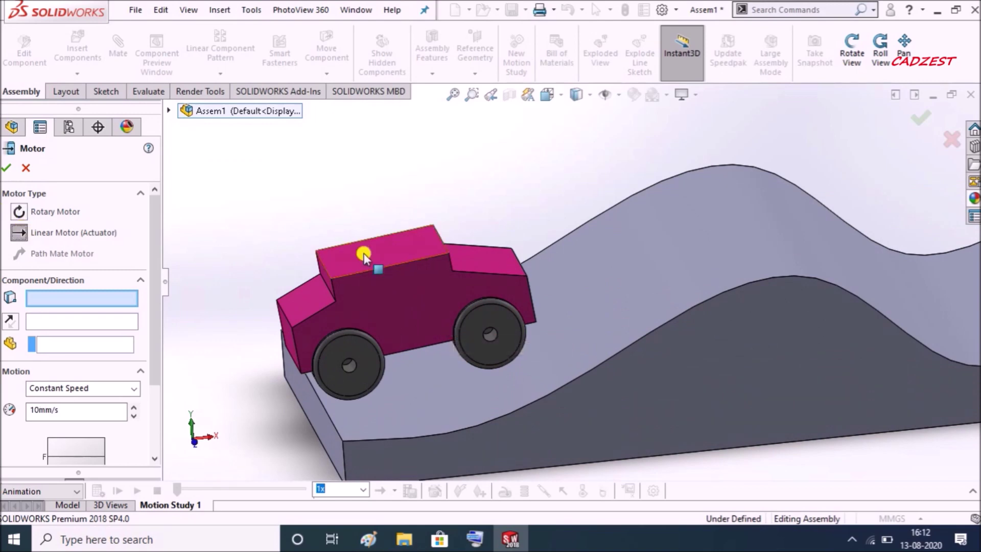
pyautogui.click(382, 271)
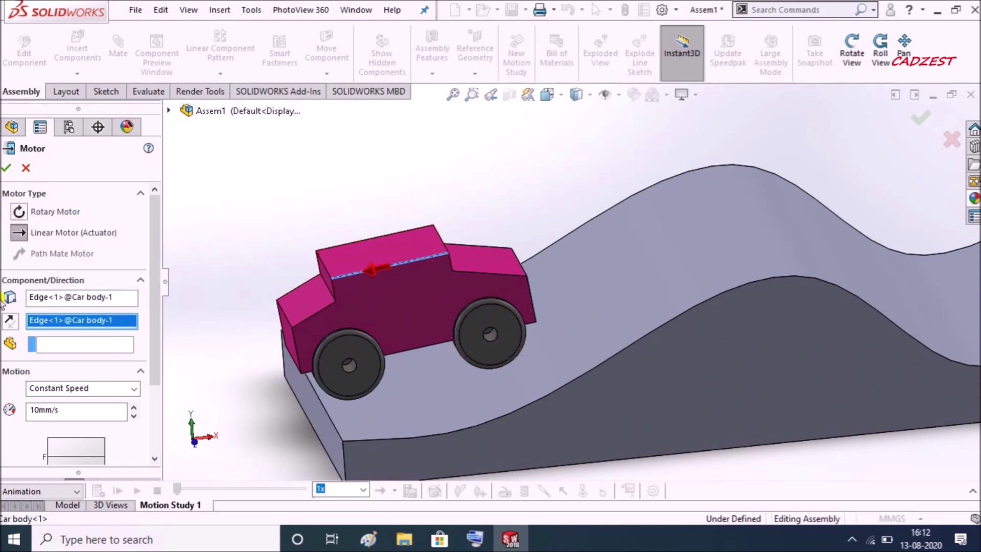
pyautogui.moveTo(73, 412); pyautogui.dragTo(29, 410)
pyautogui.write('5')
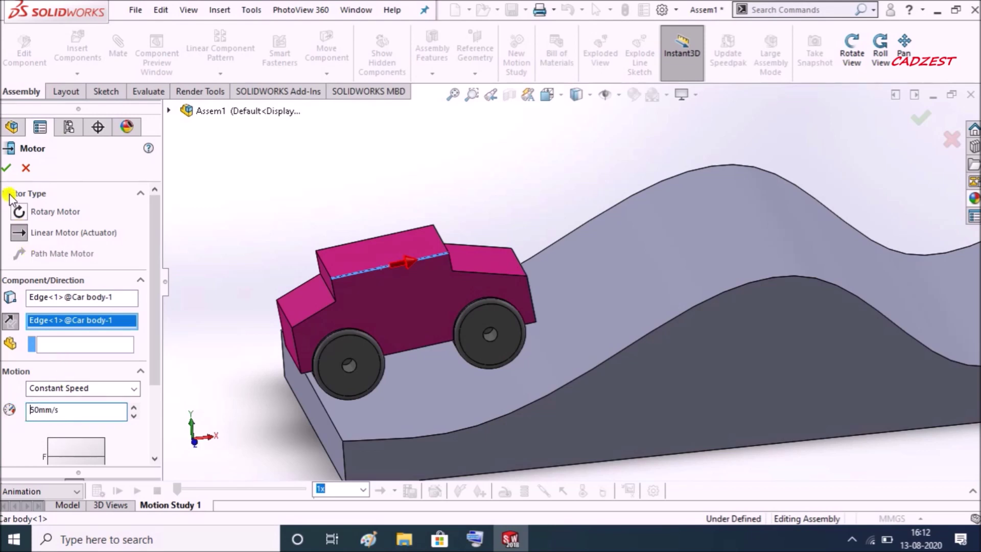
pyautogui.click(10, 169)
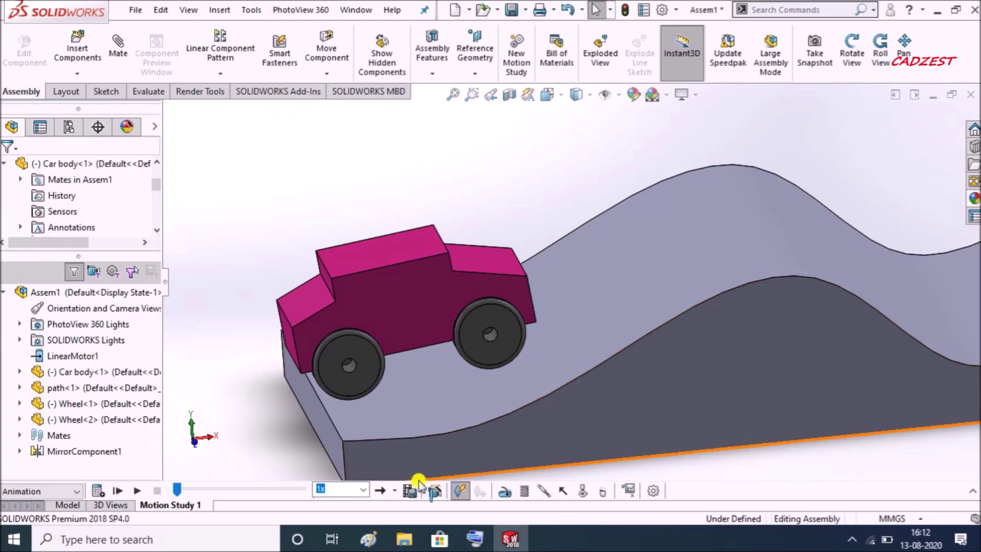
# Step: Add a rotary motor spinning Wheel-1's hub face at 50 RPM
pyautogui.click(505, 491)
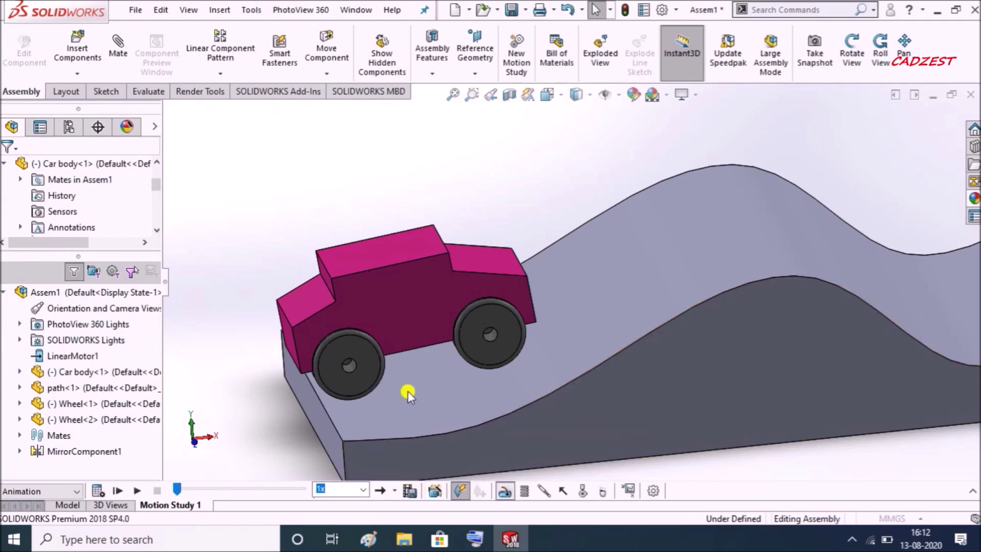
pyautogui.scroll(-2, 368, 351)
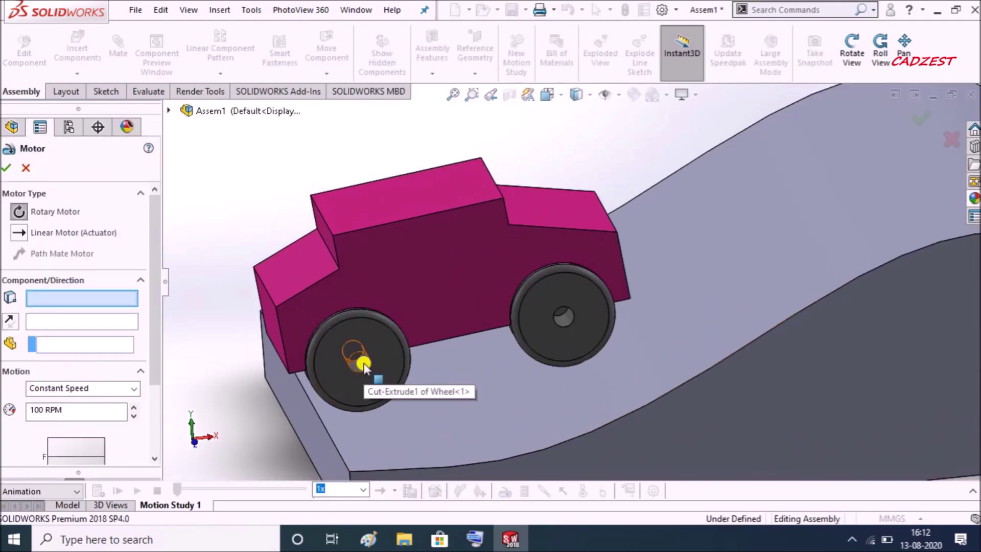
pyautogui.click(356, 369)
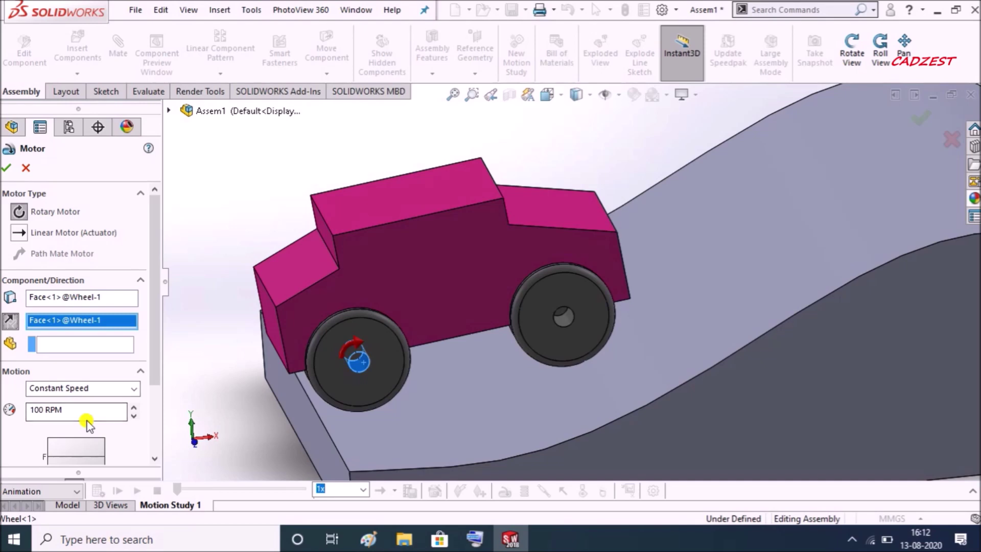
pyautogui.moveTo(77, 409); pyautogui.dragTo(10, 409)
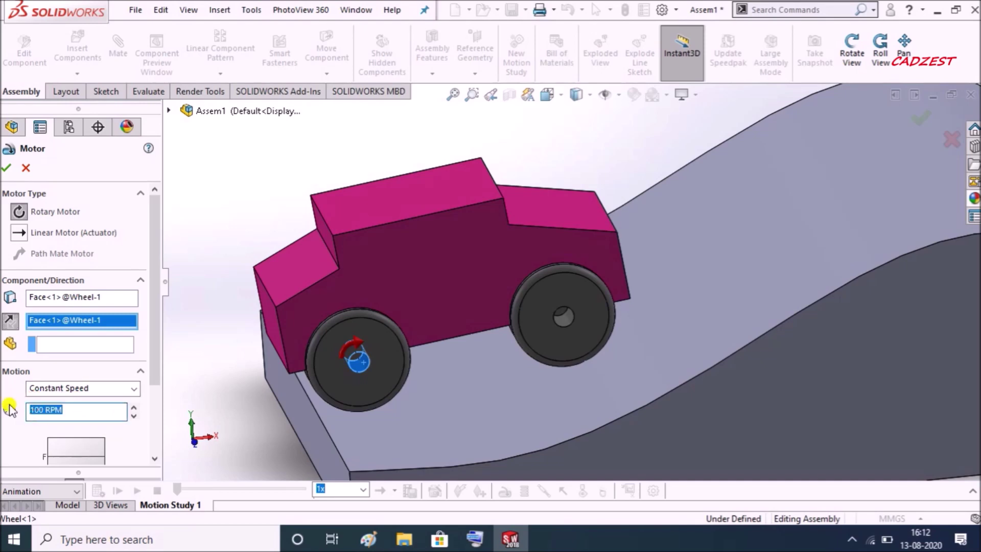
pyautogui.write('5')
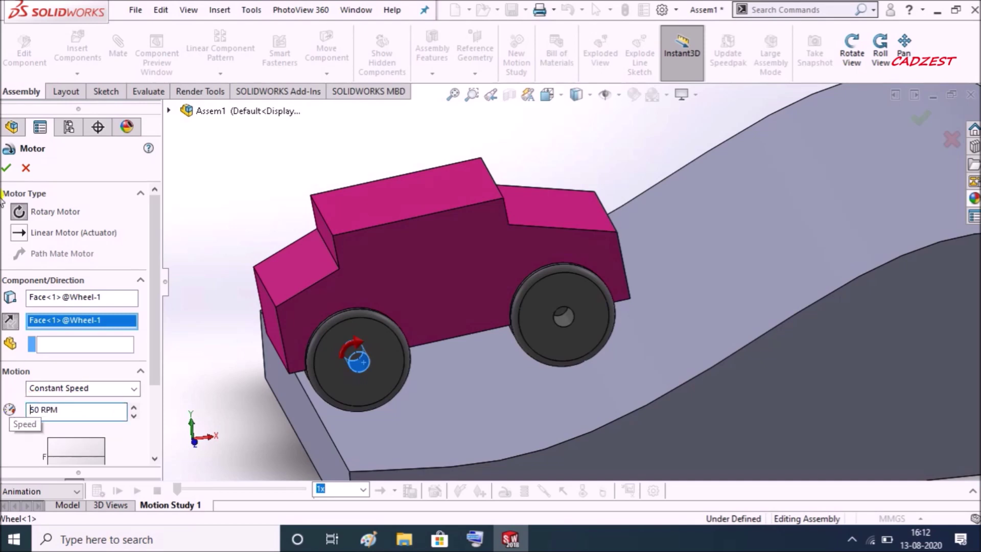
pyautogui.click(6, 169)
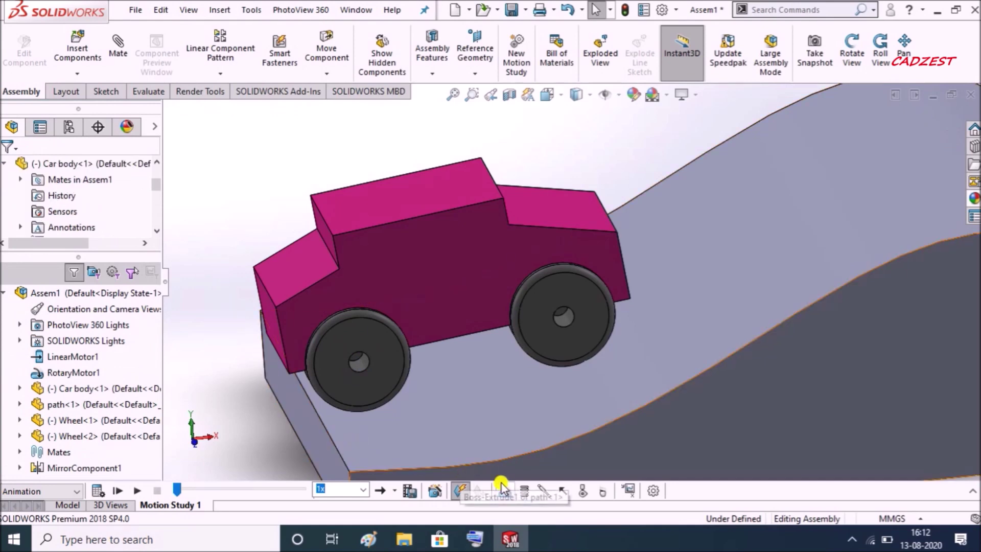
# Step: Add a rotary motor on Wheel-2's hole face at 50 RPM with reversed direction
pyautogui.click(506, 495)
pyautogui.scroll(-5, 595, 326)
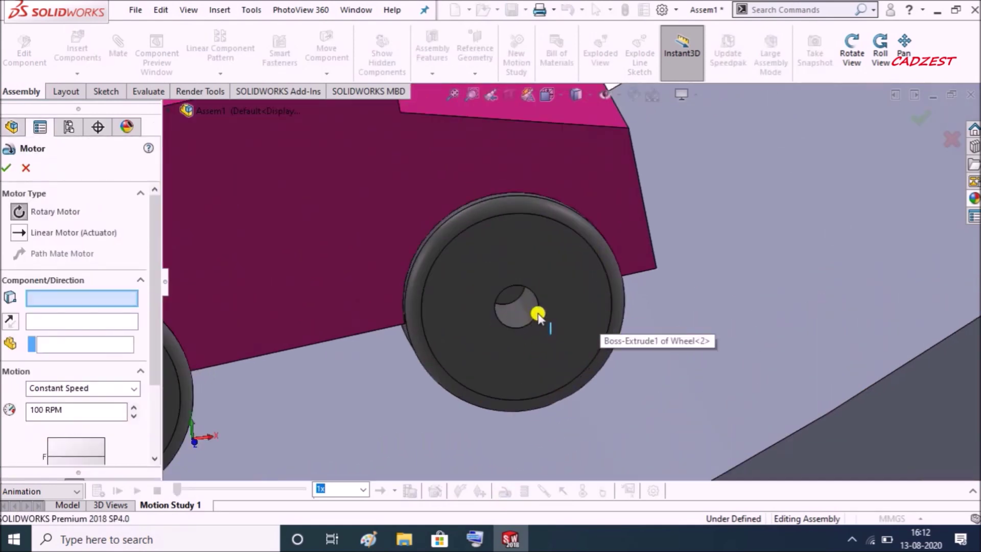
pyautogui.click(519, 308)
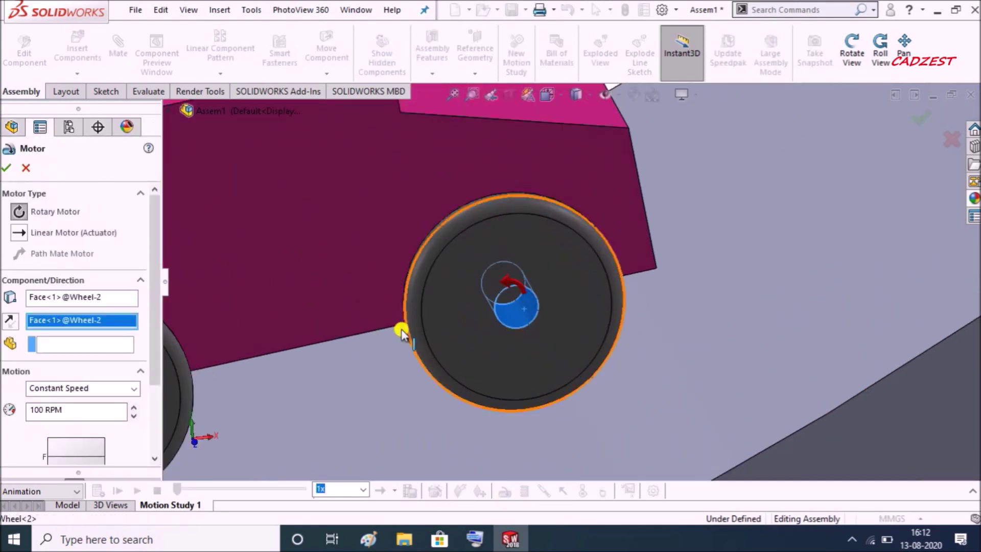
pyautogui.click(10, 321)
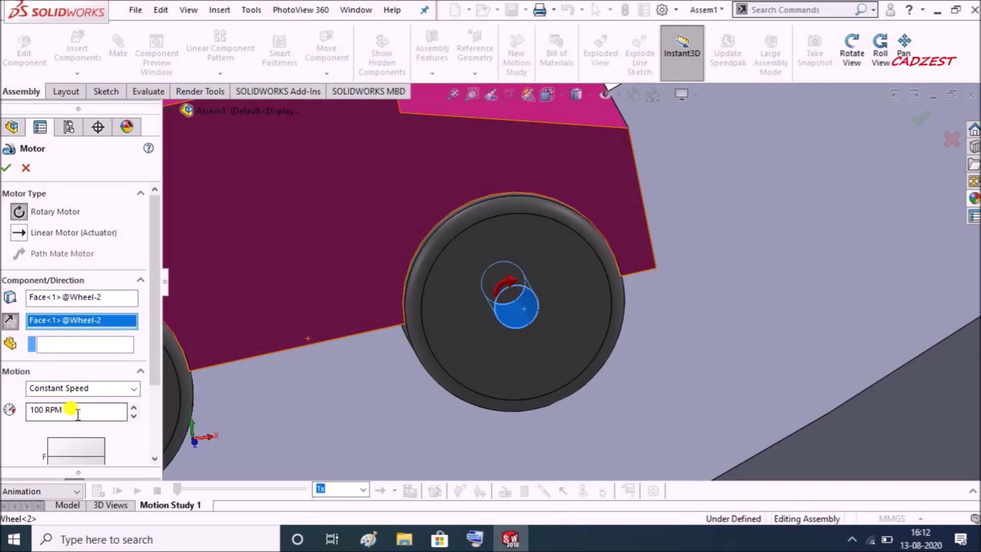
pyautogui.moveTo(77, 414); pyautogui.dragTo(20, 413)
pyautogui.write('5')
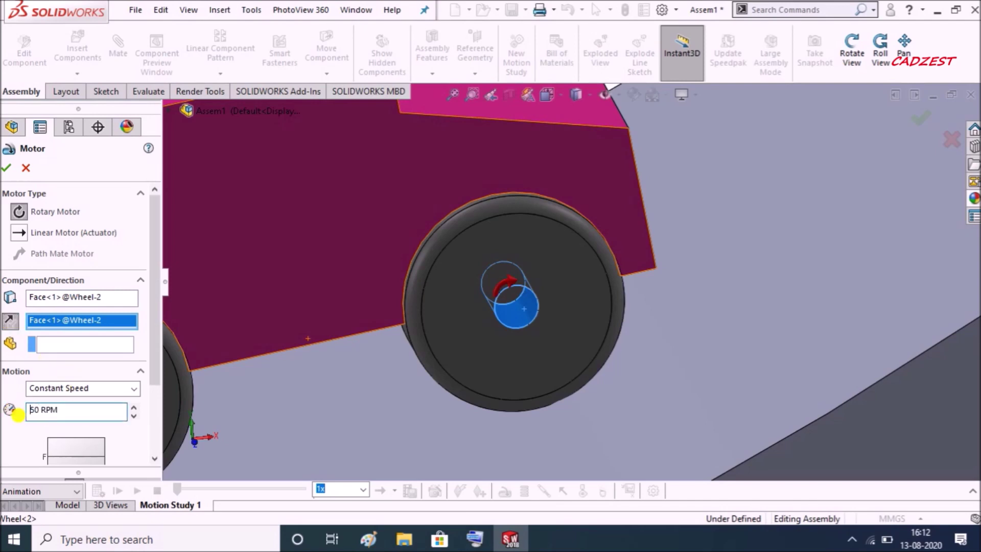
pyautogui.click(7, 169)
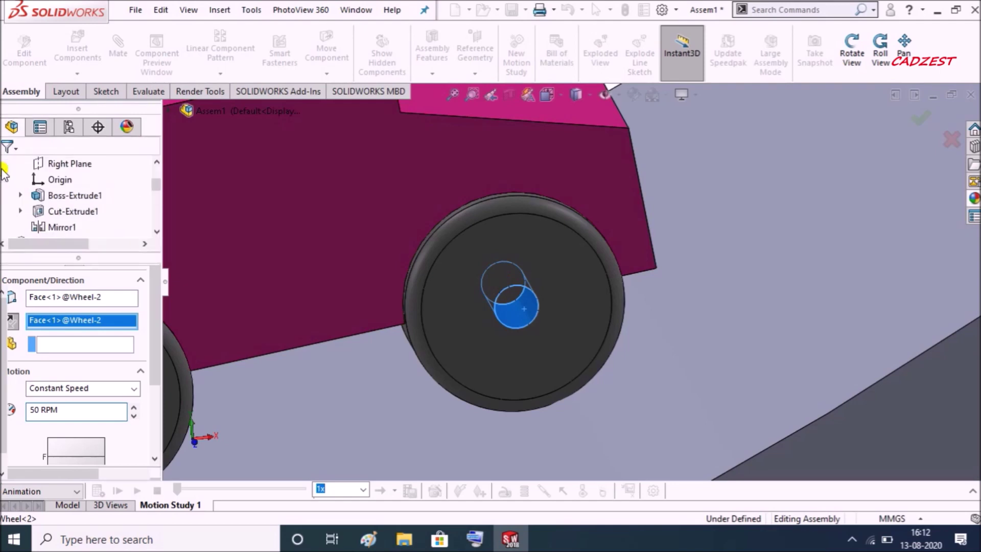
pyautogui.scroll(5, 408, 420)
pyautogui.scroll(3, 409, 420)
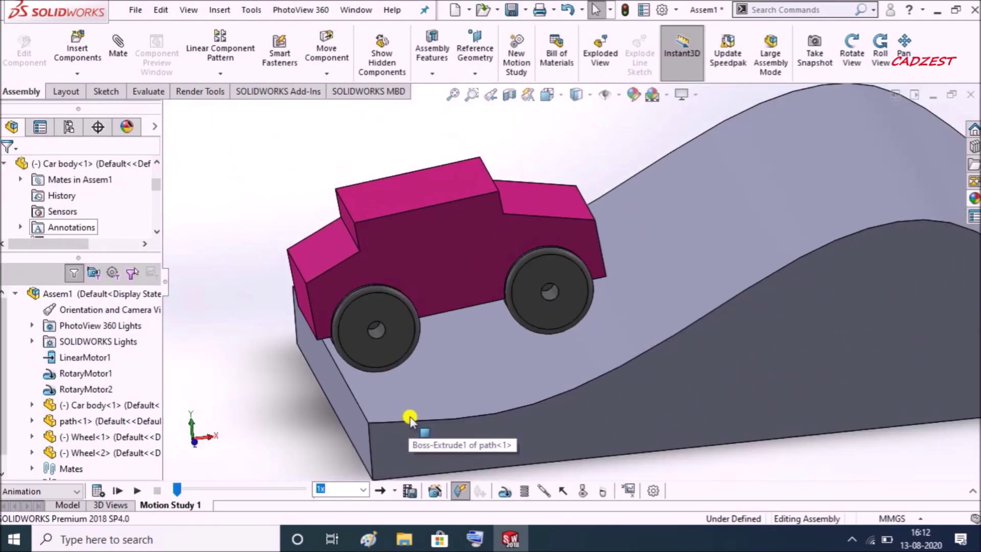
pyautogui.scroll(2, 626, 372)
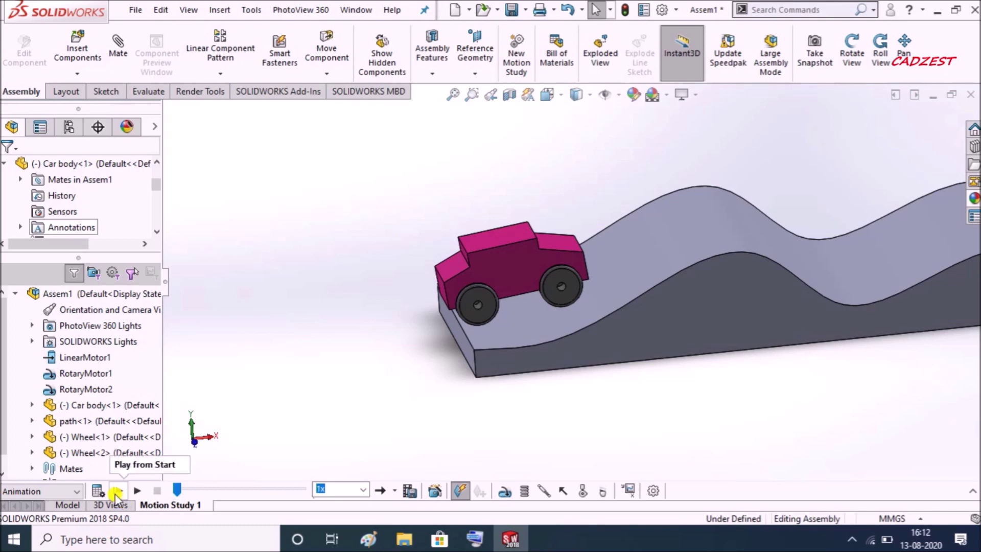
# Step: Calculate the motion, play it from the start, rewind, and return to the Model tab
pyautogui.click(98, 492)
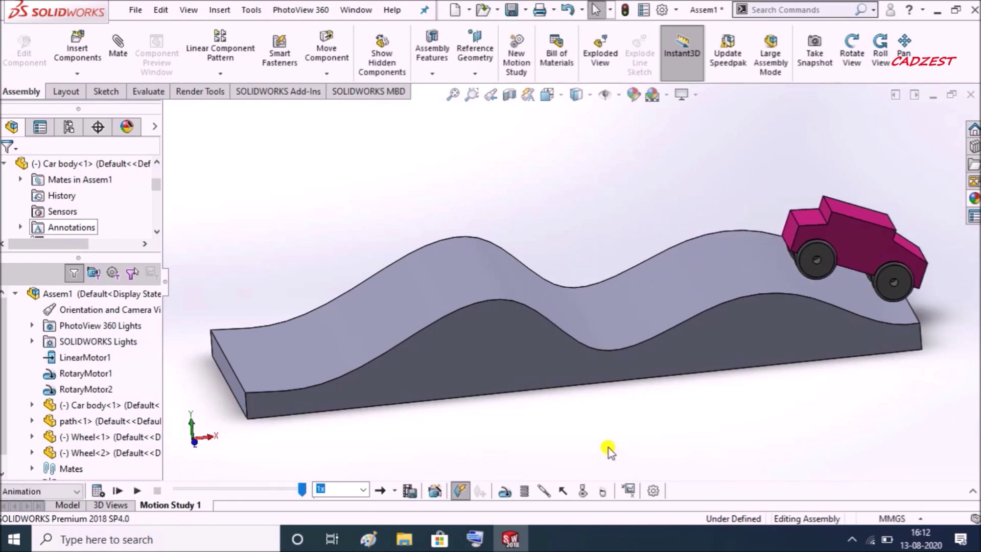
pyautogui.moveTo(304, 490); pyautogui.dragTo(177, 490)
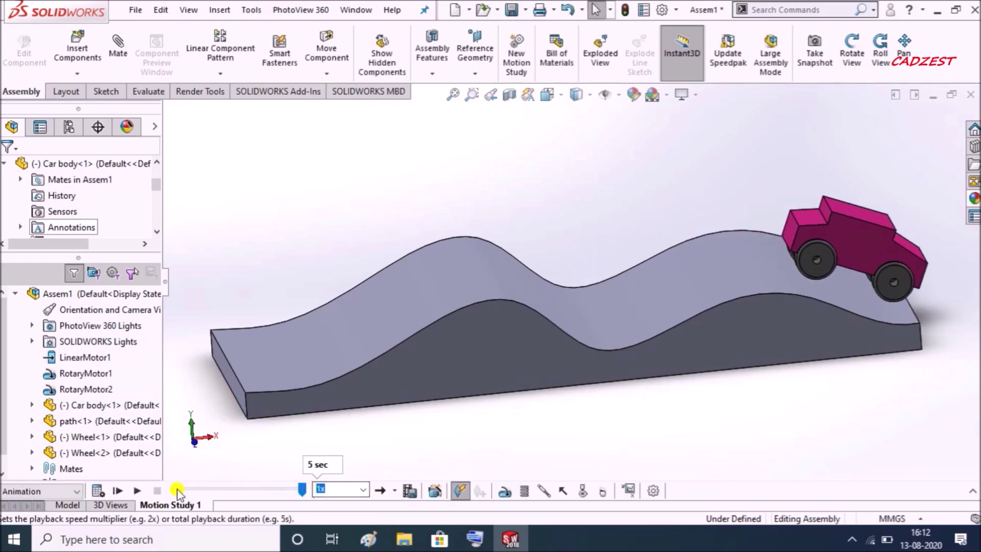
pyautogui.click(119, 491)
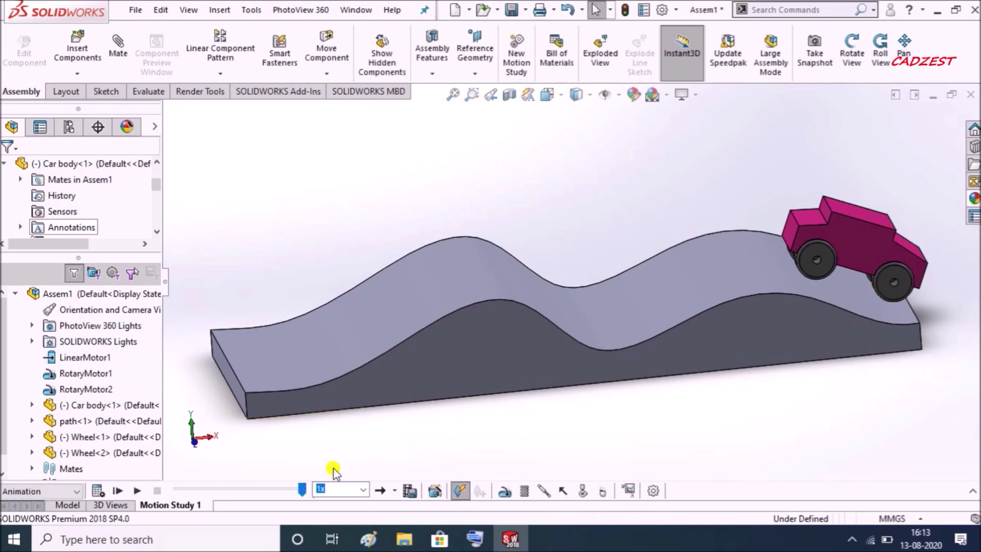
pyautogui.moveTo(304, 491); pyautogui.dragTo(55, 503)
pyautogui.click(55, 504)
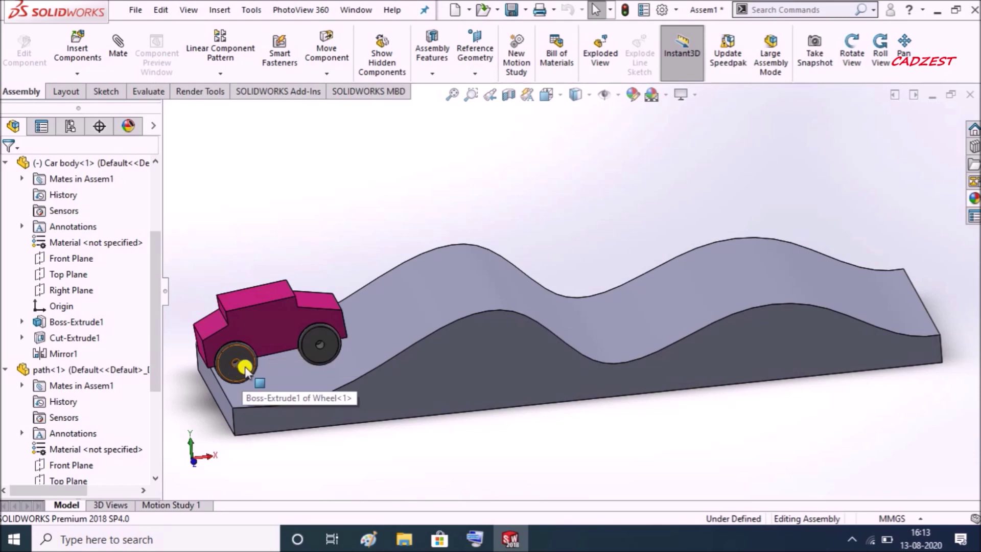
# Step: Start a new sketch on the wheel's front face from its context toolbar
pyautogui.rightClick(246, 363)
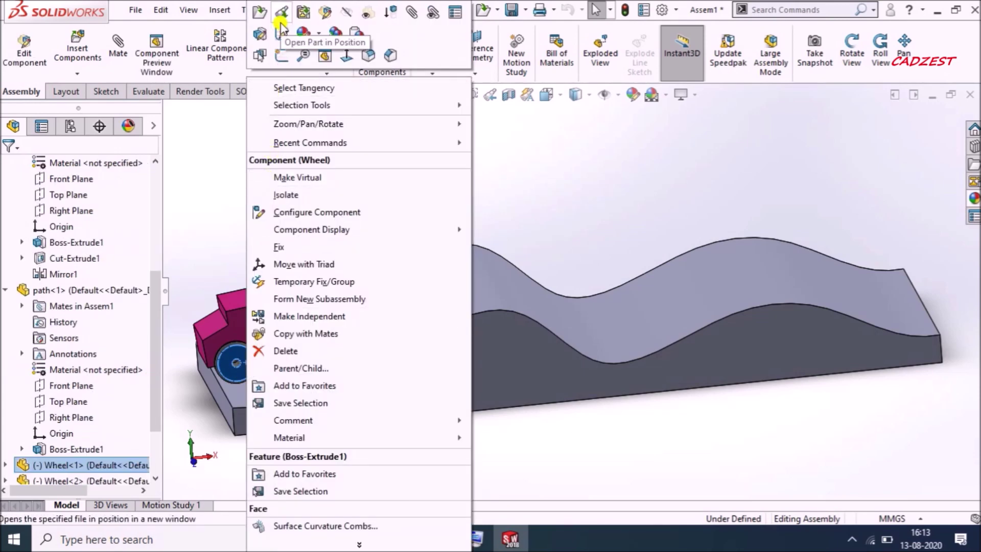
pyautogui.press('Escape')
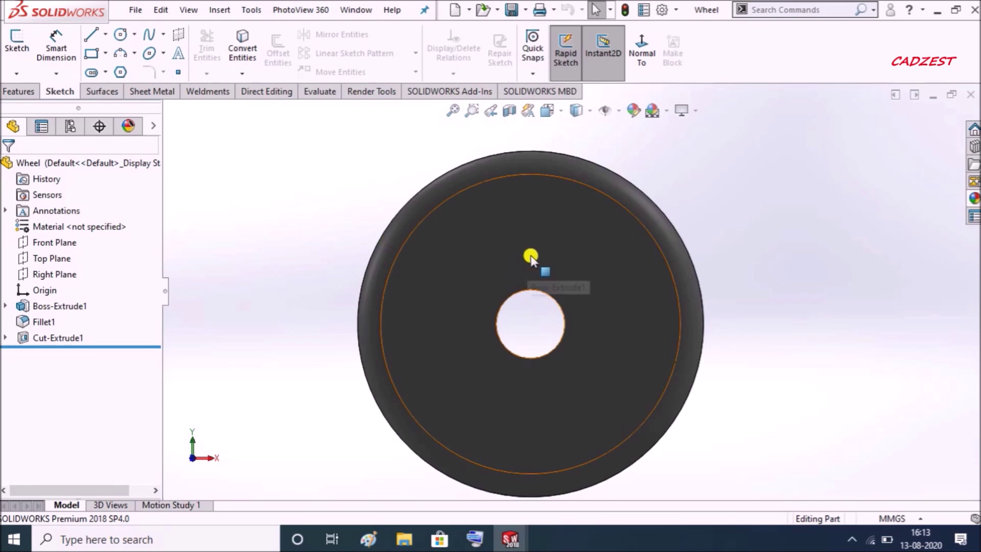
pyautogui.rightClick(533, 214)
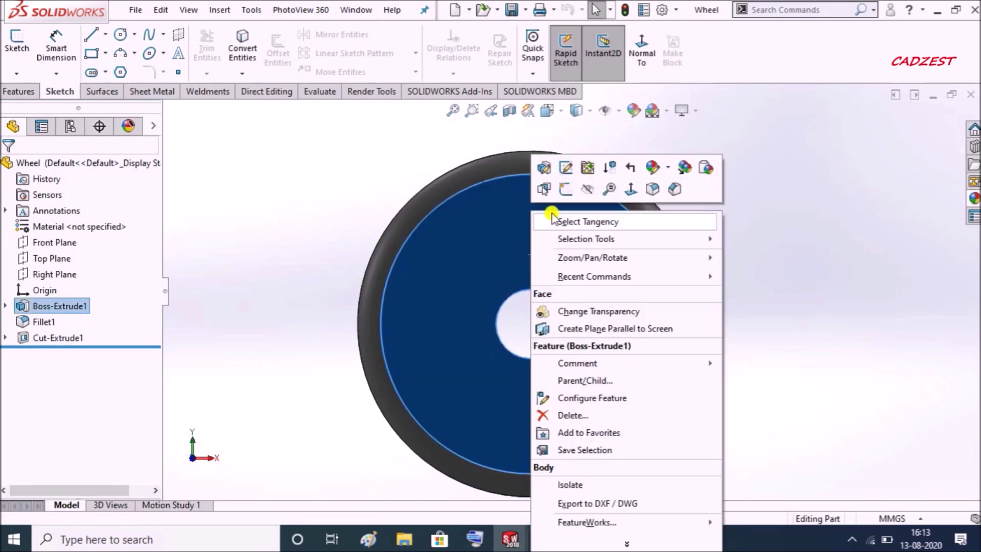
pyautogui.click(570, 191)
# Step: View normal to the face and draw a trapezoid above the centre hole with the Line tool
pyautogui.click(640, 54)
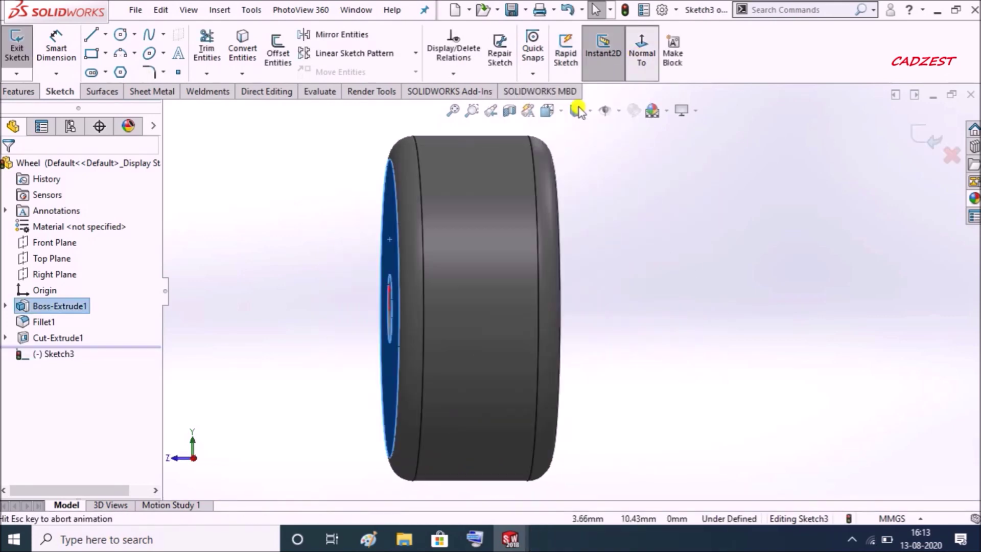
pyautogui.scroll(-3, 705, 211)
pyautogui.scroll(3, 705, 211)
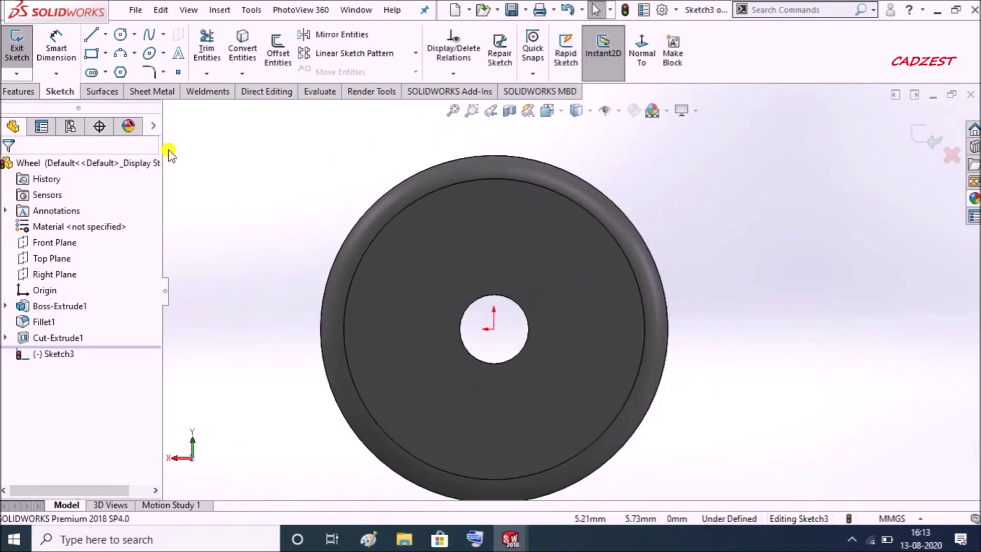
pyautogui.click(96, 39)
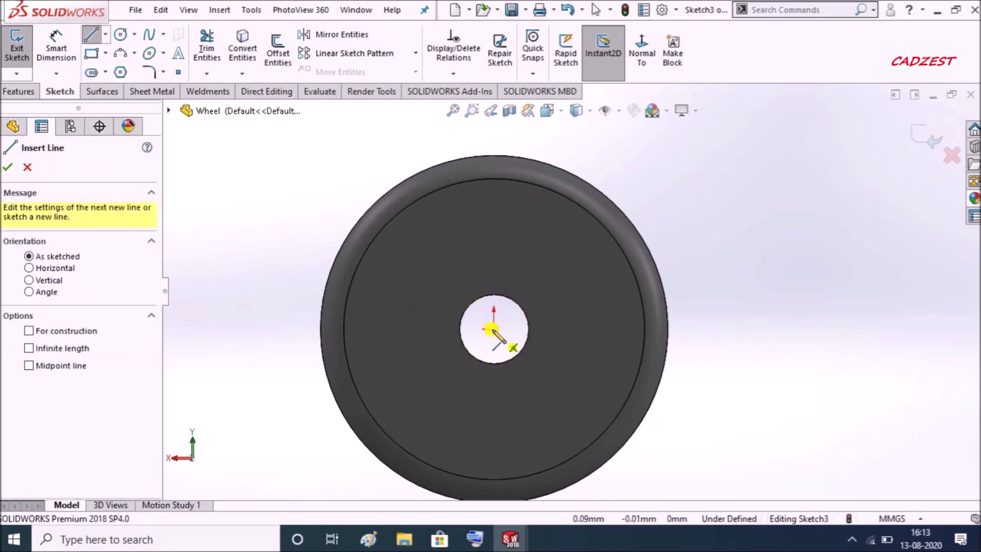
pyautogui.click(471, 284)
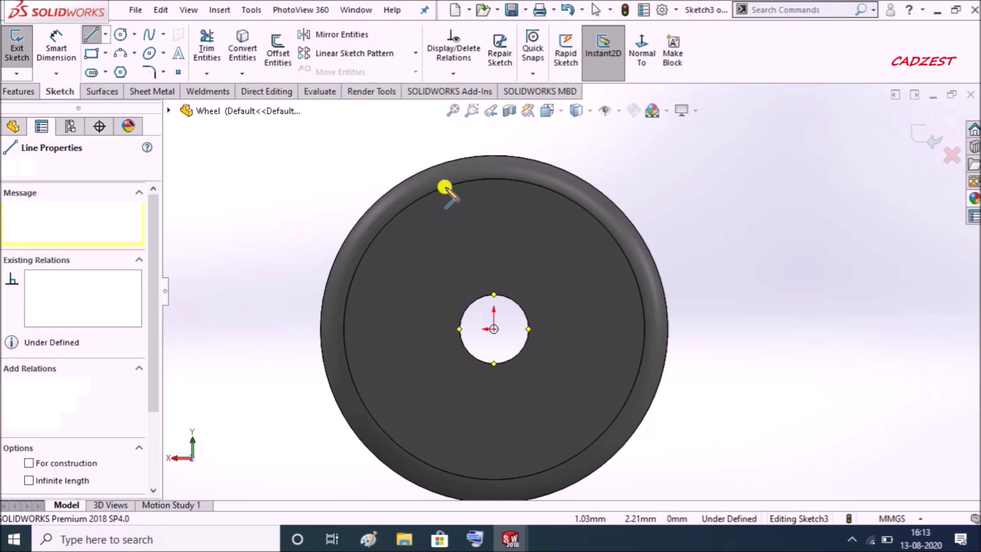
pyautogui.click(445, 187)
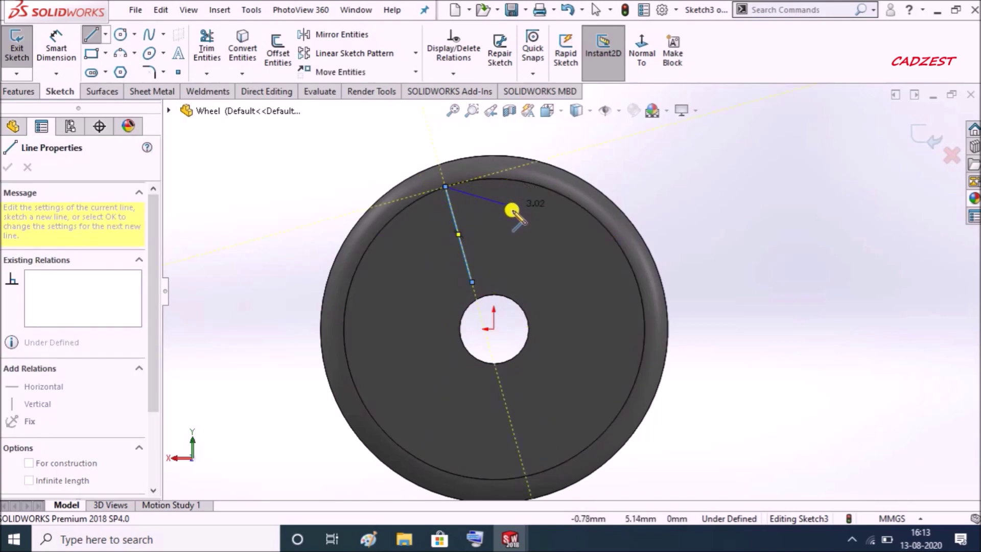
pyautogui.click(535, 184)
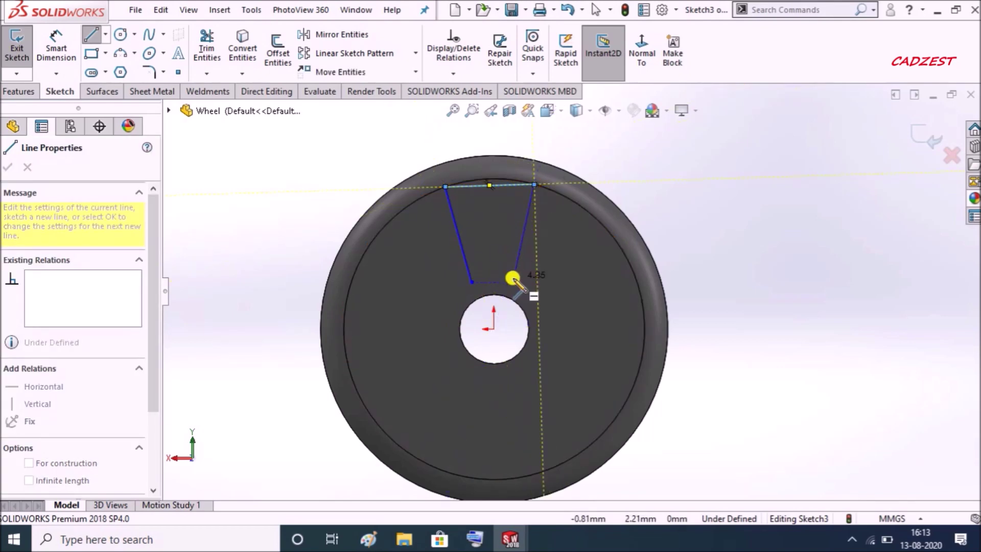
pyautogui.click(506, 282)
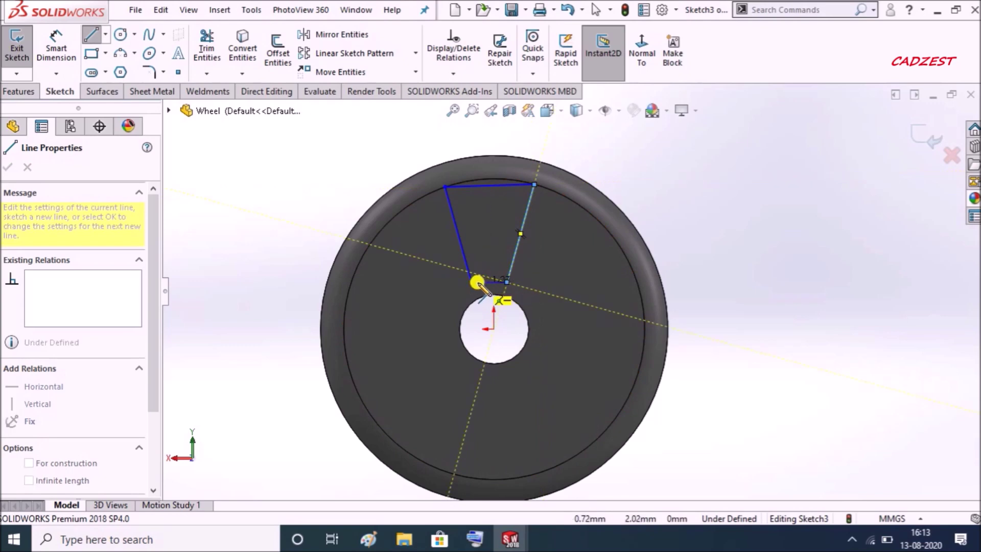
pyautogui.click(475, 283)
pyautogui.press('Escape')
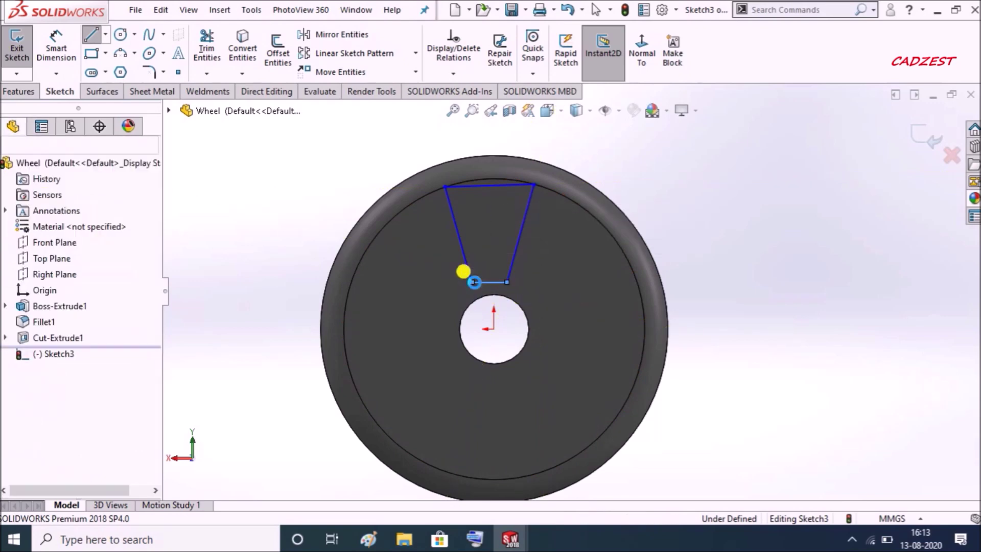
# Step: Draw a vertical centerline from the wheel centre to the trapezoid's top edge
pyautogui.click(106, 35)
pyautogui.click(123, 68)
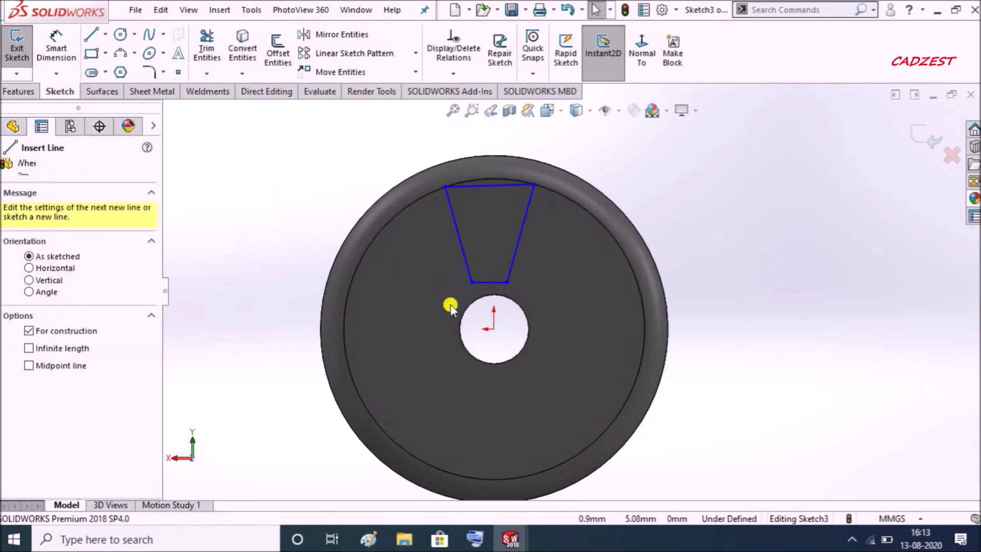
pyautogui.click(494, 329)
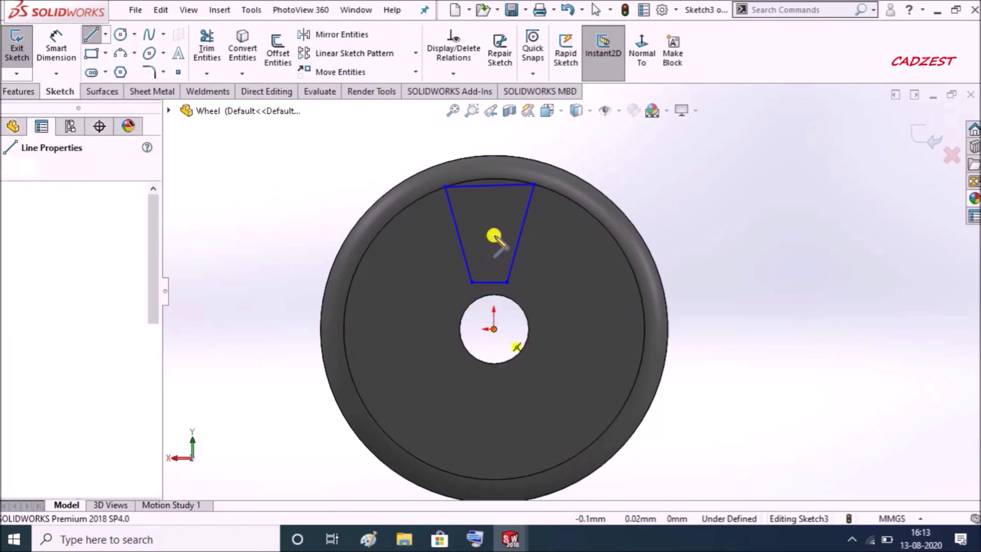
pyautogui.click(490, 186)
pyautogui.press('Escape')
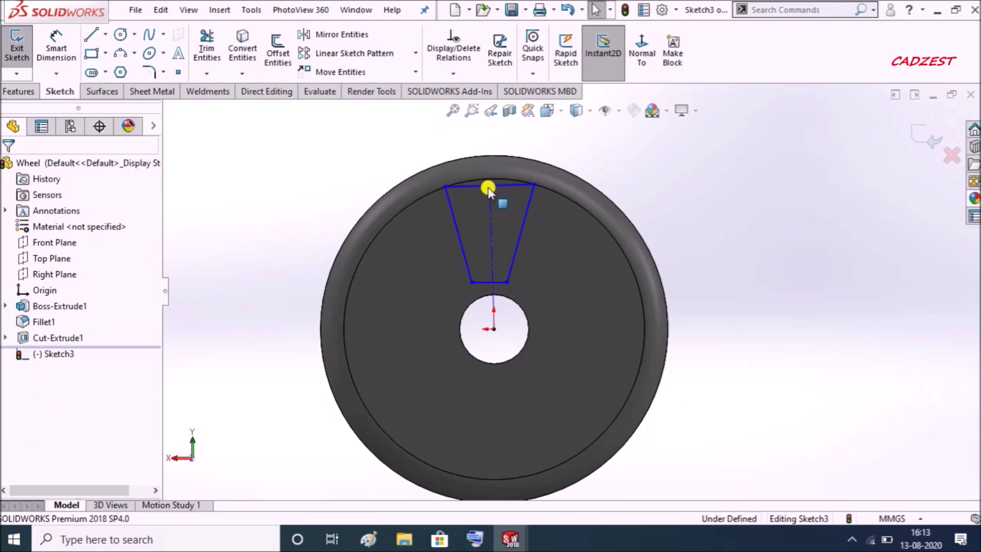
# Step: Make the two slanted sides symmetric about the centerline with a Symmetric relation
pyautogui.click(454, 72)
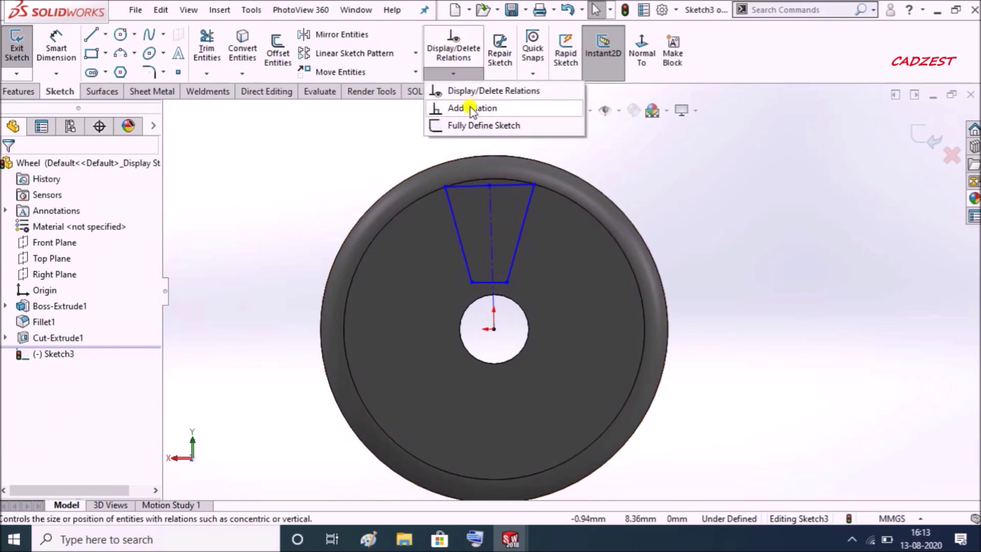
pyautogui.click(462, 109)
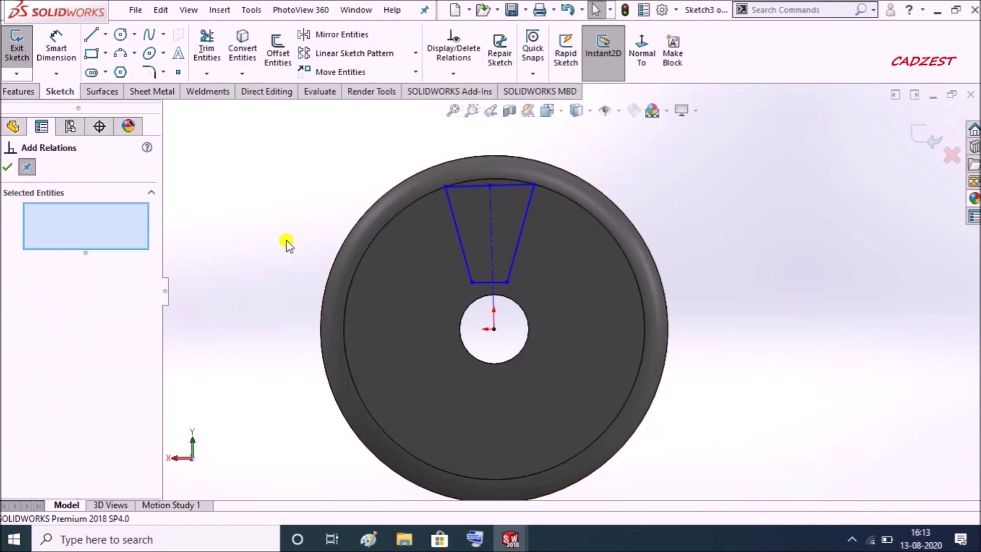
pyautogui.click(462, 248)
pyautogui.click(513, 266)
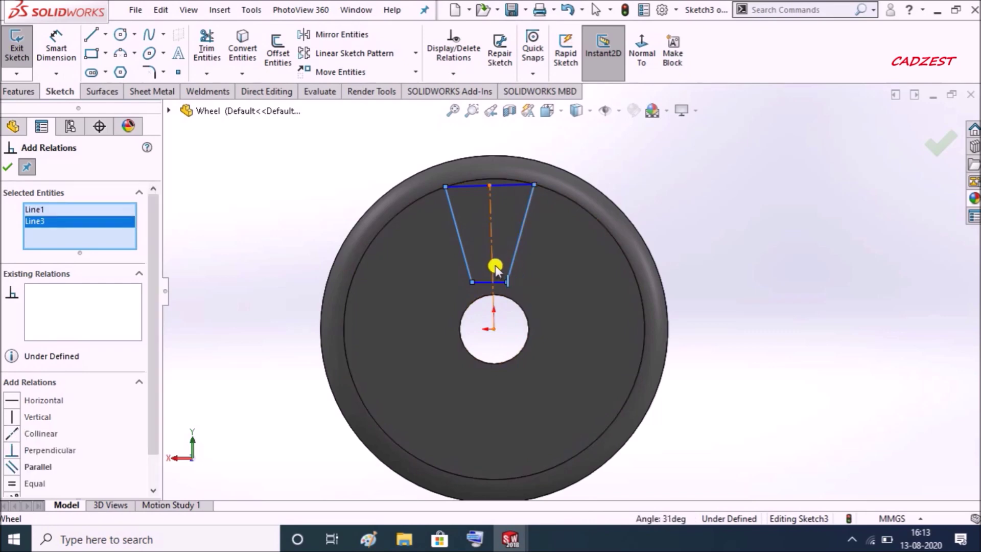
pyautogui.click(495, 266)
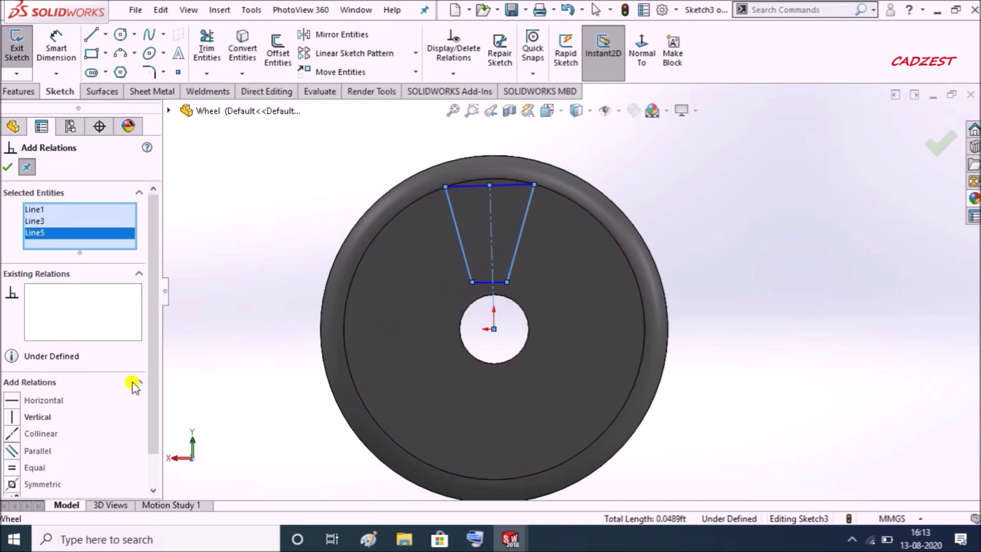
pyautogui.click(15, 484)
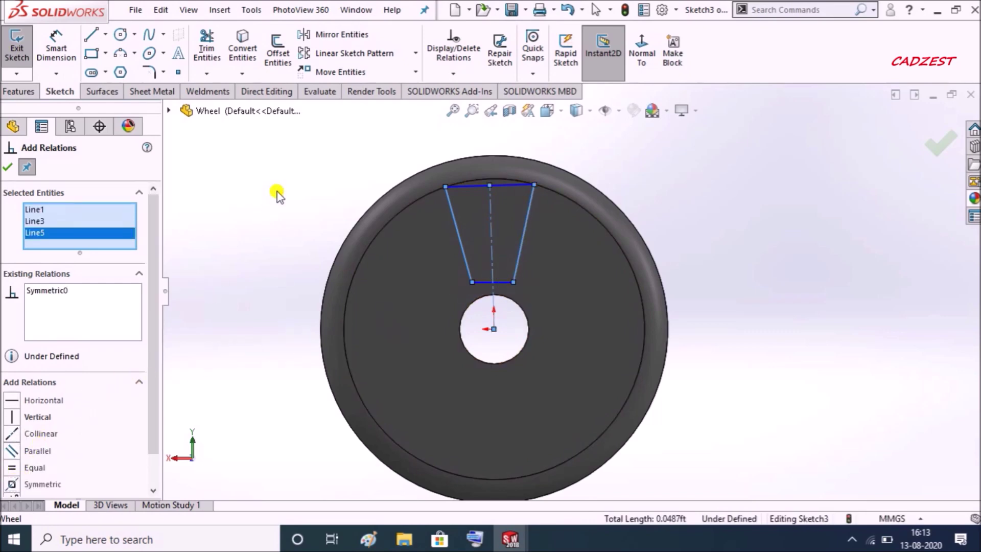
pyautogui.click(7, 165)
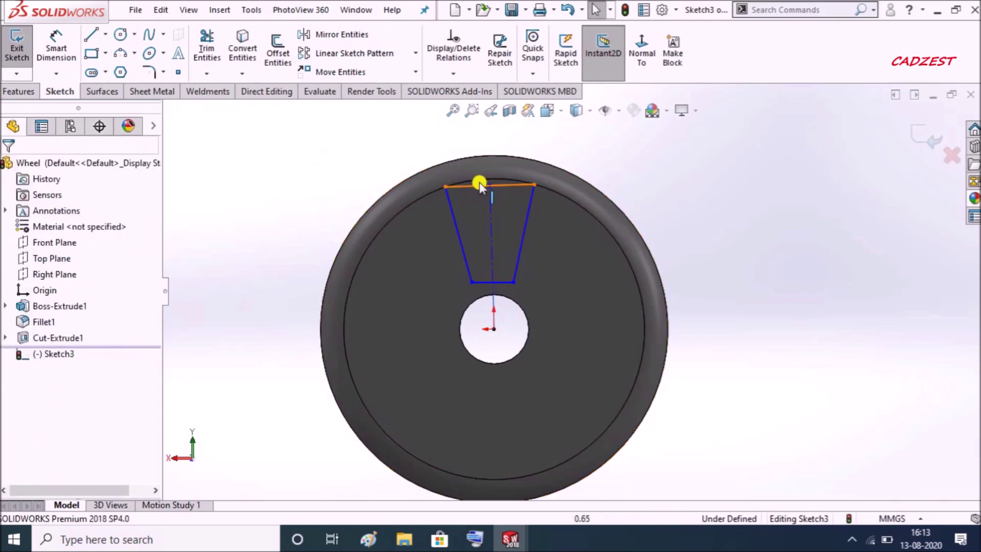
# Step: Turn the trapezoid's top edge into construction geometry and select the centre hole edge
pyautogui.click(501, 188)
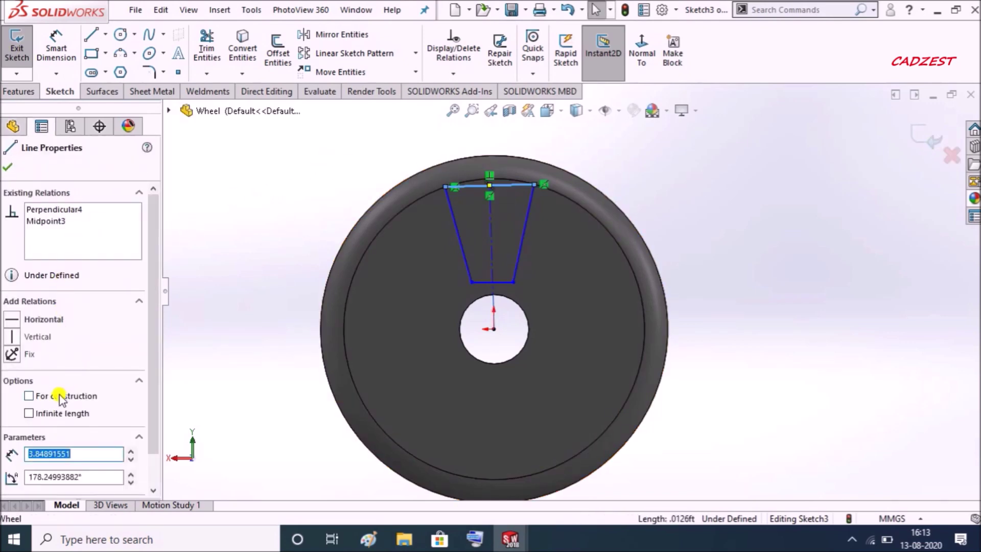
pyautogui.click(259, 248)
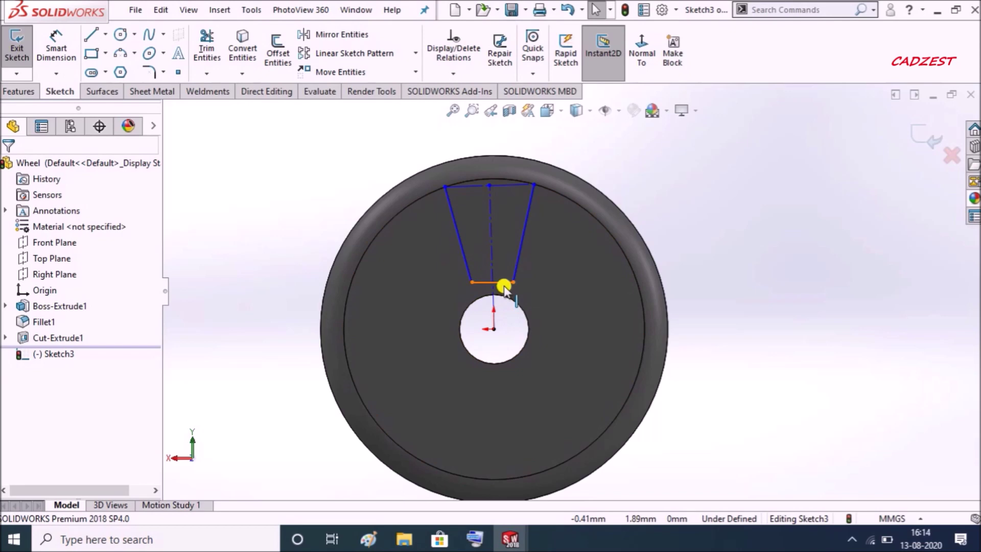
pyautogui.click(200, 292)
# Step: Offset the centre hole edge outward by 1 mm
pyautogui.click(467, 307)
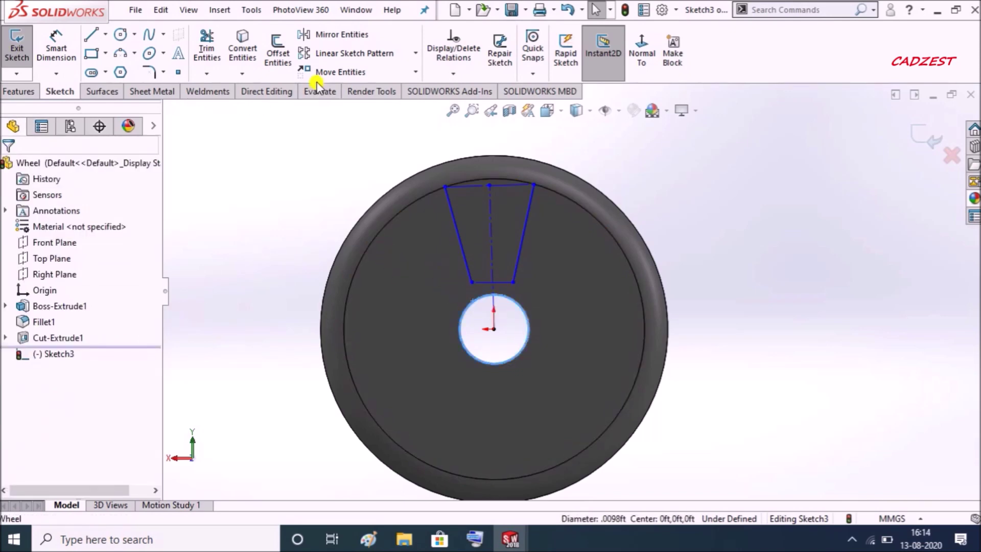
pyautogui.click(277, 52)
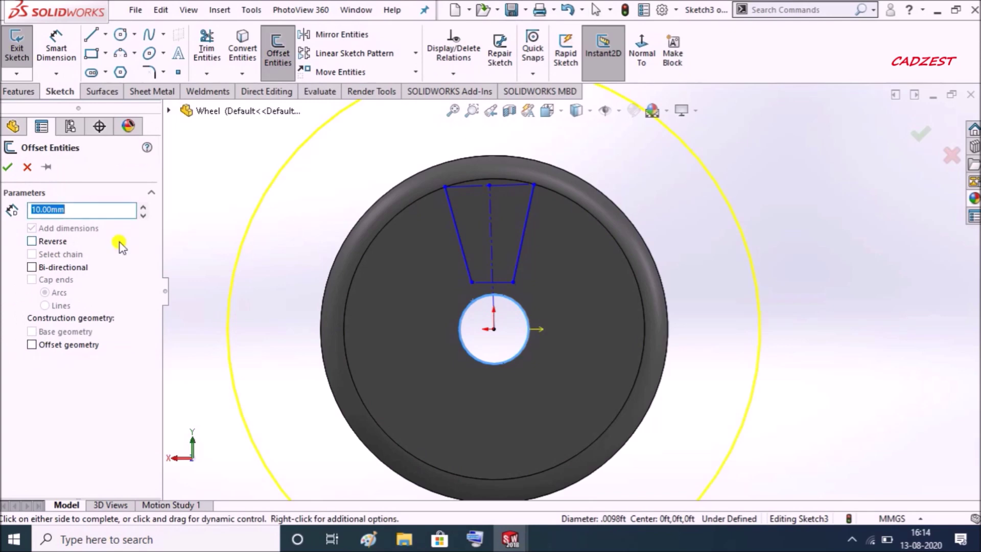
pyautogui.write('1')
pyautogui.press('Return')
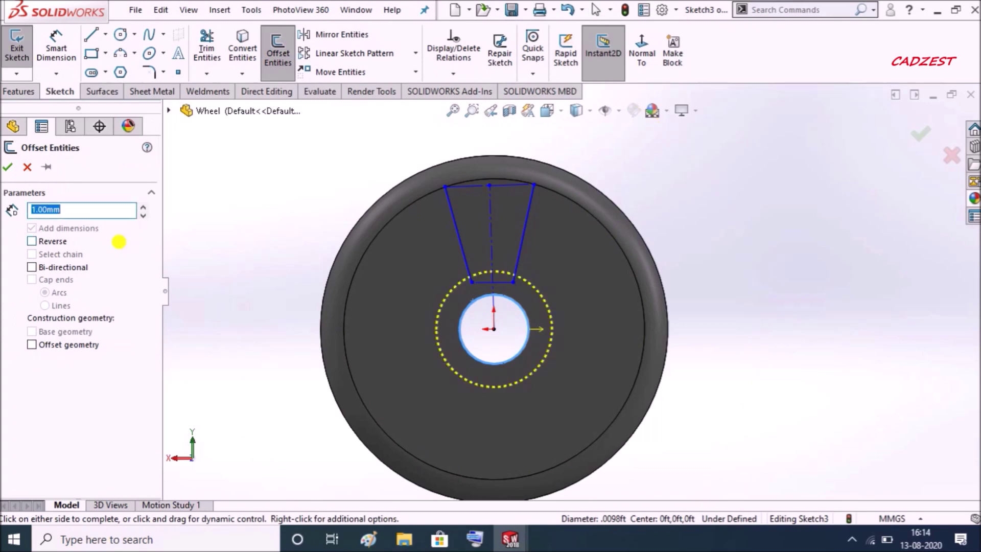
pyautogui.click(8, 169)
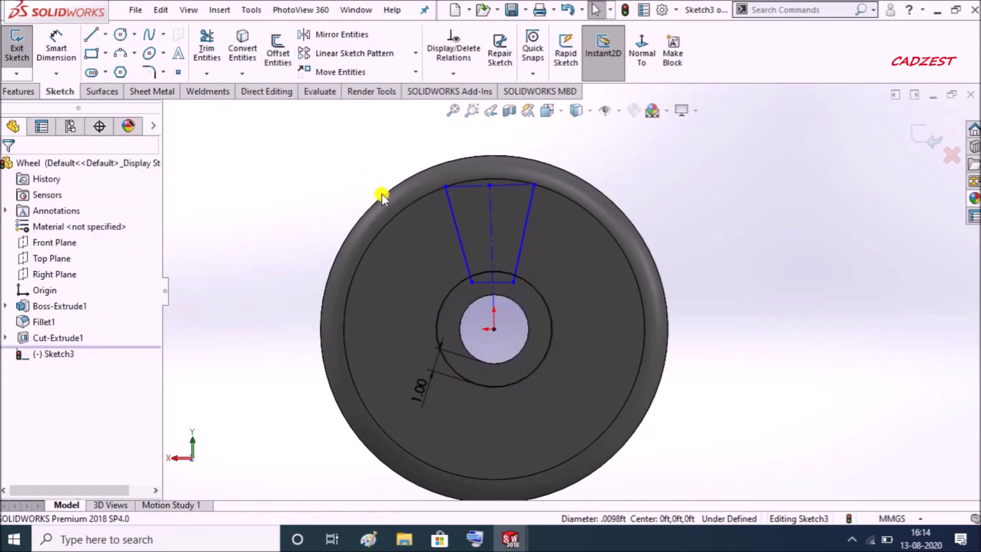
# Step: Offset the rim edge 1 mm inward with Reverse checked
pyautogui.click(485, 179)
pyautogui.click(278, 52)
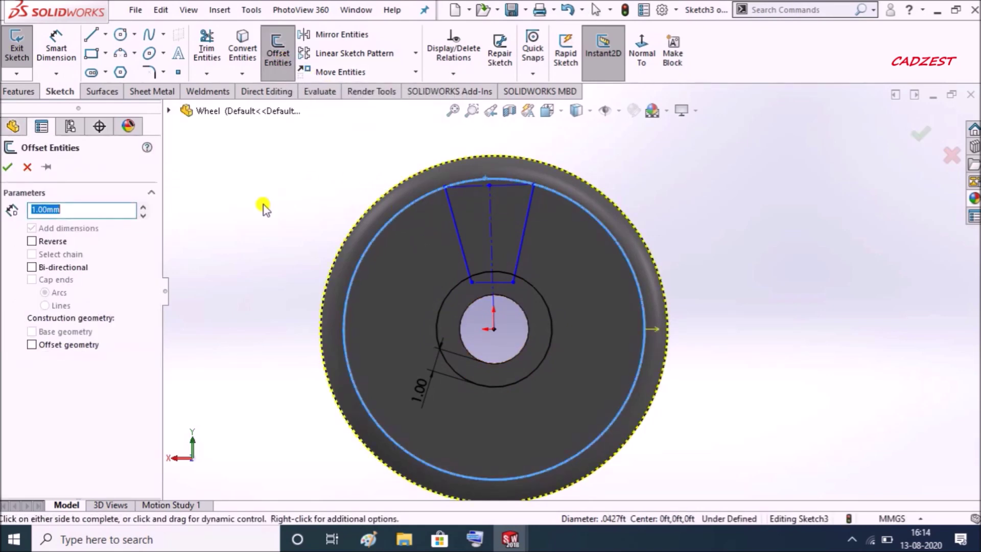
pyautogui.click(32, 242)
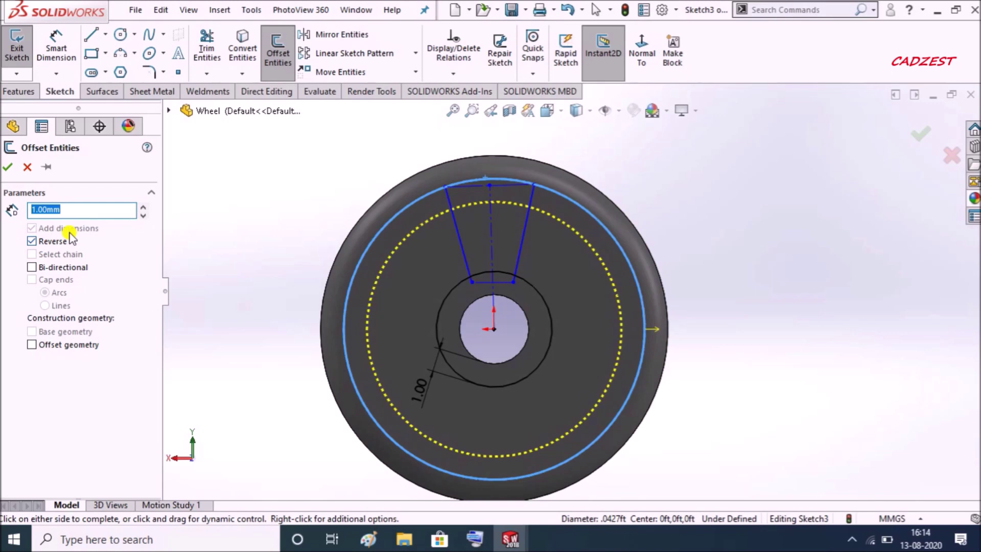
pyautogui.click(9, 167)
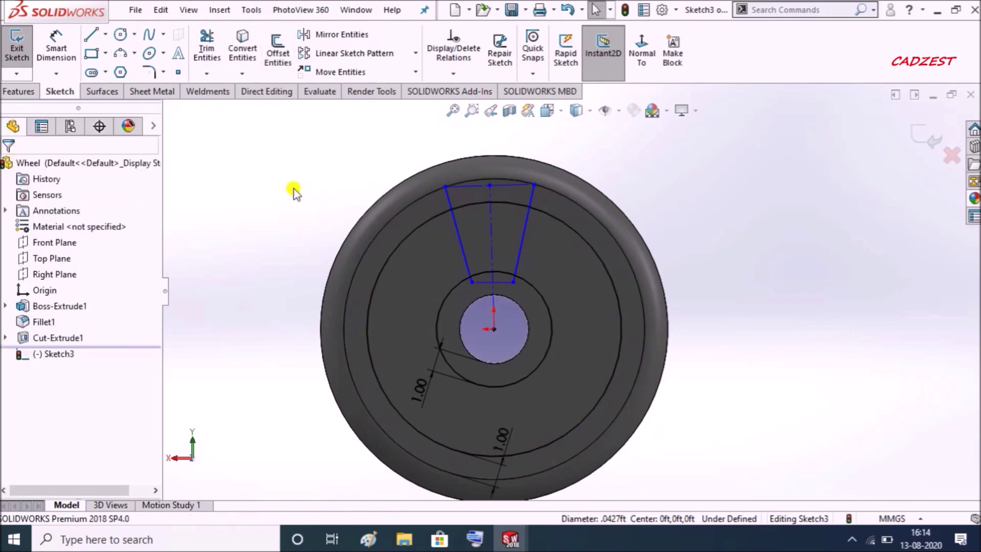
# Step: Power-trim the offset circles to short arcs closing the spoke opening and finish trimming
pyautogui.click(206, 68)
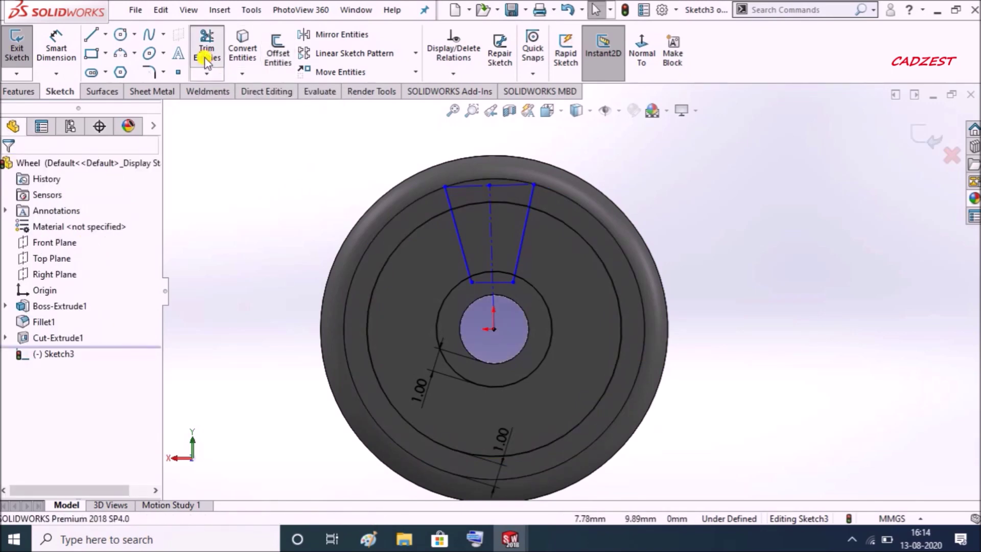
pyautogui.moveTo(580, 278); pyautogui.dragTo(539, 306)
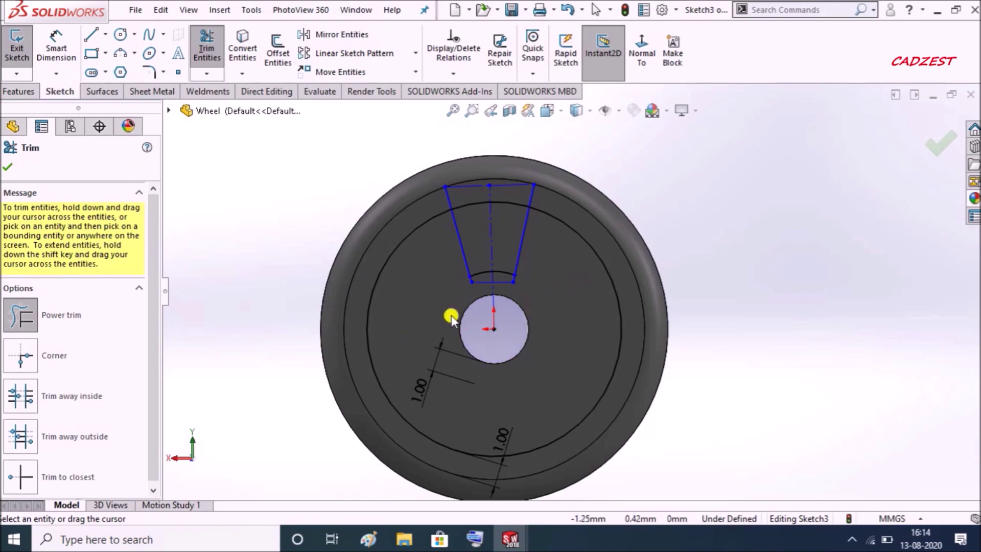
pyautogui.scroll(-3, 452, 325)
pyautogui.scroll(-3, 491, 297)
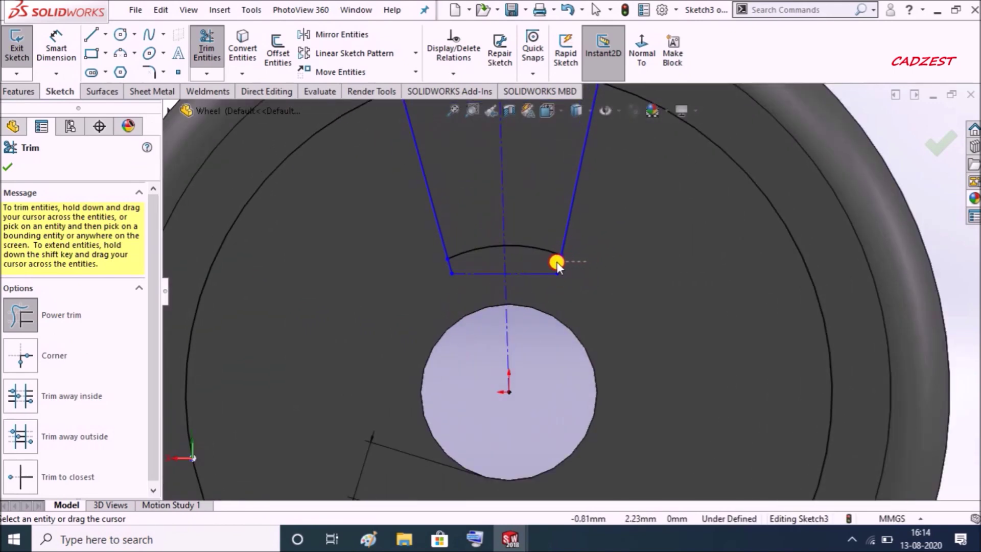
pyautogui.scroll(3, 370, 309)
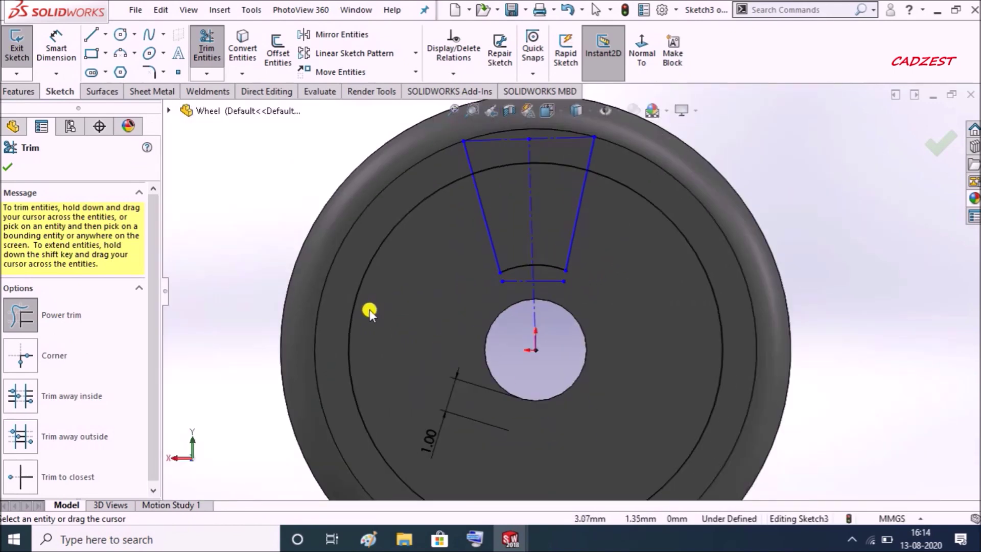
pyautogui.scroll(2, 462, 194)
pyautogui.scroll(-2, 524, 173)
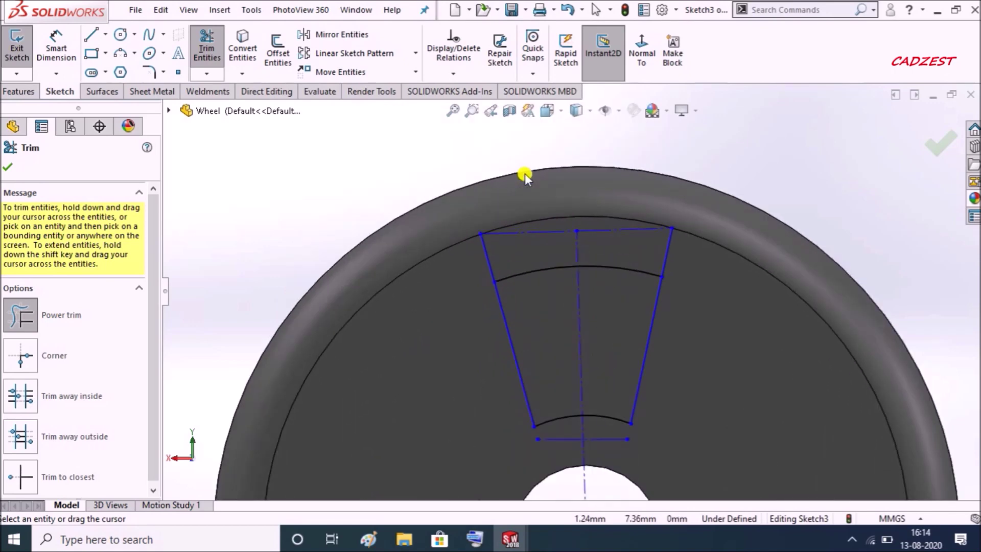
pyautogui.scroll(-2, 525, 173)
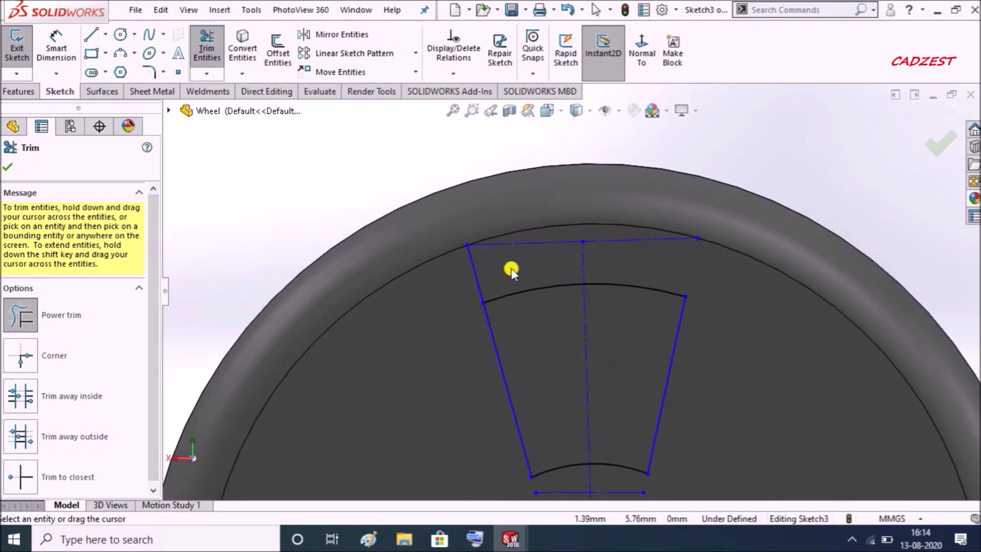
pyautogui.scroll(2, 460, 295)
pyautogui.scroll(1, 450, 274)
pyautogui.scroll(2, 483, 316)
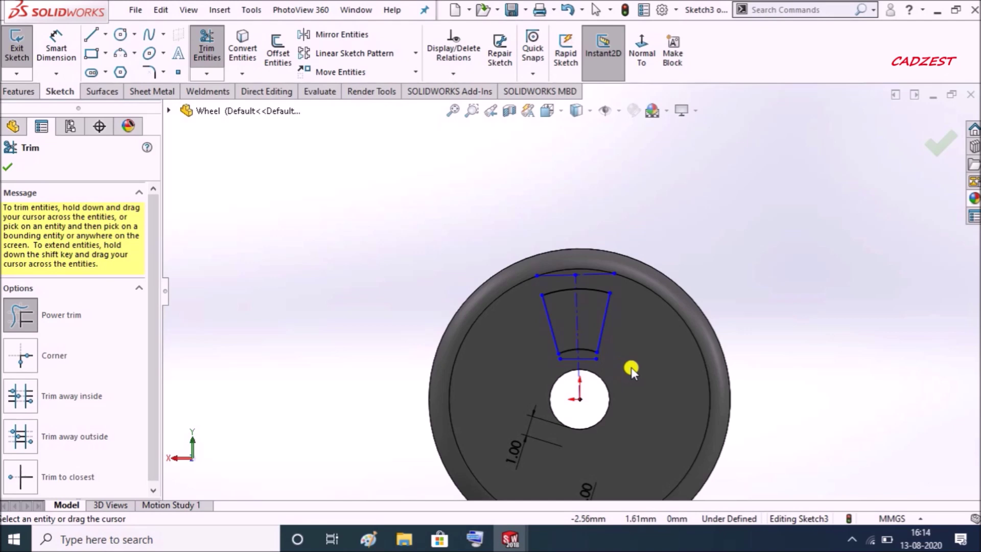
pyautogui.scroll(-1, 630, 367)
pyautogui.click(9, 168)
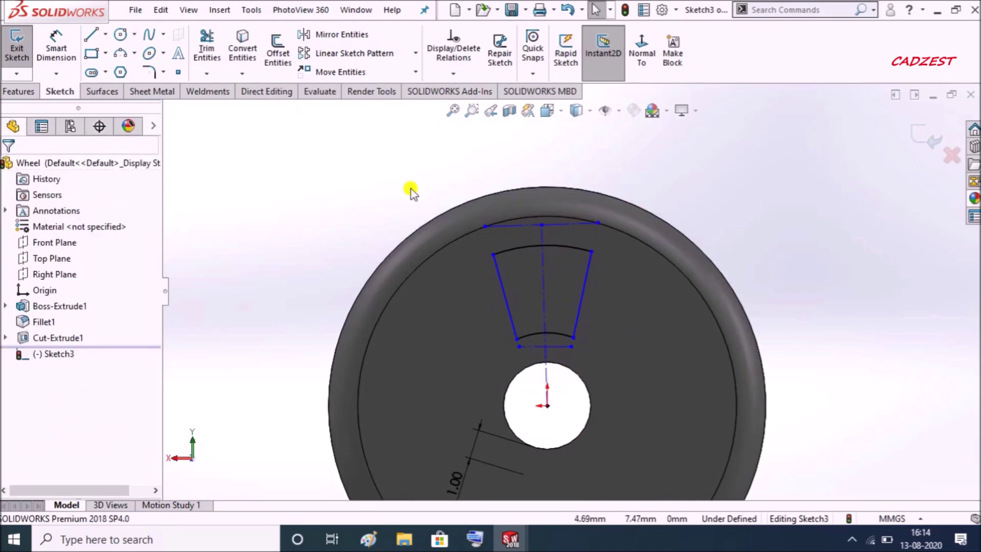
pyautogui.scroll(-2, 587, 347)
pyautogui.scroll(-1, 587, 352)
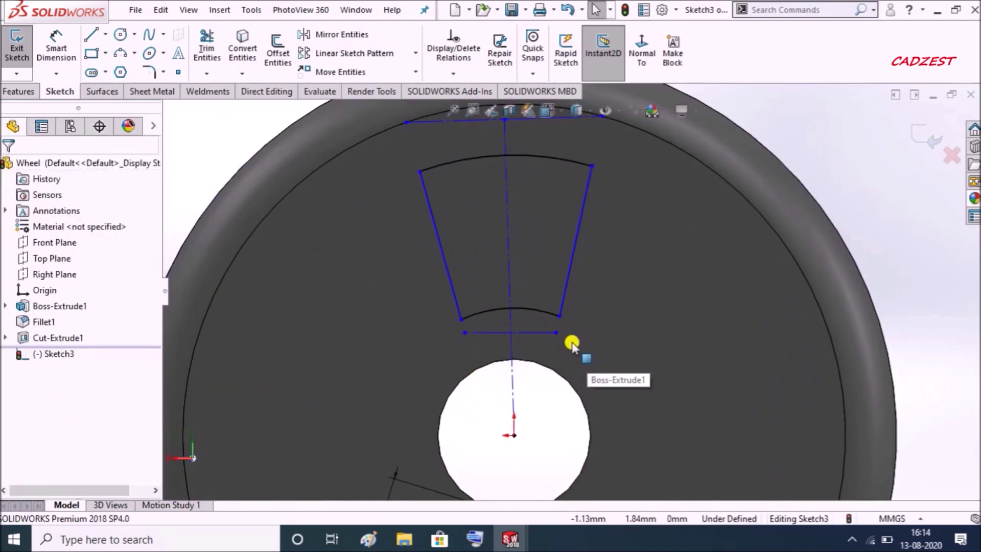
# Step: Add a 30° angular dimension between the two slanted sides of the trapezoidal spoke outline
pyautogui.moveTo(537, 329); pyautogui.dragTo(480, 264, button='right')
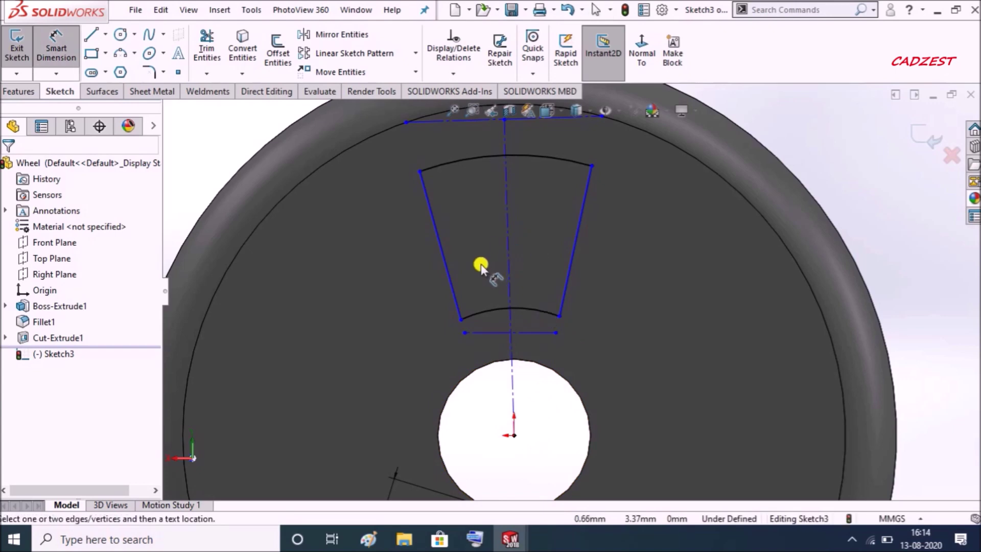
pyautogui.click(461, 304)
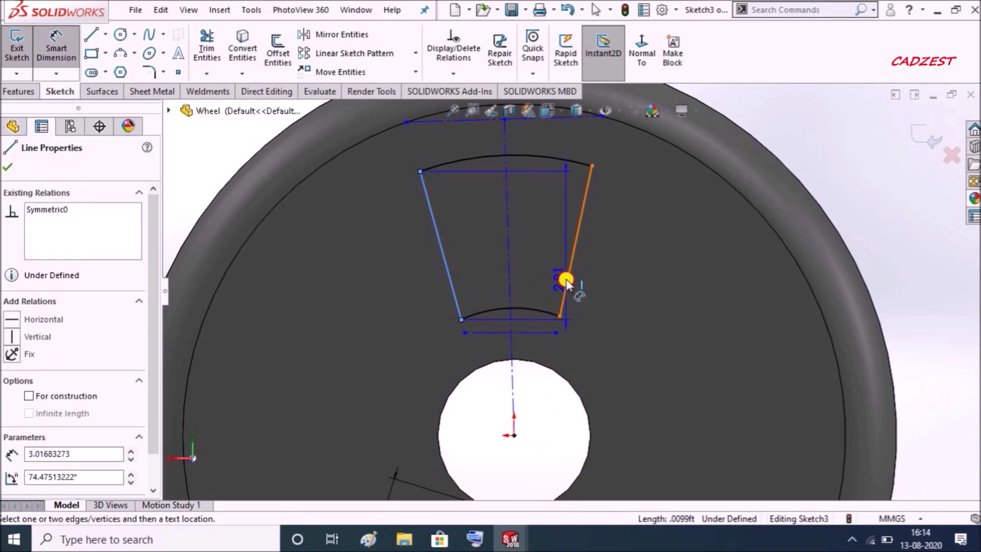
pyautogui.click(566, 279)
pyautogui.click(529, 275)
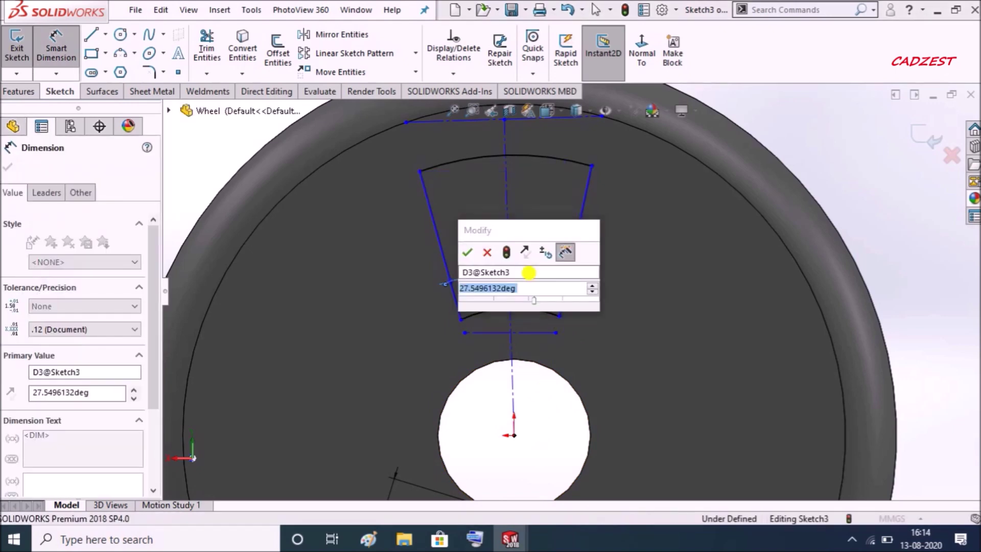
pyautogui.write('30')
pyautogui.press('Return')
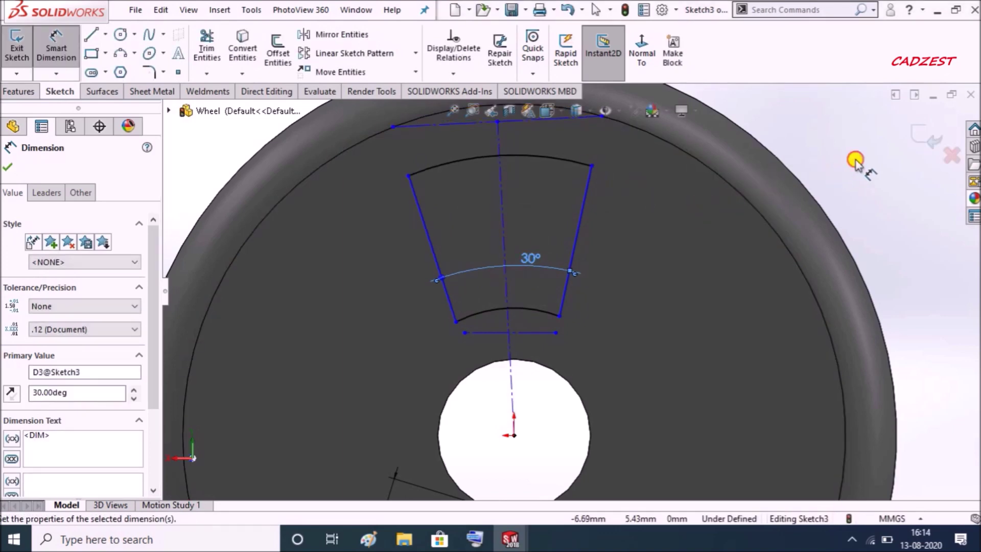
pyautogui.click(857, 162)
pyautogui.scroll(2, 605, 253)
pyautogui.click(512, 304)
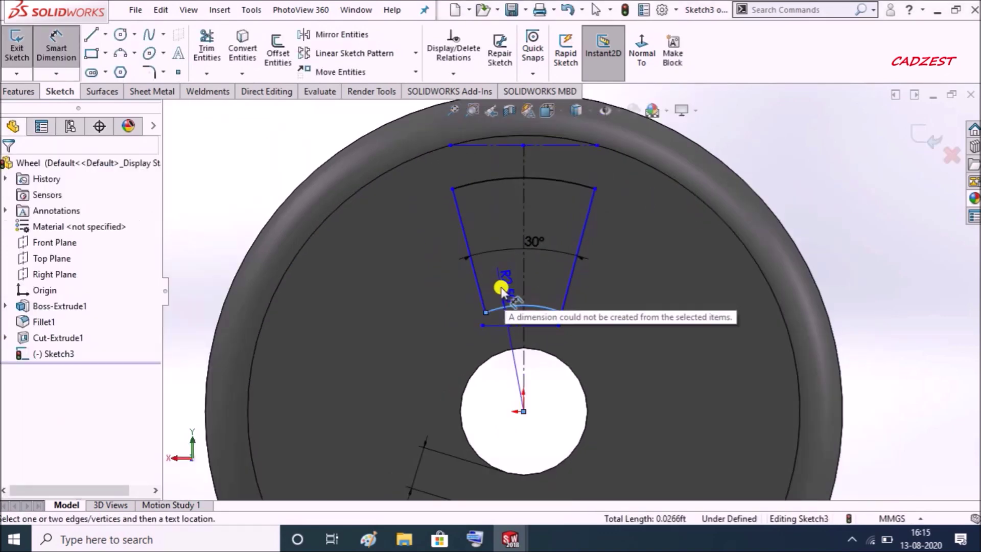
pyautogui.press('Escape')
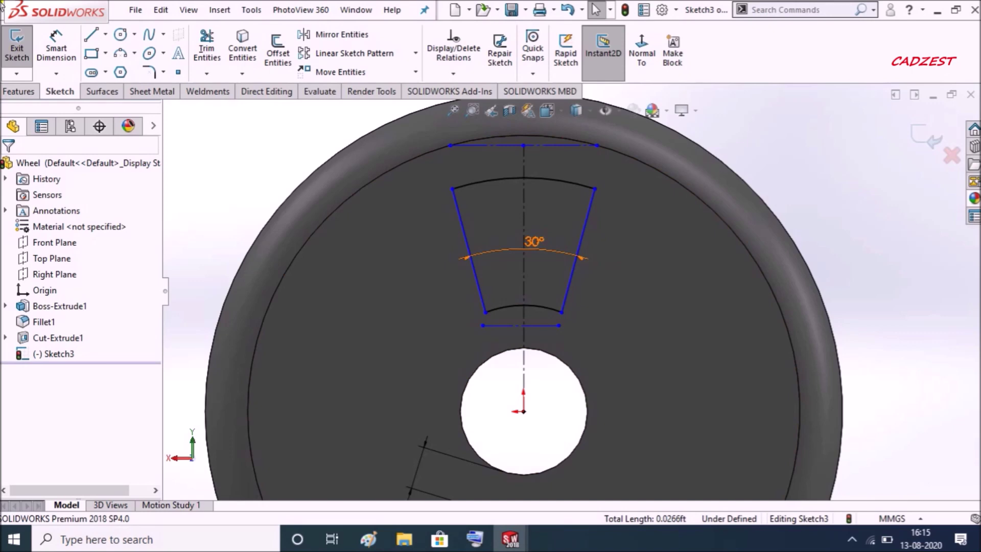
pyautogui.click(11, 91)
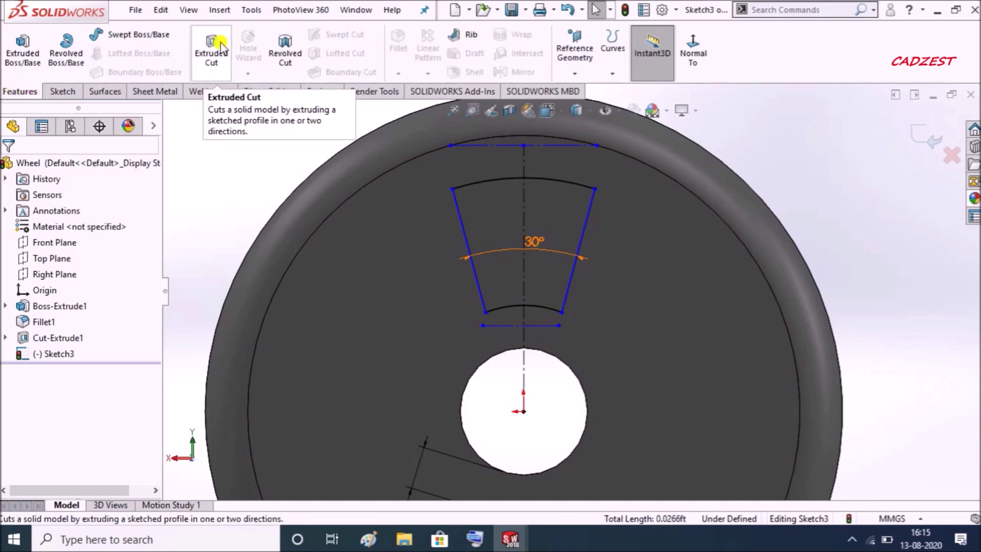
# Step: Create Cut-Extrude2 from the tapered outline with Through All - Both, opening one spoke gap
pyautogui.click(253, 180)
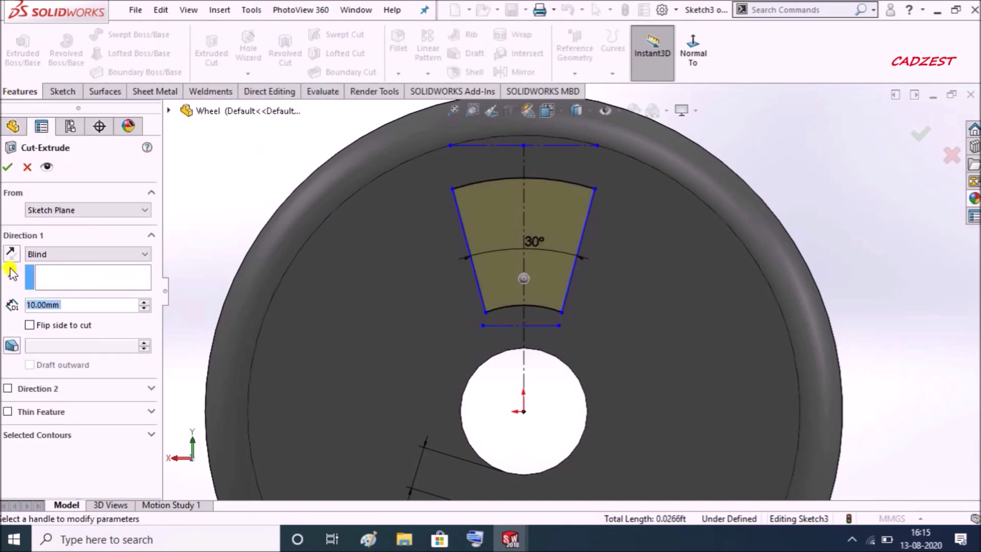
pyautogui.click(39, 254)
pyautogui.click(54, 285)
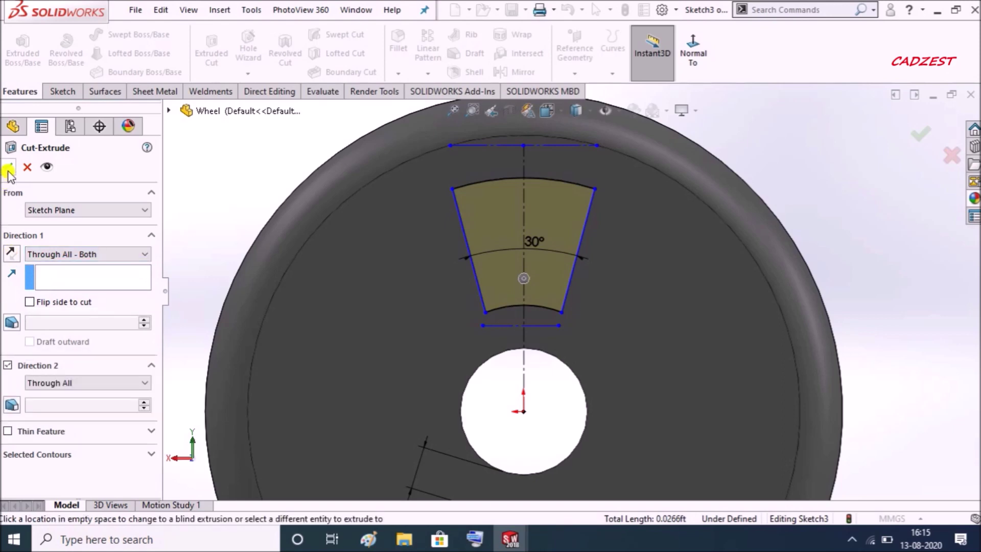
pyautogui.press('Return')
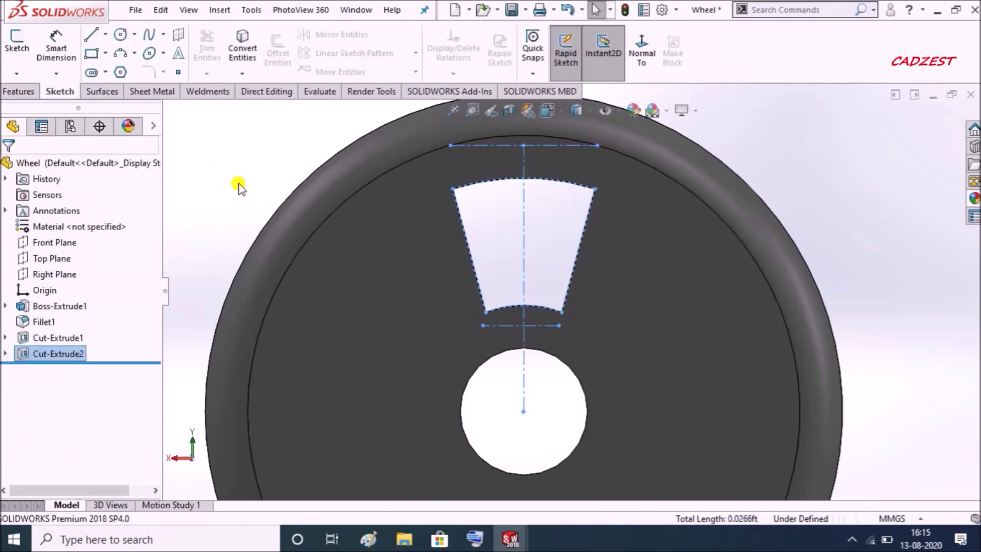
# Step: Start a Circular Pattern using the wheel's round face as axis and Cut-Extrude2 as the feature
pyautogui.click(19, 91)
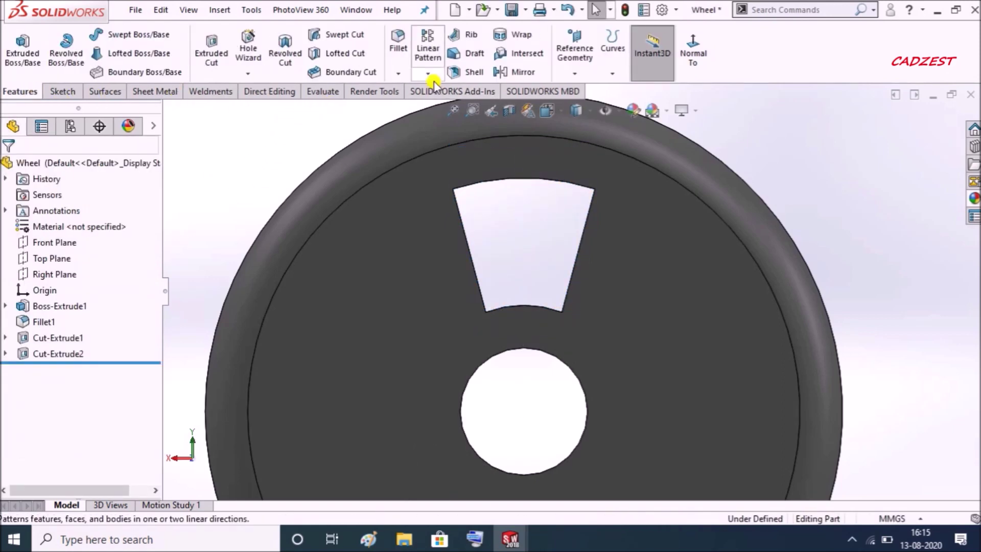
pyautogui.click(428, 73)
pyautogui.click(441, 111)
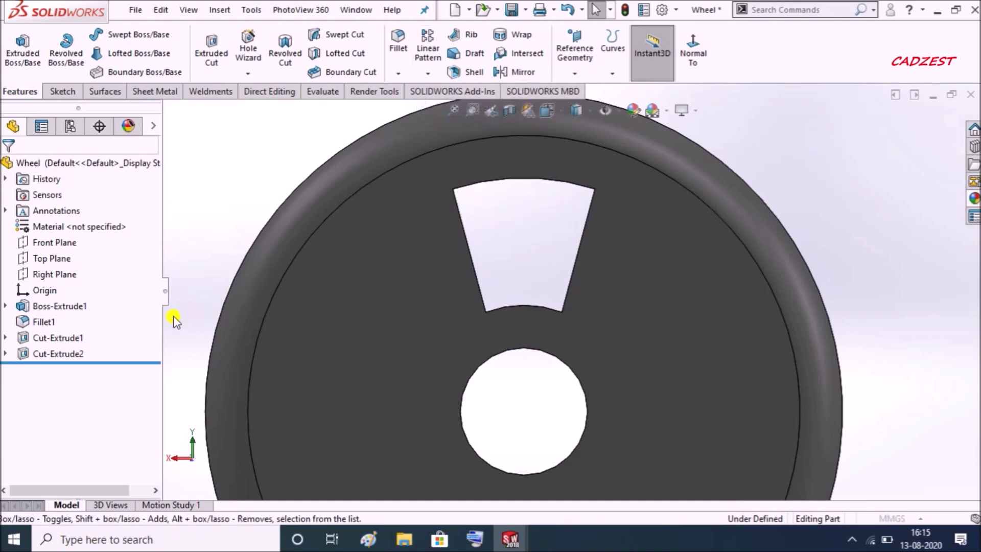
pyautogui.click(358, 140)
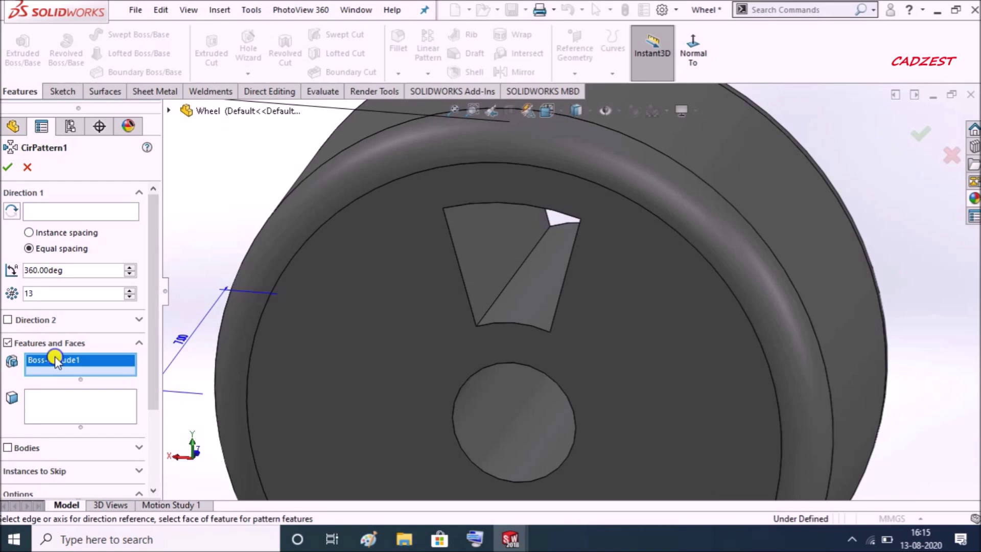
pyautogui.rightClick(55, 360)
pyautogui.click(86, 367)
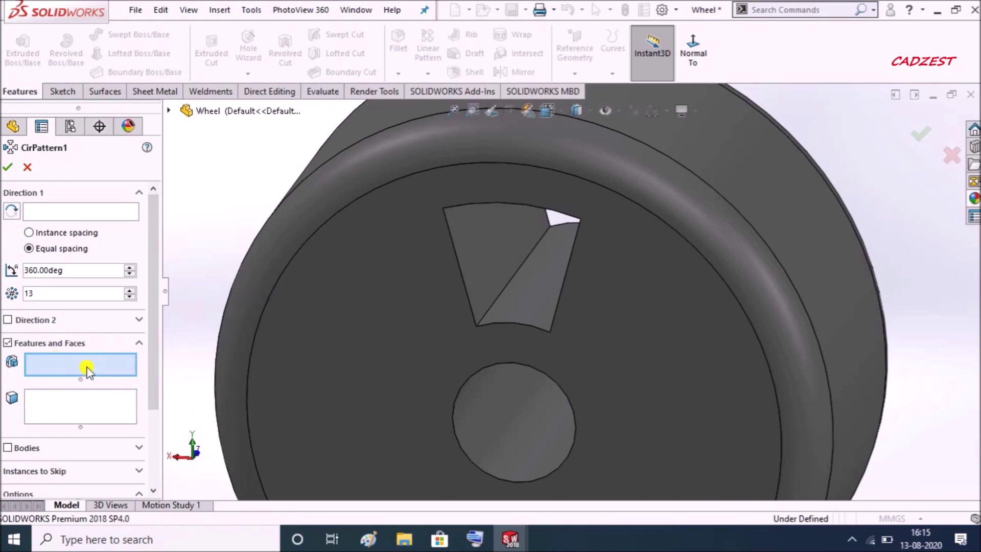
pyautogui.click(69, 213)
pyautogui.click(343, 141)
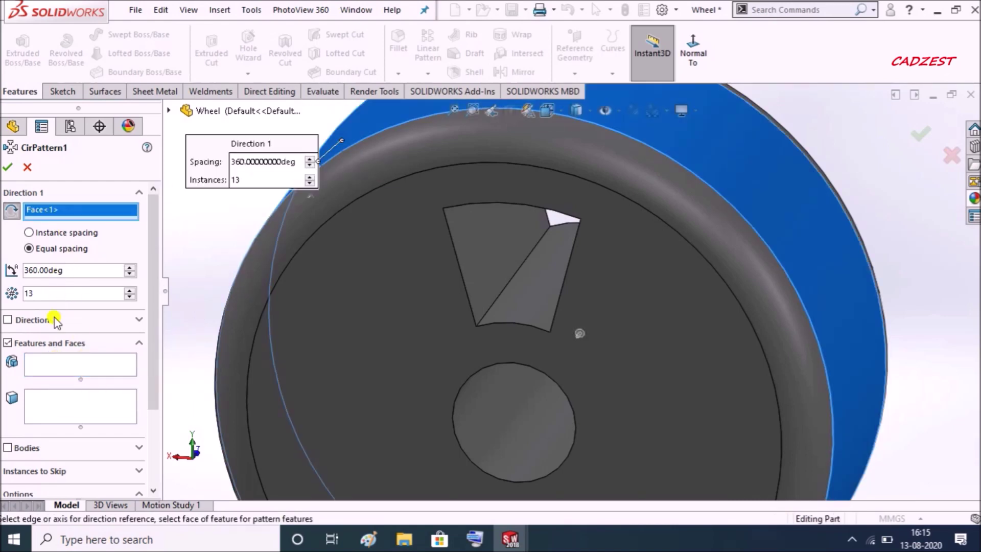
pyautogui.click(55, 365)
pyautogui.click(492, 274)
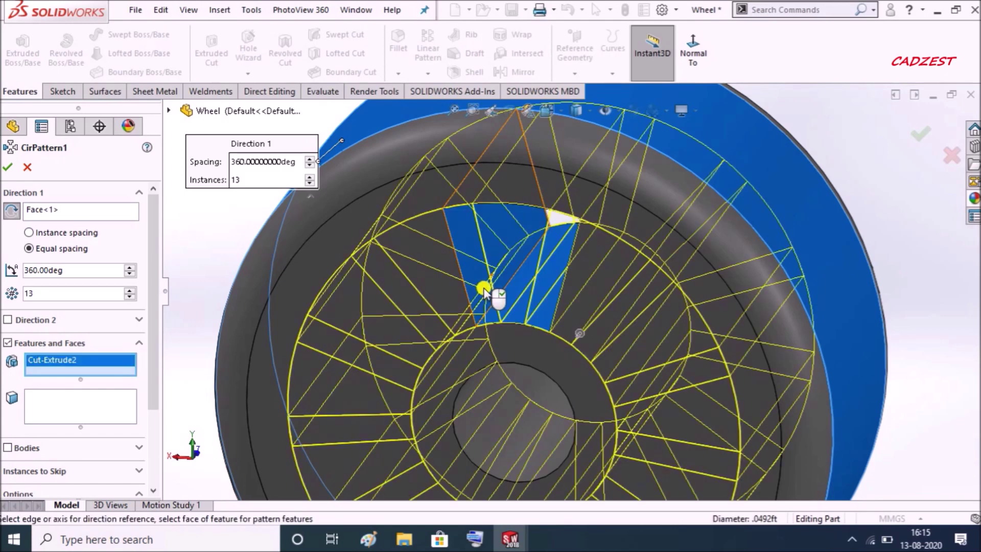
# Step: Set 5 equally spaced instances over 360° and confirm CirPattern1, giving a five-spoke wheel
pyautogui.moveTo(77, 293); pyautogui.dragTo(13, 292)
pyautogui.write('5')
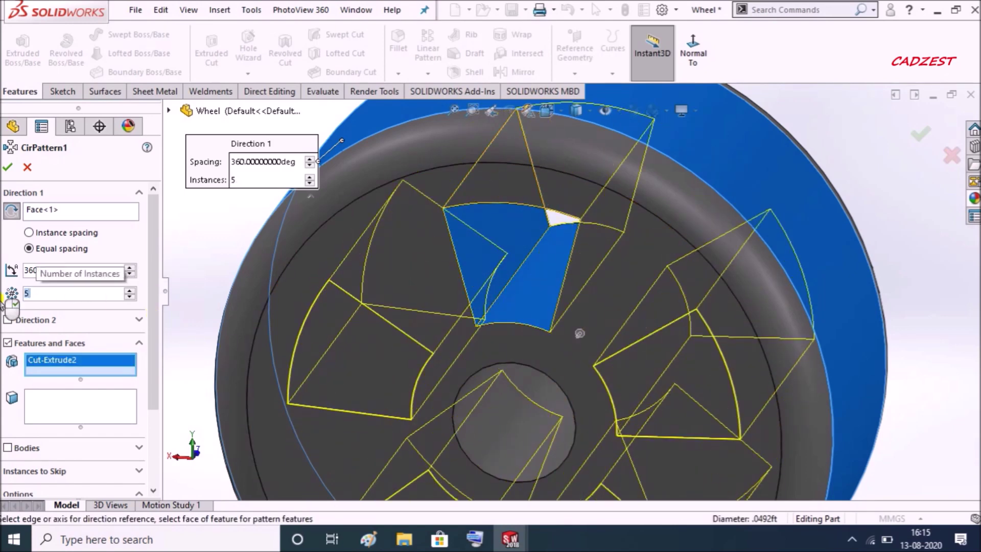
pyautogui.scroll(2, 568, 306)
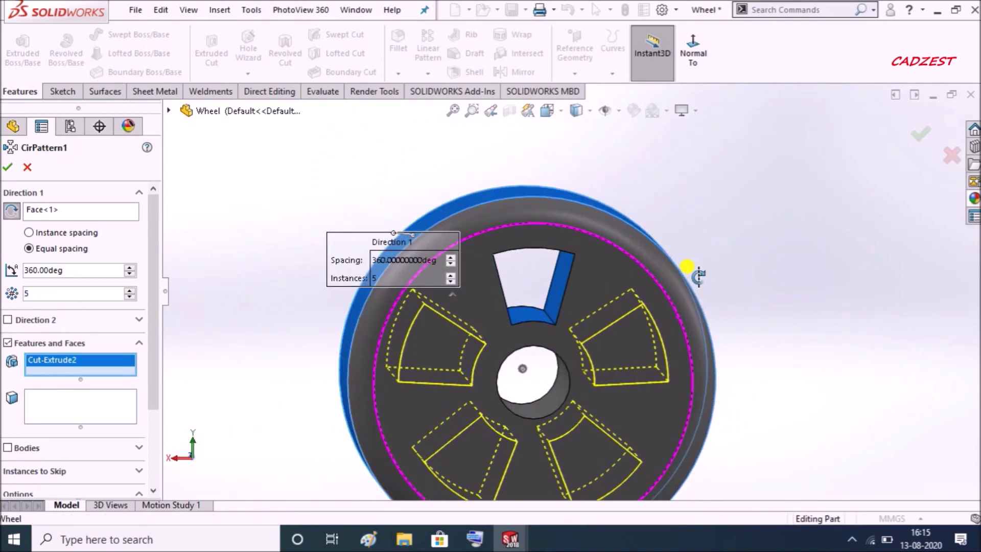
pyautogui.moveTo(678, 321); pyautogui.dragTo(701, 280, button='middle')
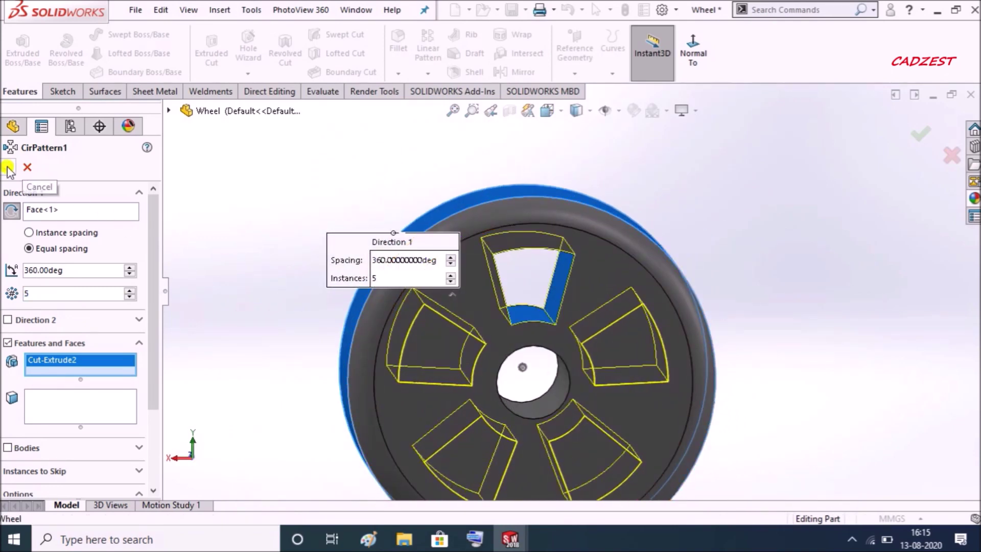
pyautogui.press('Return')
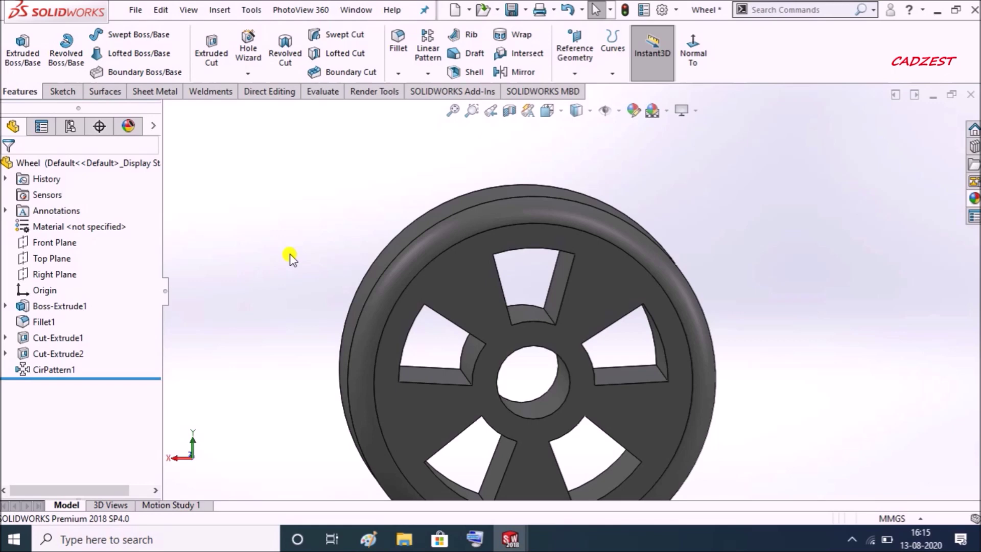
pyautogui.press('f')
pyautogui.moveTo(352, 261); pyautogui.dragTo(361, 252, button='middle')
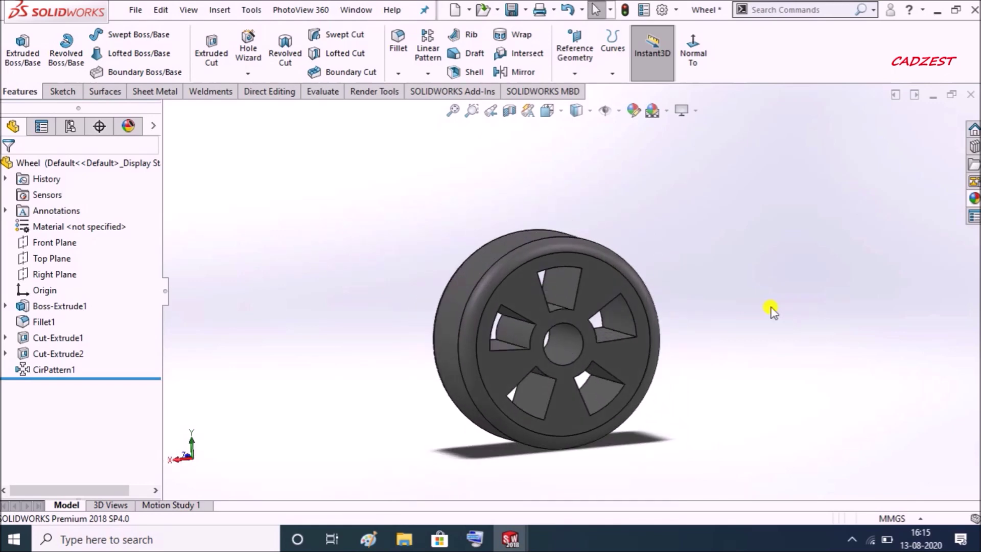
pyautogui.scroll(-2, 774, 310)
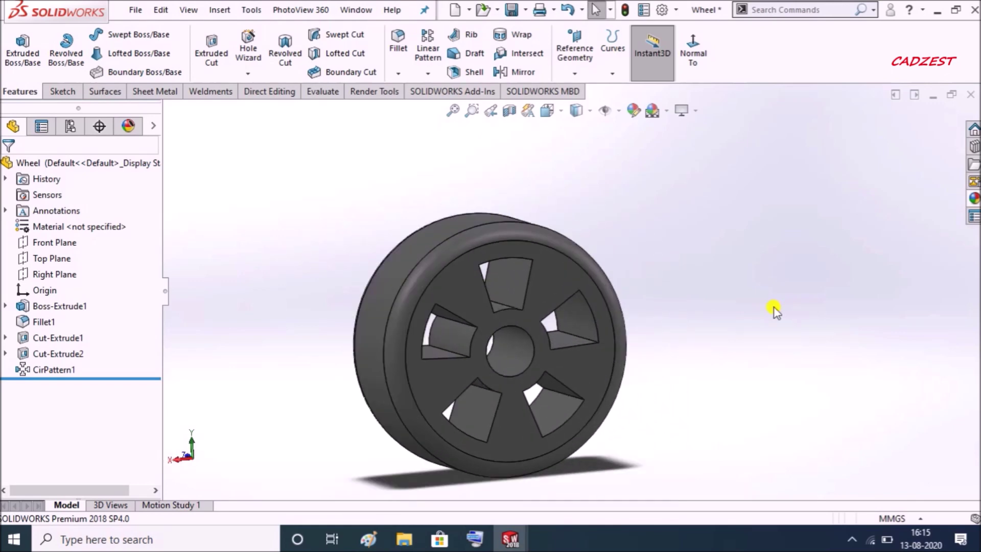
# Step: Switch to Assem1 and play Motion Study 1 showing the car driving along the wavy track
pyautogui.click(135, 9)
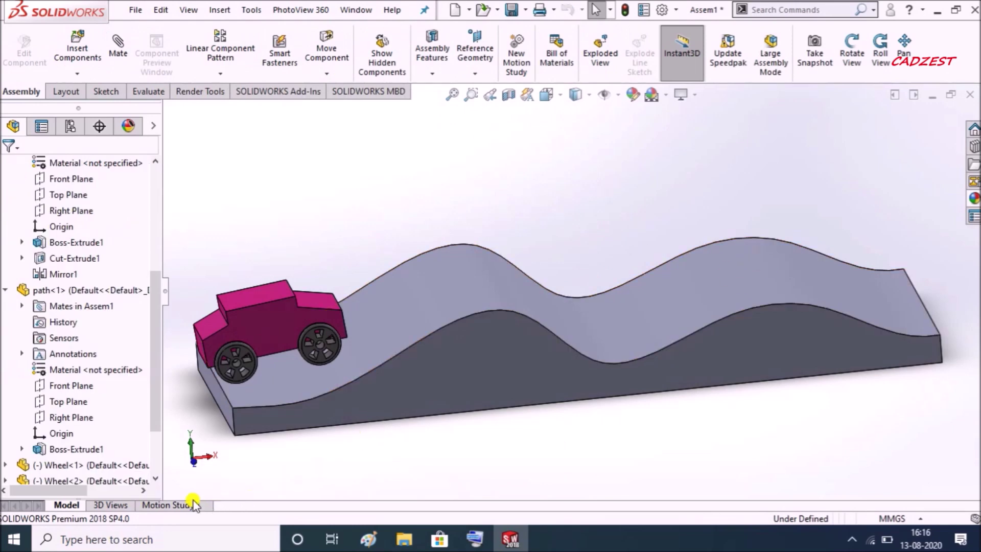
pyautogui.click(173, 505)
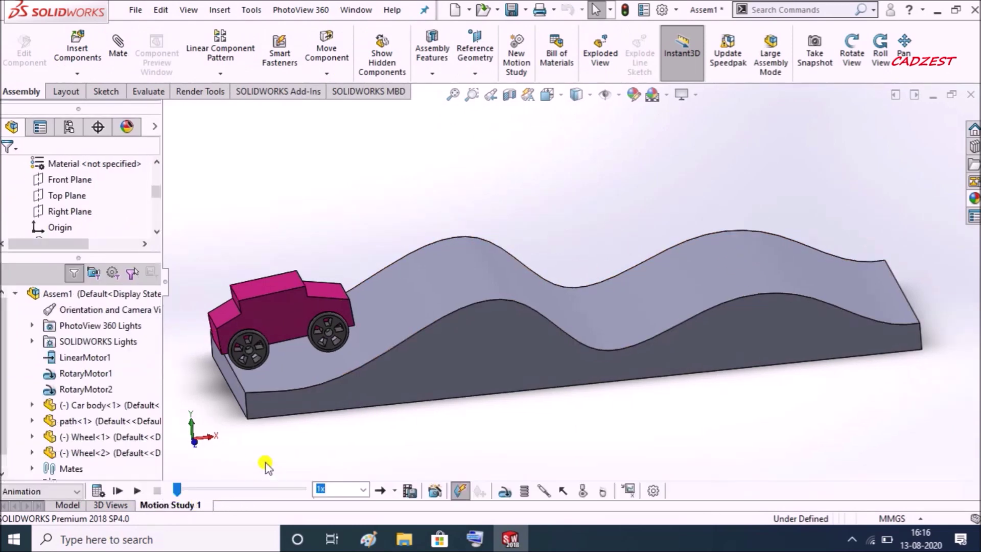
pyautogui.click(119, 492)
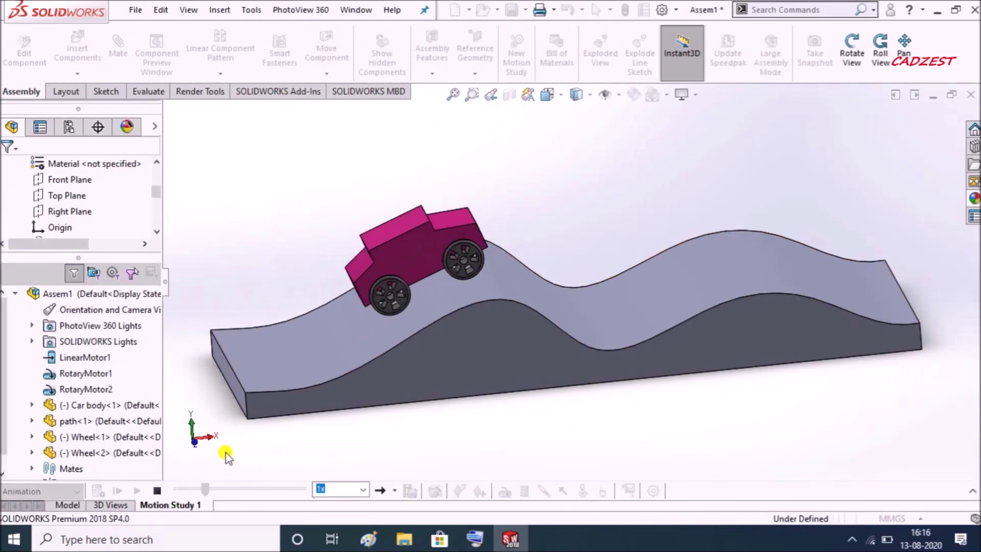